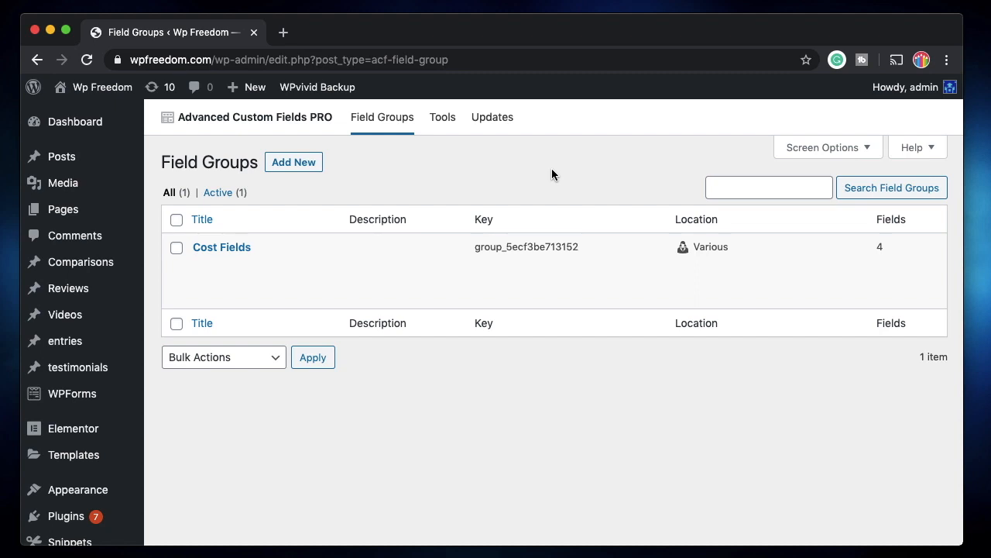
Create a new field group titled "Author Info".
{"action": "left_click", "coordinate": [296, 163]}
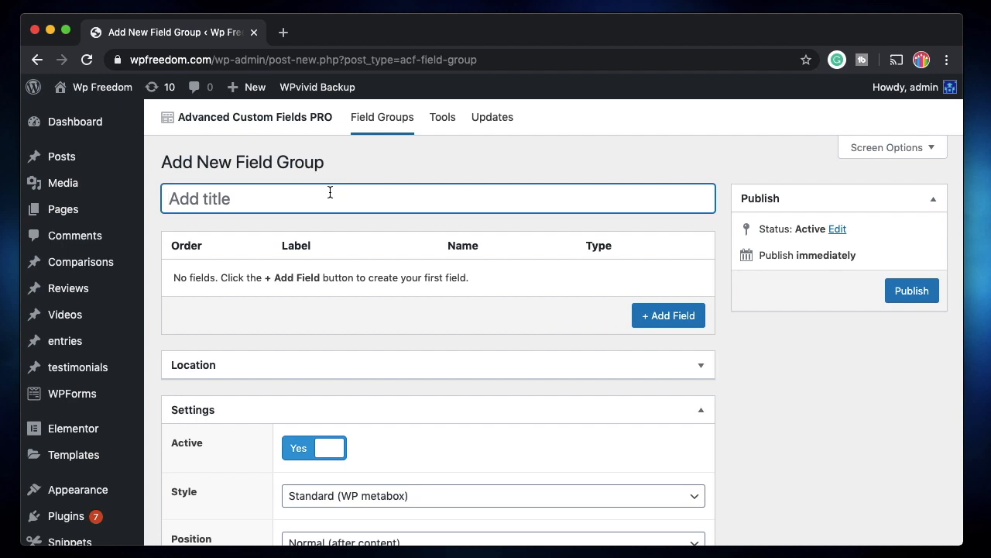
{"action": "type", "text": "Author In"}
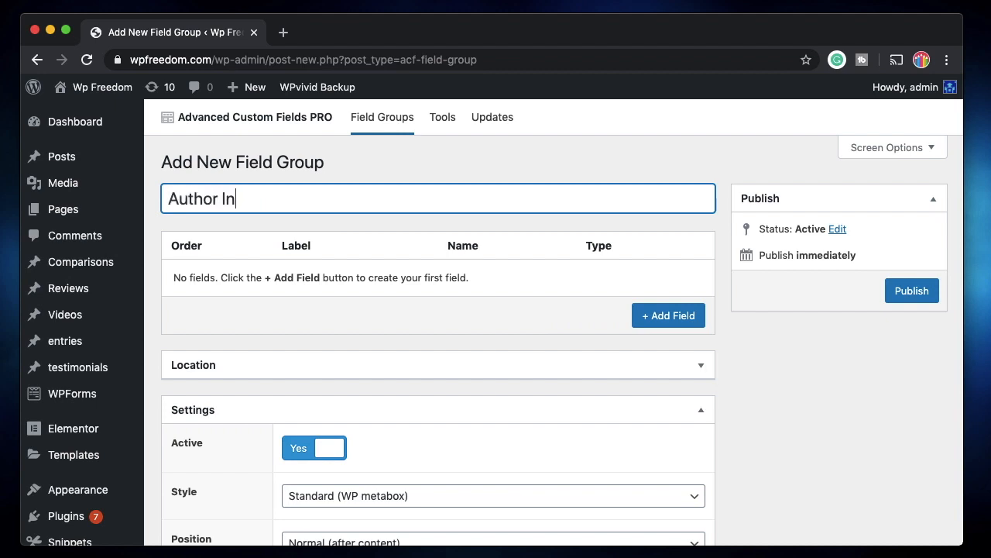
{"action": "type", "text": "fo"}
Add a first field to the Author Info group and set its field type to Repeater.
{"action": "left_click", "coordinate": [669, 316]}
{"action": "scroll", "coordinate": [422, 374], "scroll_direction": "down", "scroll_amount": 2}
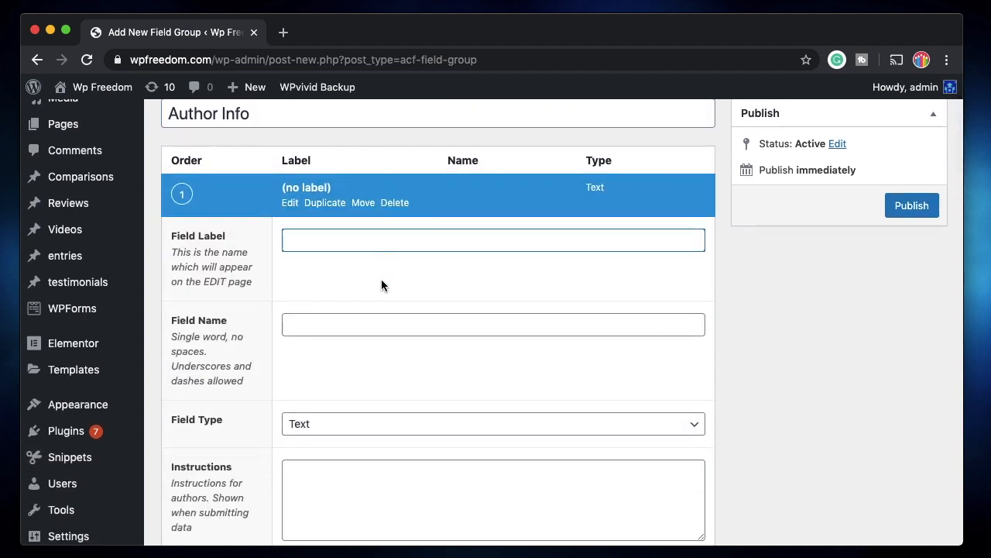
{"action": "scroll", "coordinate": [382, 285], "scroll_direction": "down", "scroll_amount": 3}
{"action": "left_click", "coordinate": [385, 278]}
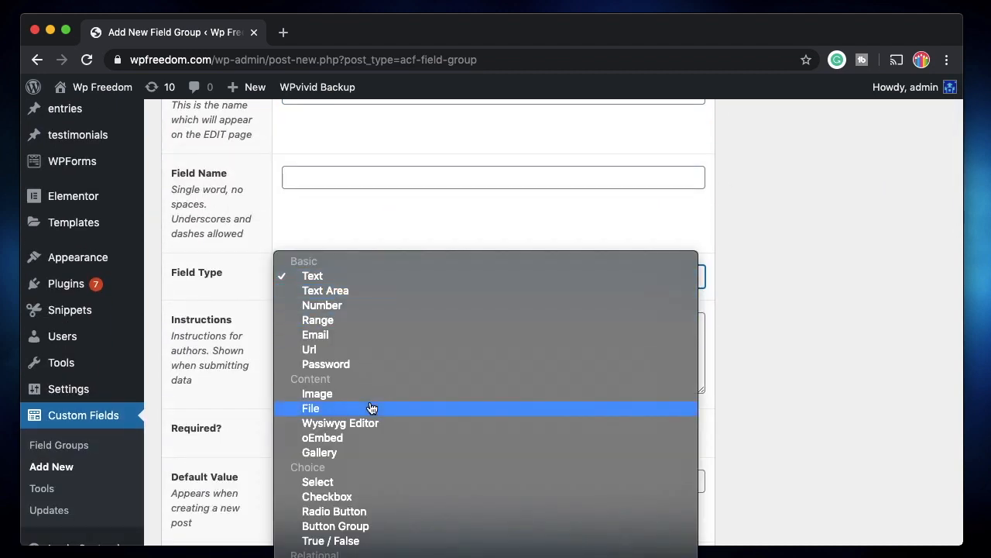
{"action": "scroll", "coordinate": [361, 500], "scroll_direction": "down", "scroll_amount": 5}
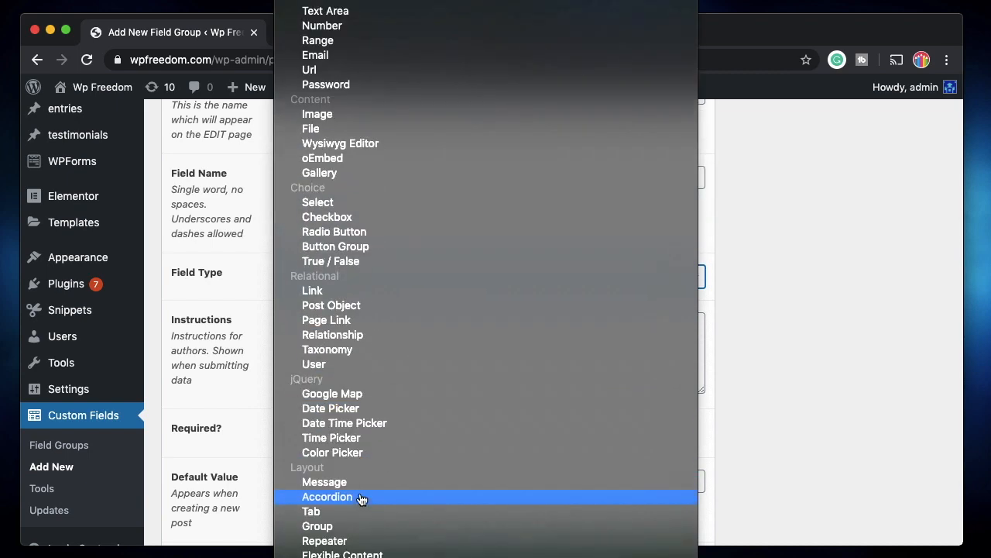
{"action": "left_click", "coordinate": [339, 541]}
{"action": "scroll", "coordinate": [356, 353], "scroll_direction": "up", "scroll_amount": 5}
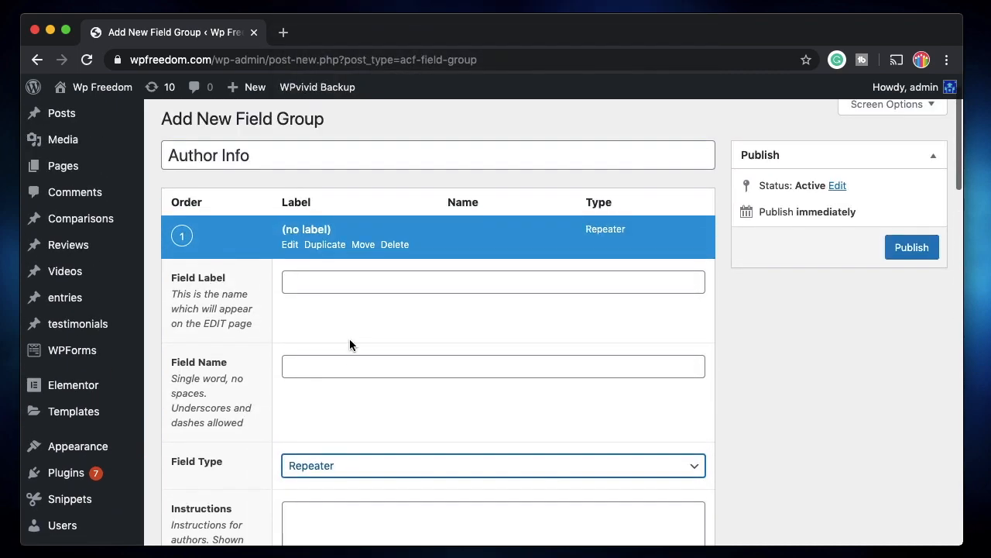
Label the repeater field "Author" and let its field name be generated from the label.
{"action": "scroll", "coordinate": [346, 379], "scroll_direction": "down", "scroll_amount": 1}
{"action": "left_click", "coordinate": [323, 254]}
{"action": "type", "text": "AUthor"}
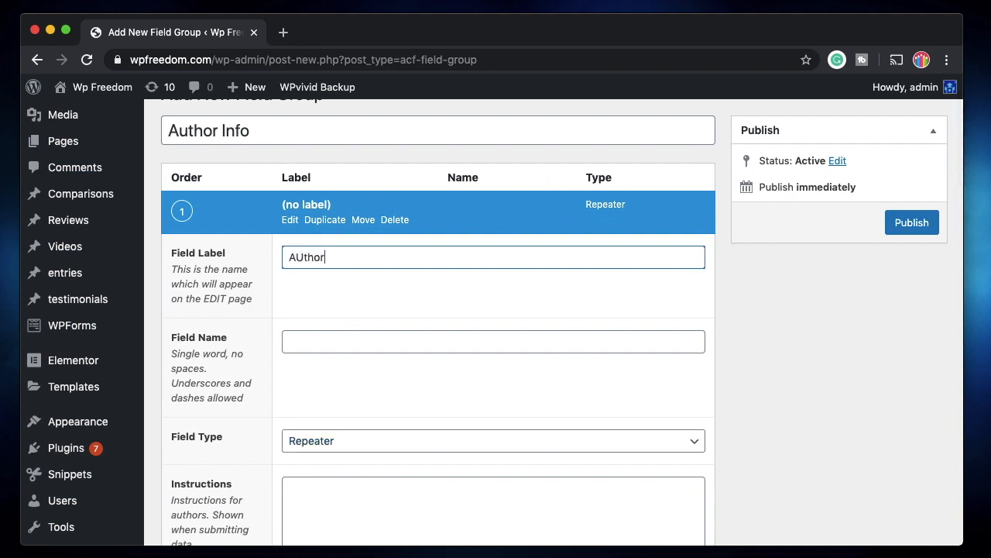
{"action": "key", "text": "BackSpace"}
{"action": "key", "text": "BackSpace"}
{"action": "key", "text": "BackSpace"}
{"action": "key", "text": "BackSpace"}
{"action": "key", "text": "BackSpace"}
{"action": "type", "text": "uthor"}
{"action": "left_click", "coordinate": [332, 338]}
Add a text sub field labelled "Name" with the field name "name" to the Author repeater, and collapse its settings.
{"action": "scroll", "coordinate": [333, 406], "scroll_direction": "down", "scroll_amount": 10}
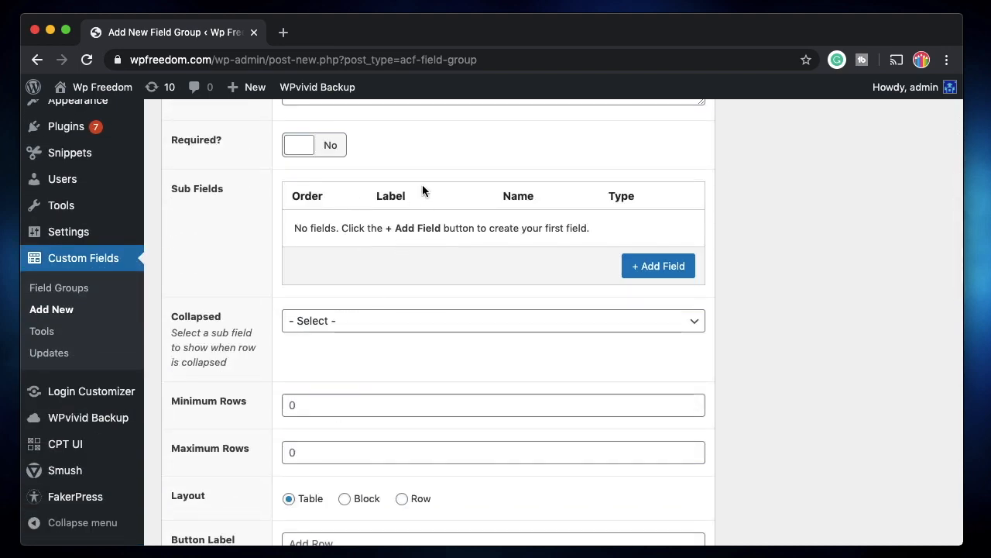
{"action": "left_click", "coordinate": [646, 266]}
{"action": "type", "text": "Name"}
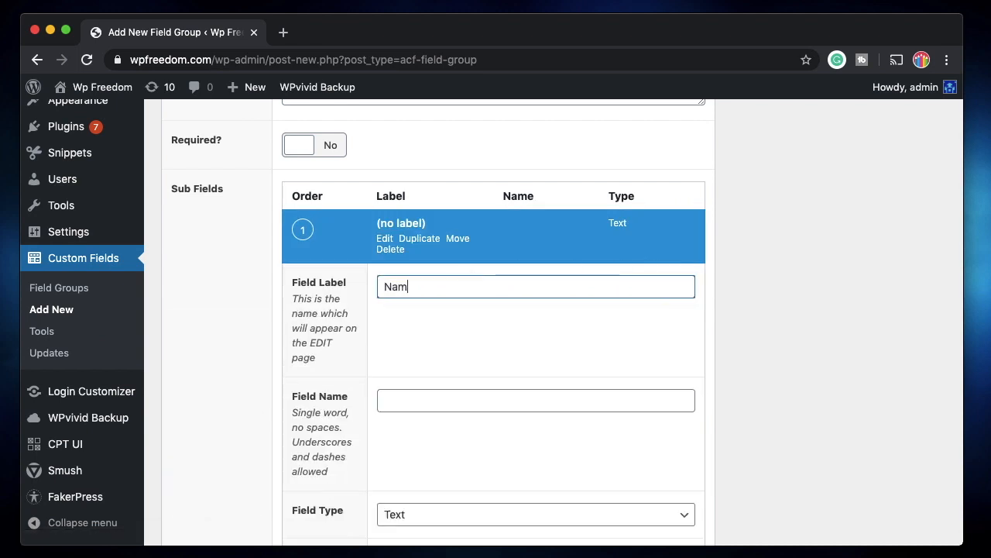
{"action": "left_click", "coordinate": [468, 397]}
{"action": "scroll", "coordinate": [476, 336], "scroll_direction": "up", "scroll_amount": 1}
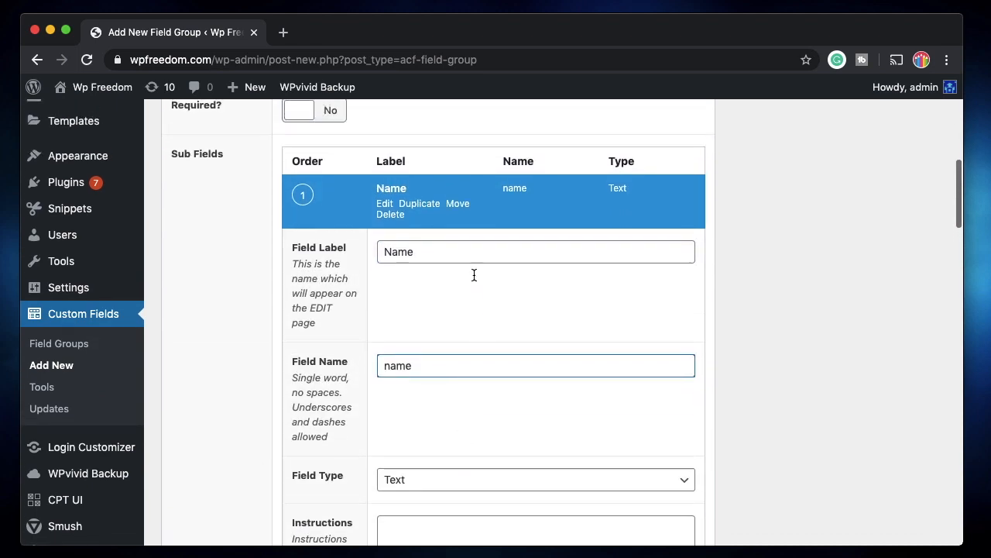
{"action": "left_click", "coordinate": [384, 208]}
Add a second sub field labelled "Bio" with the name "bio" and type Text Area to the Author repeater.
{"action": "left_click", "coordinate": [660, 249]}
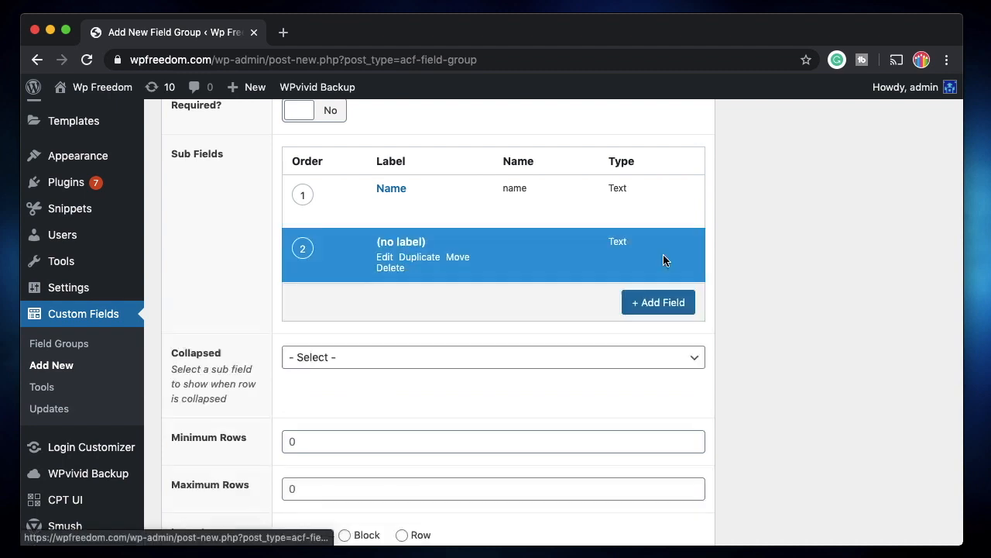
{"action": "type", "text": "Bio"}
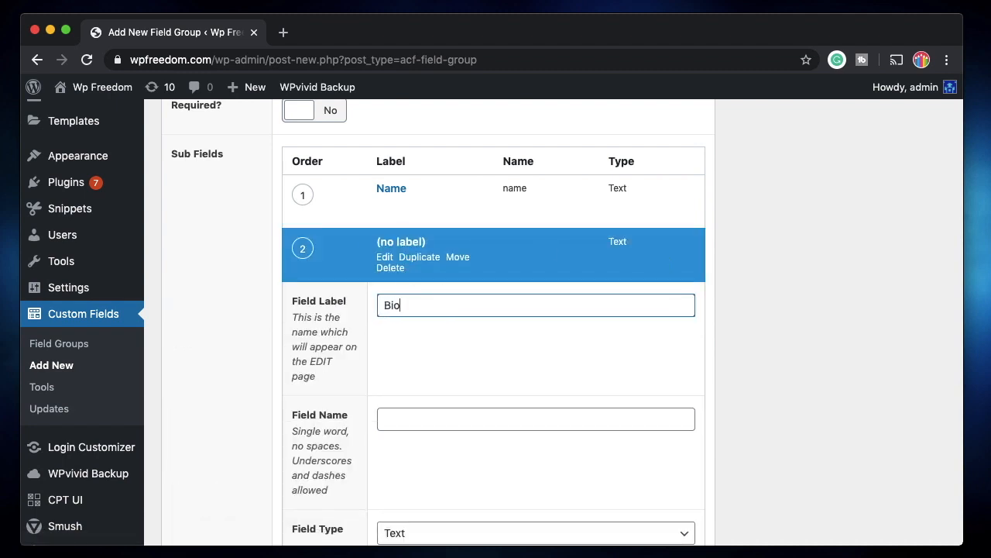
{"action": "left_click", "coordinate": [423, 423]}
{"action": "scroll", "coordinate": [424, 428], "scroll_direction": "down", "scroll_amount": 1}
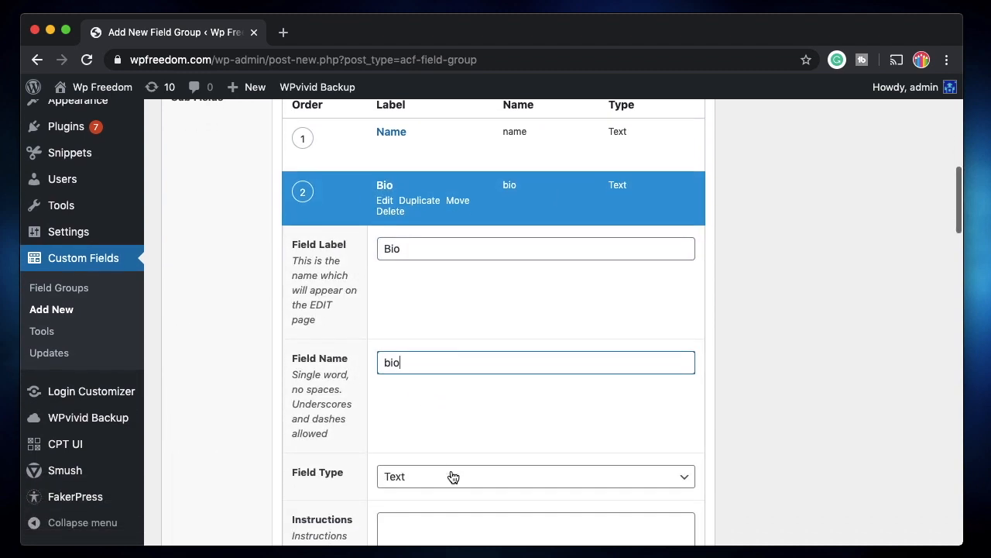
{"action": "left_click", "coordinate": [454, 476]}
{"action": "left_click", "coordinate": [416, 333]}
{"action": "key", "text": "Down"}
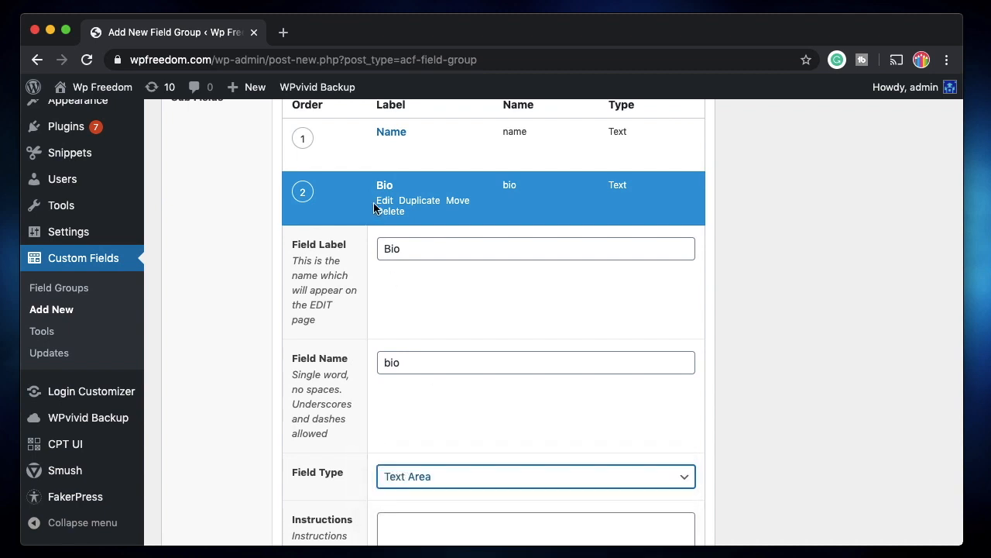
{"action": "left_click", "coordinate": [384, 203]}
Add a third sub field labelled "Books" with the name "books" to the Author repeater and set its type to Repeater.
{"action": "scroll", "coordinate": [402, 233], "scroll_direction": "up", "scroll_amount": 3}
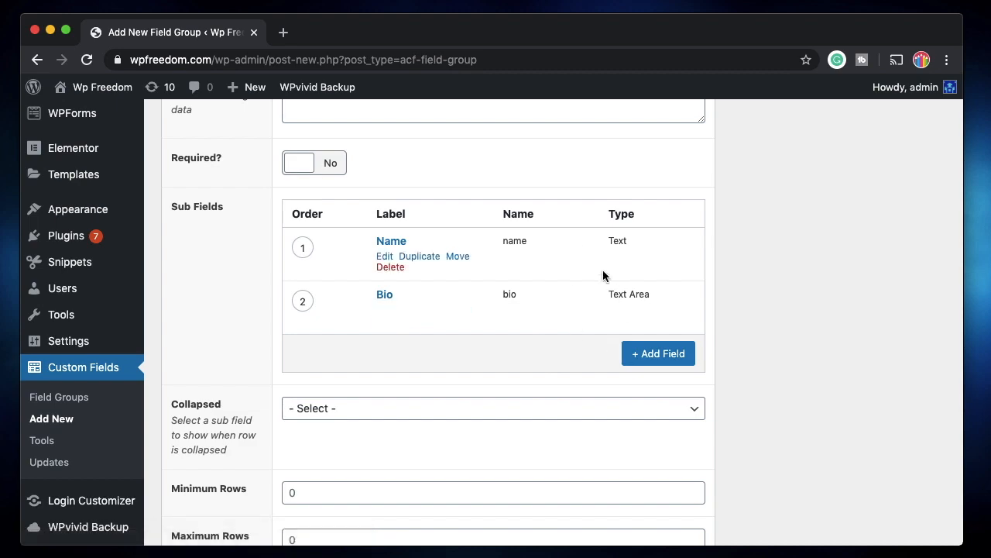
{"action": "scroll", "coordinate": [604, 276], "scroll_direction": "up", "scroll_amount": 10}
{"action": "scroll", "coordinate": [454, 403], "scroll_direction": "down", "scroll_amount": 10}
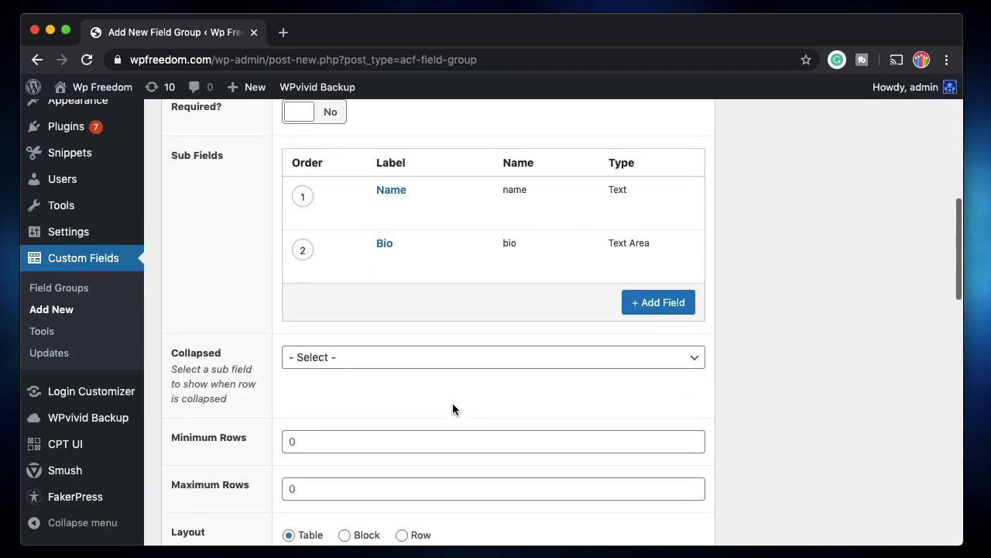
{"action": "left_click", "coordinate": [663, 255]}
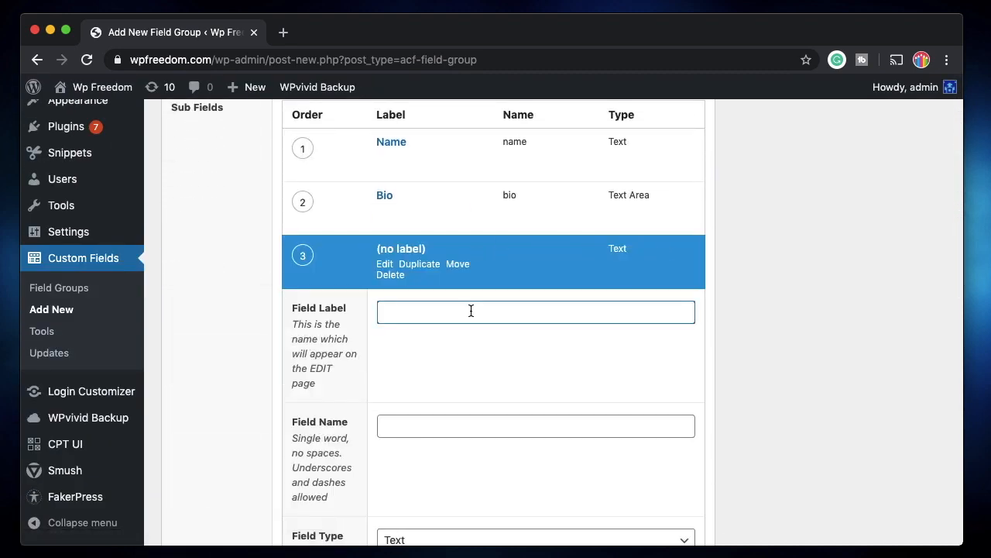
{"action": "type", "text": "Boo"}
{"action": "left_click", "coordinate": [465, 428]}
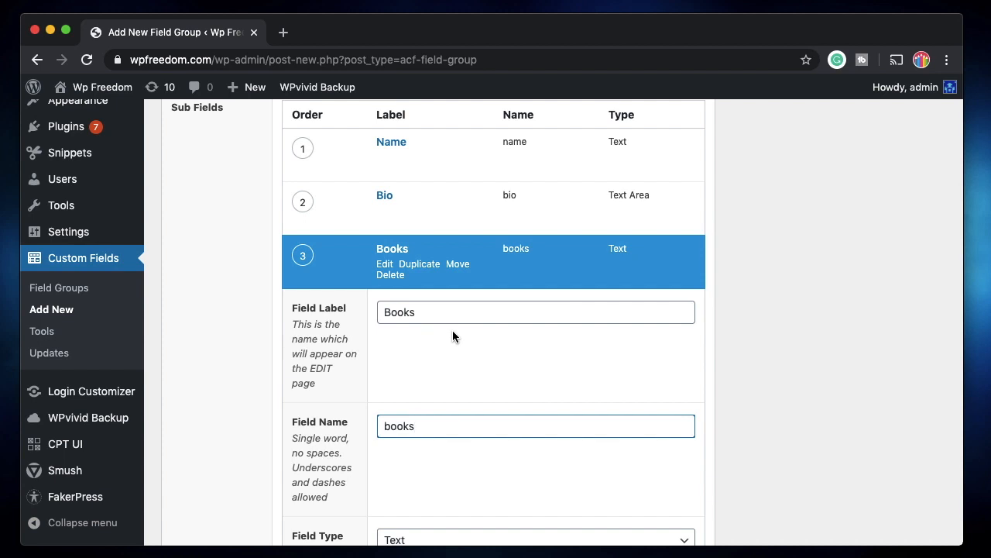
{"action": "scroll", "coordinate": [452, 334], "scroll_direction": "down", "scroll_amount": 4}
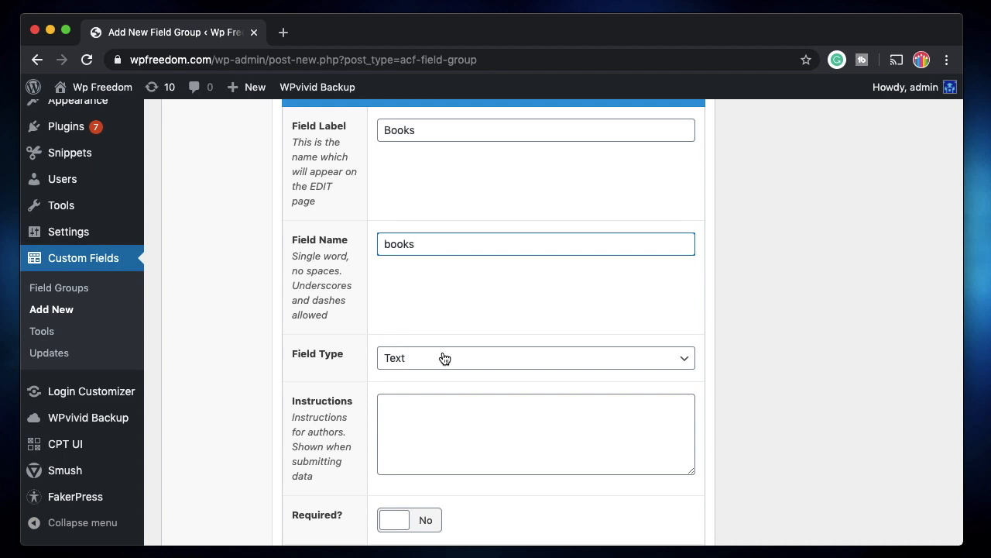
{"action": "left_click", "coordinate": [460, 361]}
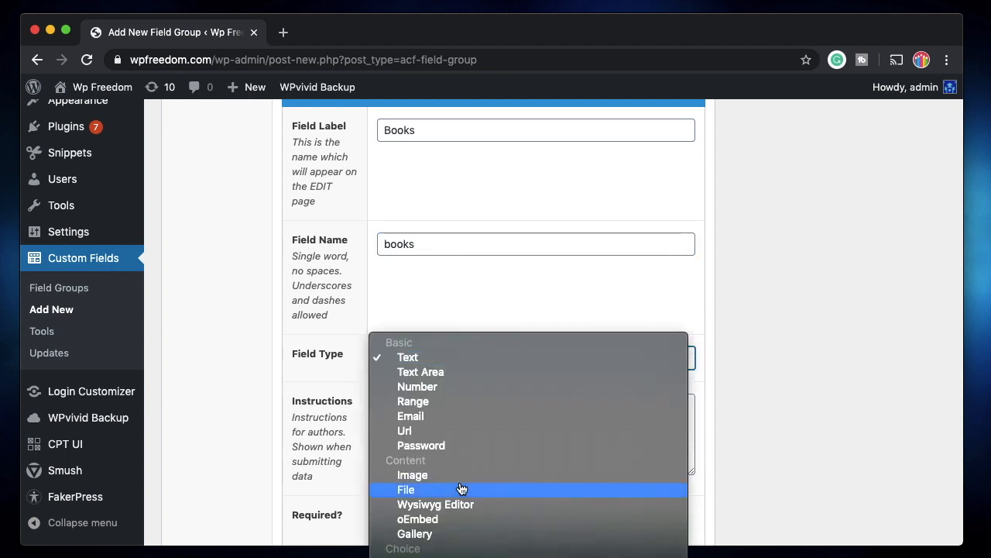
{"action": "left_click", "coordinate": [442, 539]}
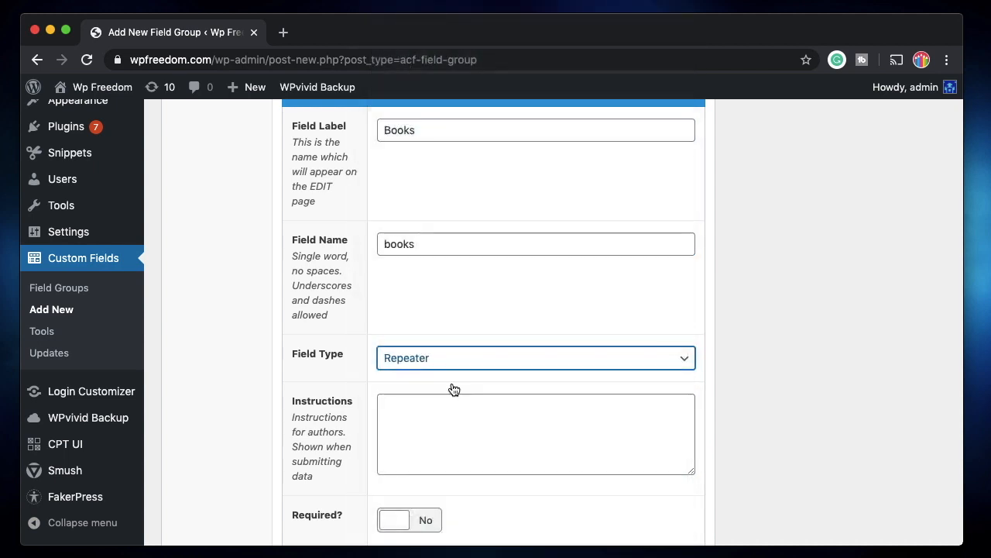
Add a text sub field labelled "Title" with the name "title" inside the nested Books repeater, and collapse its settings.
{"action": "scroll", "coordinate": [442, 287], "scroll_direction": "up", "scroll_amount": 2}
{"action": "scroll", "coordinate": [459, 331], "scroll_direction": "down", "scroll_amount": 1}
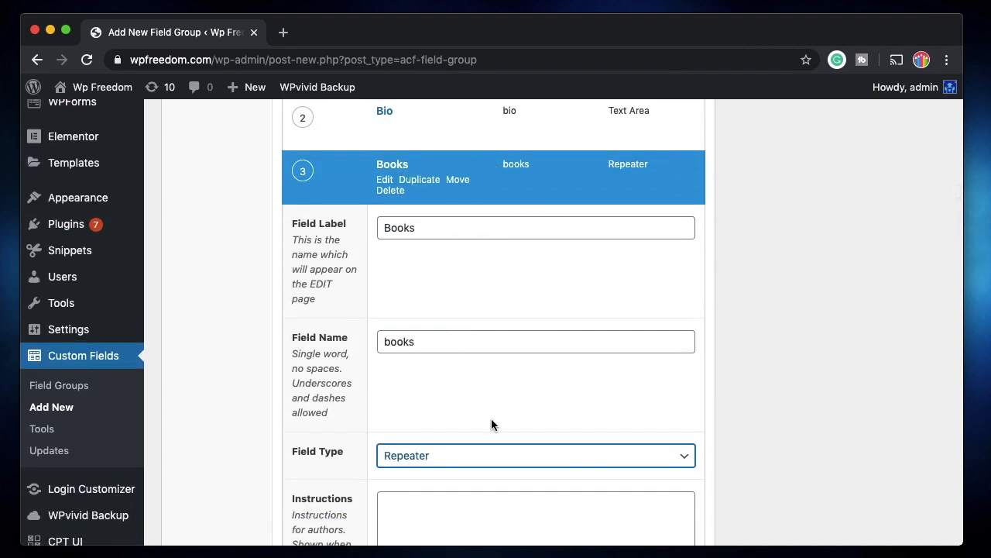
{"action": "scroll", "coordinate": [503, 387], "scroll_direction": "down", "scroll_amount": 6}
{"action": "scroll", "coordinate": [502, 388], "scroll_direction": "up", "scroll_amount": 2}
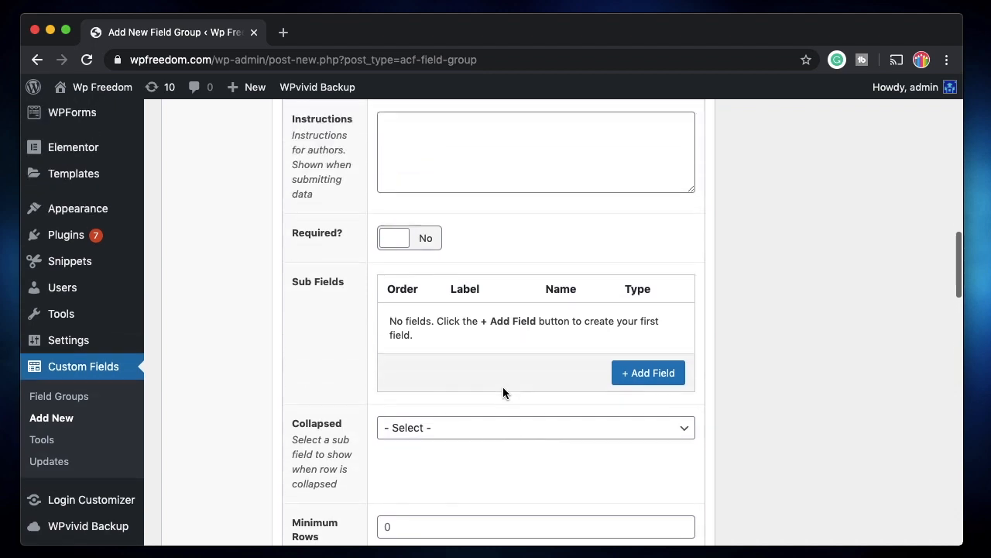
{"action": "scroll", "coordinate": [503, 388], "scroll_direction": "up", "scroll_amount": 4}
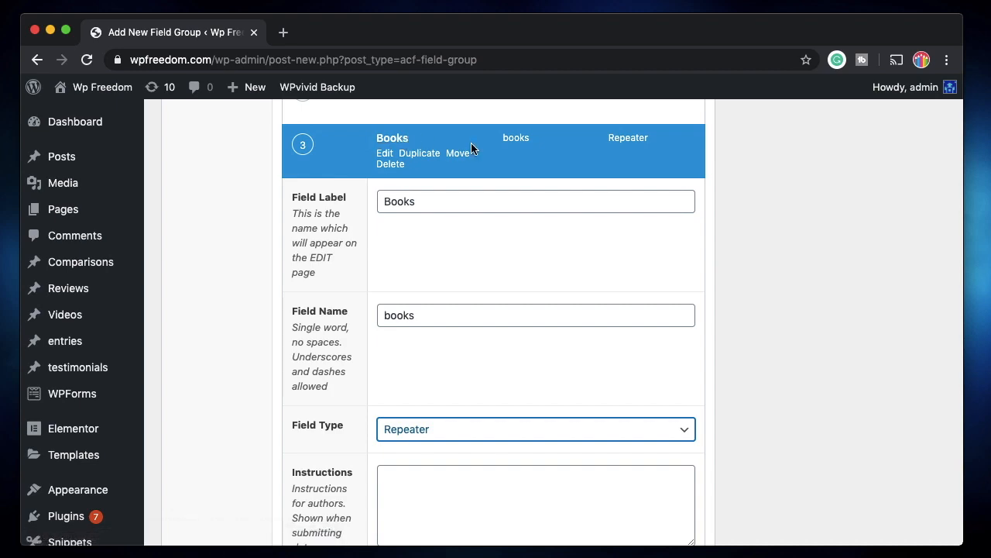
{"action": "scroll", "coordinate": [471, 148], "scroll_direction": "down", "scroll_amount": 5}
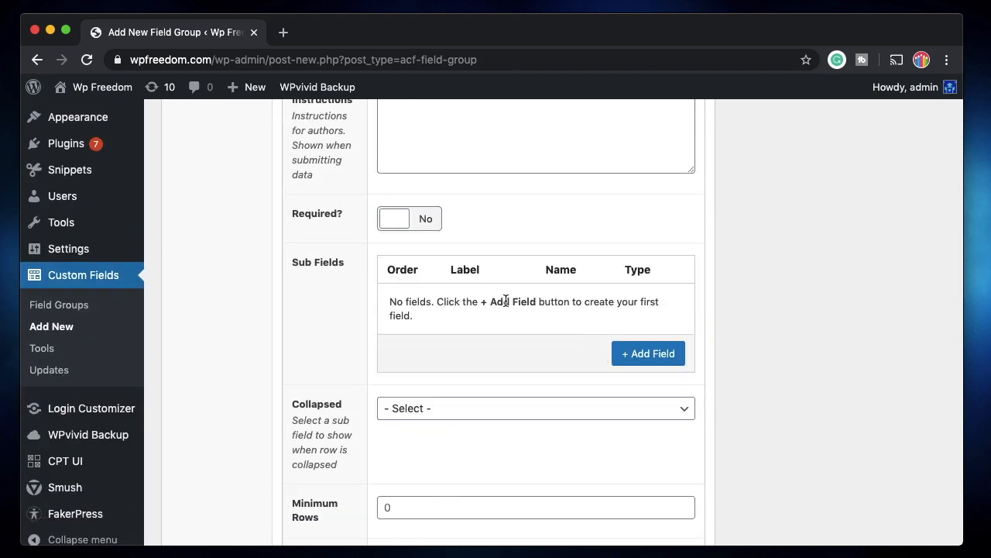
{"action": "left_click", "coordinate": [642, 353]}
{"action": "type", "text": "Title"}
{"action": "left_click", "coordinate": [514, 480]}
{"action": "scroll", "coordinate": [513, 484], "scroll_direction": "down", "scroll_amount": 3}
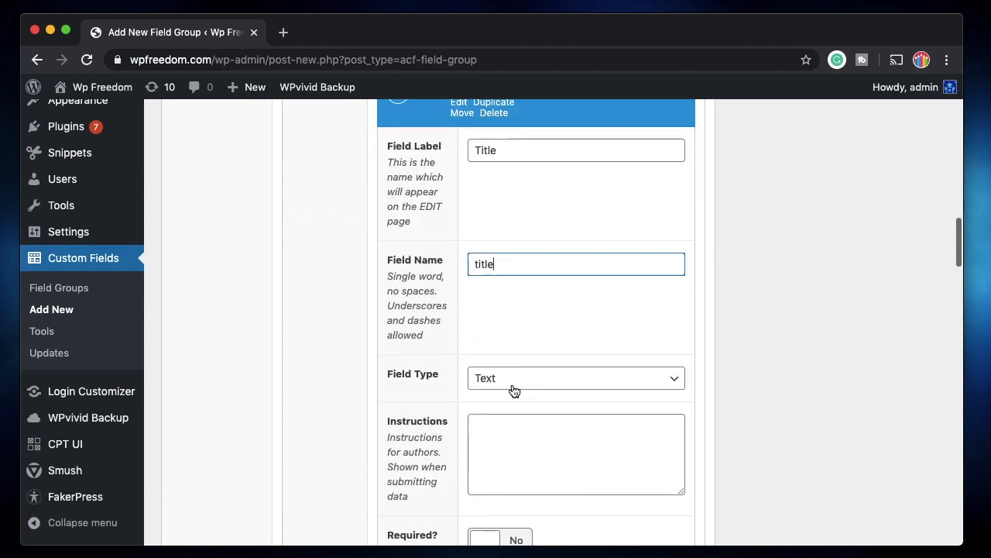
{"action": "scroll", "coordinate": [514, 390], "scroll_direction": "up", "scroll_amount": 2}
{"action": "left_click", "coordinate": [459, 222]}
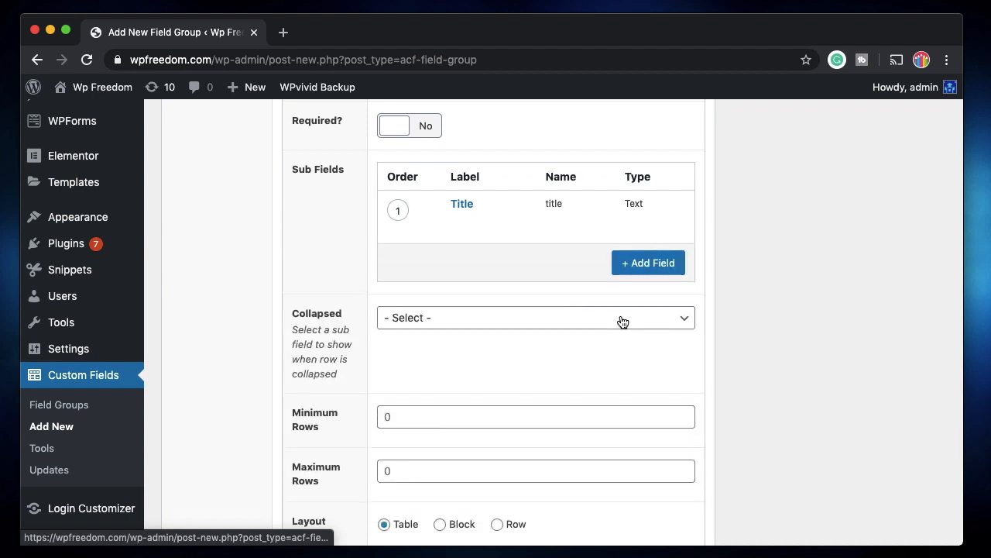
Add a sub field labelled "Units" with the name "units" and type Number to the Books repeater.
{"action": "left_click", "coordinate": [648, 262]}
{"action": "type", "text": "Units"}
{"action": "left_click", "coordinate": [520, 431]}
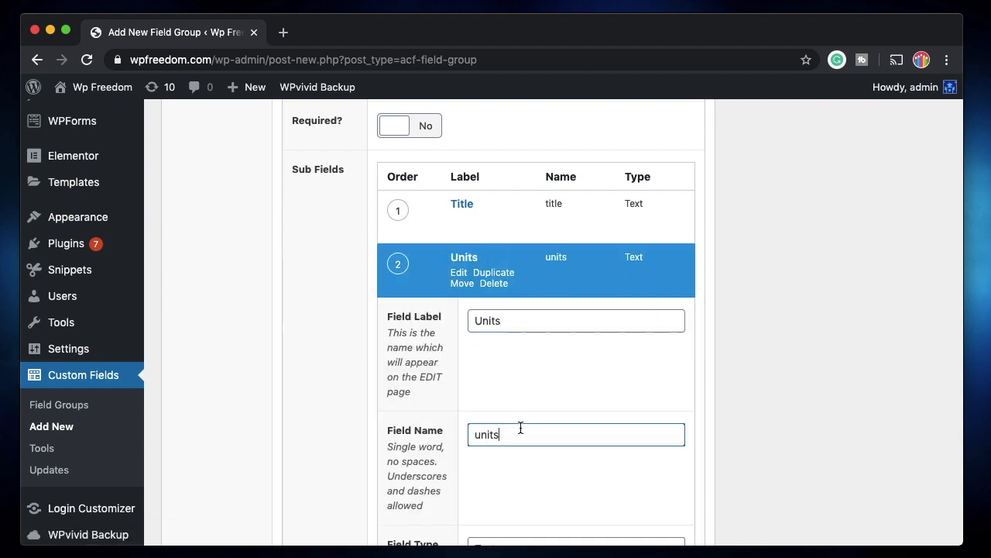
{"action": "scroll", "coordinate": [521, 431], "scroll_direction": "down", "scroll_amount": 3}
{"action": "left_click", "coordinate": [509, 403]}
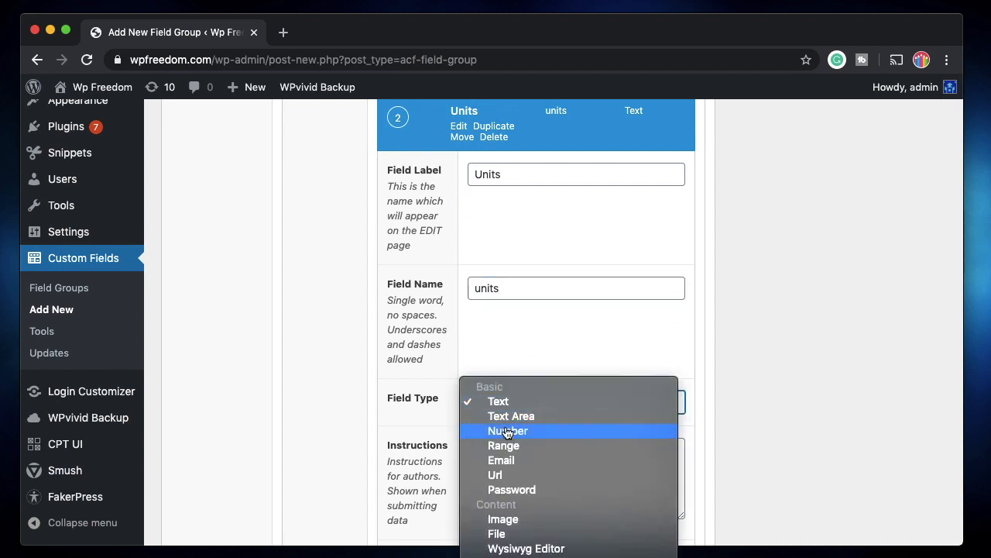
{"action": "left_click", "coordinate": [505, 430]}
{"action": "left_click", "coordinate": [459, 133]}
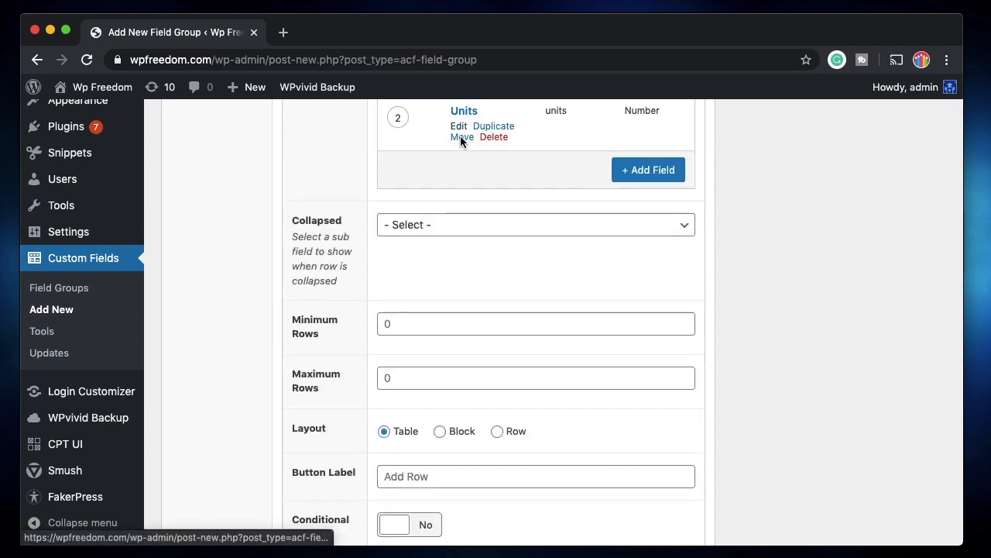
Add a sub field labelled "Price" with the name "price" and type Number to the Books repeater.
{"action": "scroll", "coordinate": [488, 211], "scroll_direction": "up", "scroll_amount": 3}
{"action": "left_click", "coordinate": [643, 286]}
{"action": "left_click", "coordinate": [505, 337]}
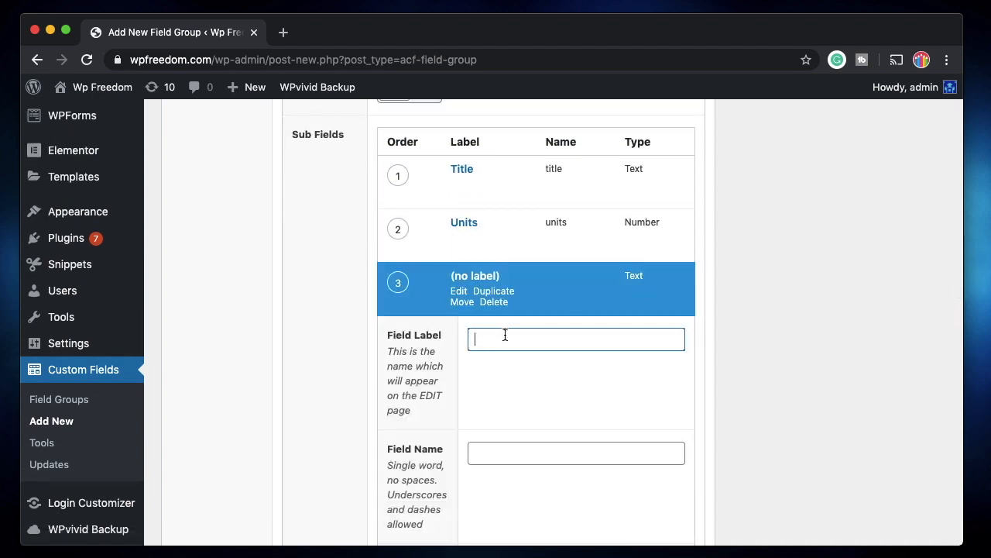
{"action": "type", "text": "Pr"}
{"action": "left_click", "coordinate": [526, 453]}
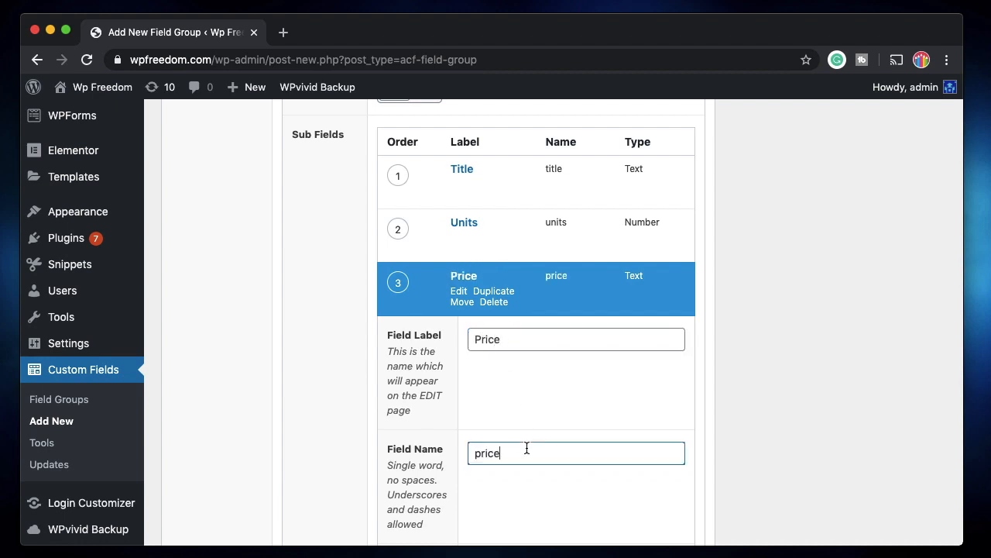
{"action": "scroll", "coordinate": [526, 447], "scroll_direction": "down", "scroll_amount": 3}
{"action": "left_click", "coordinate": [519, 404]}
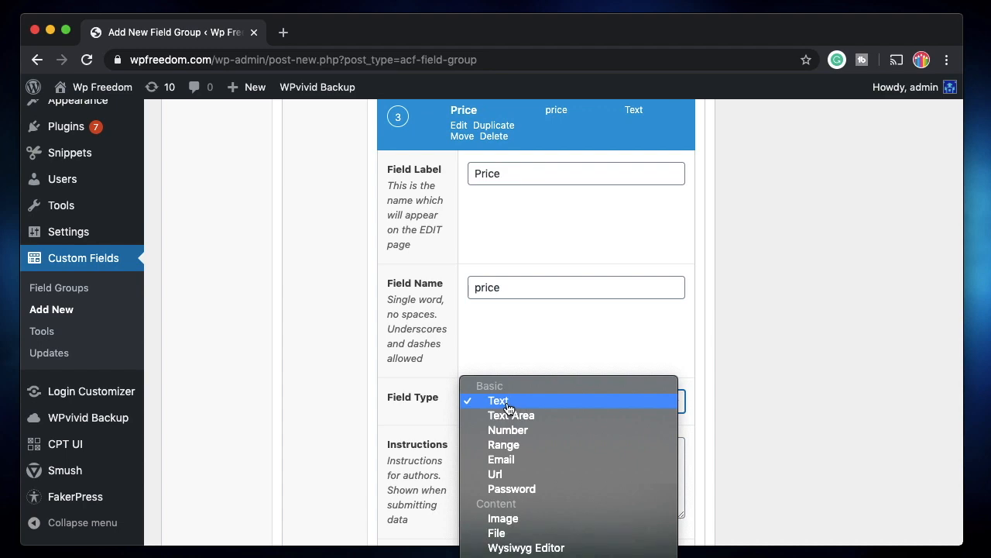
{"action": "left_click", "coordinate": [509, 430]}
{"action": "scroll", "coordinate": [503, 275], "scroll_direction": "up", "scroll_amount": 3}
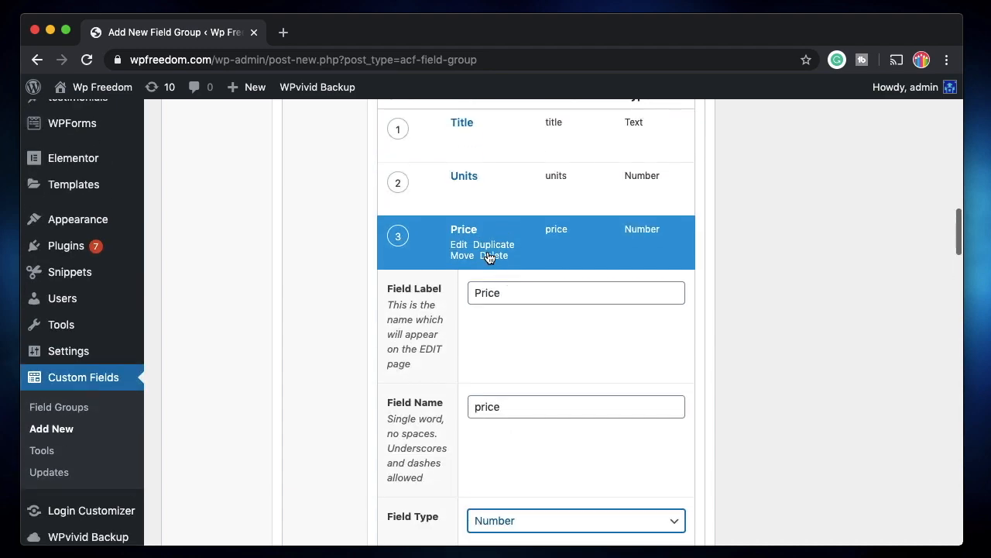
{"action": "left_click", "coordinate": [456, 249]}
Set Title as the sub field shown when a Books repeater row is collapsed.
{"action": "scroll", "coordinate": [454, 199], "scroll_direction": "up", "scroll_amount": 1}
{"action": "scroll", "coordinate": [434, 232], "scroll_direction": "down", "scroll_amount": 2}
{"action": "left_click", "coordinate": [450, 333]}
{"action": "left_click", "coordinate": [423, 348]}
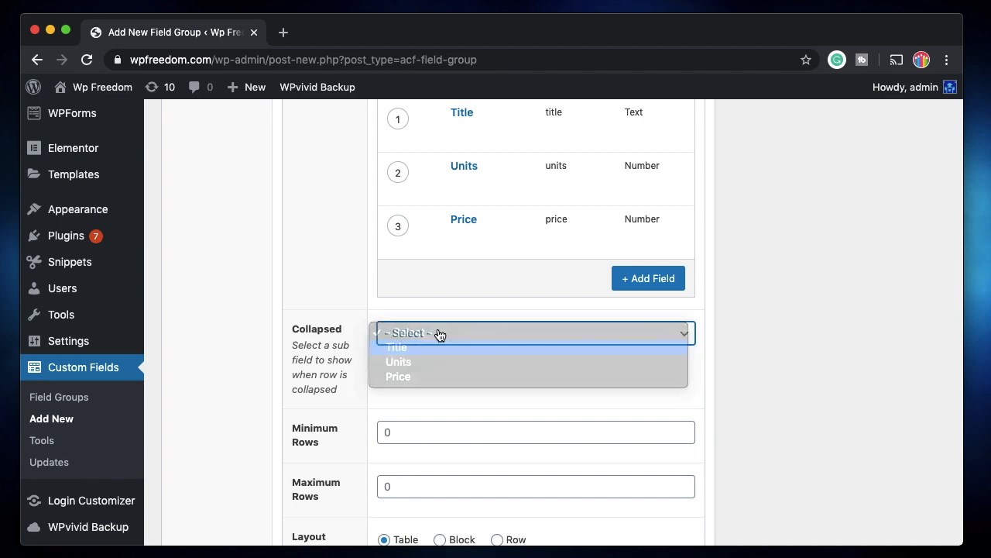
Collapse the Books sub field's settings and set Name as the sub field shown when an Author row is collapsed.
{"action": "scroll", "coordinate": [434, 329], "scroll_direction": "up", "scroll_amount": 10}
{"action": "scroll", "coordinate": [434, 332], "scroll_direction": "up", "scroll_amount": 5}
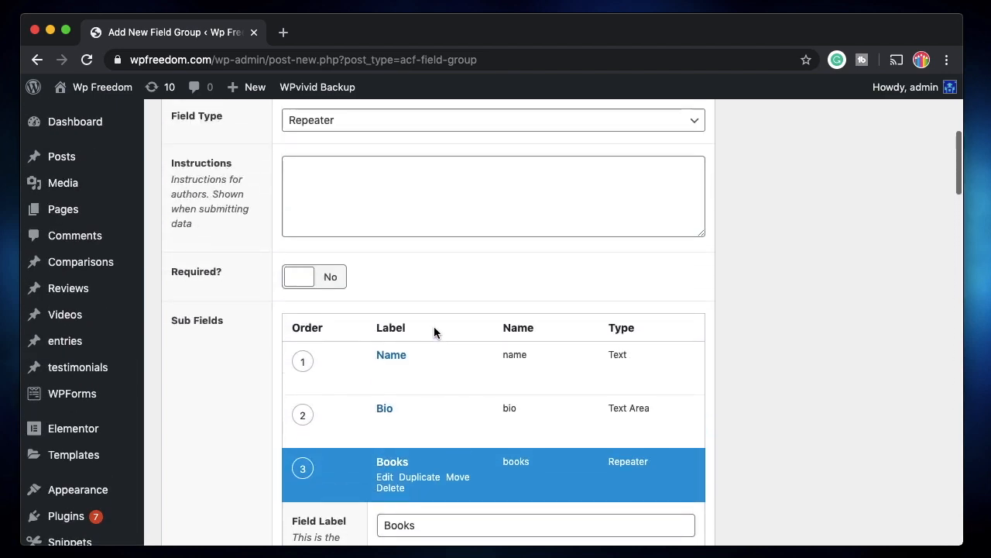
{"action": "scroll", "coordinate": [437, 365], "scroll_direction": "down", "scroll_amount": 1}
{"action": "left_click", "coordinate": [437, 387]}
{"action": "scroll", "coordinate": [438, 334], "scroll_direction": "up", "scroll_amount": 6}
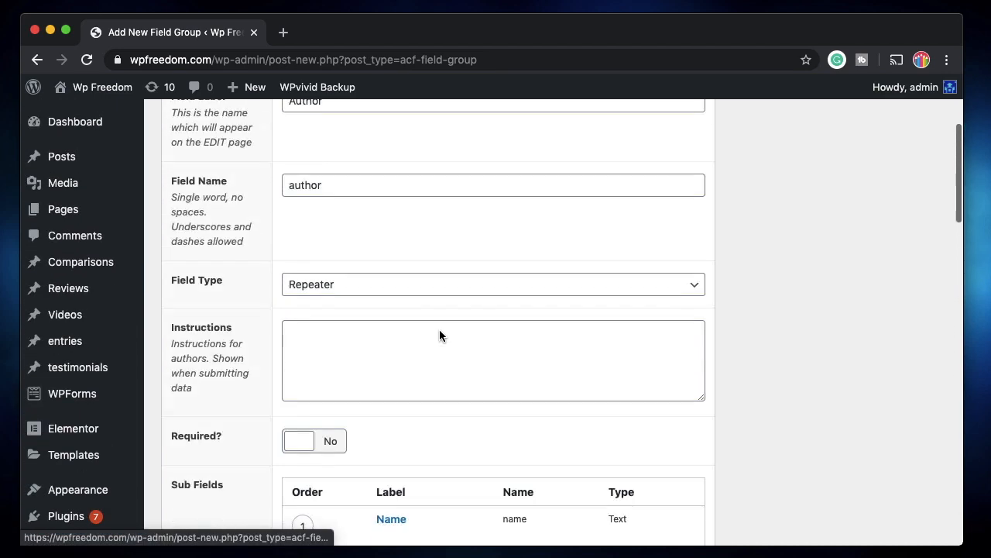
{"action": "scroll", "coordinate": [439, 333], "scroll_direction": "down", "scroll_amount": 8}
{"action": "scroll", "coordinate": [439, 334], "scroll_direction": "down", "scroll_amount": 2}
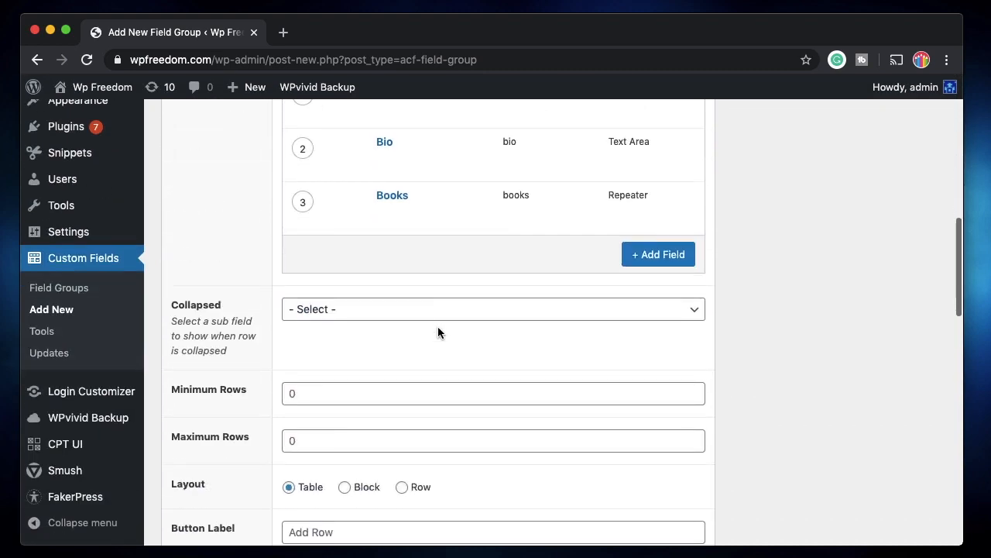
{"action": "left_click", "coordinate": [422, 310]}
{"action": "left_click", "coordinate": [391, 329]}
Collapse the Author field's settings, check the location rules and publish the Author Info field group.
{"action": "scroll", "coordinate": [379, 319], "scroll_direction": "up", "scroll_amount": 8}
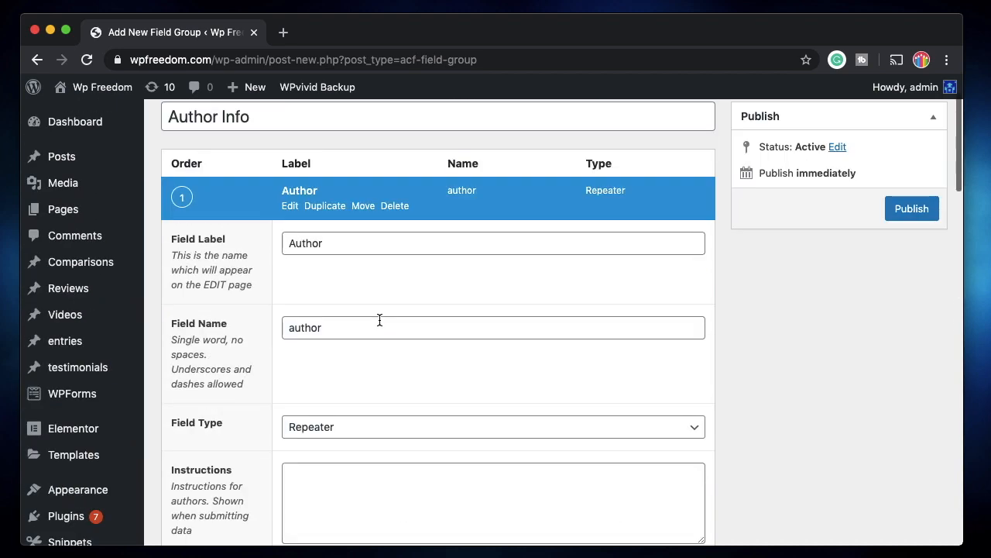
{"action": "left_click", "coordinate": [289, 206]}
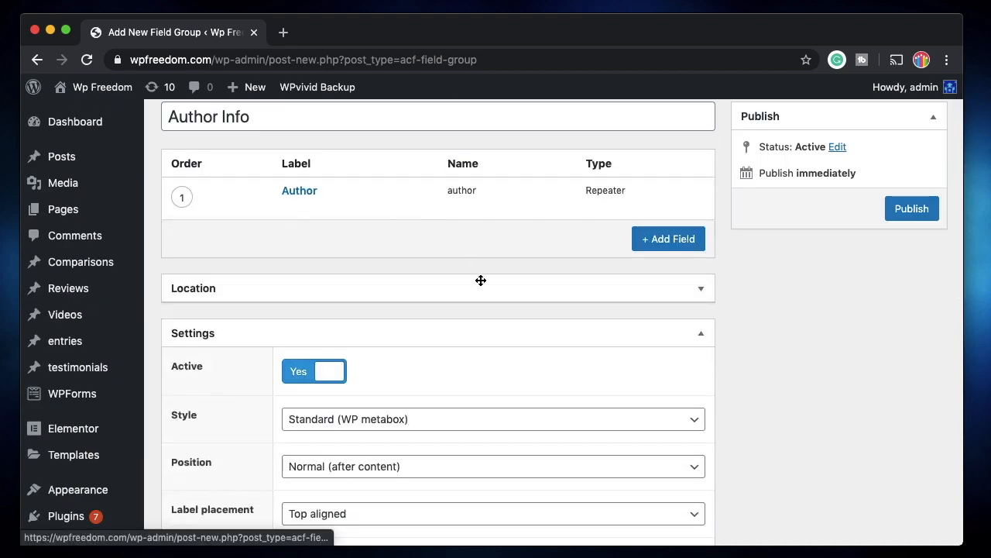
{"action": "left_click", "coordinate": [434, 288]}
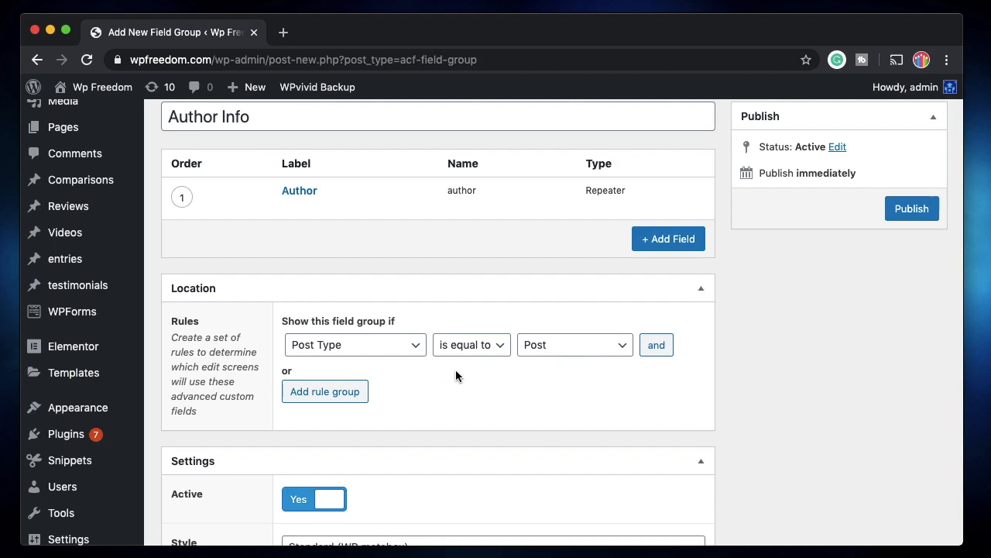
{"action": "scroll", "coordinate": [454, 380], "scroll_direction": "down", "scroll_amount": 5}
{"action": "scroll", "coordinate": [454, 379], "scroll_direction": "up", "scroll_amount": 6}
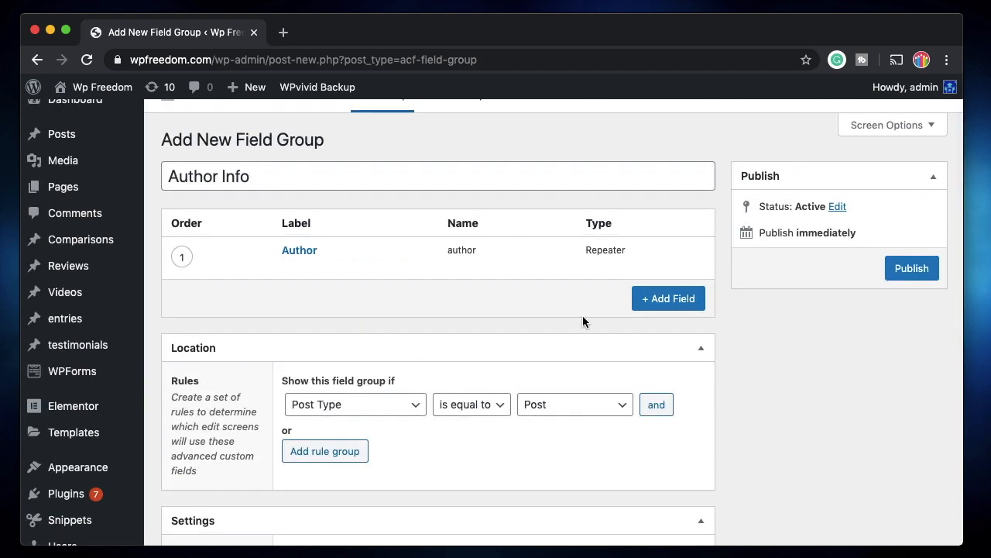
{"action": "left_click", "coordinate": [900, 273]}
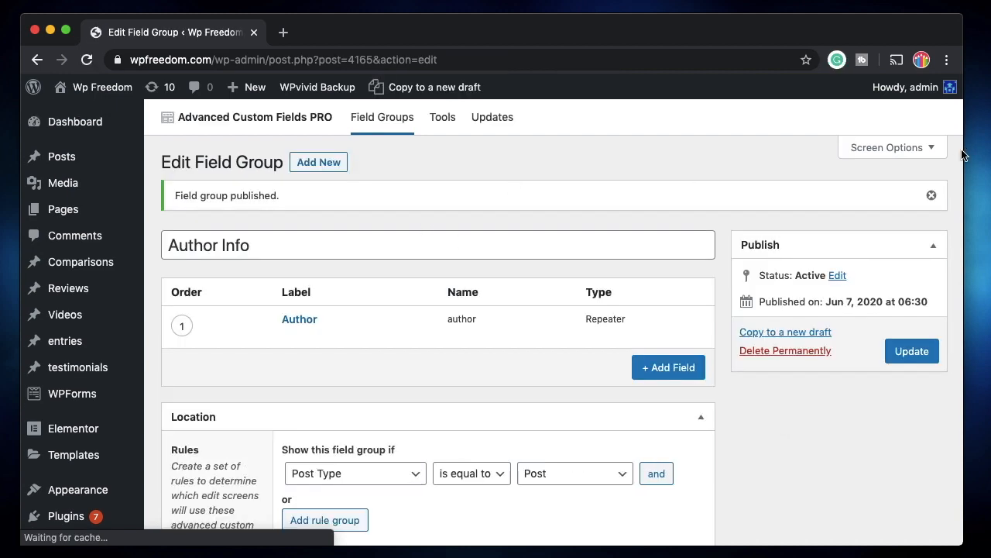
Open the editor for a new post in a separate browser tab and switch to it.
{"action": "mouse_move", "coordinate": [105, 166]}
{"action": "left_click", "coordinate": [179, 182], "text": "super"}
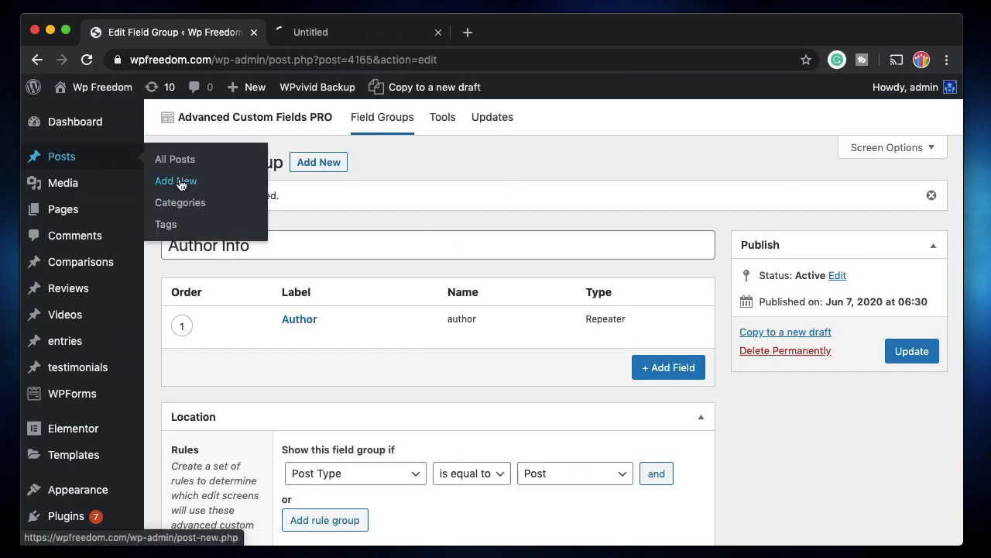
{"action": "left_click", "coordinate": [356, 37]}
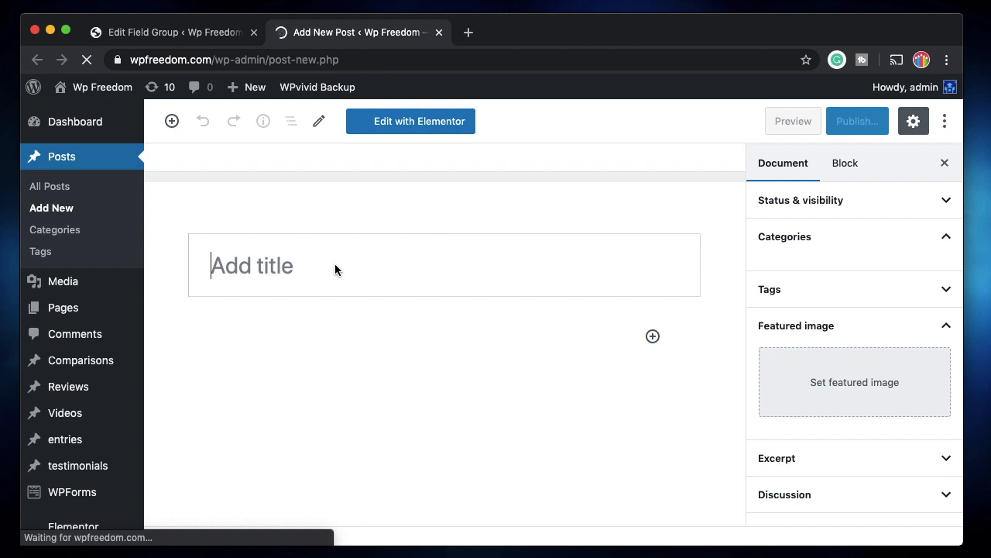
Title the post "Meet the authors" and add the paragraph "Our Wonderful writers and dreamers".
{"action": "type", "text": "All the"}
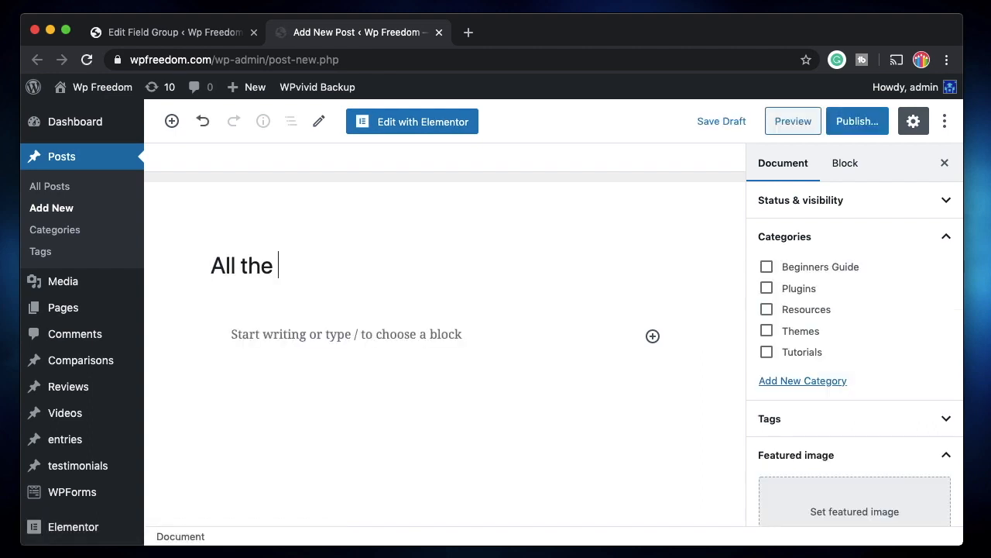
{"action": "type", "text": "authors"}
{"action": "triple_click", "coordinate": [335, 264]}
{"action": "type", "text": "Meet the authors"}
{"action": "key", "text": "Return"}
{"action": "type", "text": "Our Wonderful writers and dreamers"}
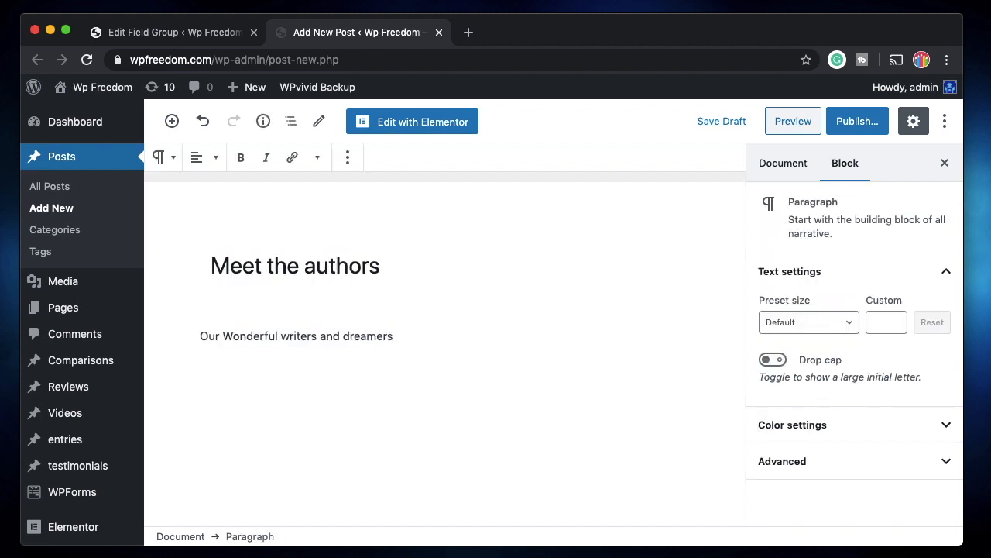
Add a first row to the Author repeater below the post content.
{"action": "scroll", "coordinate": [315, 386], "scroll_direction": "down", "scroll_amount": 5}
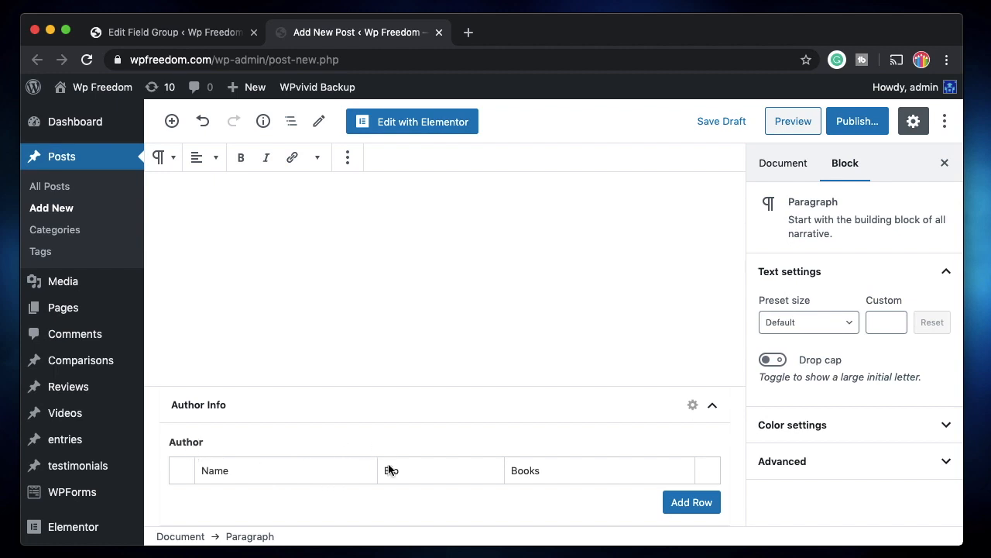
{"action": "left_click", "coordinate": [671, 501]}
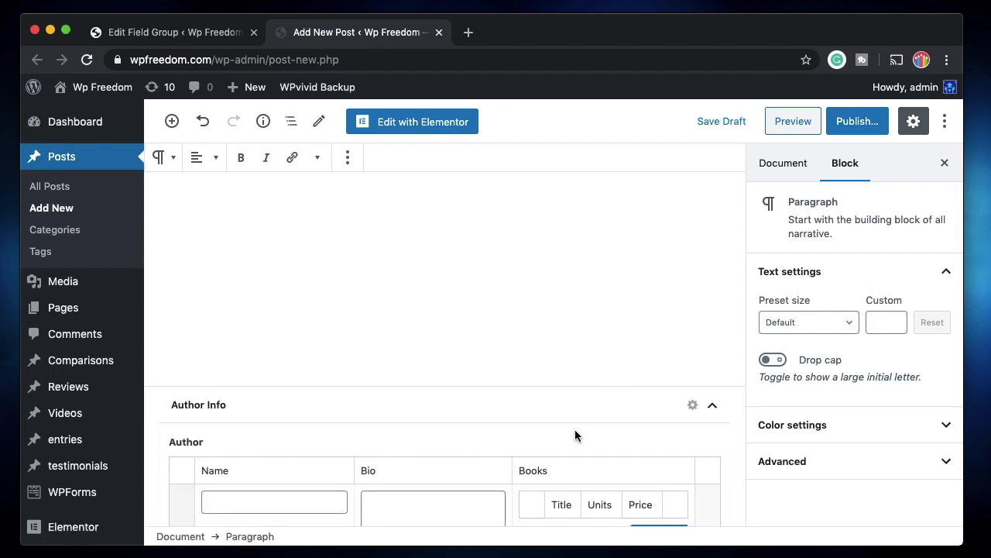
{"action": "scroll", "coordinate": [575, 435], "scroll_direction": "down", "scroll_amount": 3}
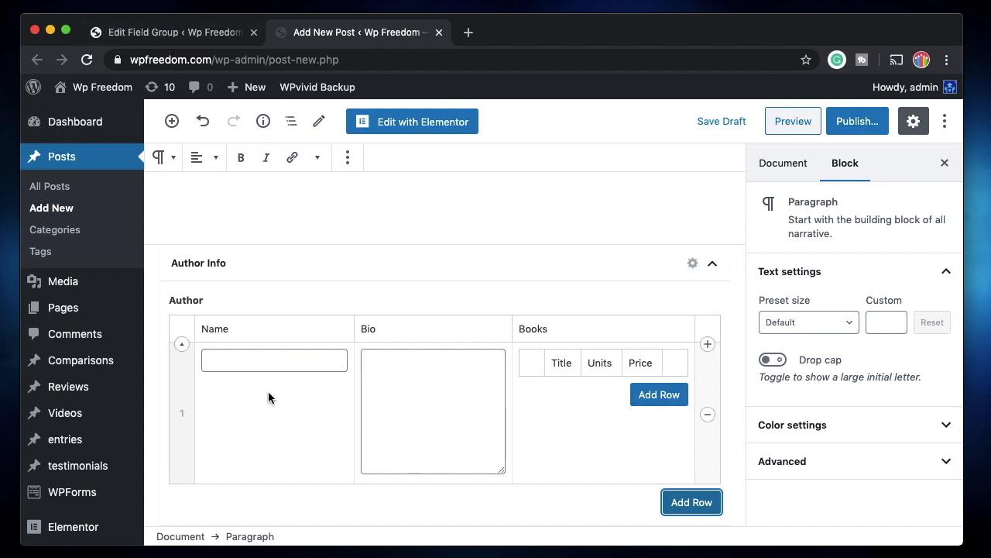
Back in the field group, set the Author repeater's layout to Row and update the group.
{"action": "left_click", "coordinate": [220, 33]}
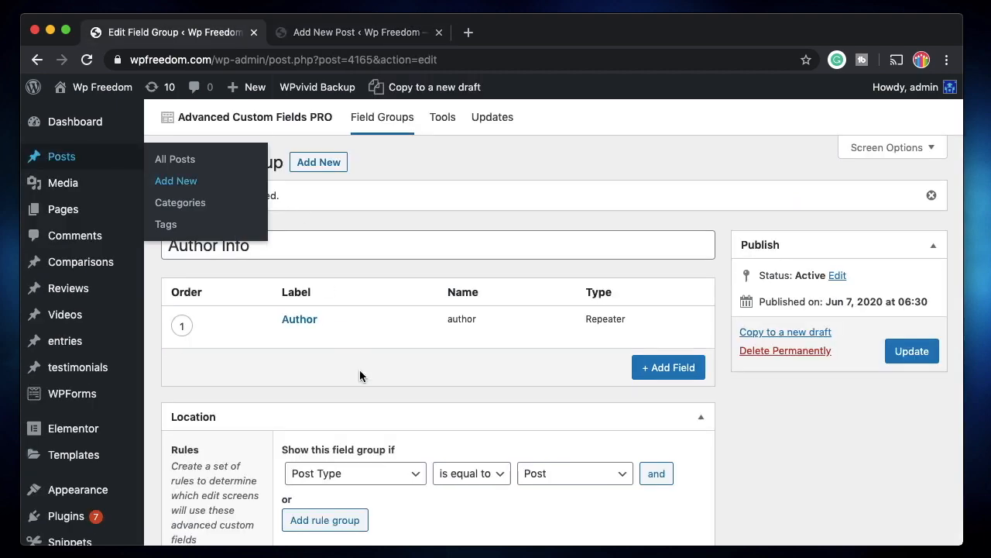
{"action": "left_click", "coordinate": [289, 335]}
{"action": "scroll", "coordinate": [389, 395], "scroll_direction": "down", "scroll_amount": 10}
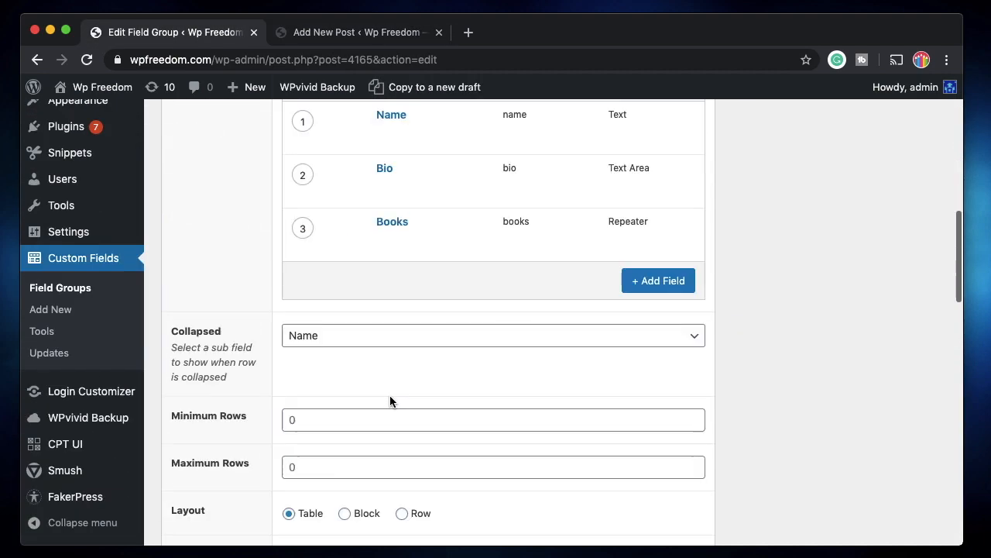
{"action": "scroll", "coordinate": [390, 395], "scroll_direction": "down", "scroll_amount": 5}
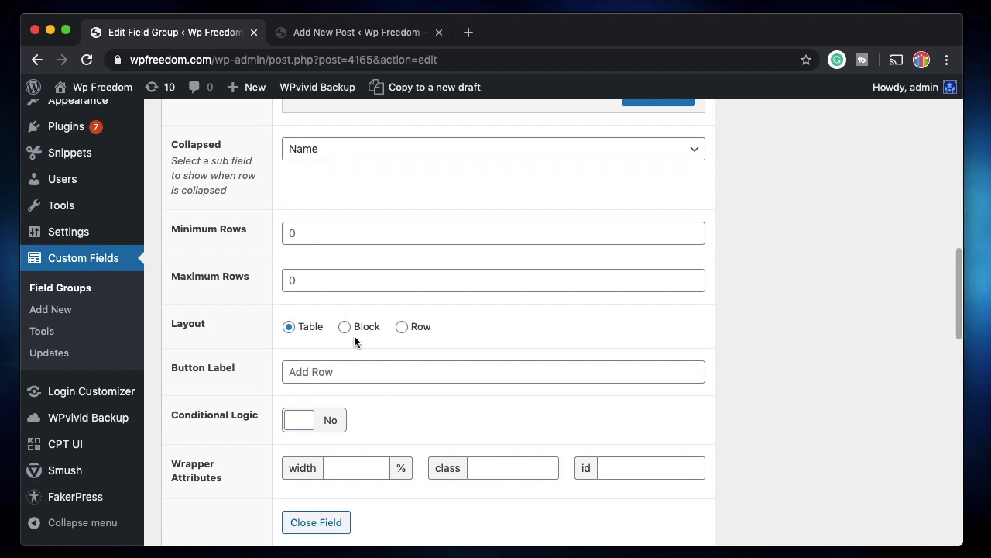
{"action": "left_click", "coordinate": [345, 327]}
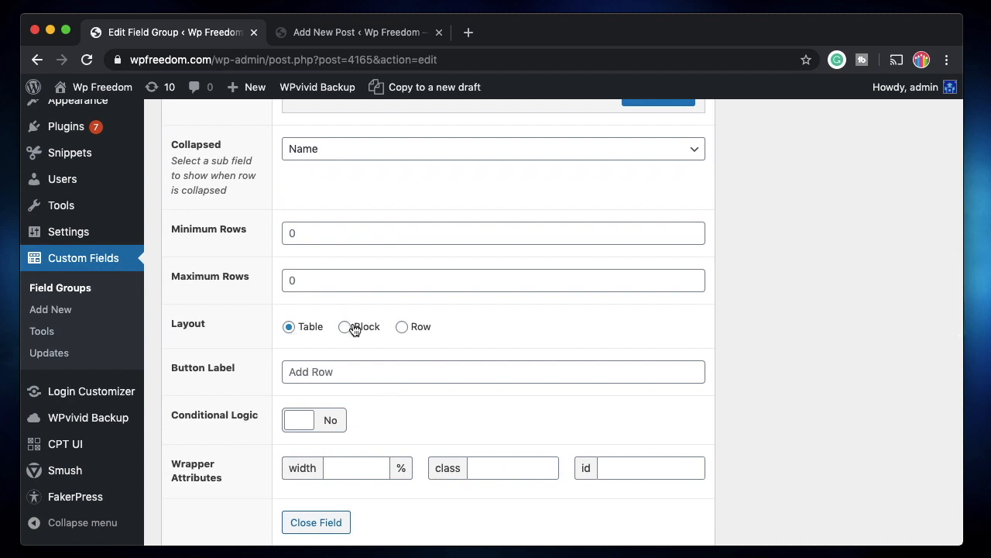
{"action": "left_click", "coordinate": [417, 329]}
{"action": "left_click", "coordinate": [351, 329]}
{"action": "left_click", "coordinate": [419, 326]}
{"action": "scroll", "coordinate": [421, 320], "scroll_direction": "up", "scroll_amount": 15}
{"action": "left_click", "coordinate": [898, 350]}
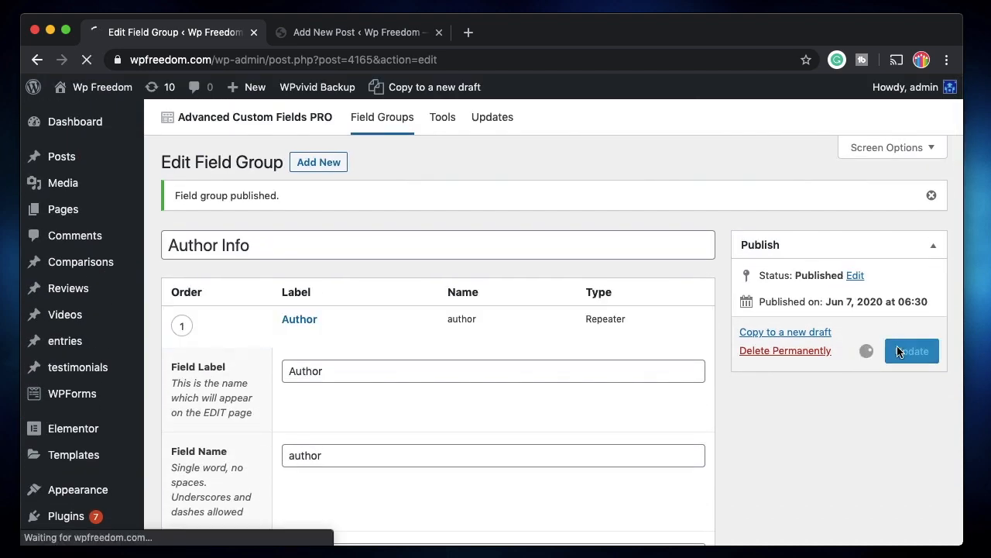
Publish the "Meet the authors" post and reload its editor to apply the updated Author field layout.
{"action": "left_click", "coordinate": [364, 32]}
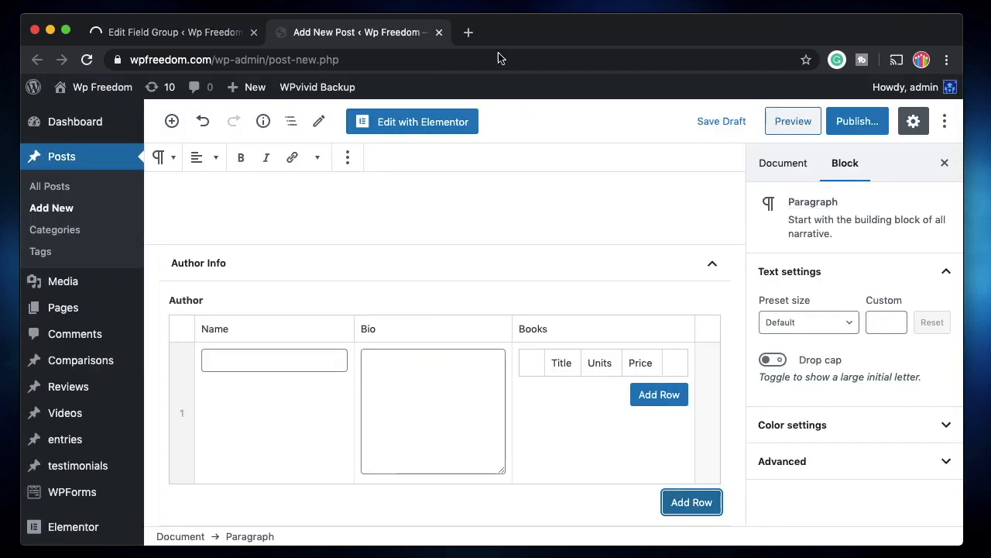
{"action": "left_click", "coordinate": [867, 124]}
{"action": "left_click", "coordinate": [855, 121]}
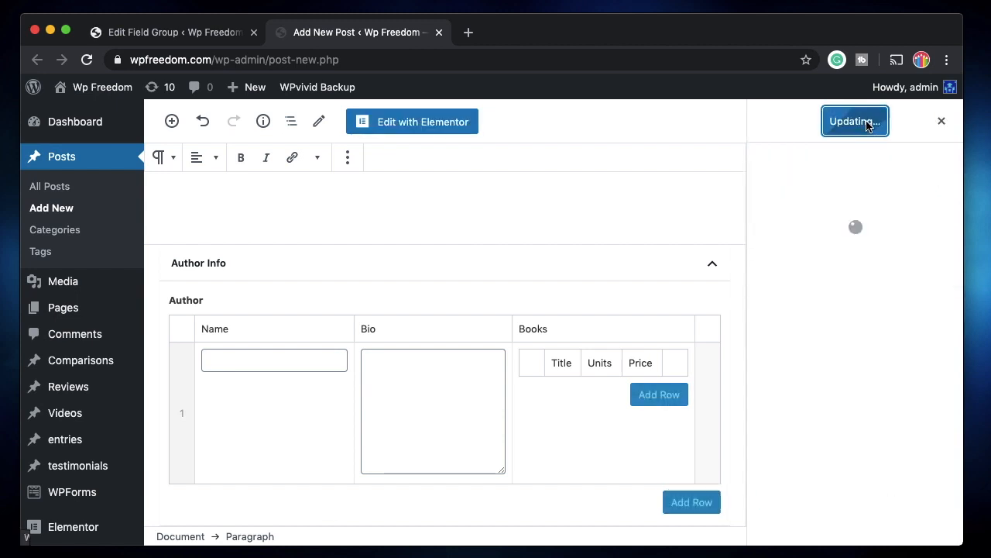
{"action": "left_click", "coordinate": [87, 60]}
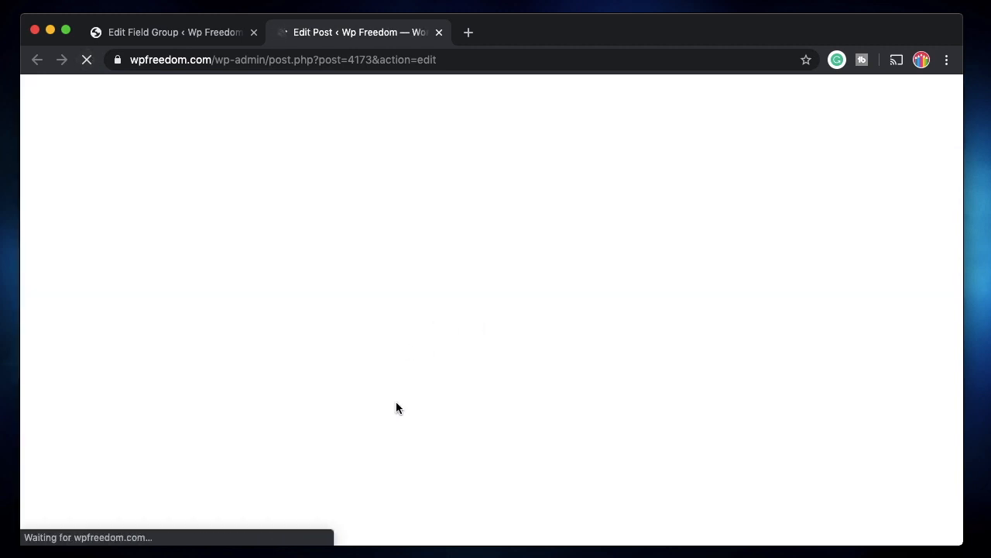
{"action": "scroll", "coordinate": [514, 377], "scroll_direction": "down", "scroll_amount": 5}
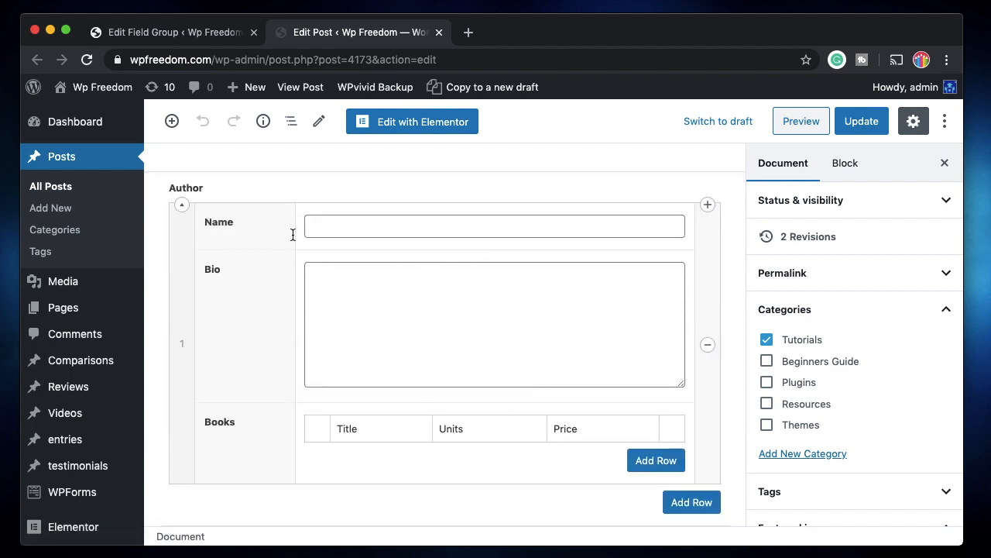
Fill in the author's name and the bio "Just another dreamer and writer who writes about ACF.".
{"action": "left_click", "coordinate": [370, 234]}
{"action": "type", "text": "Karthik"}
{"action": "left_click", "coordinate": [381, 322]}
{"action": "type", "text": "Just anoth"}
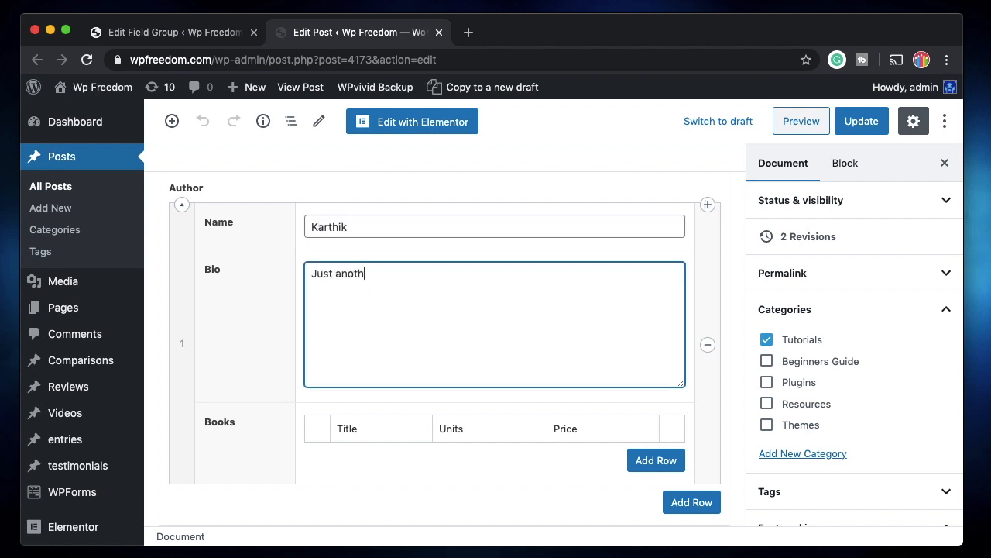
{"action": "type", "text": "er dremae"}
{"action": "key", "text": "BackSpace"}
{"action": "type", "text": "amer and writer who writes about ACF."}
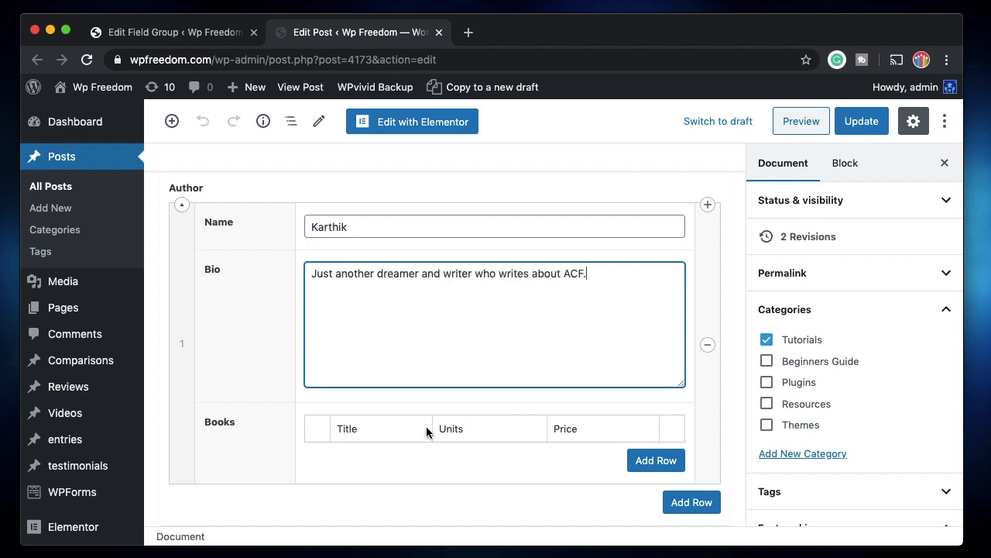
Add a book row for the author titled "A WP Book" with 1000 units and a price of 199.
{"action": "left_click", "coordinate": [642, 462]}
{"action": "scroll", "coordinate": [565, 374], "scroll_direction": "down", "scroll_amount": 1}
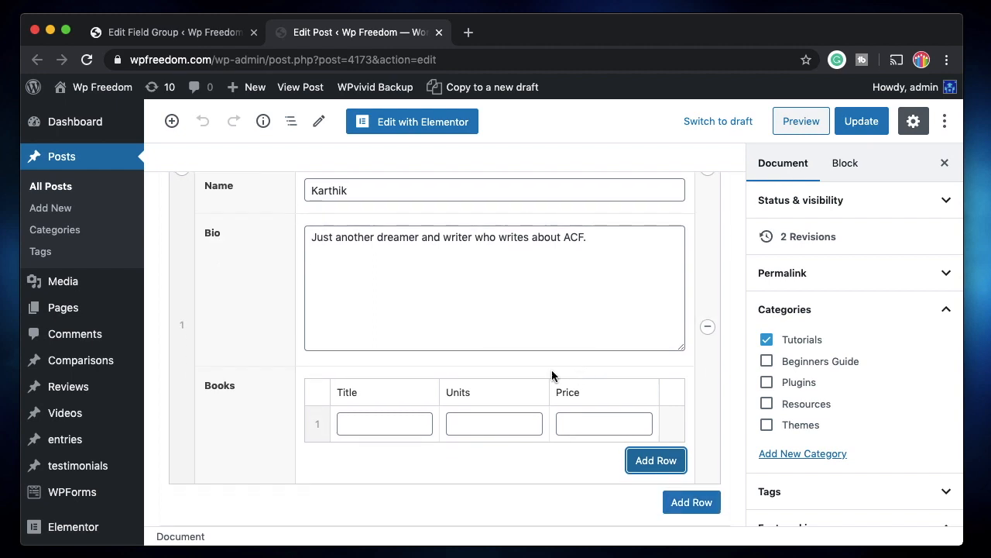
{"action": "left_click", "coordinate": [381, 421]}
{"action": "type", "text": "A Wp "}
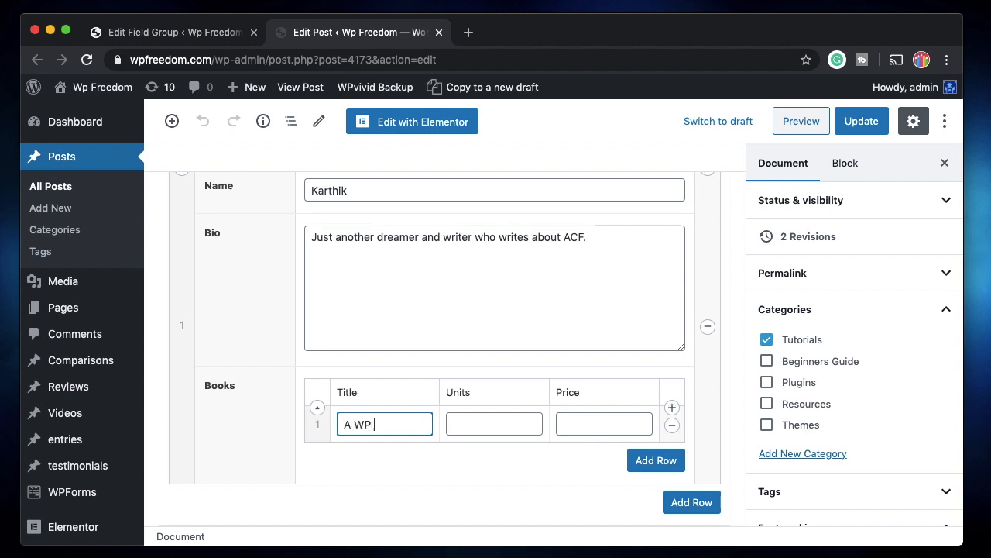
{"action": "type", "text": "Book"}
{"action": "left_click", "coordinate": [468, 425]}
{"action": "type", "text": "1000"}
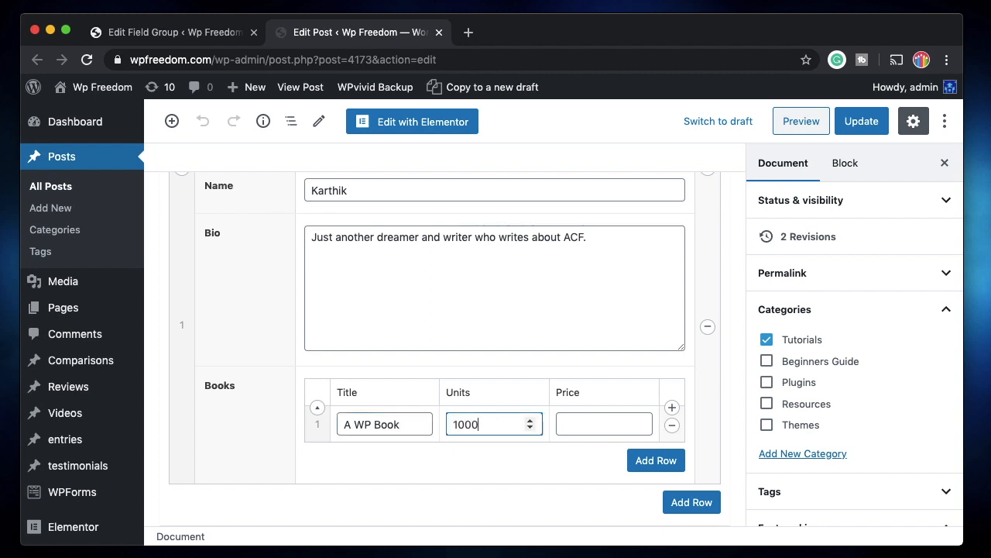
{"action": "left_click", "coordinate": [610, 426]}
{"action": "type", "text": "199"}
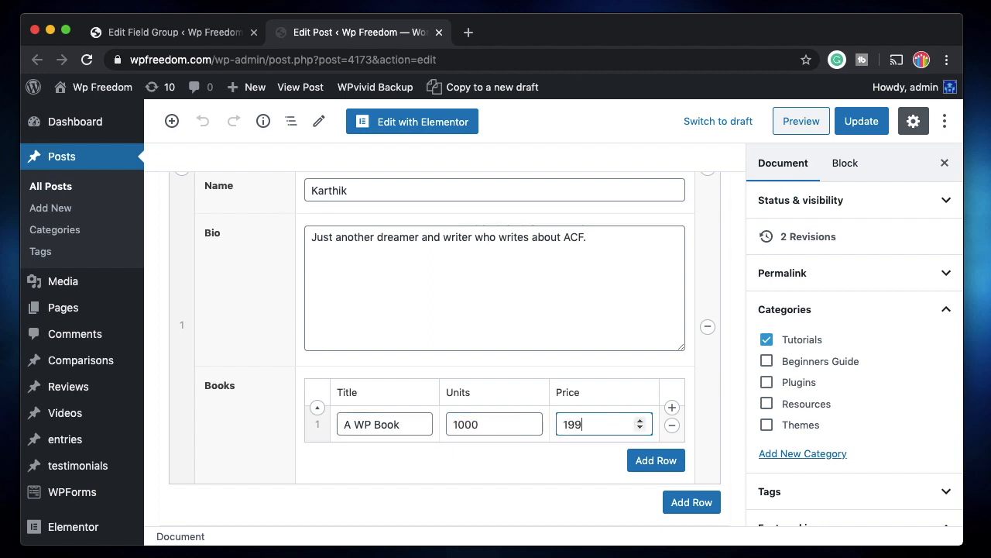
Duplicate the first book row twice and change the second row to "A Gutner Book", 2000 units, price 299.
{"action": "left_click", "coordinate": [671, 407], "text": "shift"}
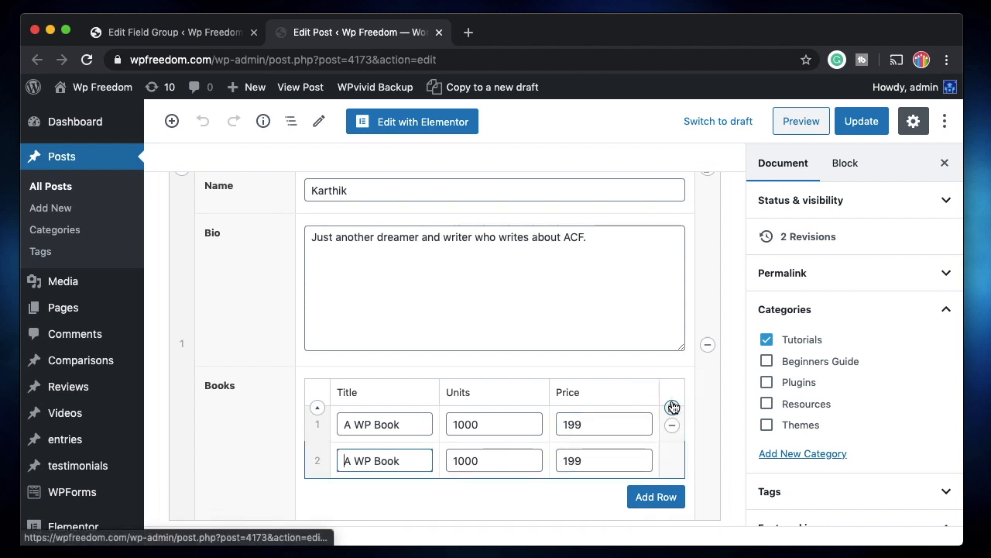
{"action": "left_click", "coordinate": [672, 407], "text": "shift"}
{"action": "double_click", "coordinate": [358, 461]}
{"action": "type", "text": "Gutner"}
{"action": "left_click", "coordinate": [458, 460]}
{"action": "key", "text": "BackSpace"}
{"action": "type", "text": "2"}
{"action": "left_click", "coordinate": [567, 460]}
{"action": "key", "text": "BackSpace"}
{"action": "type", "text": "2"}
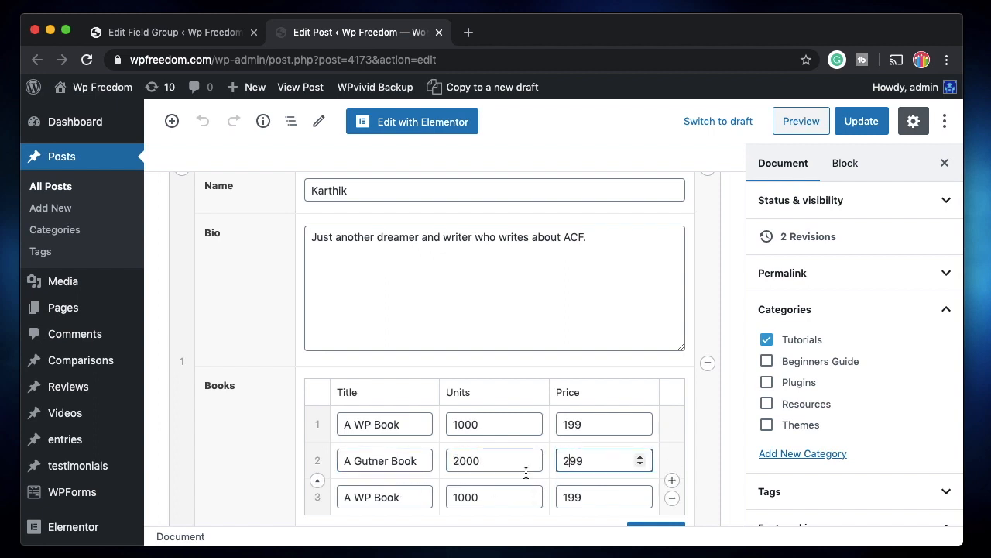
Change the third book row to "An Elementor Book" with 3000 units and a price of 399.
{"action": "left_click", "coordinate": [353, 496]}
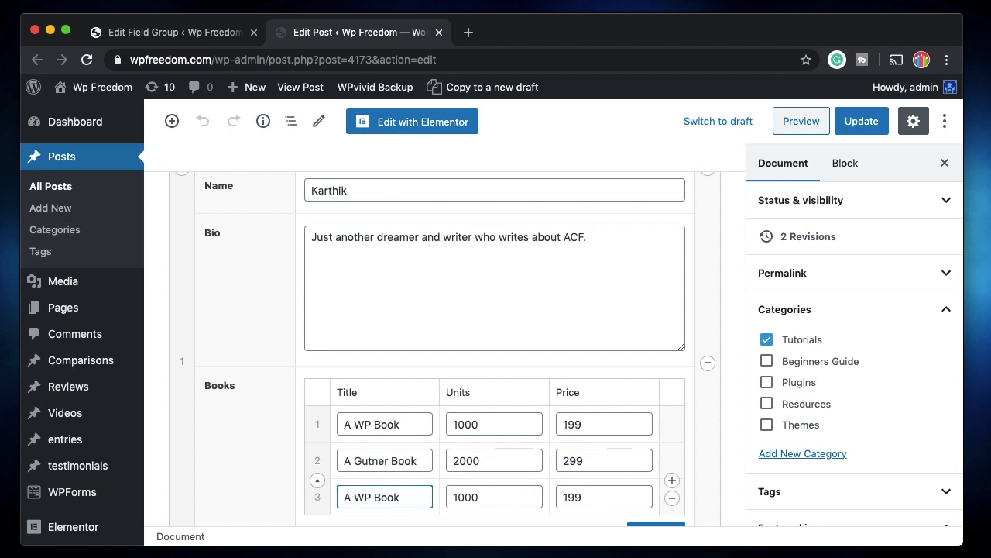
{"action": "type", "text": "n"}
{"action": "key", "text": "shift+Right"}
{"action": "key", "text": "shift+Right"}
{"action": "type", "text": "Elementor"}
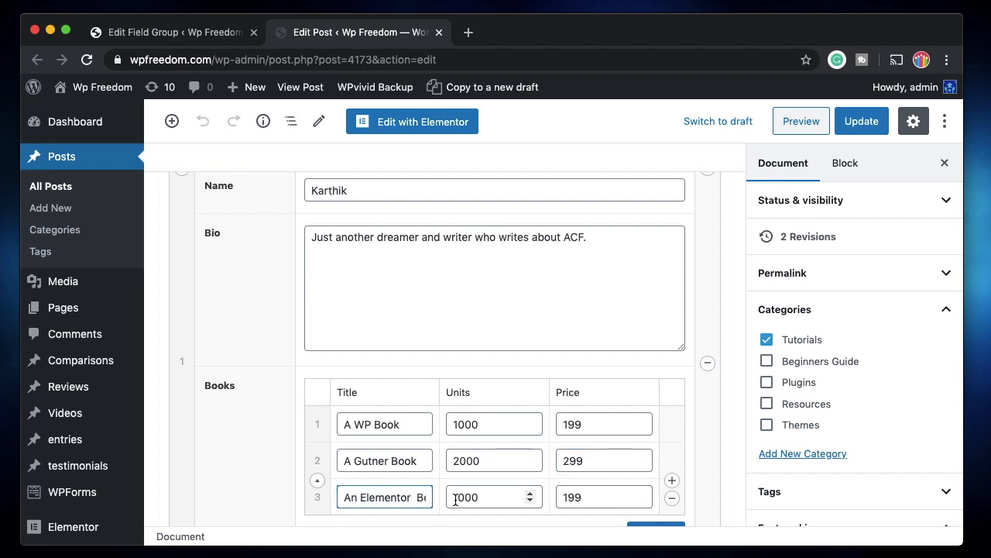
{"action": "left_click", "coordinate": [455, 498]}
{"action": "key", "text": "BackSpace"}
{"action": "type", "text": "3"}
{"action": "left_click", "coordinate": [568, 497]}
{"action": "key", "text": "BackSpace"}
{"action": "type", "text": "3"}
{"action": "scroll", "coordinate": [527, 351], "scroll_direction": "up", "scroll_amount": 8}
{"action": "scroll", "coordinate": [527, 350], "scroll_direction": "down", "scroll_amount": 5}
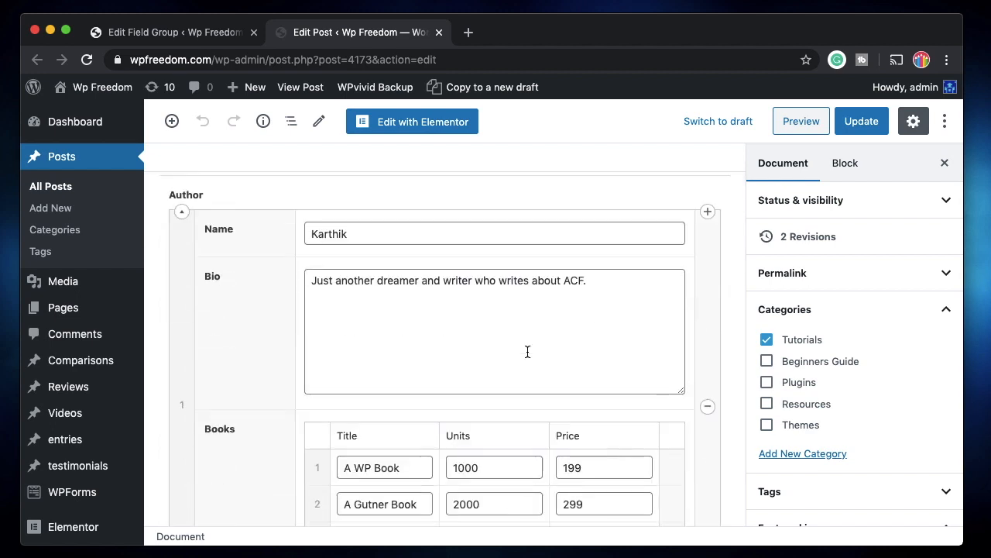
Collapse and re-expand the first author row to review its name, bio and nested books.
{"action": "left_click", "coordinate": [181, 212]}
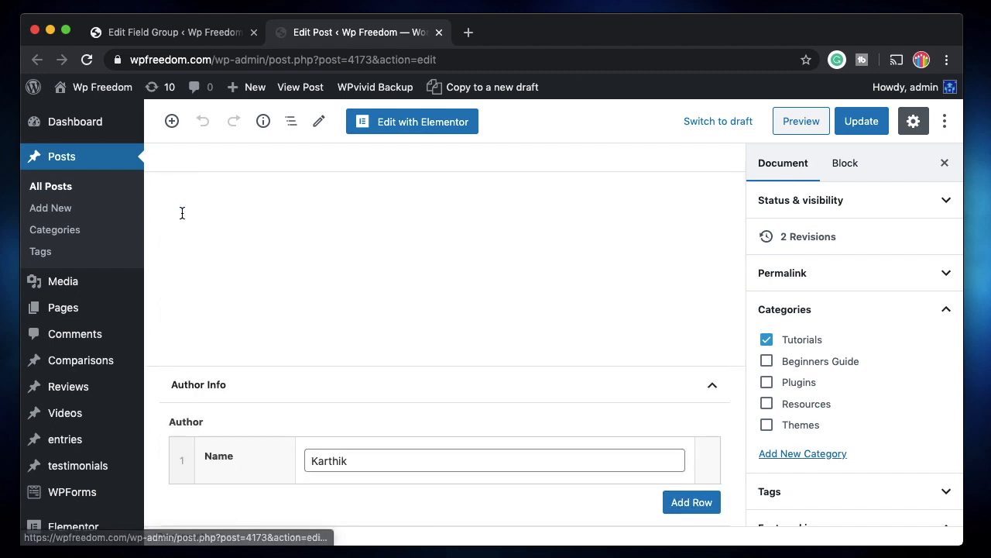
{"action": "left_click", "coordinate": [181, 438]}
{"action": "scroll", "coordinate": [271, 449], "scroll_direction": "down", "scroll_amount": 5}
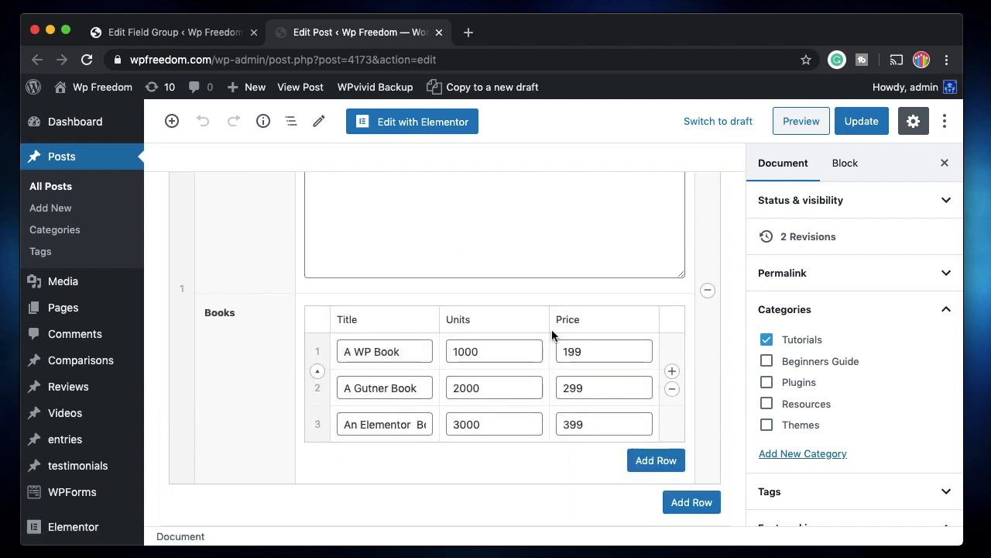
{"action": "scroll", "coordinate": [578, 434], "scroll_direction": "up", "scroll_amount": 5}
{"action": "scroll", "coordinate": [578, 449], "scroll_direction": "down", "scroll_amount": 5}
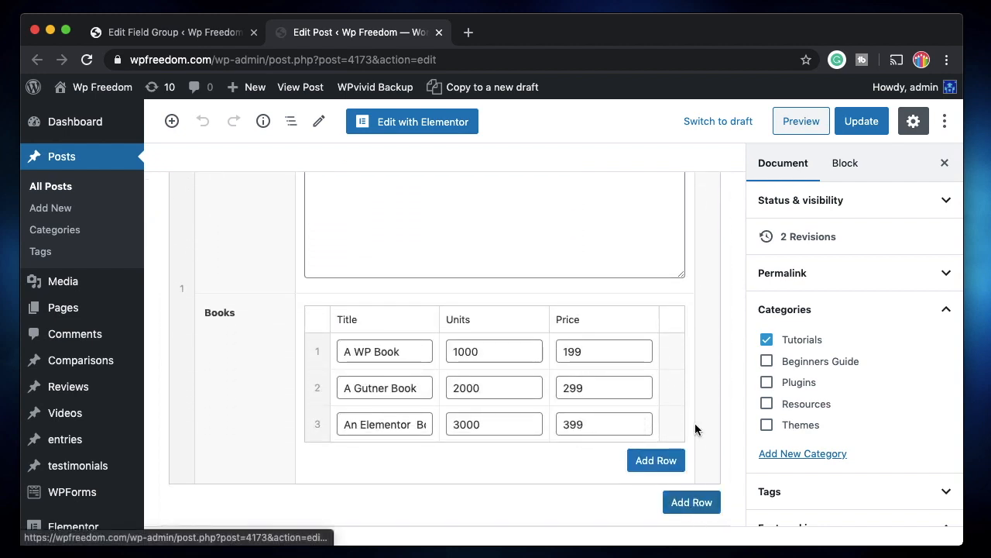
{"action": "scroll", "coordinate": [692, 294], "scroll_direction": "up", "scroll_amount": 3}
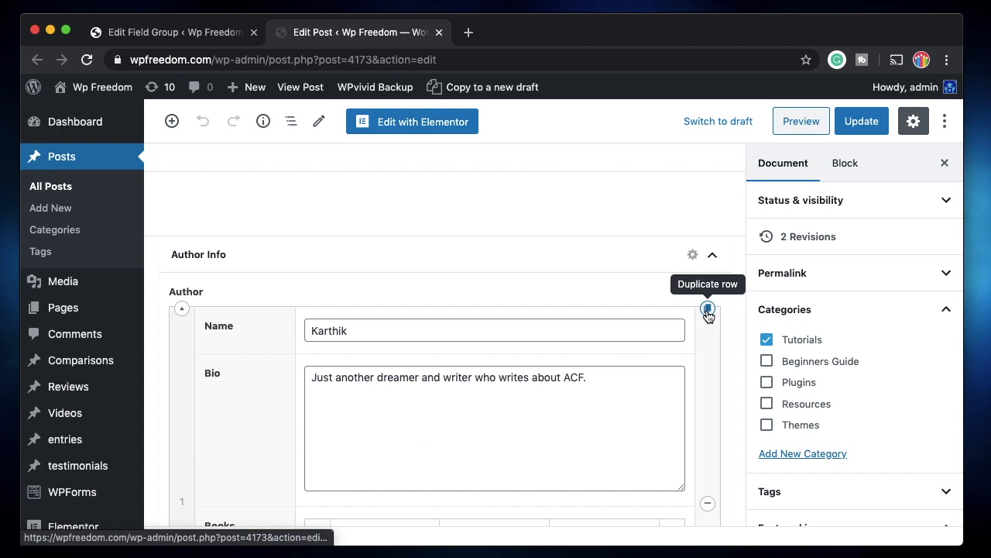
Duplicate the first author row and replace the name in the new second row with another author's name.
{"action": "left_click", "coordinate": [708, 310]}
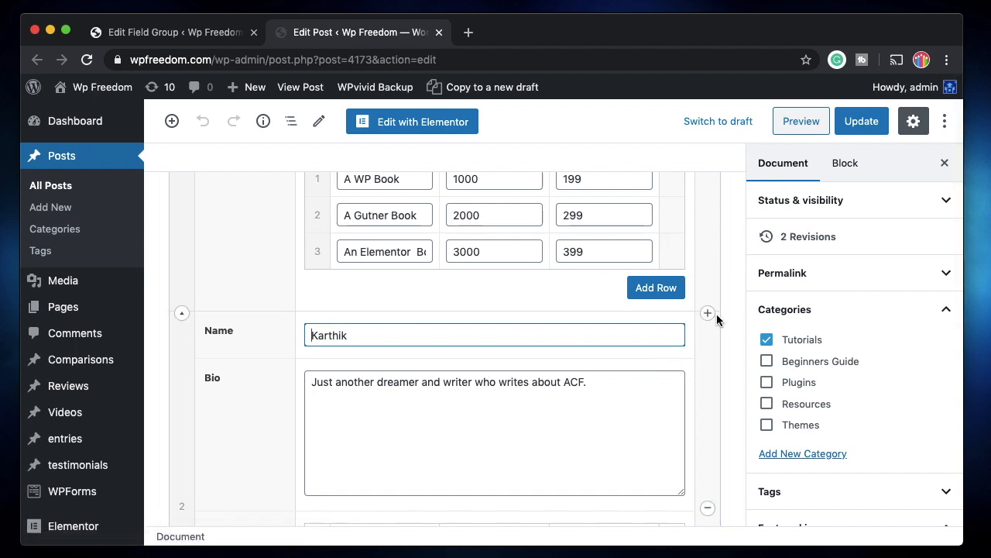
{"action": "key", "text": "shift"}
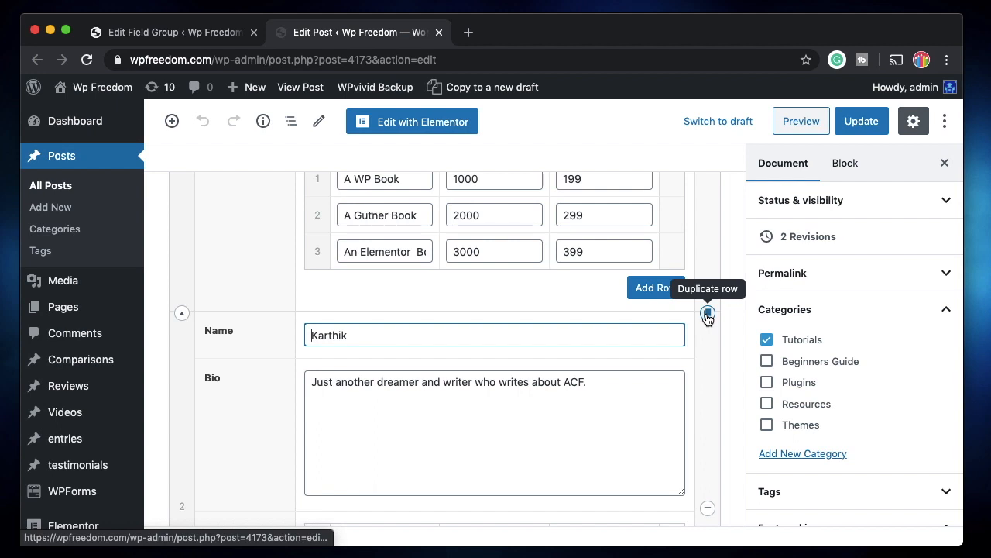
{"action": "double_click", "coordinate": [367, 340]}
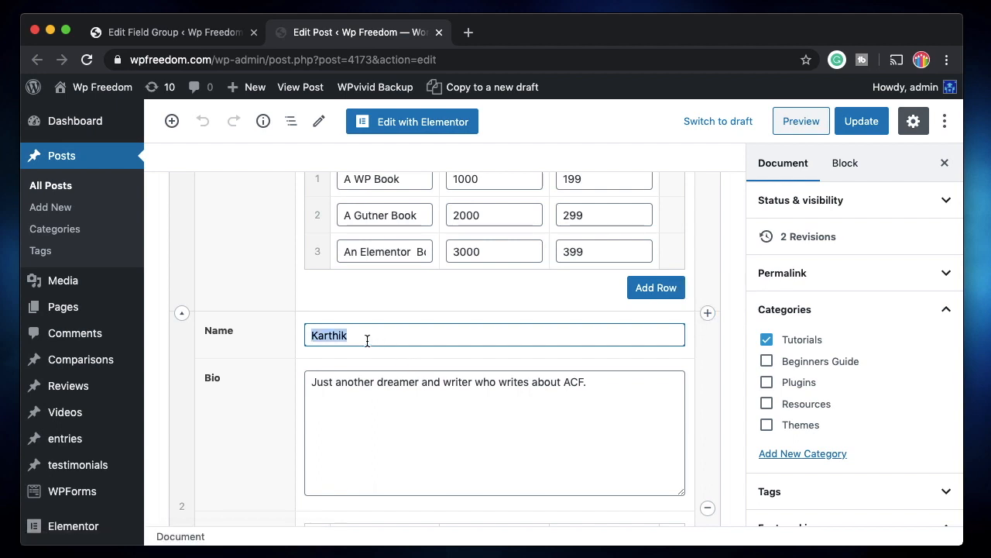
{"action": "type", "text": "John"}
{"action": "left_click", "coordinate": [403, 394]}
Rename the second author's books to "A WP Book 1", "A Gutner Book 1" and "An Elementor Book 1".
{"action": "scroll", "coordinate": [404, 394], "scroll_direction": "down", "scroll_amount": 3}
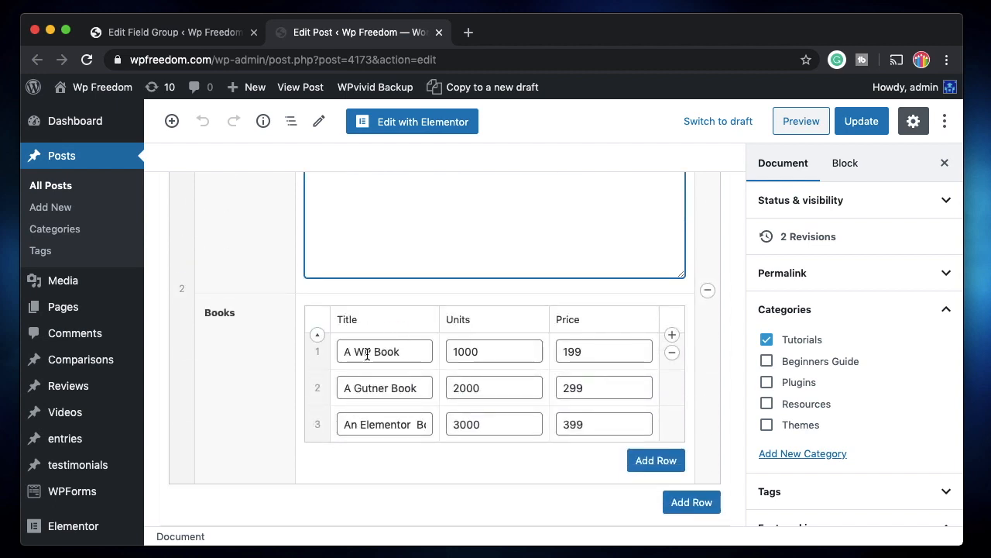
{"action": "left_click", "coordinate": [403, 351]}
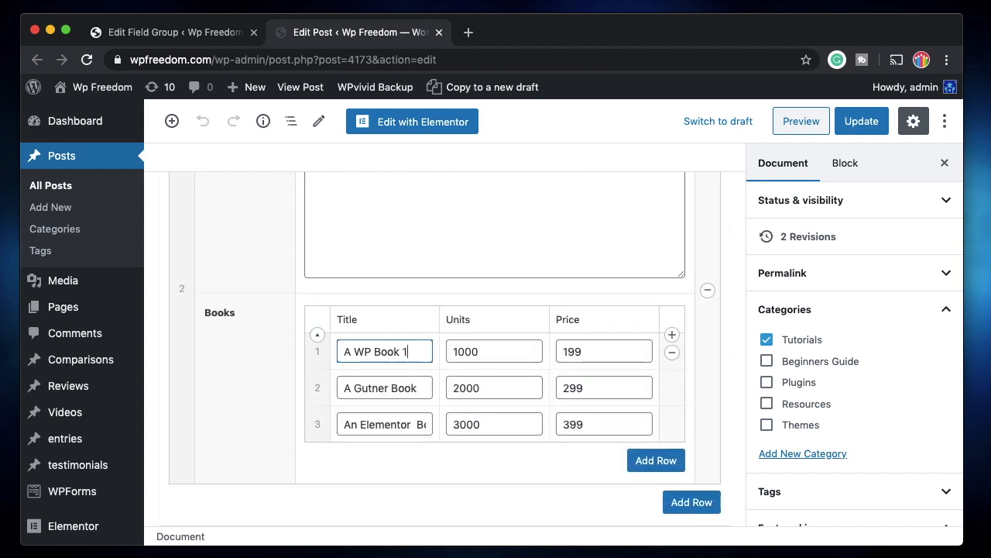
{"action": "left_click", "coordinate": [416, 388]}
{"action": "type", "text": "1"}
{"action": "left_click", "coordinate": [426, 423]}
{"action": "type", "text": "1"}
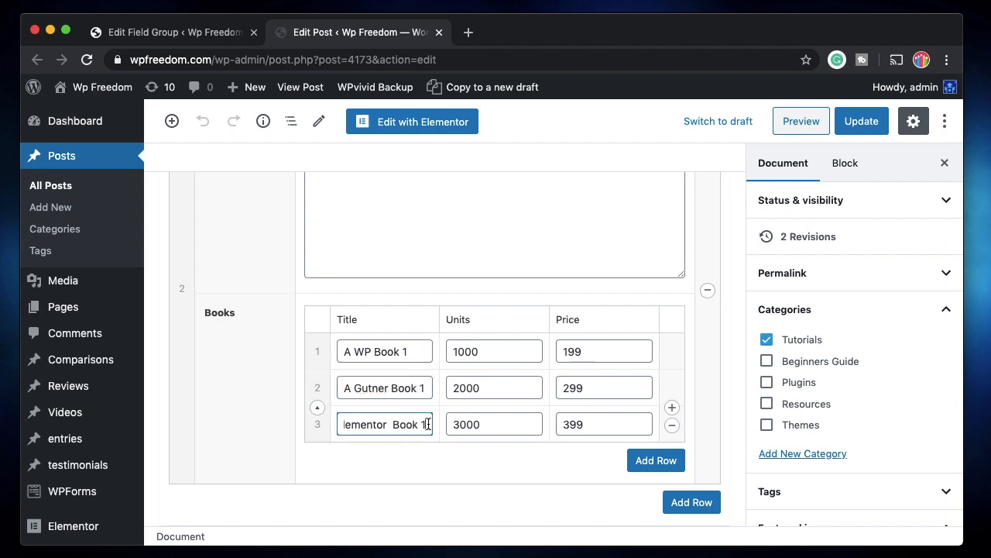
Duplicate the second author row and enter a different author name in the new third row.
{"action": "scroll", "coordinate": [514, 470], "scroll_direction": "up", "scroll_amount": 6}
{"action": "scroll", "coordinate": [515, 470], "scroll_direction": "down", "scroll_amount": 5}
{"action": "scroll", "coordinate": [515, 470], "scroll_direction": "up", "scroll_amount": 3}
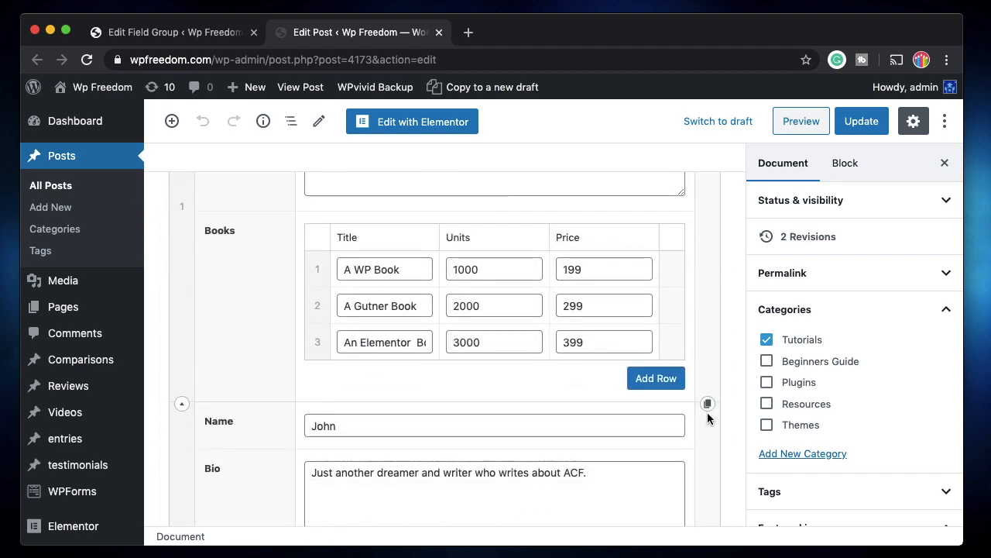
{"action": "left_click", "coordinate": [707, 405], "text": "shift"}
{"action": "scroll", "coordinate": [558, 391], "scroll_direction": "down", "scroll_amount": 4}
{"action": "scroll", "coordinate": [558, 391], "scroll_direction": "up", "scroll_amount": 4}
{"action": "double_click", "coordinate": [348, 345]}
{"action": "type", "text": "Alvin"}
{"action": "left_click", "coordinate": [414, 422]}
Rename the third author's books to "A WP Book 2", "A Gutner Book 2" and "An Elementor Book 2".
{"action": "scroll", "coordinate": [418, 422], "scroll_direction": "down", "scroll_amount": 3}
{"action": "left_click", "coordinate": [412, 356]}
{"action": "left_click", "coordinate": [427, 385]}
{"action": "key", "text": "BackSpace"}
{"action": "type", "text": "2"}
{"action": "left_click", "coordinate": [414, 425]}
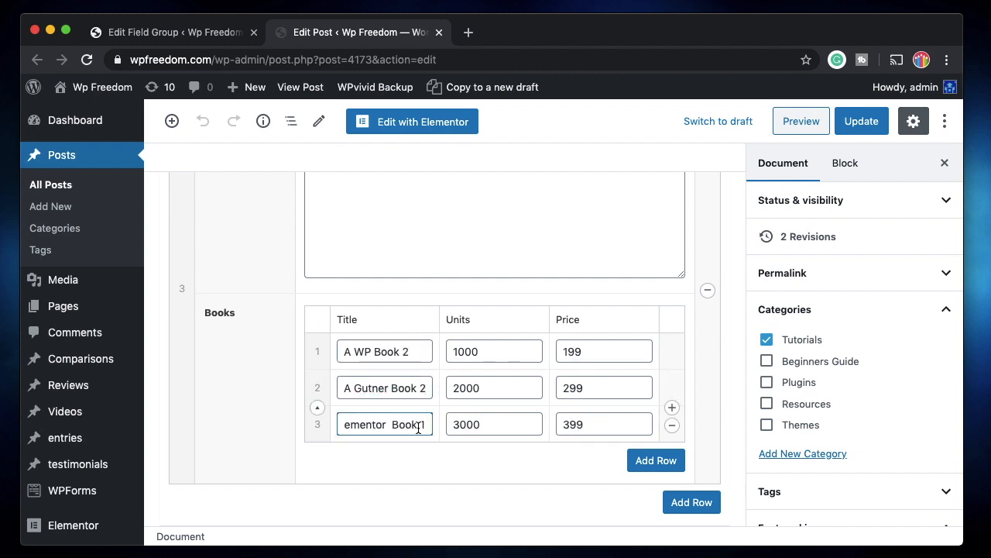
{"action": "key", "text": "BackSpace"}
{"action": "type", "text": "2"}
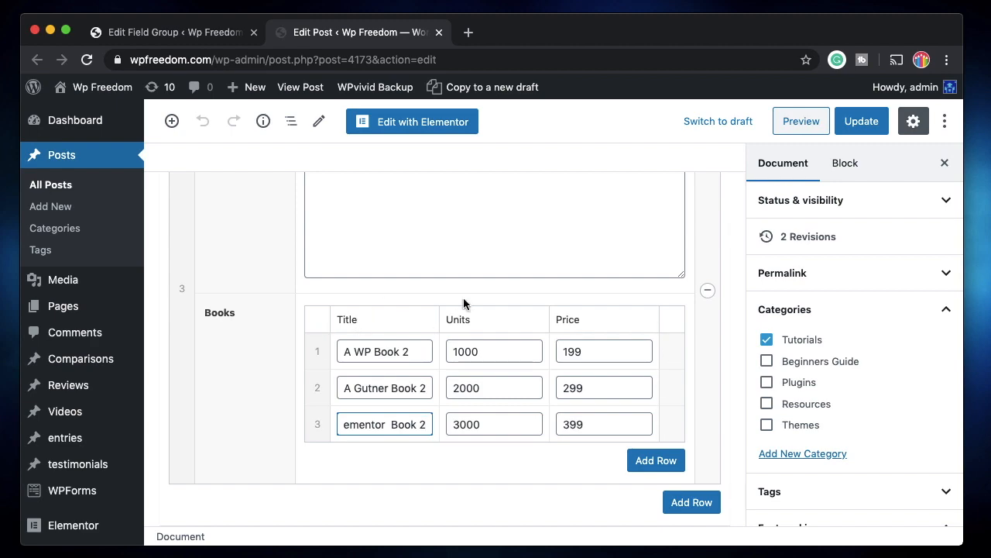
Collapse all three author rows and update the "Meet the authors" post.
{"action": "scroll", "coordinate": [463, 299], "scroll_direction": "up", "scroll_amount": 4}
{"action": "scroll", "coordinate": [463, 300], "scroll_direction": "up", "scroll_amount": 3}
{"action": "scroll", "coordinate": [463, 299], "scroll_direction": "down", "scroll_amount": 10}
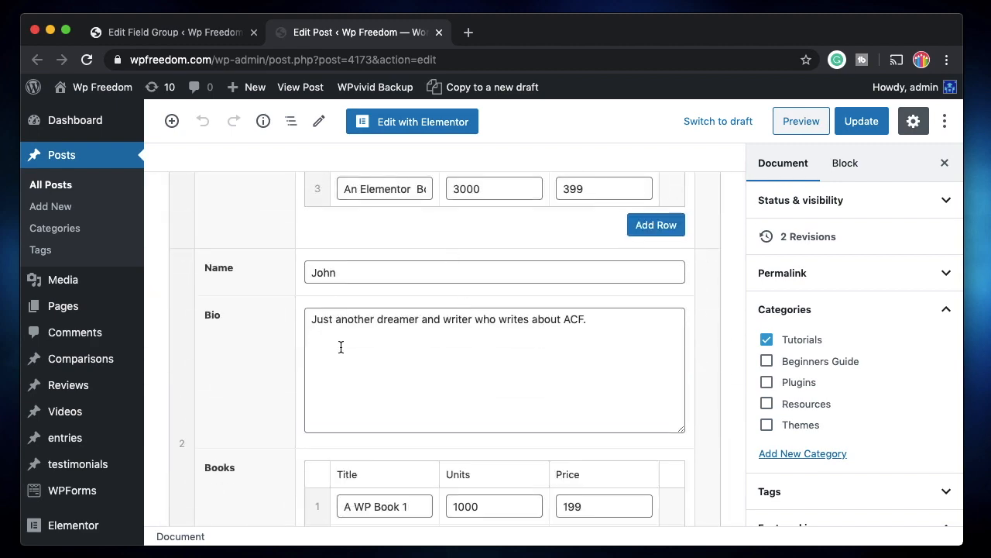
{"action": "scroll", "coordinate": [386, 364], "scroll_direction": "up", "scroll_amount": 3}
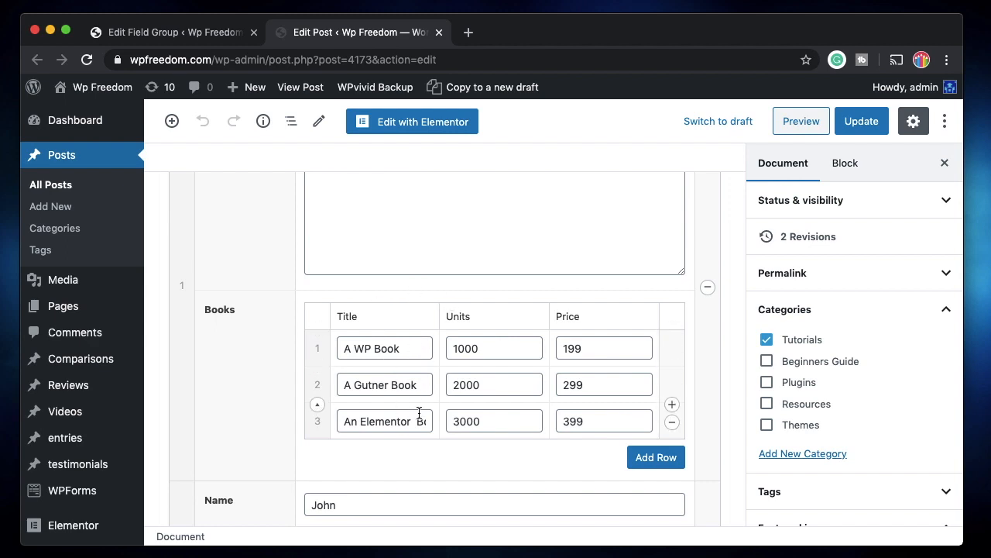
{"action": "scroll", "coordinate": [419, 413], "scroll_direction": "up", "scroll_amount": 1}
{"action": "scroll", "coordinate": [419, 413], "scroll_direction": "up", "scroll_amount": 4}
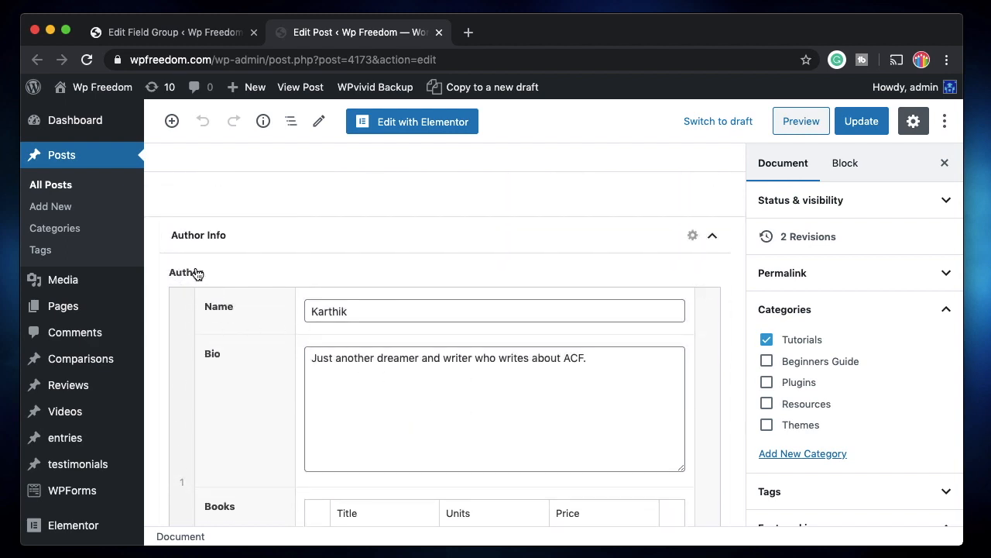
{"action": "left_click", "coordinate": [181, 289]}
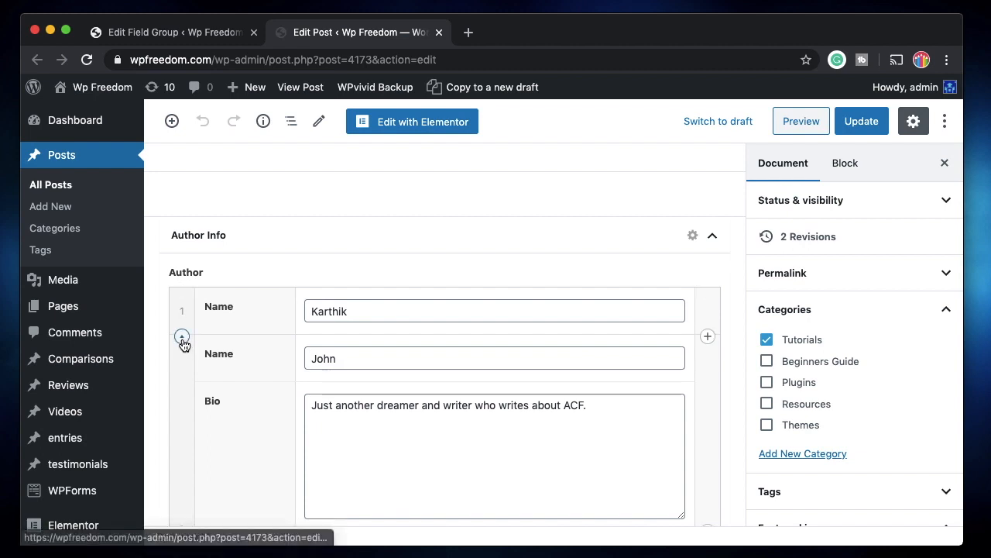
{"action": "left_click", "coordinate": [182, 337]}
{"action": "left_click", "coordinate": [182, 384]}
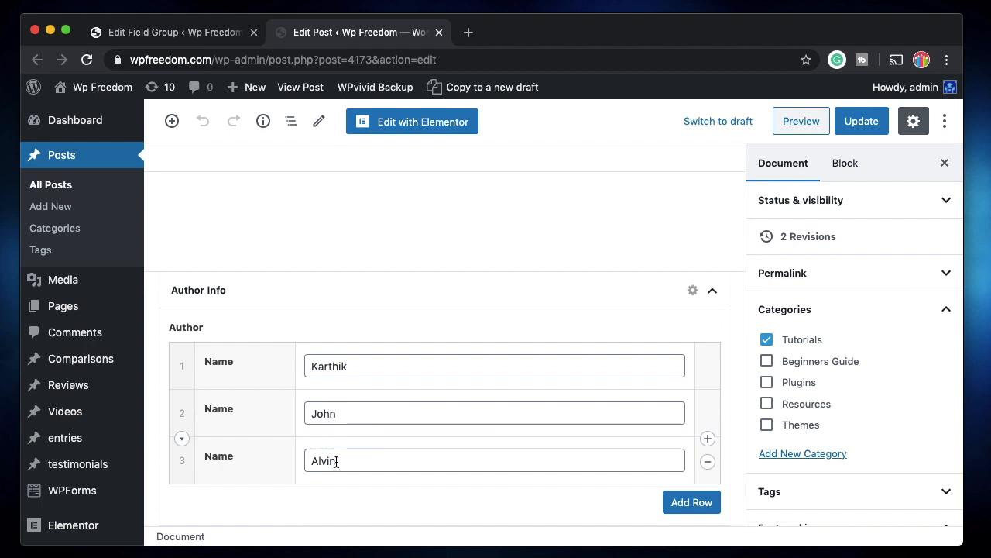
{"action": "scroll", "coordinate": [672, 299], "scroll_direction": "up", "scroll_amount": 5}
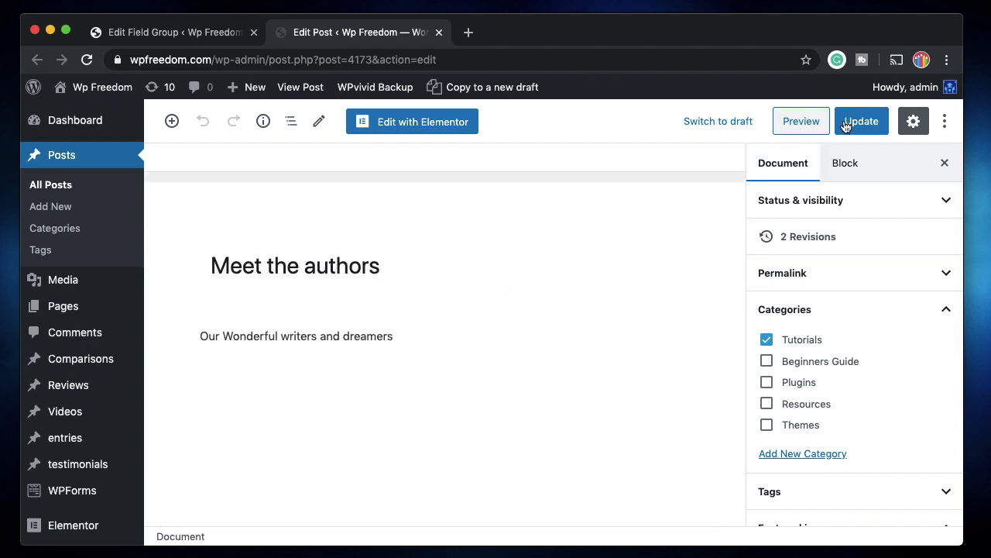
{"action": "left_click", "coordinate": [874, 128]}
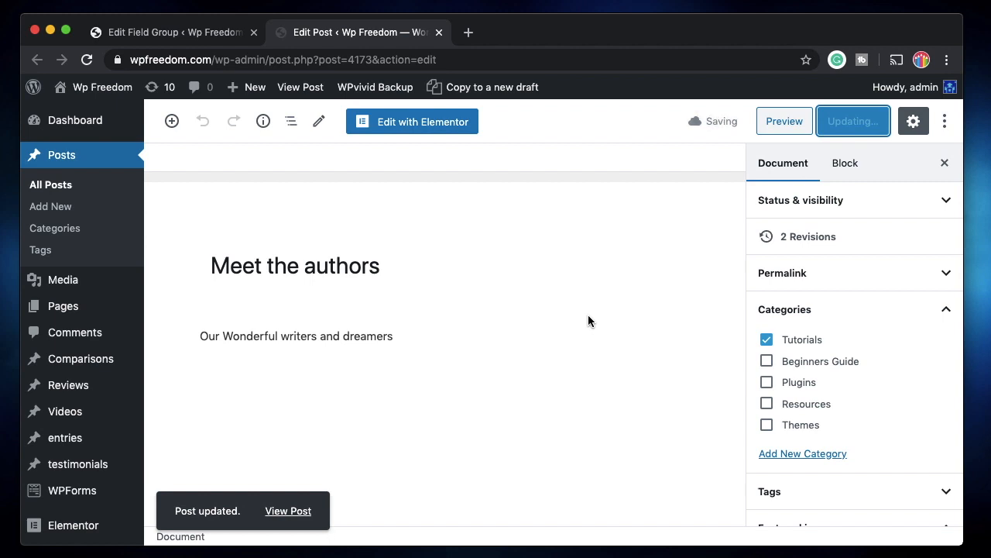
Open the form for a new Elementor template in a separate browser tab.
{"action": "scroll", "coordinate": [437, 384], "scroll_direction": "down", "scroll_amount": 5}
{"action": "scroll", "coordinate": [437, 383], "scroll_direction": "down", "scroll_amount": 1}
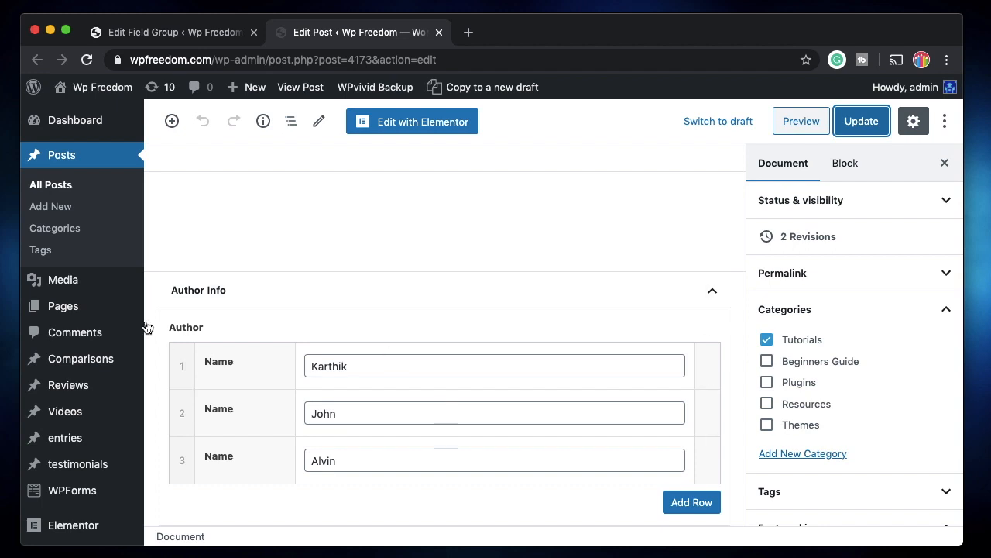
{"action": "scroll", "coordinate": [78, 384], "scroll_direction": "down", "scroll_amount": 5}
{"action": "mouse_move", "coordinate": [74, 280]}
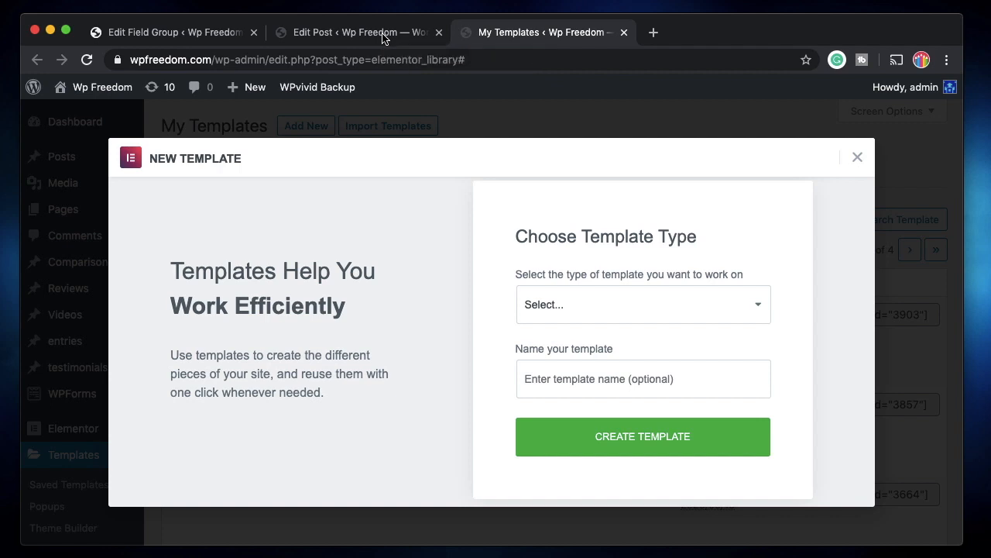
Return to the post, expand the first author row and examine how its name, bio and nested books are structured.
{"action": "left_click", "coordinate": [384, 34]}
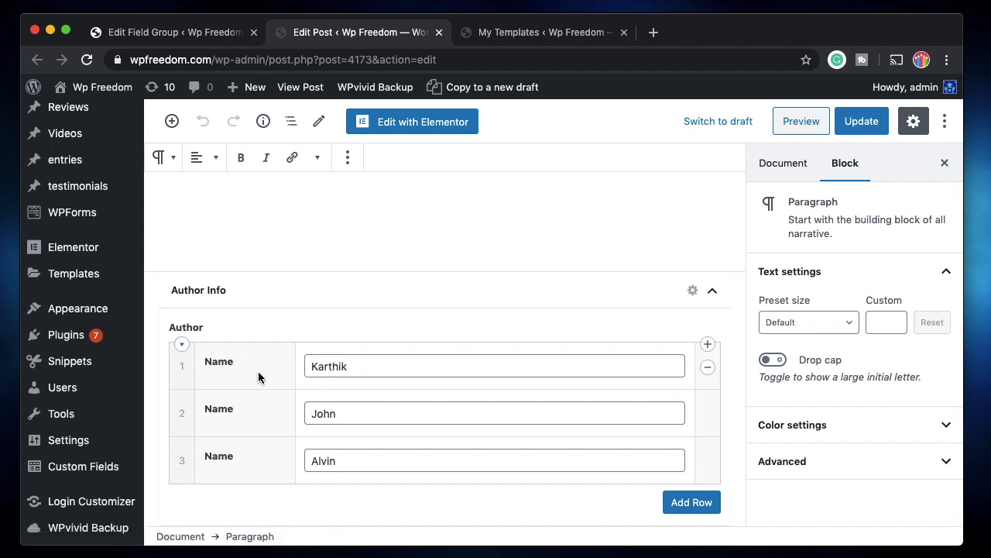
{"action": "left_click", "coordinate": [184, 345]}
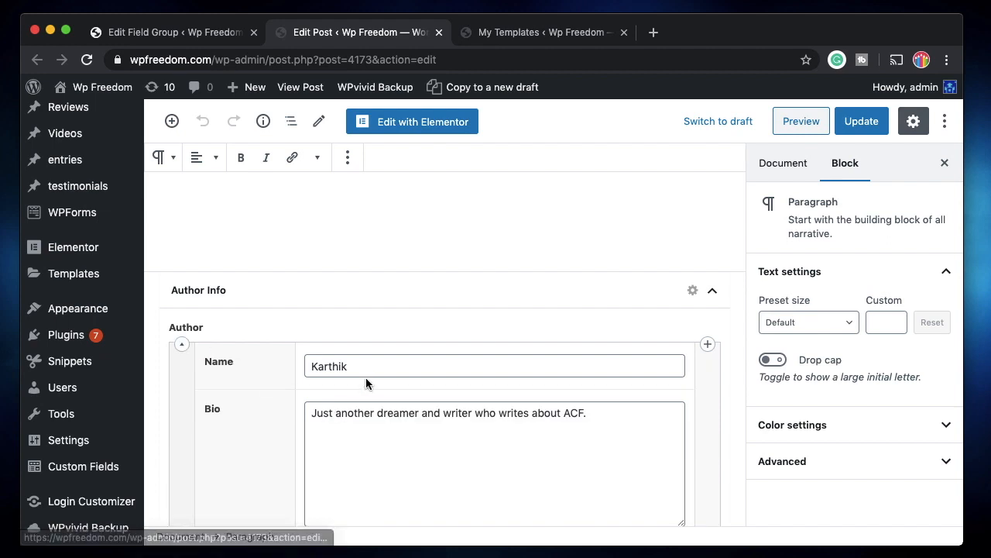
{"action": "scroll", "coordinate": [291, 449], "scroll_direction": "down", "scroll_amount": 5}
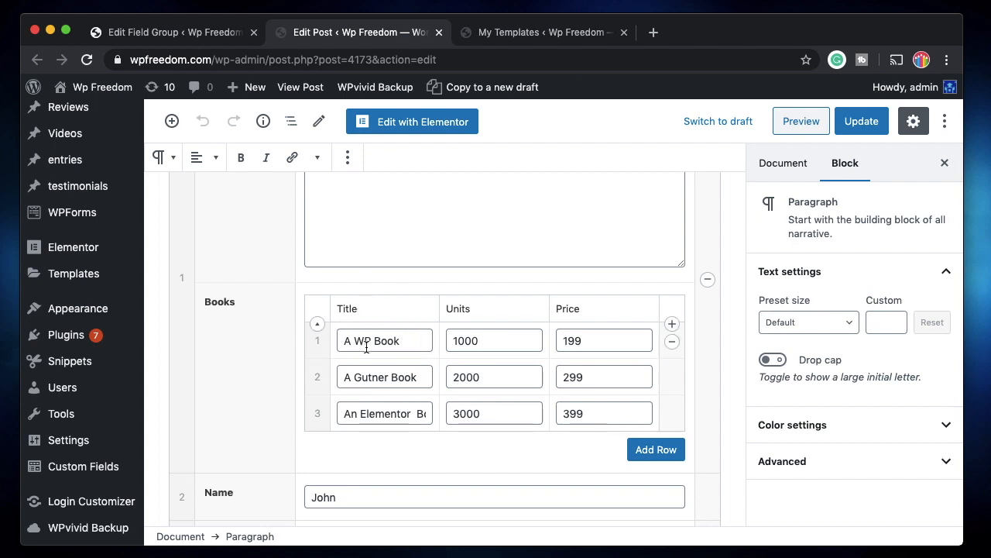
{"action": "scroll", "coordinate": [366, 348], "scroll_direction": "up", "scroll_amount": 10}
{"action": "scroll", "coordinate": [341, 337], "scroll_direction": "down", "scroll_amount": 5}
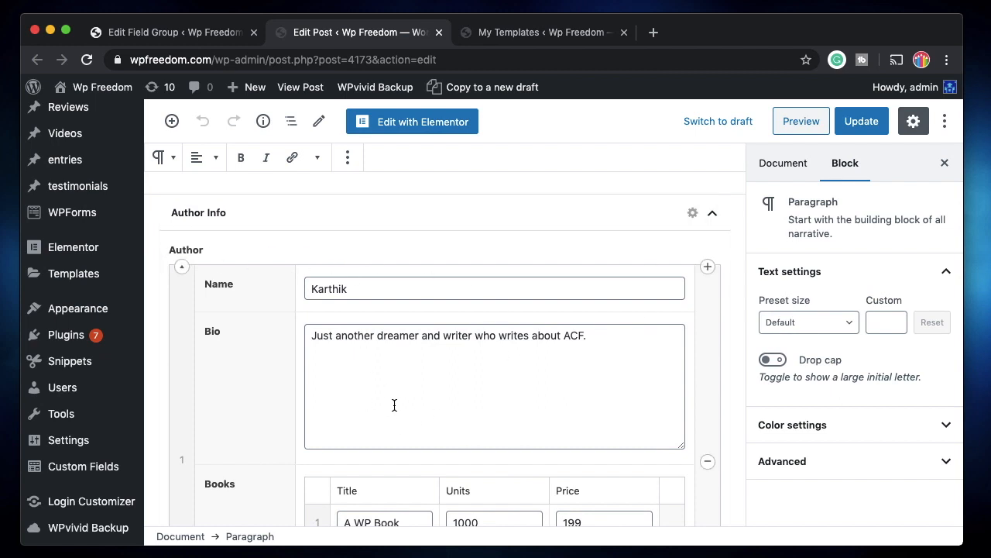
{"action": "scroll", "coordinate": [394, 405], "scroll_direction": "down", "scroll_amount": 5}
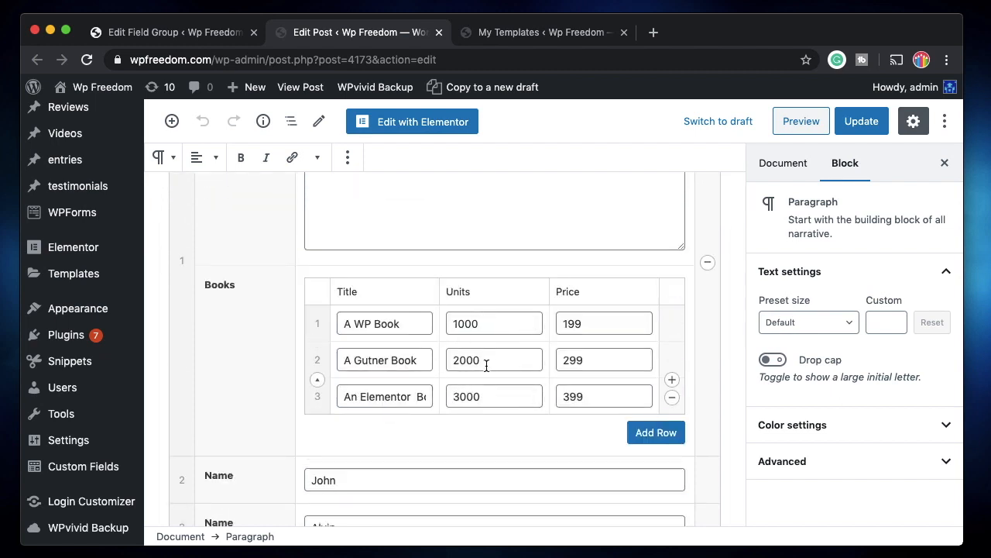
{"action": "scroll", "coordinate": [468, 341], "scroll_direction": "up", "scroll_amount": 6}
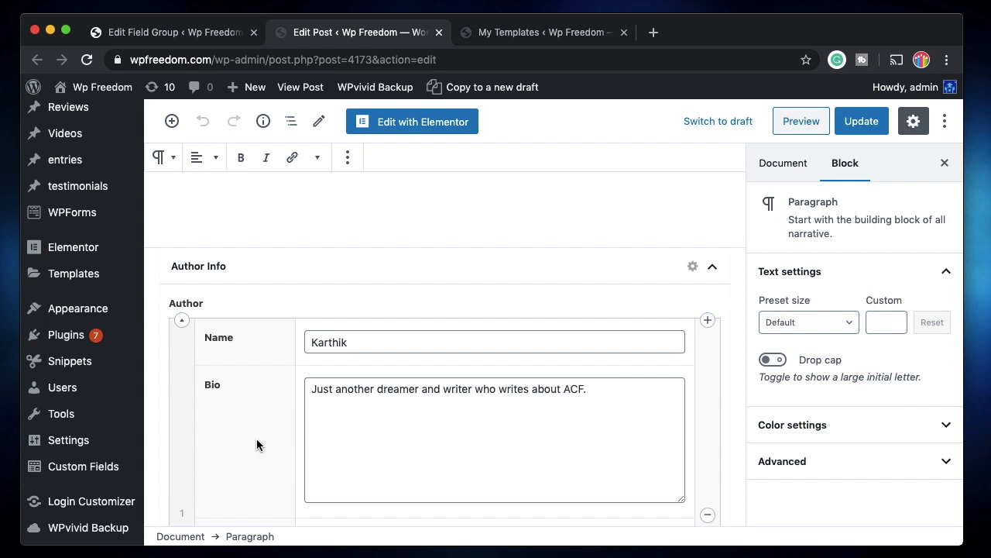
{"action": "scroll", "coordinate": [256, 438], "scroll_direction": "down", "scroll_amount": 4}
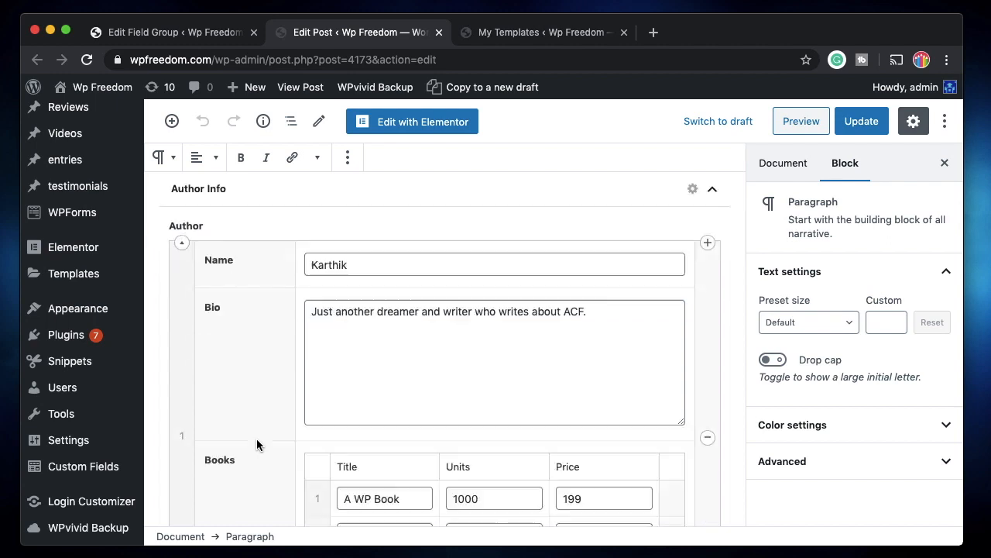
{"action": "scroll", "coordinate": [414, 471], "scroll_direction": "down", "scroll_amount": 3}
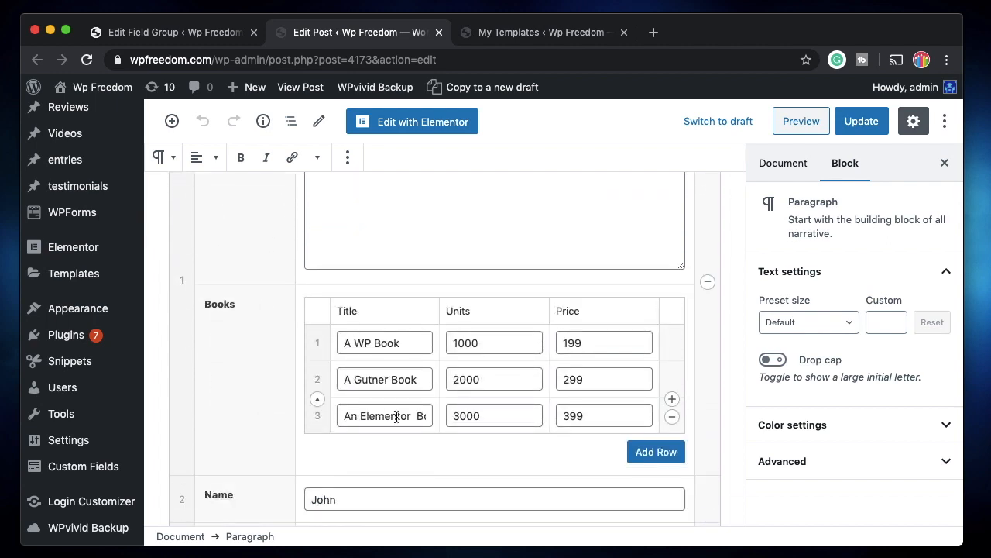
{"action": "scroll", "coordinate": [283, 387], "scroll_direction": "up", "scroll_amount": 4}
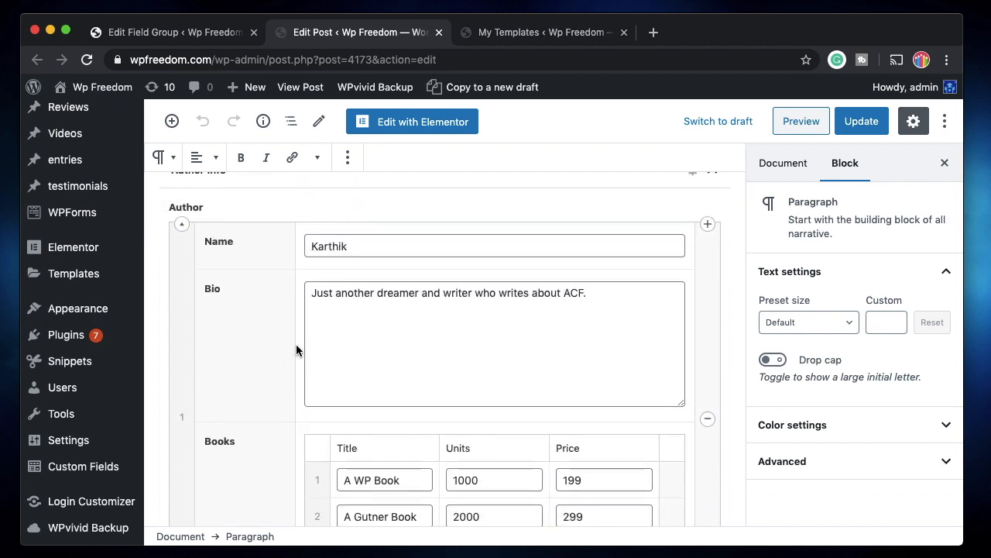
{"action": "scroll", "coordinate": [387, 412], "scroll_direction": "down", "scroll_amount": 3}
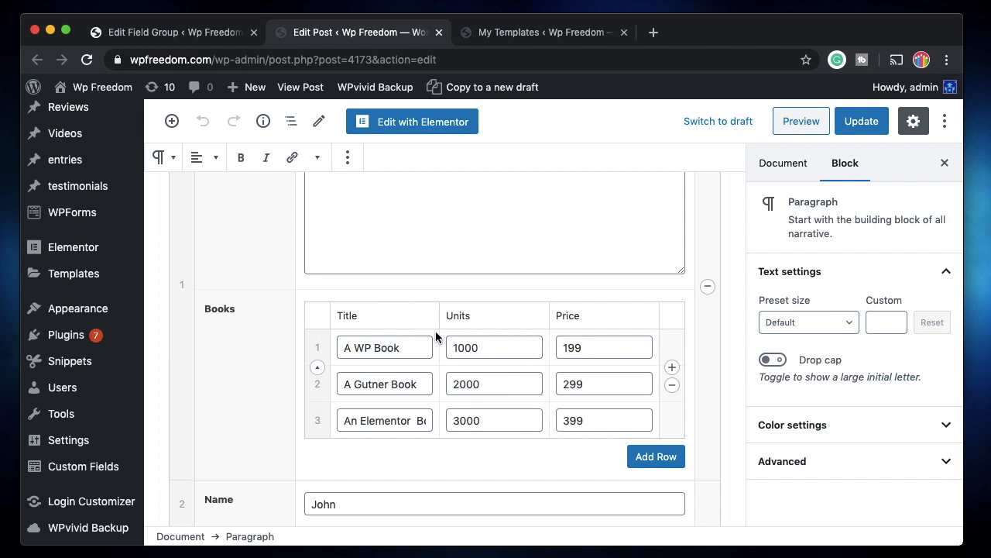
Create a new Elementor template of type Page named "Loop level 1".
{"action": "left_click", "coordinate": [534, 32]}
{"action": "left_click", "coordinate": [611, 304]}
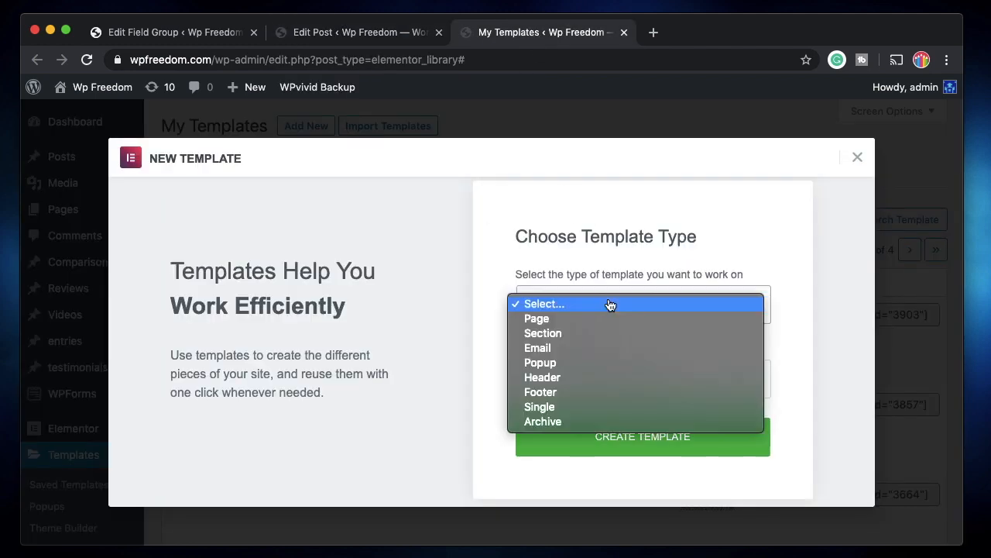
{"action": "left_click", "coordinate": [595, 319]}
{"action": "left_click", "coordinate": [587, 389]}
{"action": "type", "text": "Loop level 1"}
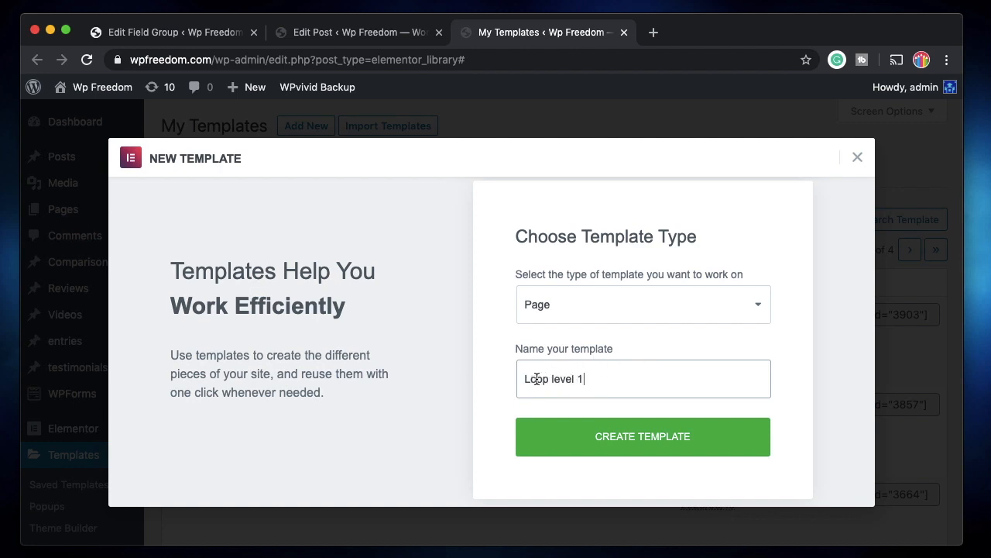
{"action": "double_click", "coordinate": [537, 379]}
{"action": "left_click", "coordinate": [597, 384]}
{"action": "left_click", "coordinate": [605, 439]}
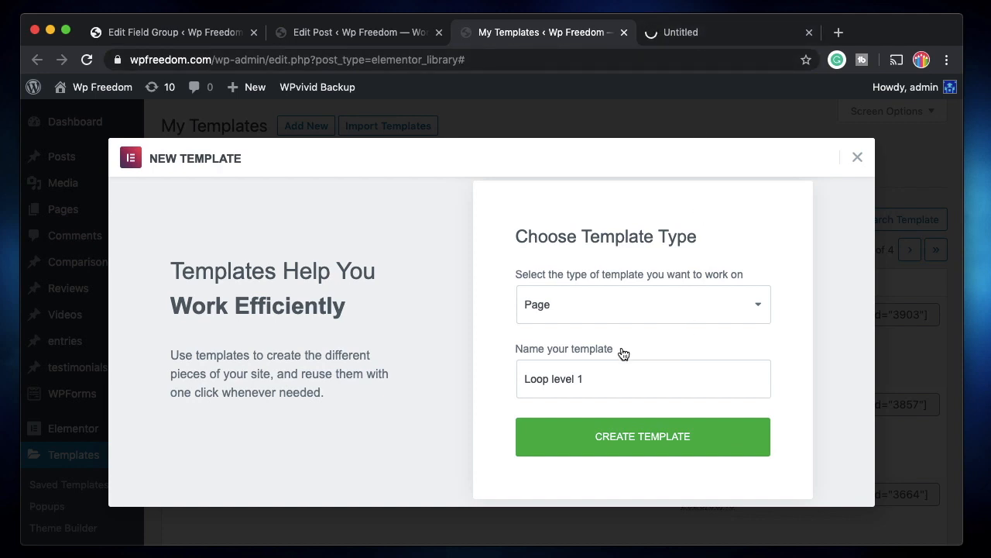
Create another Elementor template of type Page named "Loop level 2".
{"action": "left_click", "coordinate": [606, 378]}
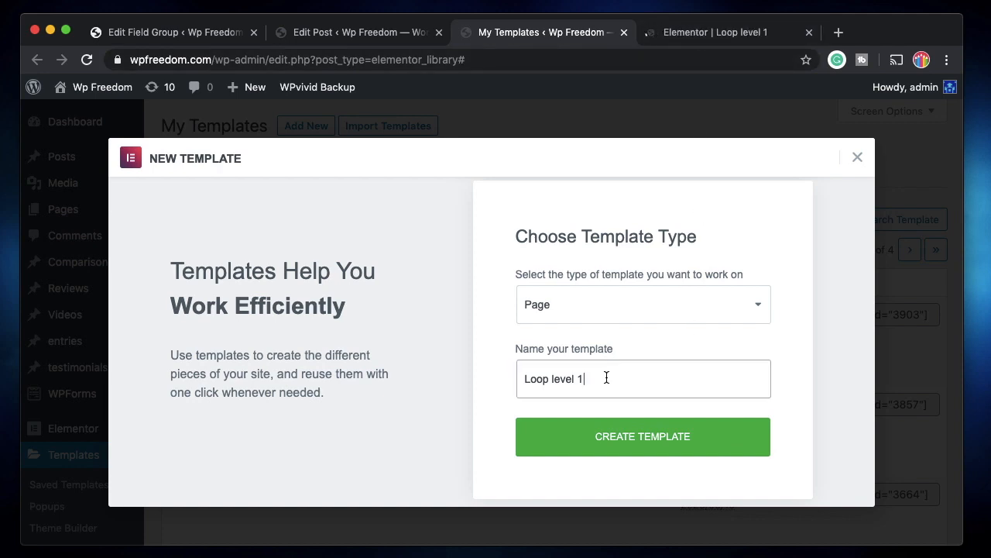
{"action": "type", "text": "2"}
{"action": "left_click", "coordinate": [608, 437]}
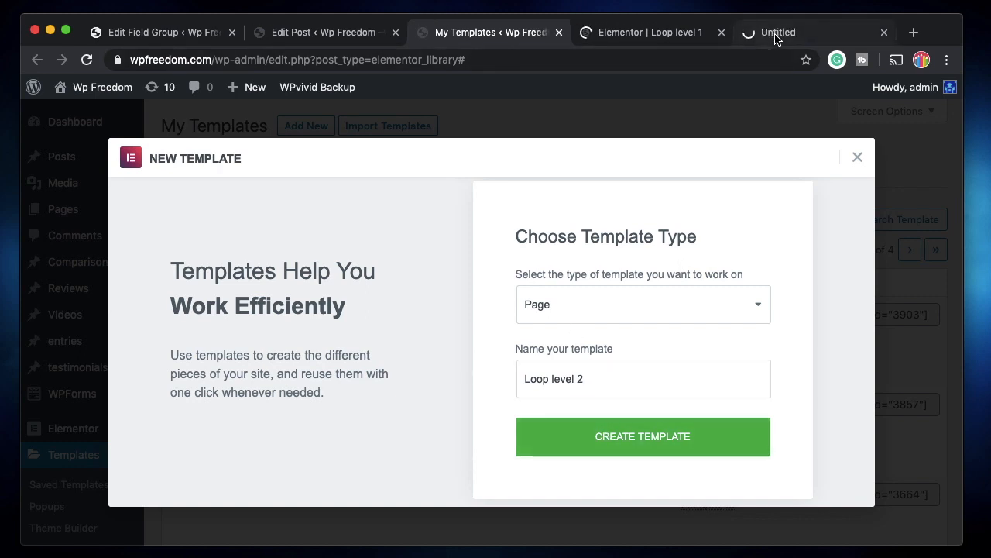
Create a third Elementor template of type Page named "Mega Loop".
{"action": "left_click", "coordinate": [604, 377]}
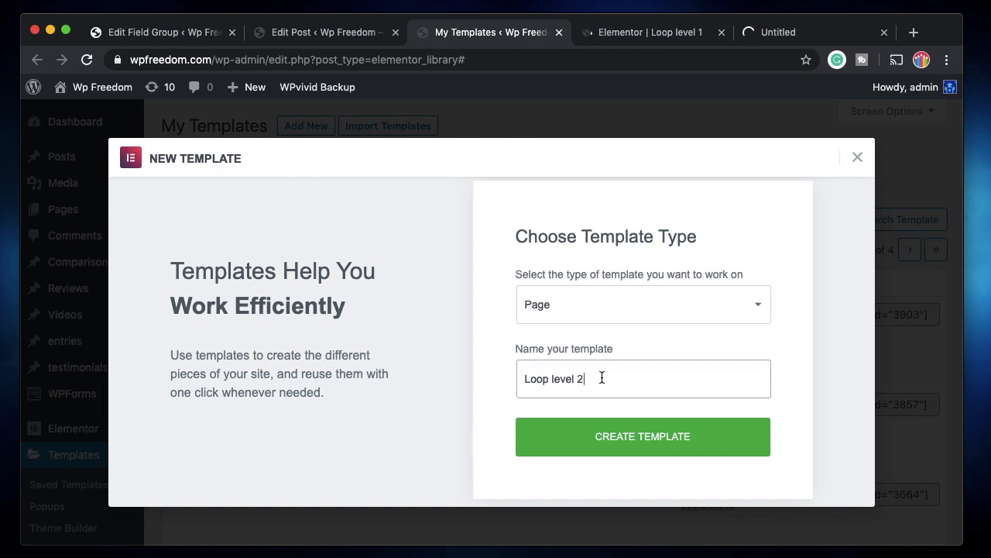
{"action": "key", "text": "super+a"}
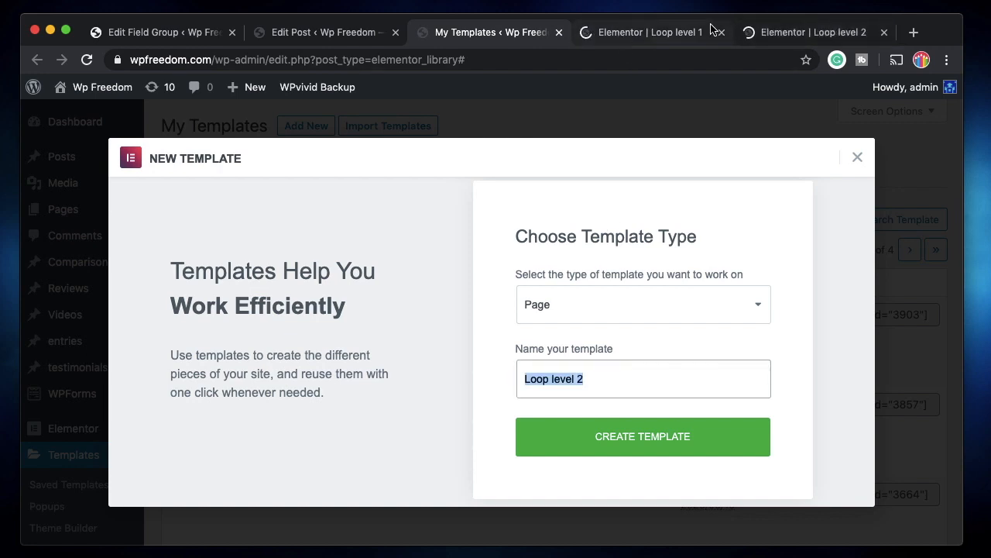
{"action": "type", "text": "Mega Loop"}
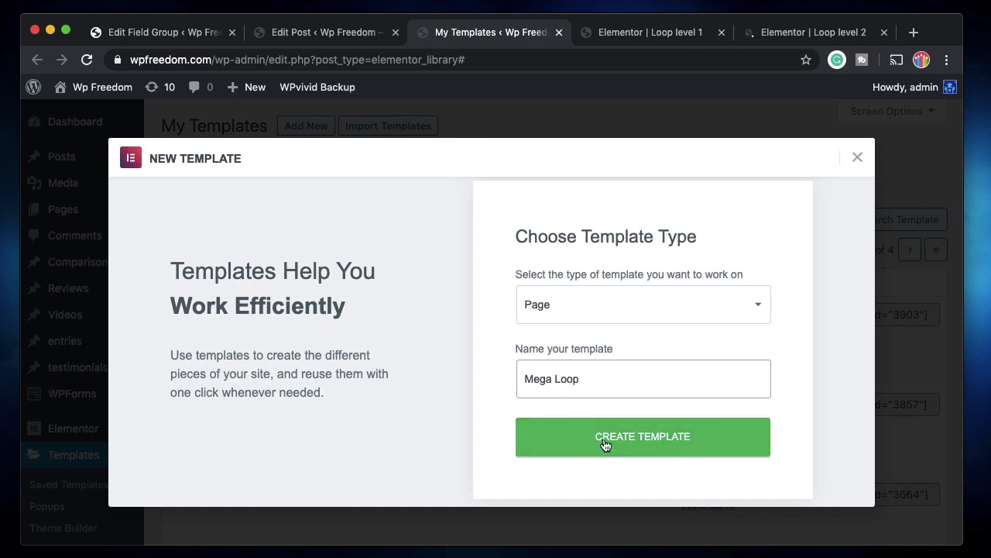
{"action": "left_click", "coordinate": [605, 444]}
Look over the editors of the three new templates and the page settings of Loop level 1, ending at Loop level 1's widgets.
{"action": "left_click", "coordinate": [549, 32]}
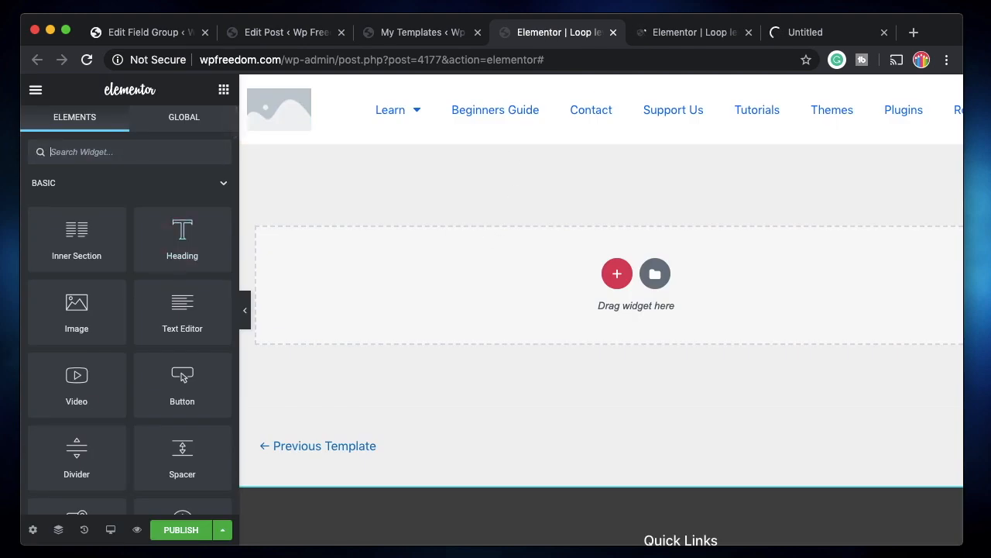
{"action": "left_click", "coordinate": [32, 530]}
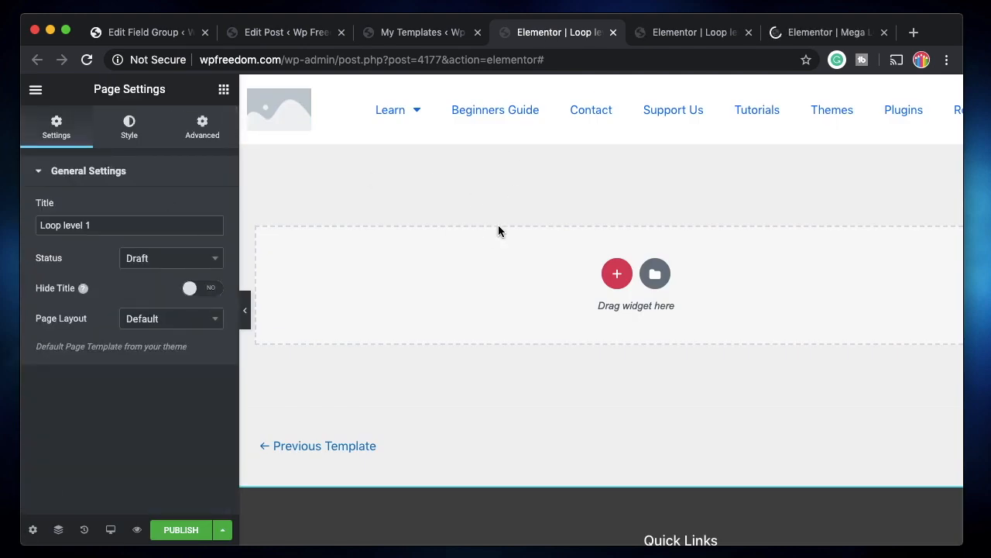
{"action": "left_click", "coordinate": [693, 32]}
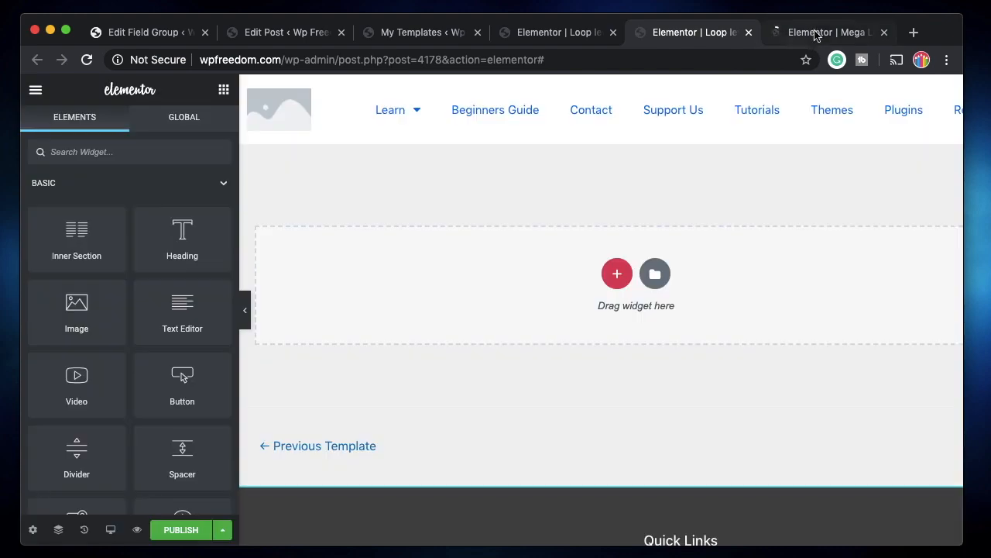
{"action": "left_click", "coordinate": [805, 37]}
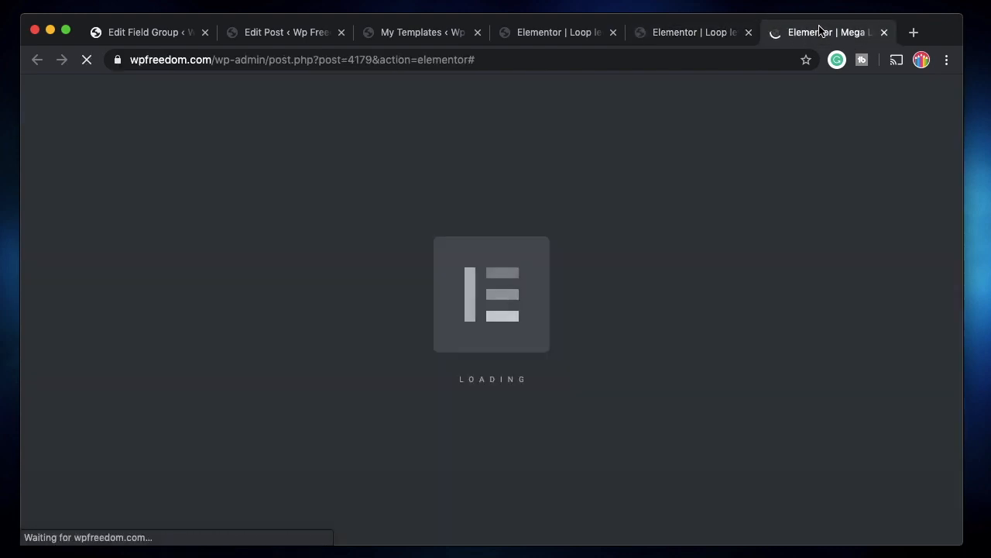
{"action": "left_click", "coordinate": [554, 34]}
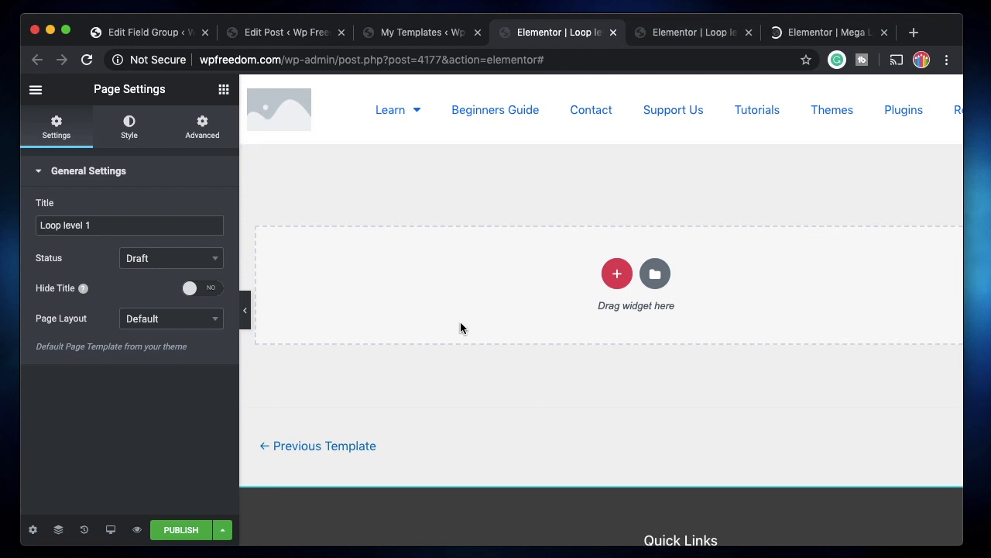
{"action": "left_click", "coordinate": [221, 90]}
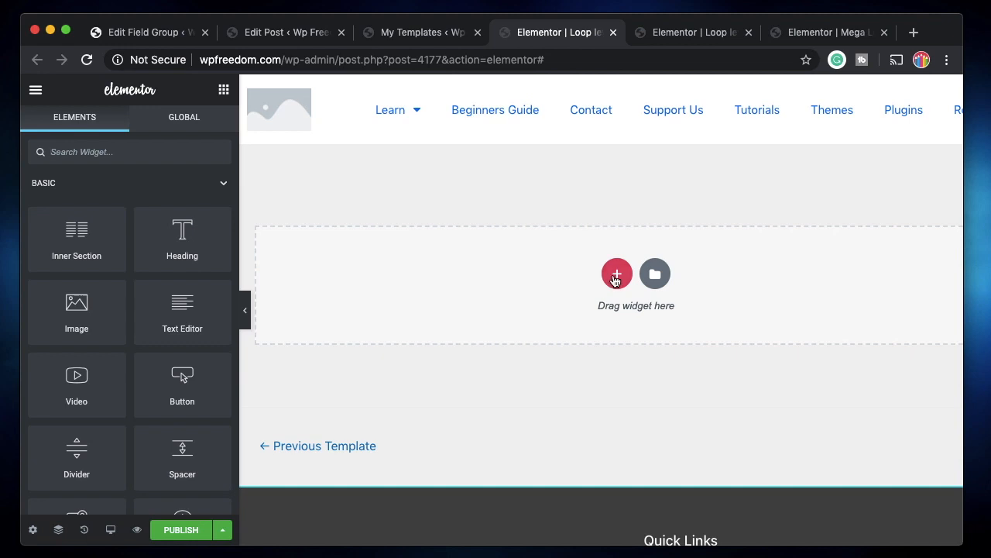
Add a single-column section to the Loop level 1 template and set its height to Min Height.
{"action": "left_click", "coordinate": [616, 275]}
{"action": "left_click", "coordinate": [436, 311]}
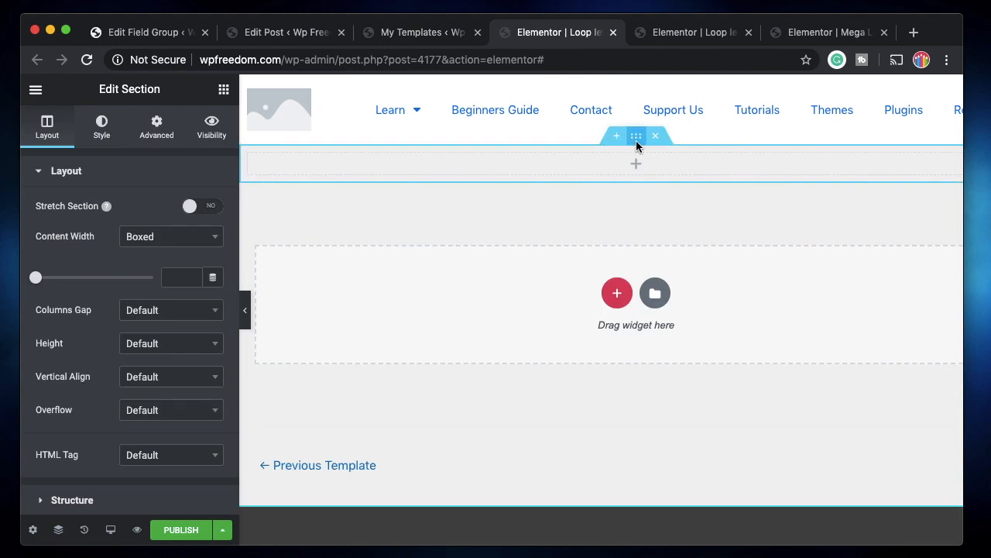
{"action": "left_click", "coordinate": [132, 344]}
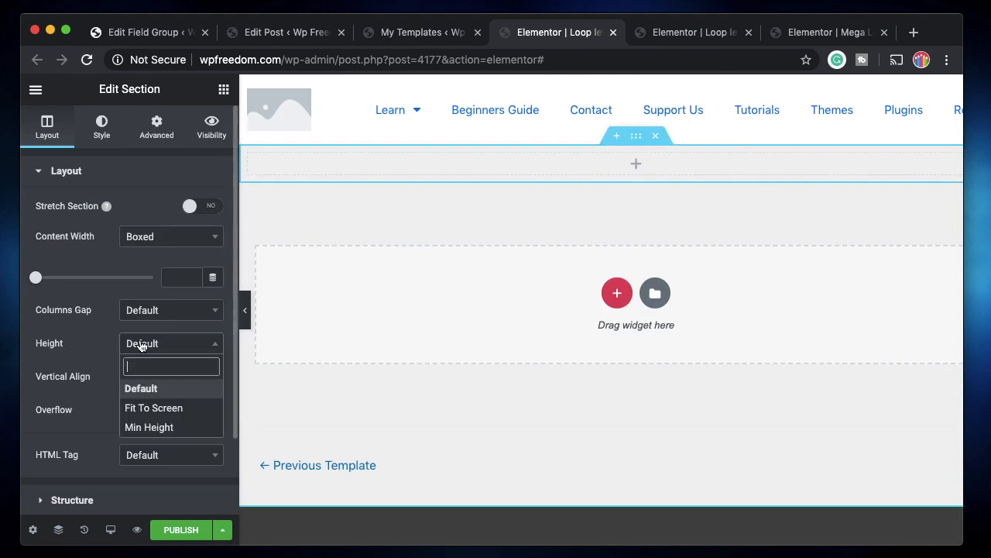
{"action": "left_click", "coordinate": [149, 427]}
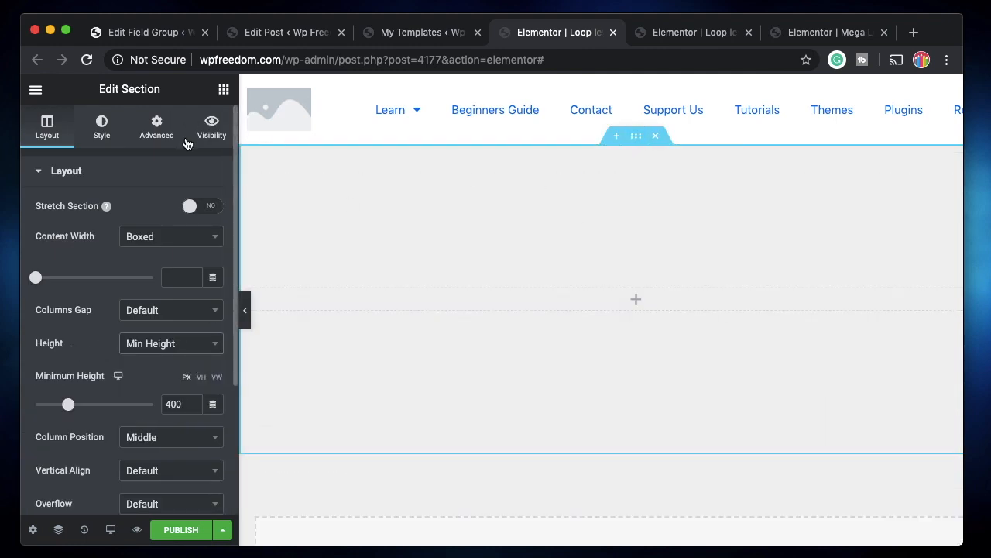
{"action": "left_click", "coordinate": [224, 89]}
Review the first author's book titles, units and prices in the post, and return to the Loop level 1 template.
{"action": "left_click", "coordinate": [419, 33]}
{"action": "left_click", "coordinate": [279, 35]}
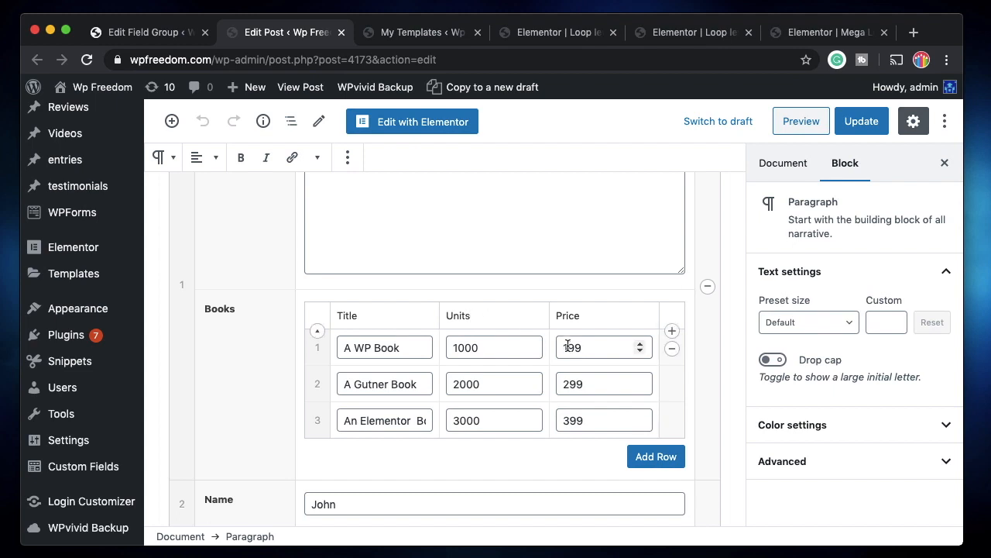
{"action": "left_click", "coordinate": [534, 35]}
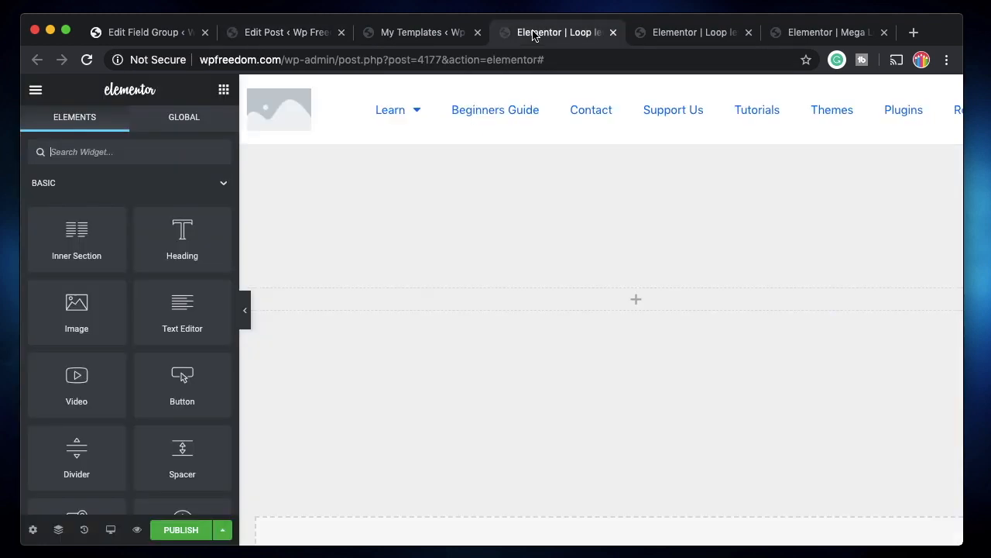
{"action": "left_click", "coordinate": [672, 32]}
{"action": "left_click", "coordinate": [558, 32]}
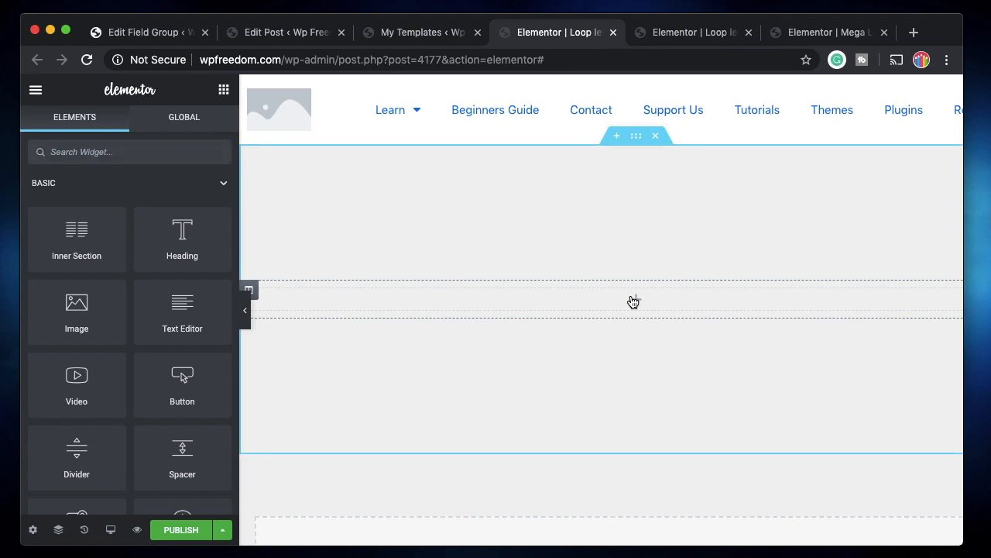
Find the Icon List widget and place it in the empty section of Loop level 1.
{"action": "left_click", "coordinate": [56, 151]}
{"action": "type", "text": "icon"}
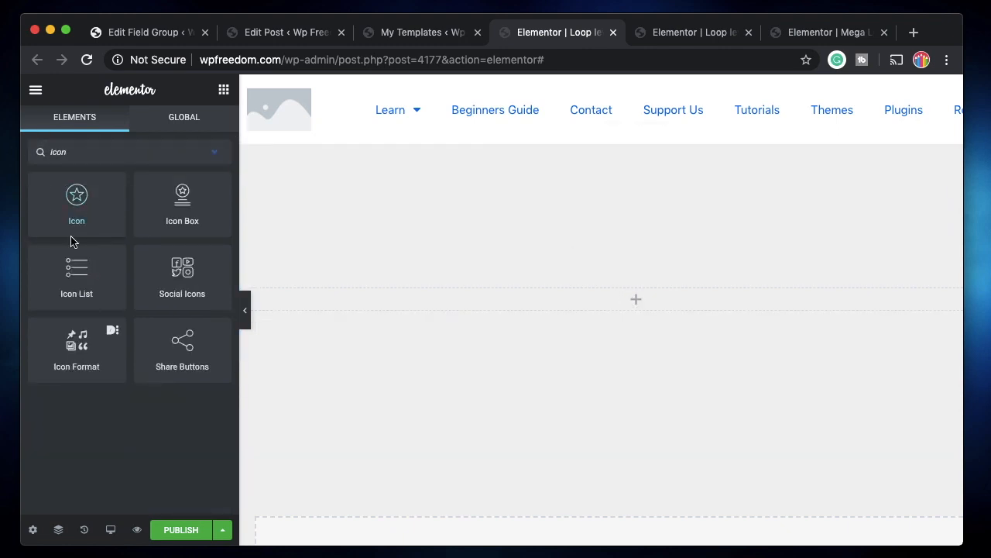
{"action": "left_click_drag", "start_coordinate": [83, 292], "coordinate": [440, 303]}
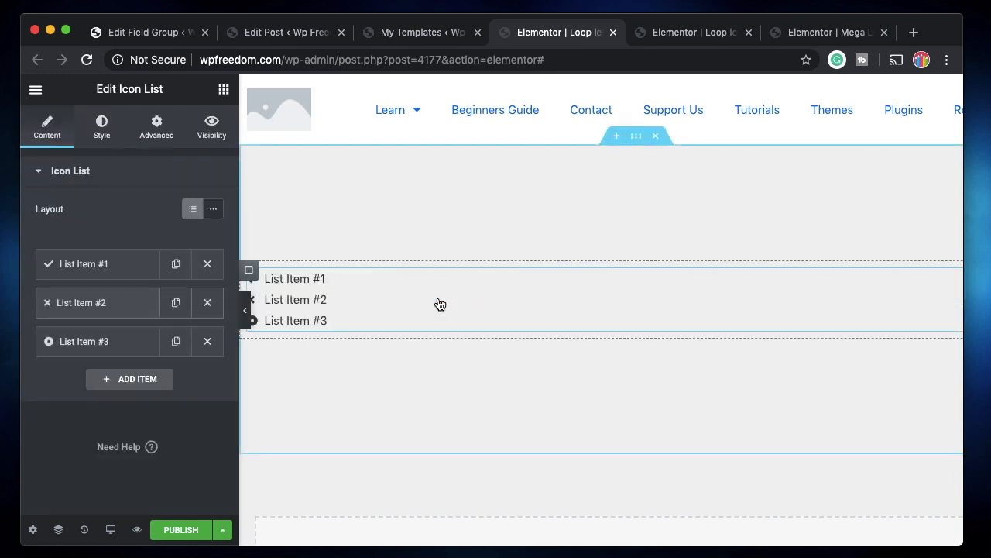
Make the first list item's text a dynamic Token and enter the token beginning "[acf:]".
{"action": "left_click", "coordinate": [109, 264]}
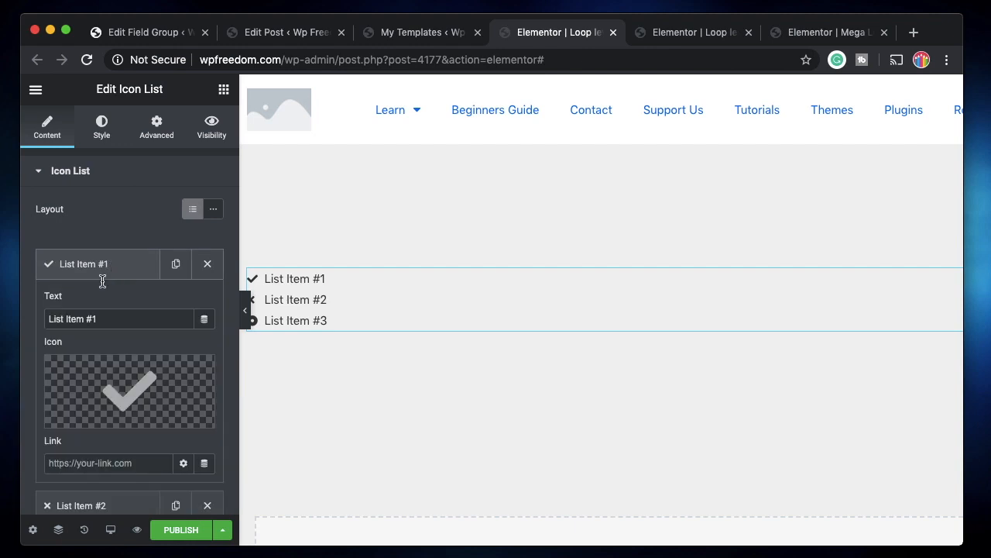
{"action": "scroll", "coordinate": [130, 325], "scroll_direction": "down", "scroll_amount": 2}
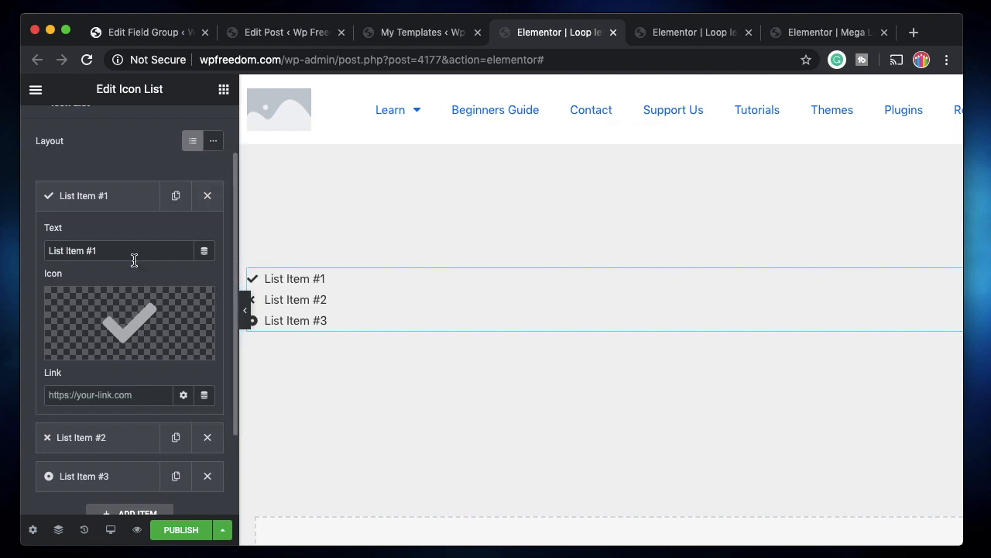
{"action": "left_click", "coordinate": [203, 250]}
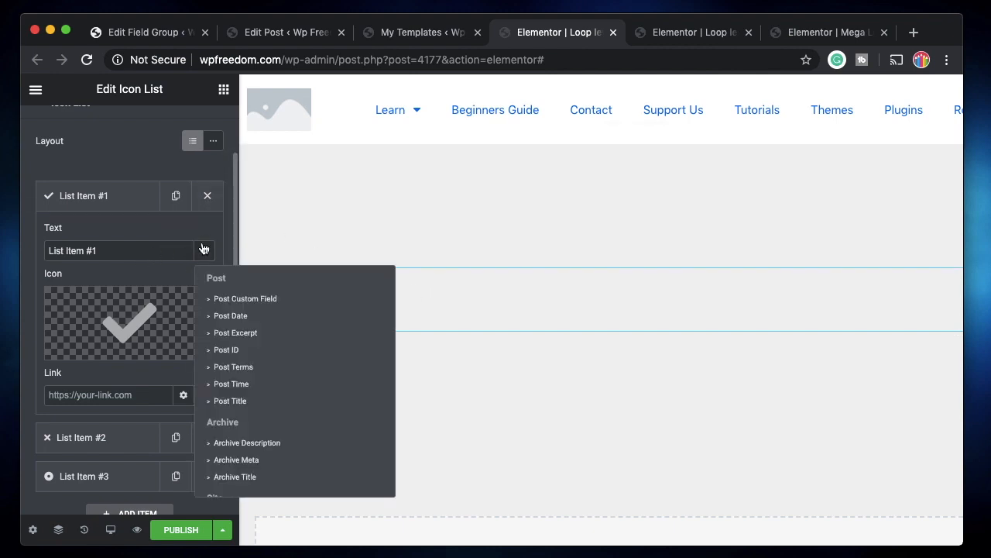
{"action": "scroll", "coordinate": [244, 398], "scroll_direction": "down", "scroll_amount": 10}
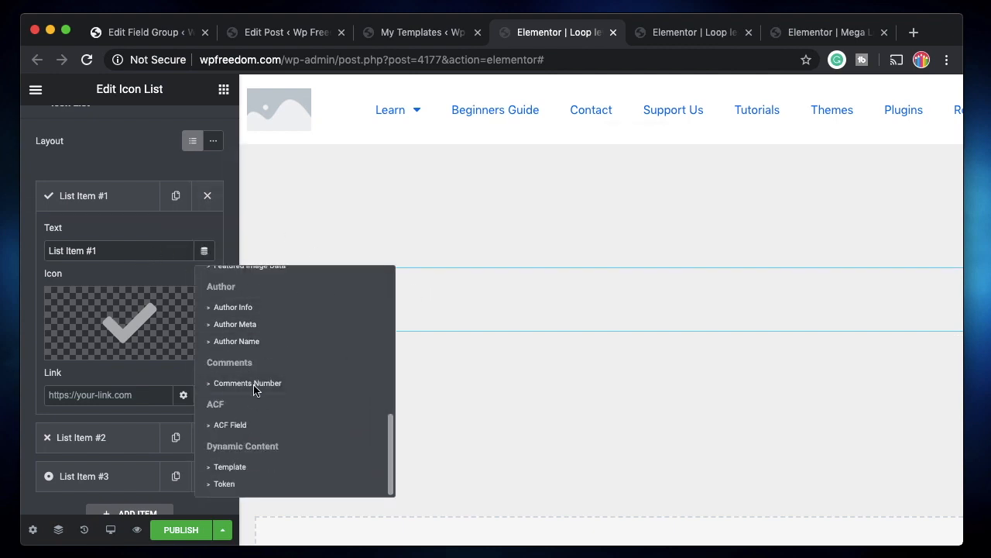
{"action": "left_click", "coordinate": [239, 485]}
{"action": "left_click", "coordinate": [108, 252]}
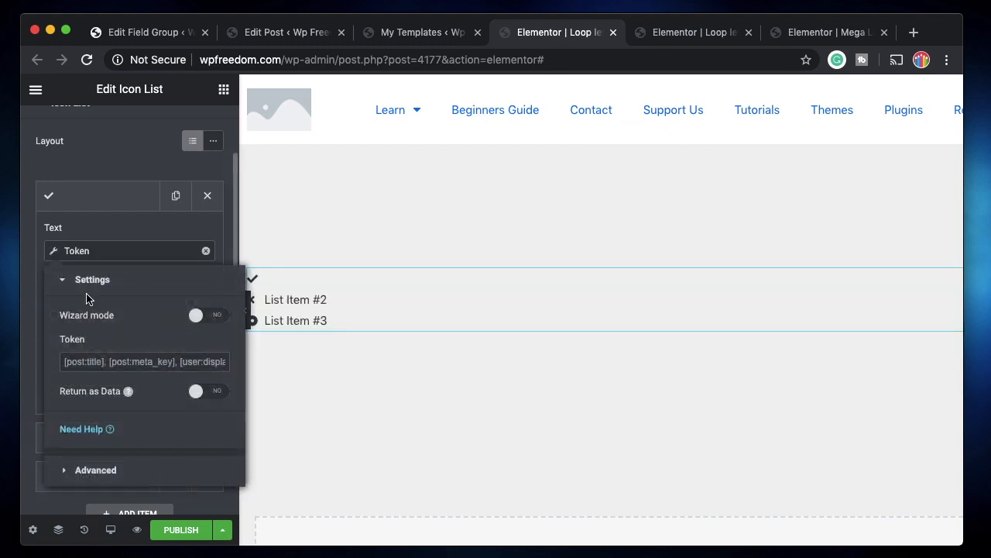
{"action": "left_click", "coordinate": [83, 361]}
{"action": "type", "text": "[acf:"}
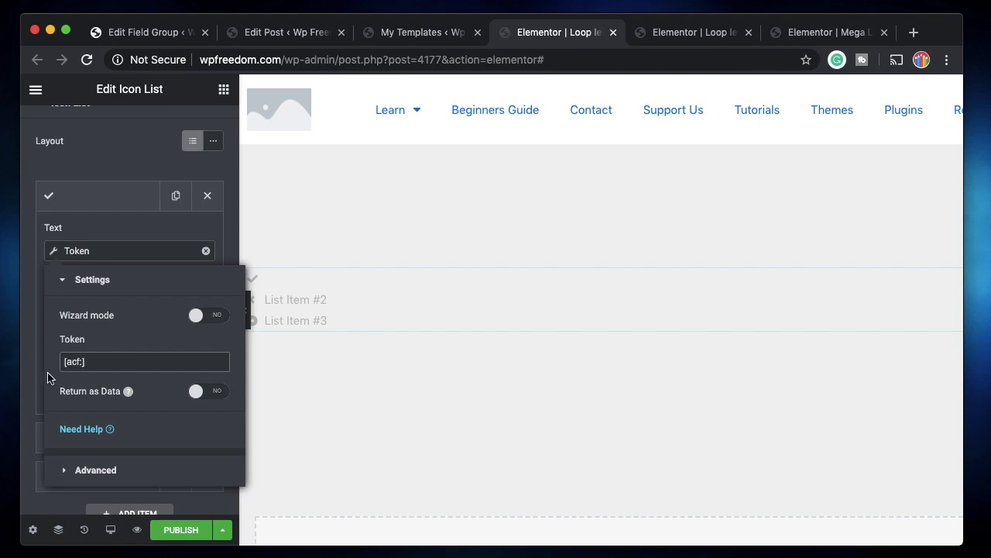
Look up the field name of the Title sub field inside the nested Books repeater of the Author Info field group.
{"action": "left_click", "coordinate": [271, 32]}
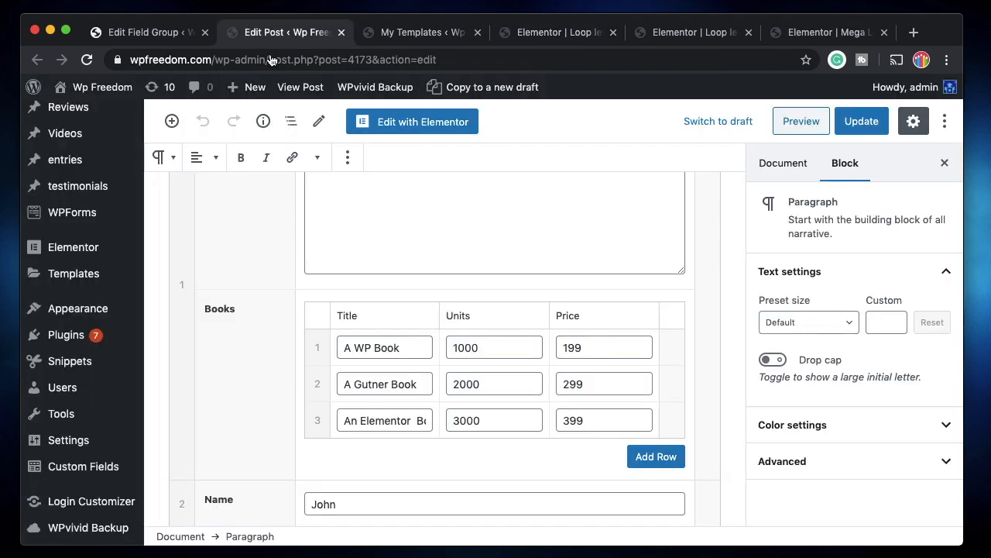
{"action": "left_click", "coordinate": [146, 33]}
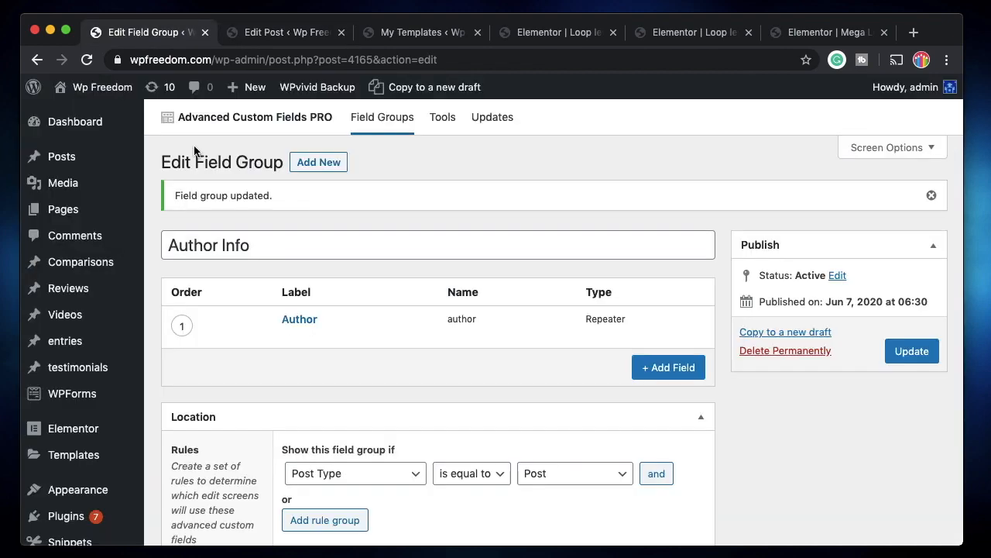
{"action": "scroll", "coordinate": [376, 394], "scroll_direction": "down", "scroll_amount": 2}
{"action": "left_click", "coordinate": [299, 256]}
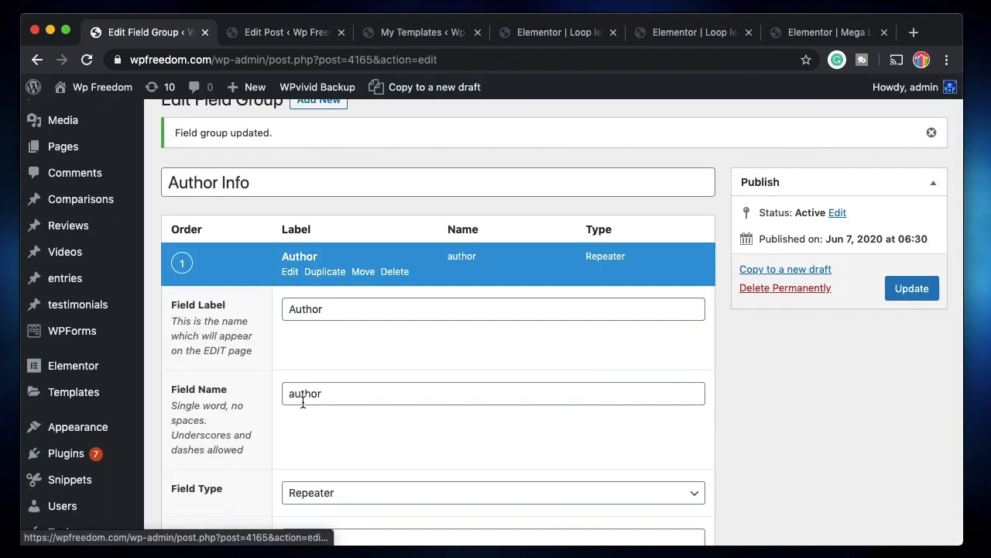
{"action": "scroll", "coordinate": [303, 403], "scroll_direction": "down", "scroll_amount": 8}
{"action": "scroll", "coordinate": [303, 402], "scroll_direction": "up", "scroll_amount": 3}
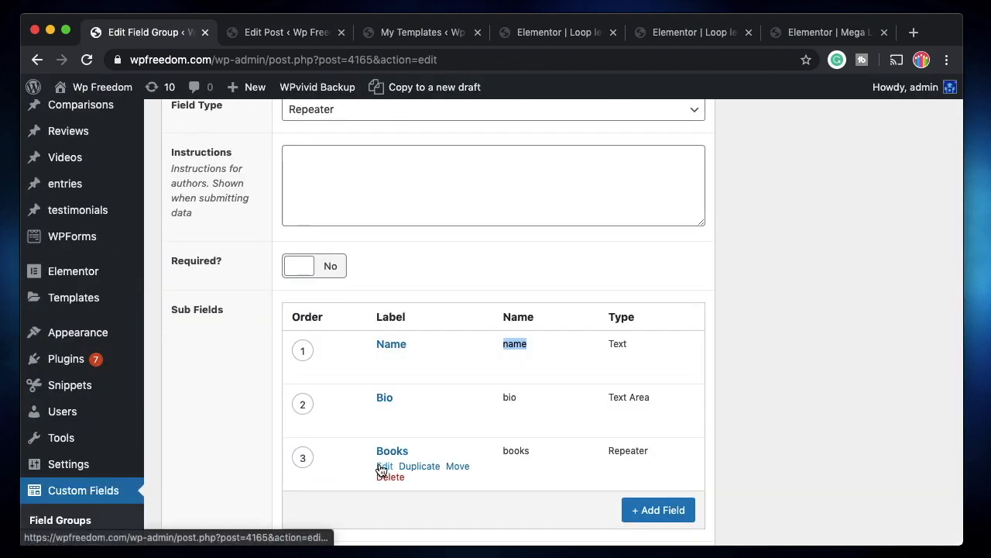
{"action": "left_click", "coordinate": [381, 467]}
{"action": "scroll", "coordinate": [439, 442], "scroll_direction": "down", "scroll_amount": 5}
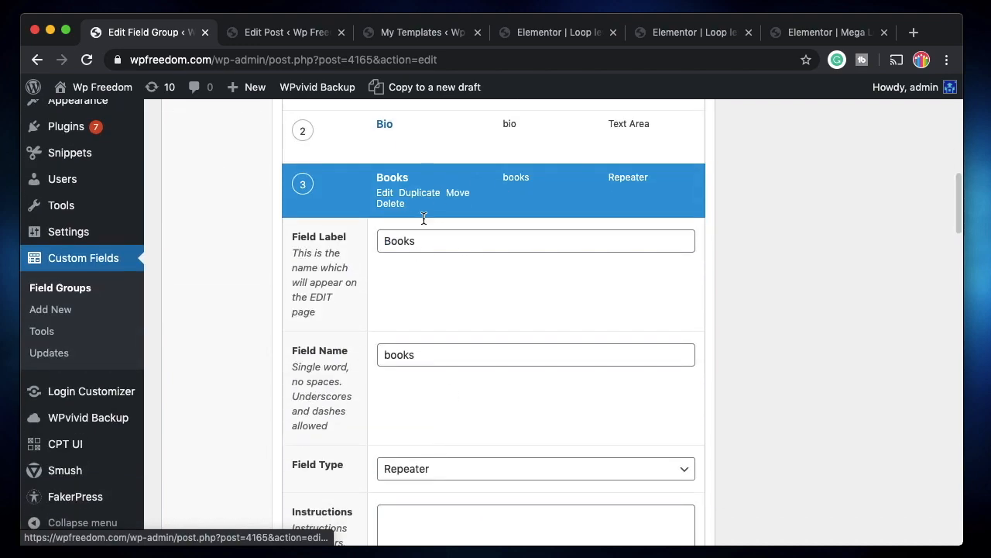
{"action": "scroll", "coordinate": [465, 399], "scroll_direction": "down", "scroll_amount": 3}
{"action": "scroll", "coordinate": [464, 397], "scroll_direction": "up", "scroll_amount": 3}
{"action": "scroll", "coordinate": [464, 397], "scroll_direction": "down", "scroll_amount": 7}
{"action": "double_click", "coordinate": [552, 335]}
Complete the first list item's token in Loop level 1 as [acf:title] and collapse the item.
{"action": "left_click", "coordinate": [571, 34]}
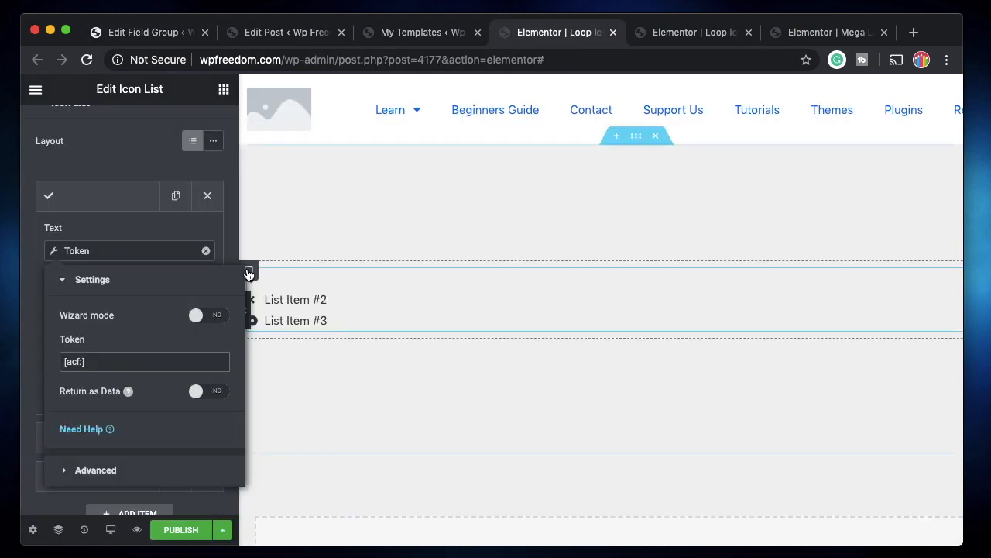
{"action": "type", "text": "title"}
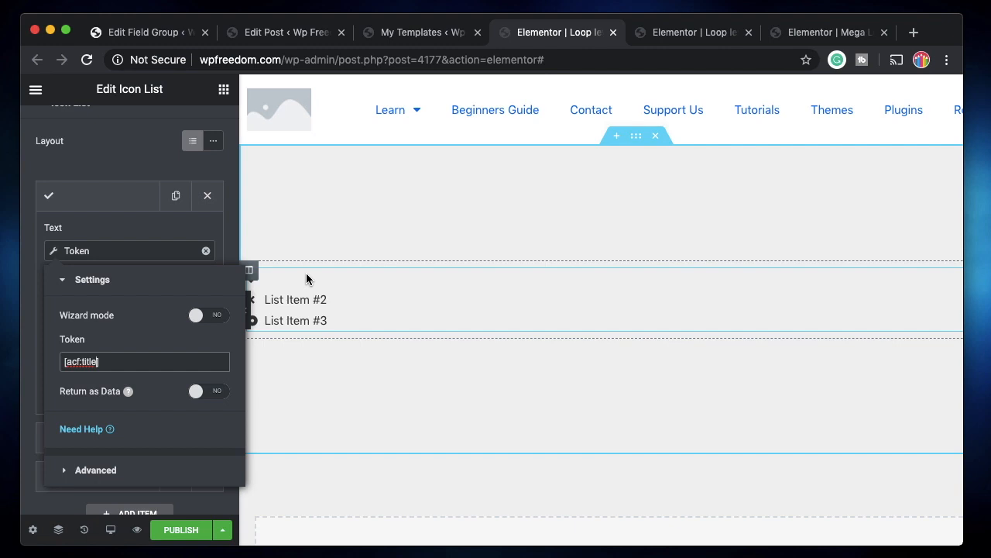
{"action": "left_click", "coordinate": [155, 237]}
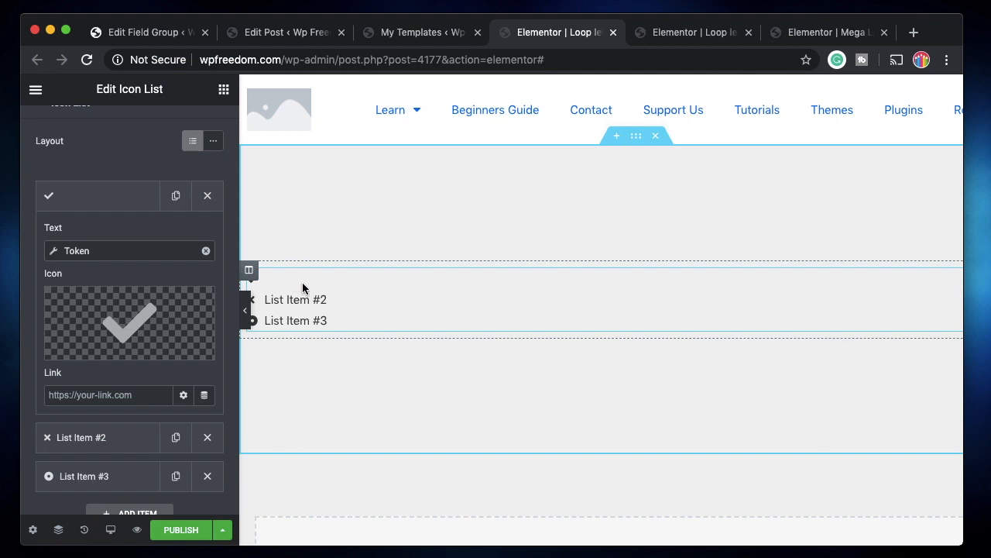
{"action": "left_click", "coordinate": [90, 200]}
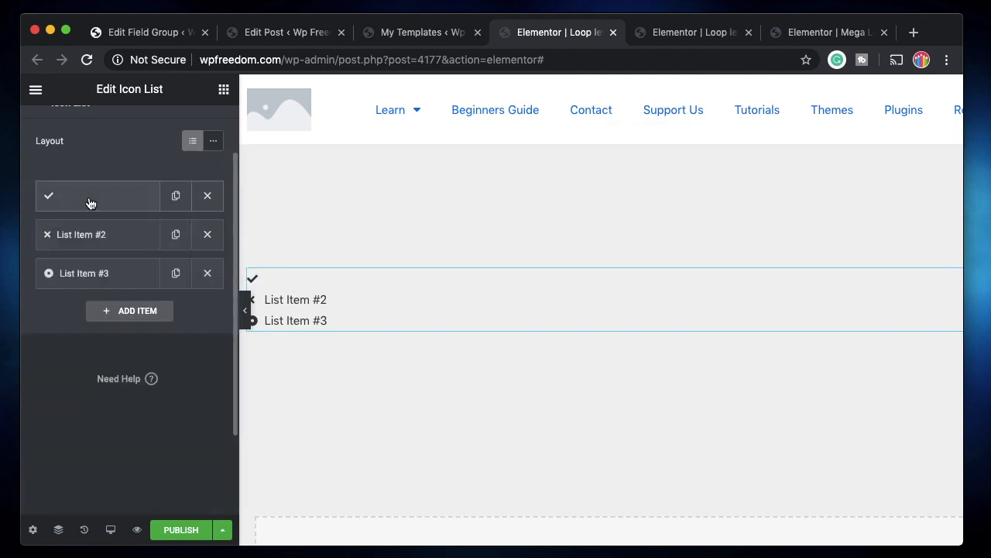
Look up the names of the nested Books repeater's sub fields, and return to the Loop level 1 template.
{"action": "left_click", "coordinate": [160, 34]}
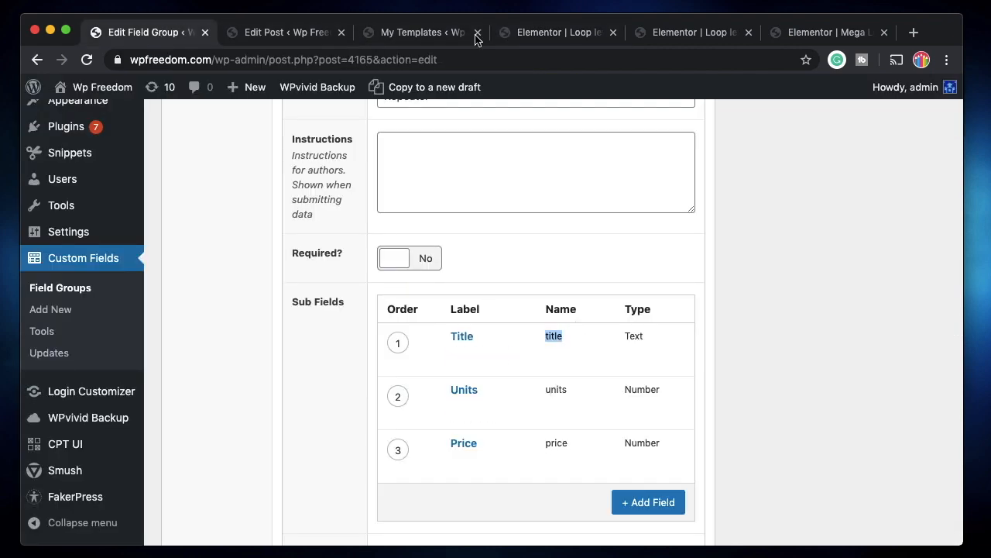
{"action": "left_click", "coordinate": [422, 35]}
{"action": "left_click", "coordinate": [552, 33]}
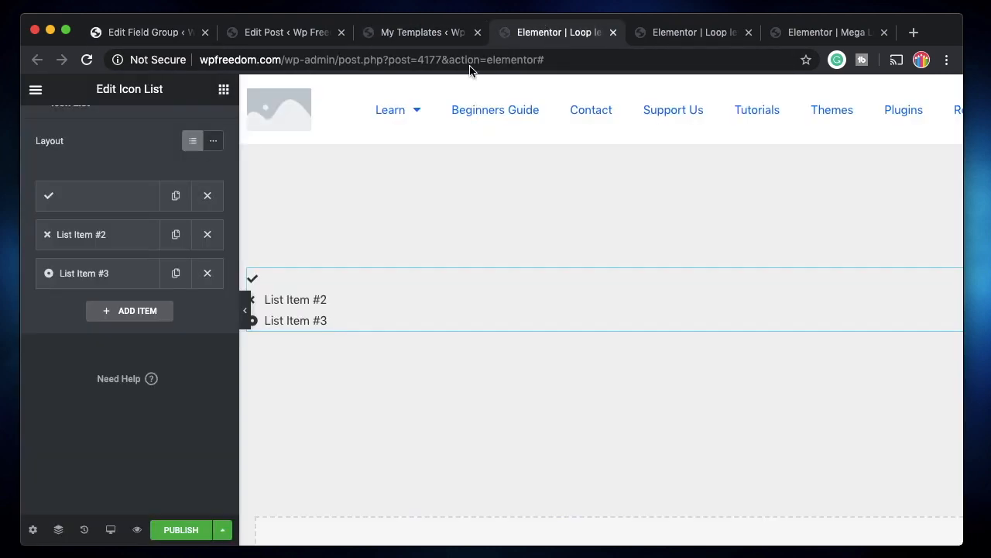
Make the second list item's text a dynamic Token in the icon list.
{"action": "left_click", "coordinate": [84, 243]}
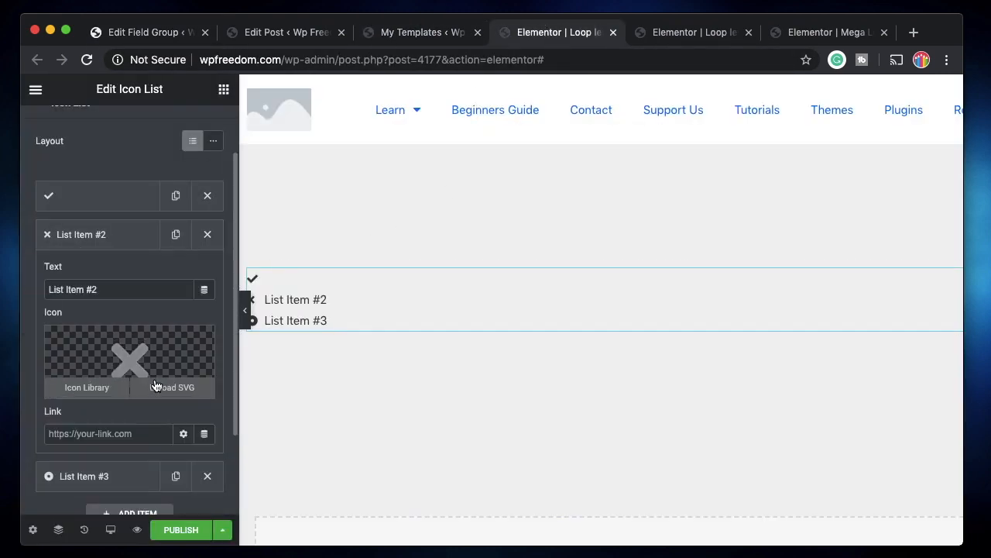
{"action": "left_click", "coordinate": [205, 290]}
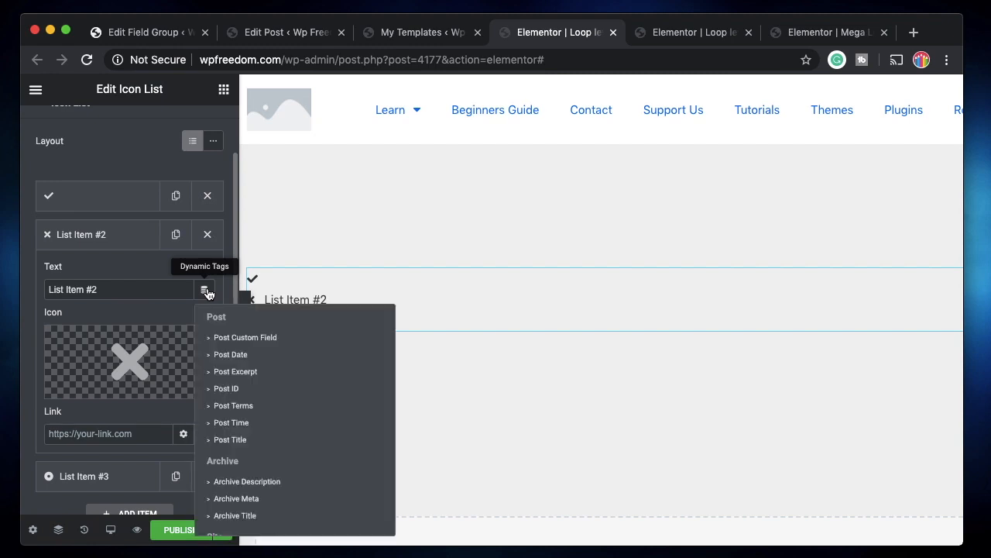
{"action": "scroll", "coordinate": [259, 411], "scroll_direction": "down", "scroll_amount": 10}
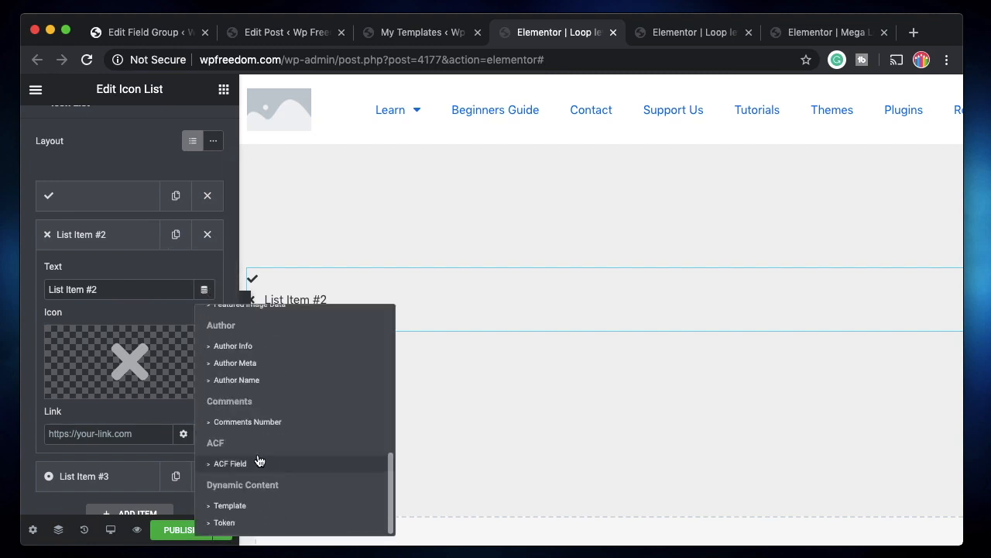
{"action": "left_click", "coordinate": [226, 523]}
Enter [acf:units] as the second list item's token, checking the sub field name in the field group, and collapse the item.
{"action": "left_click", "coordinate": [79, 289]}
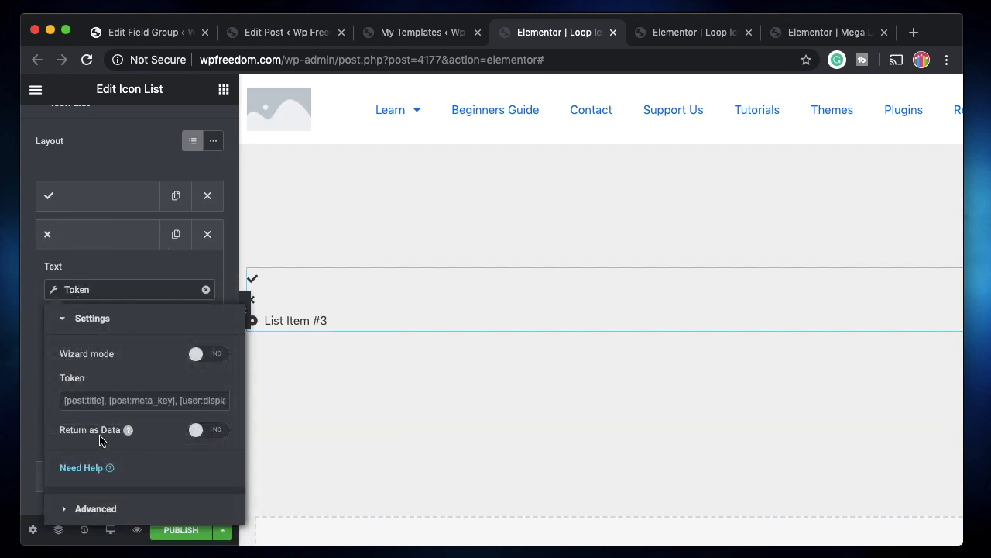
{"action": "left_click", "coordinate": [76, 400]}
{"action": "type", "text": "["}
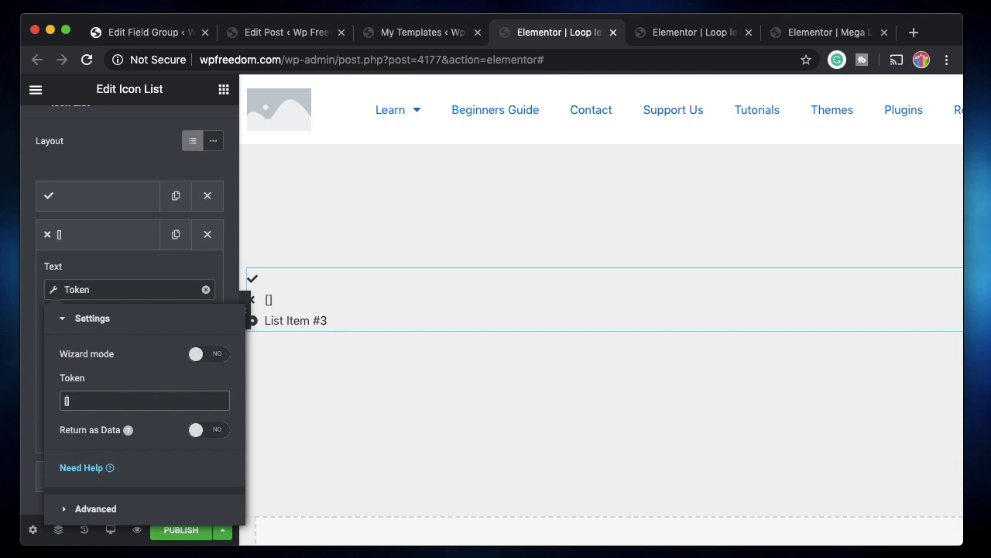
{"action": "type", "text": "acf:"}
{"action": "left_click", "coordinate": [145, 24]}
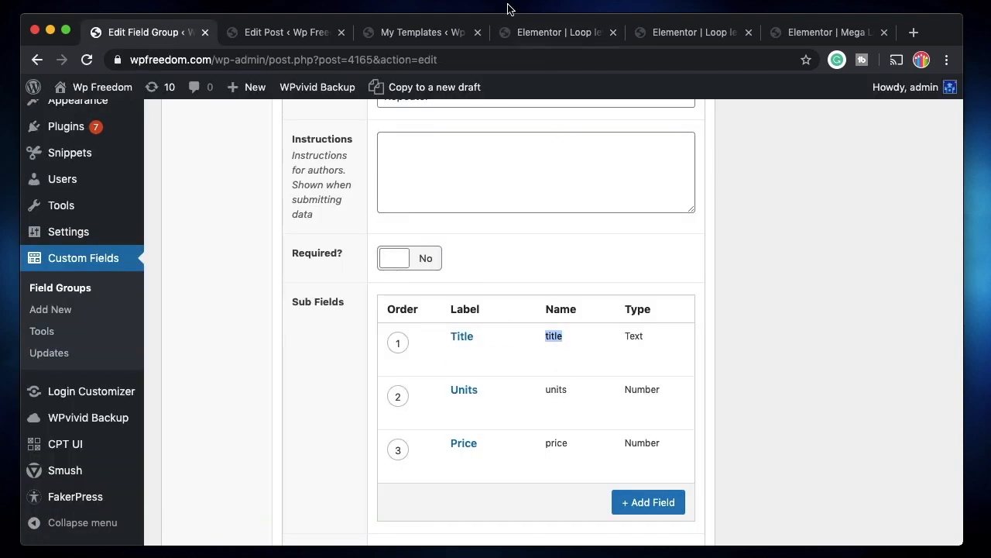
{"action": "left_click", "coordinate": [540, 34]}
{"action": "type", "text": "f:units"}
{"action": "left_click", "coordinate": [84, 235]}
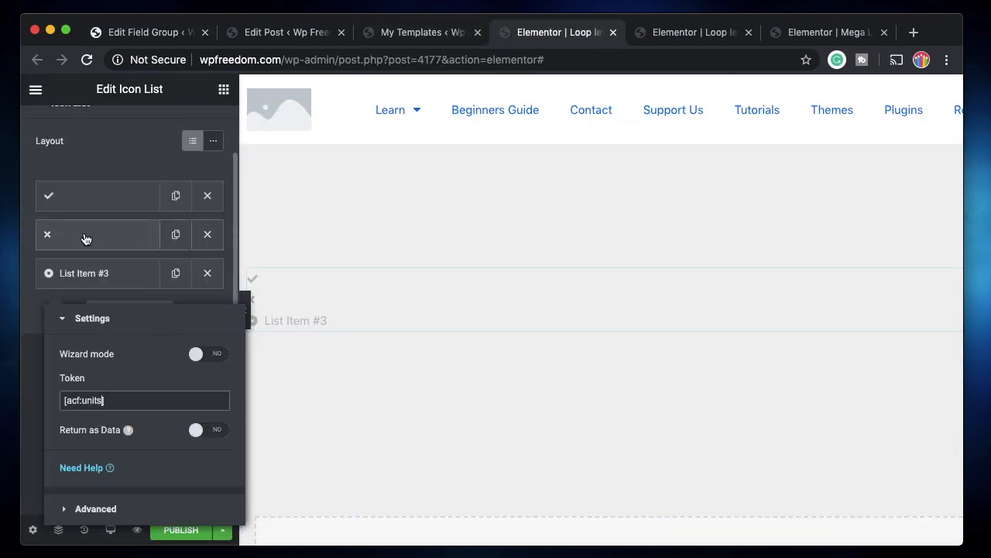
Make the third list item's text a dynamic Token in the icon list.
{"action": "left_click", "coordinate": [105, 276]}
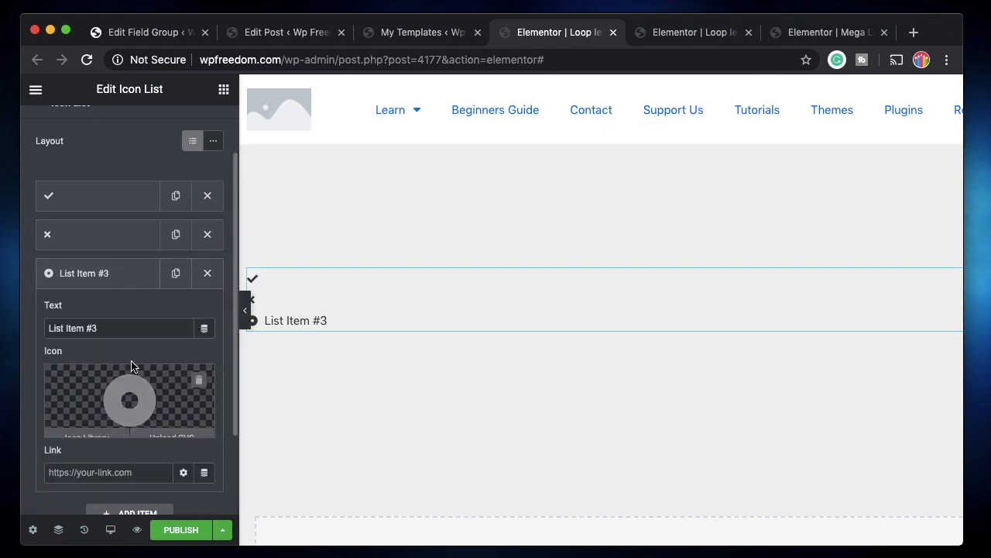
{"action": "left_click", "coordinate": [204, 331]}
{"action": "scroll", "coordinate": [272, 225], "scroll_direction": "down", "scroll_amount": 10}
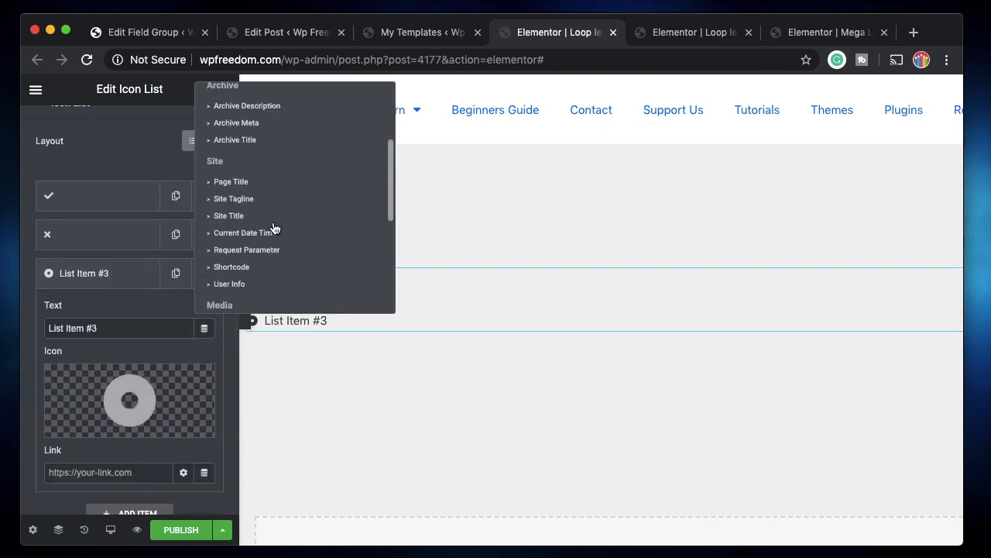
{"action": "left_click", "coordinate": [232, 300]}
Check the Price sub field's name in the field group, enter [acf:price] as the third list item's token, and collapse the item.
{"action": "left_click", "coordinate": [147, 32]}
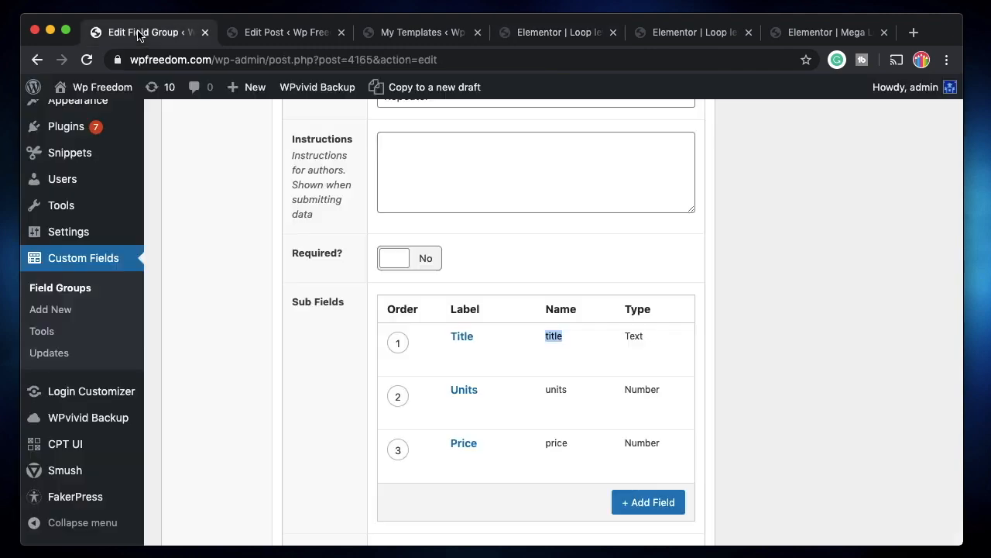
{"action": "left_click", "coordinate": [562, 31]}
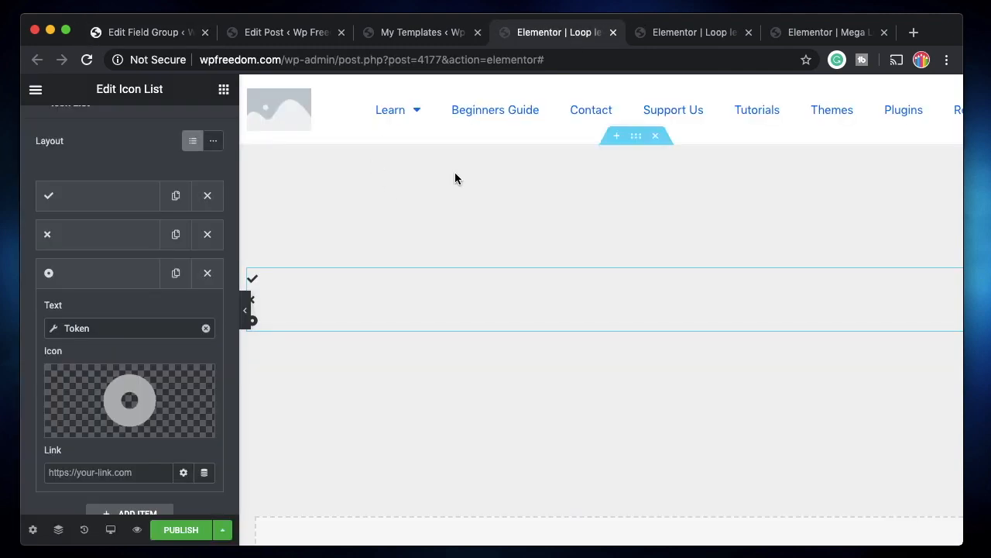
{"action": "left_click", "coordinate": [88, 330]}
{"action": "left_click", "coordinate": [79, 158]}
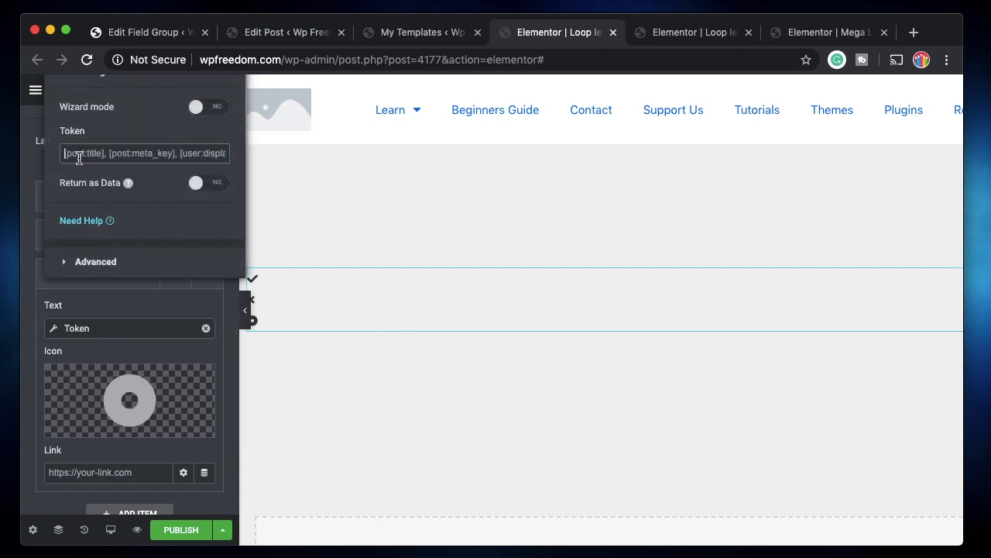
{"action": "type", "text": "[]"}
{"action": "type", "text": "acf:price]"}
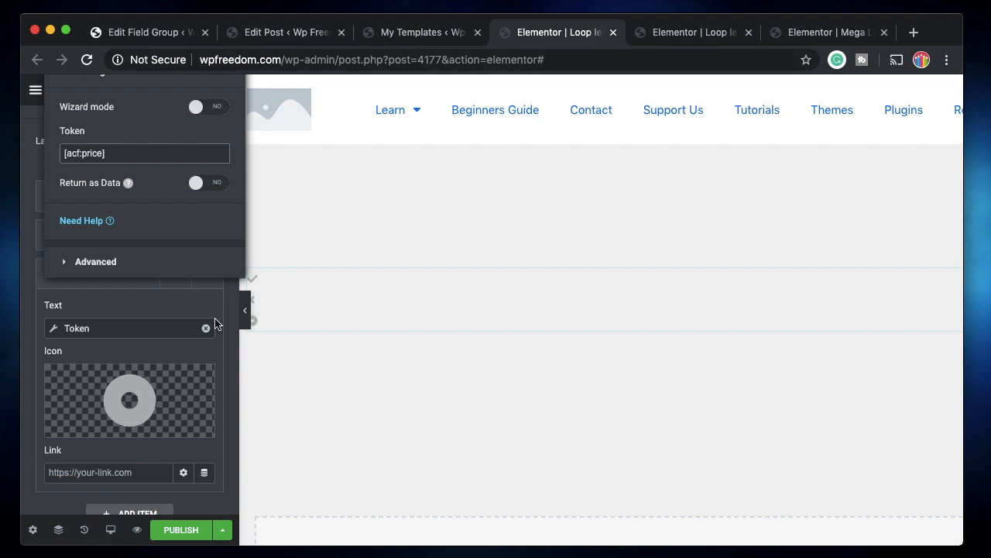
{"action": "left_click", "coordinate": [134, 308]}
{"action": "left_click", "coordinate": [106, 268]}
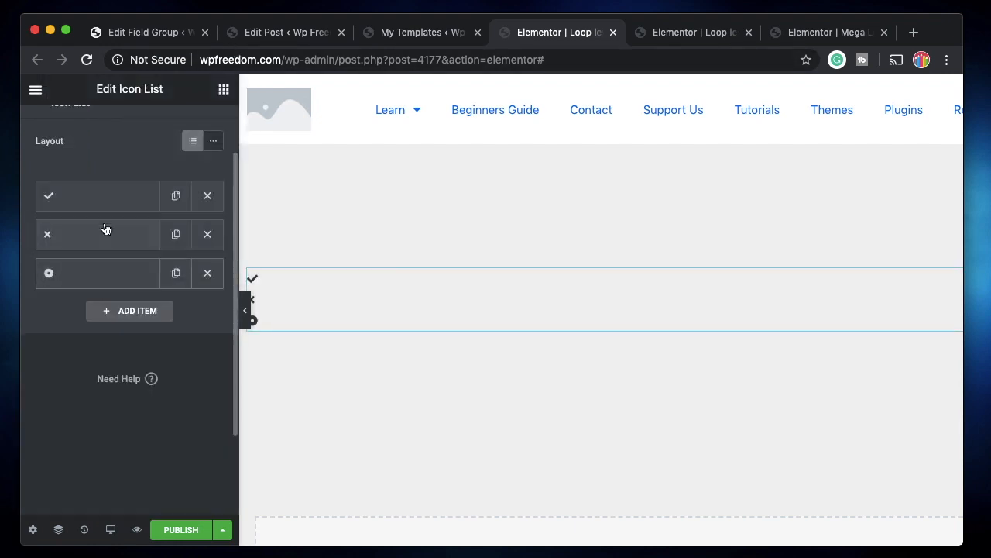
Replace the first list item's icon with the Church icon from the icon library and collapse the item.
{"action": "left_click", "coordinate": [103, 201]}
{"action": "left_click", "coordinate": [115, 348]}
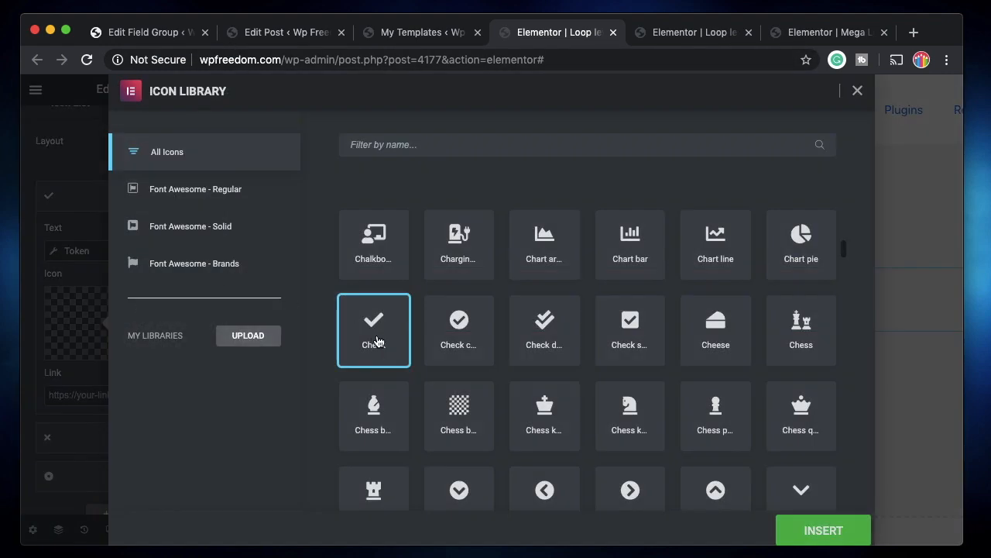
{"action": "scroll", "coordinate": [468, 345], "scroll_direction": "down", "scroll_amount": 1}
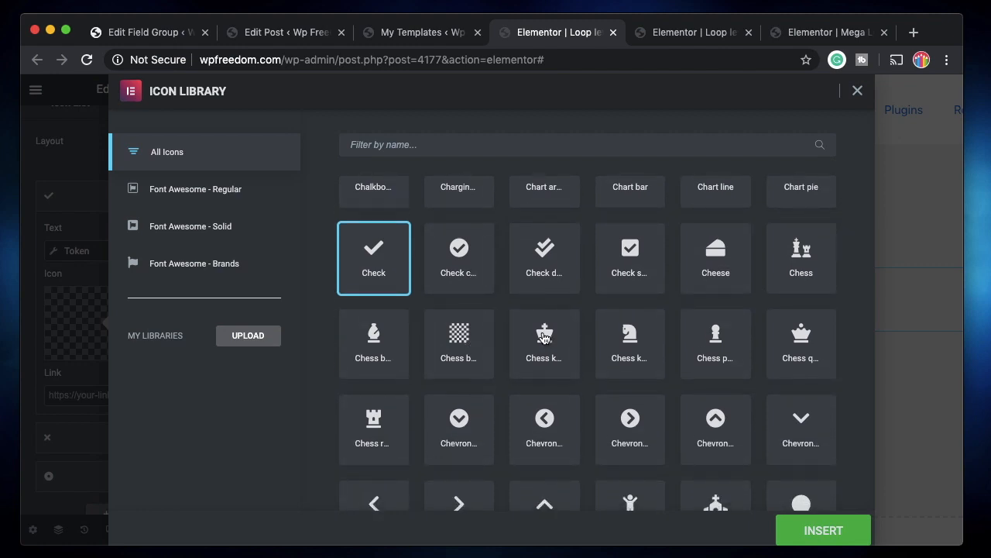
{"action": "scroll", "coordinate": [549, 402], "scroll_direction": "down", "scroll_amount": 3}
{"action": "scroll", "coordinate": [550, 414], "scroll_direction": "up", "scroll_amount": 2}
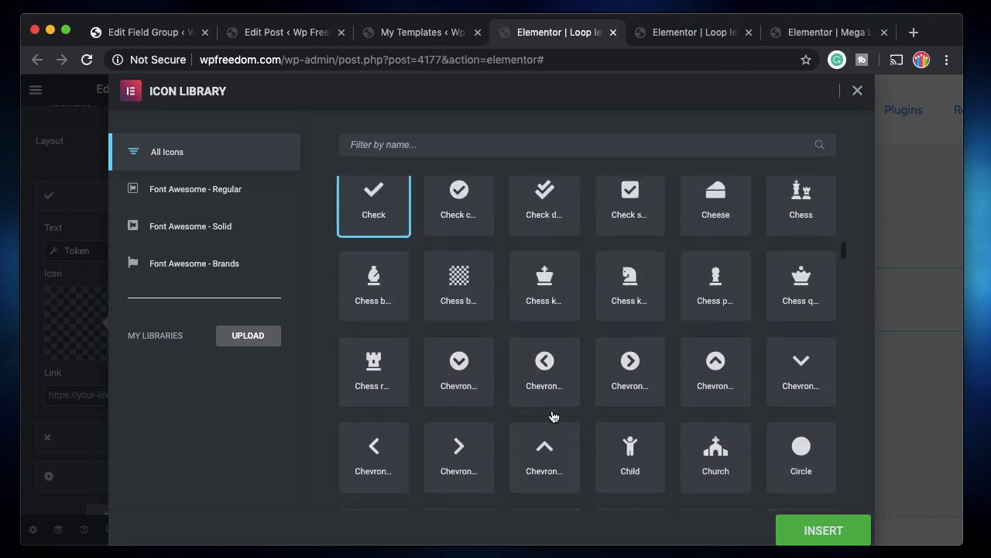
{"action": "scroll", "coordinate": [552, 417], "scroll_direction": "down", "scroll_amount": 1}
{"action": "left_click", "coordinate": [712, 355]}
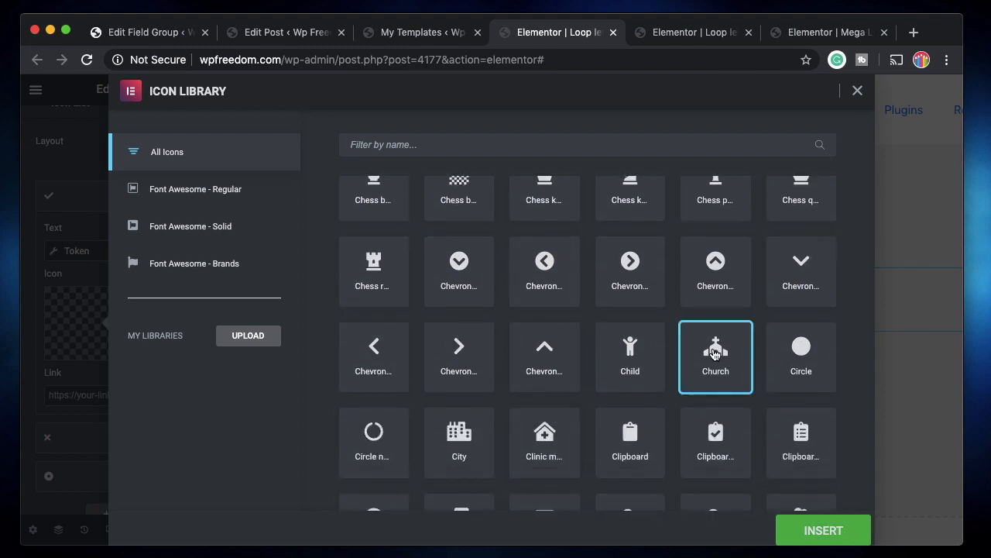
{"action": "left_click", "coordinate": [785, 535]}
{"action": "left_click", "coordinate": [66, 200]}
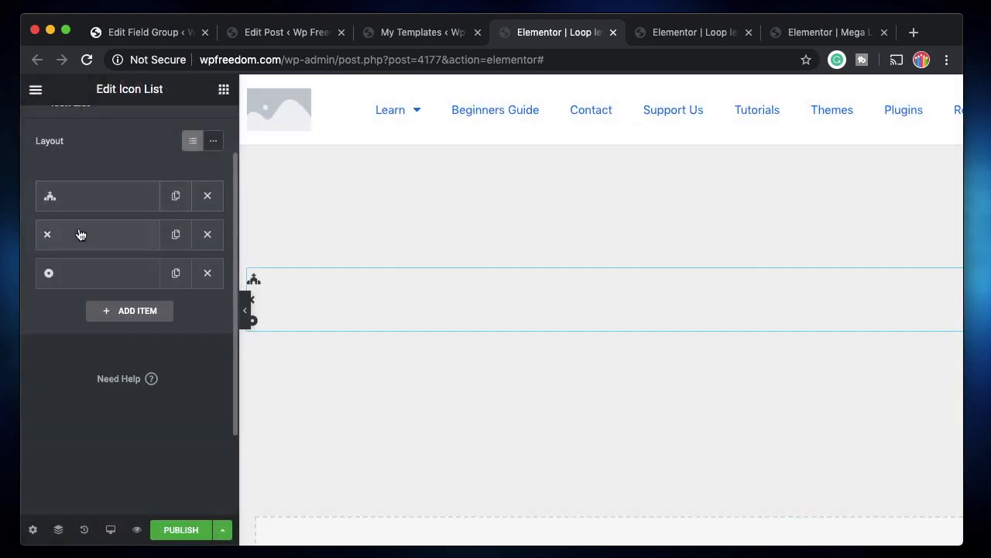
Replace the second list item's icon with the Torah icon from the icon library and collapse the item.
{"action": "left_click", "coordinate": [84, 234]}
{"action": "left_click", "coordinate": [124, 362]}
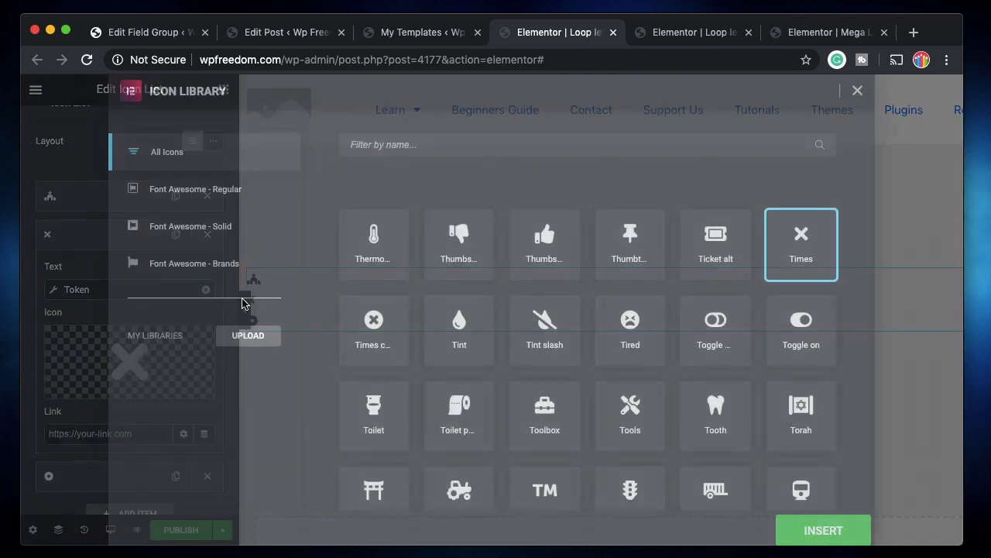
{"action": "scroll", "coordinate": [603, 373], "scroll_direction": "down", "scroll_amount": 1}
{"action": "left_click", "coordinate": [794, 331]}
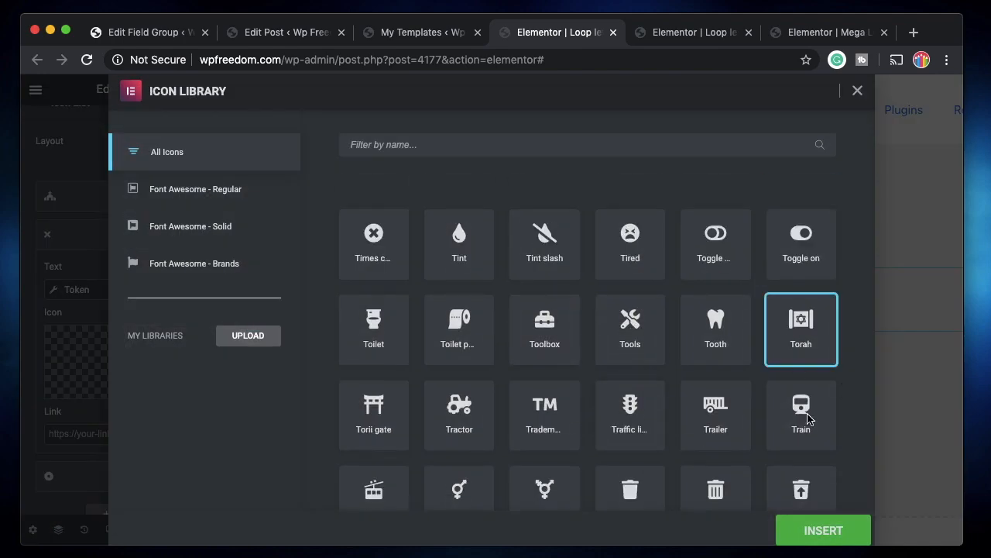
{"action": "left_click", "coordinate": [839, 539]}
{"action": "left_click", "coordinate": [104, 236]}
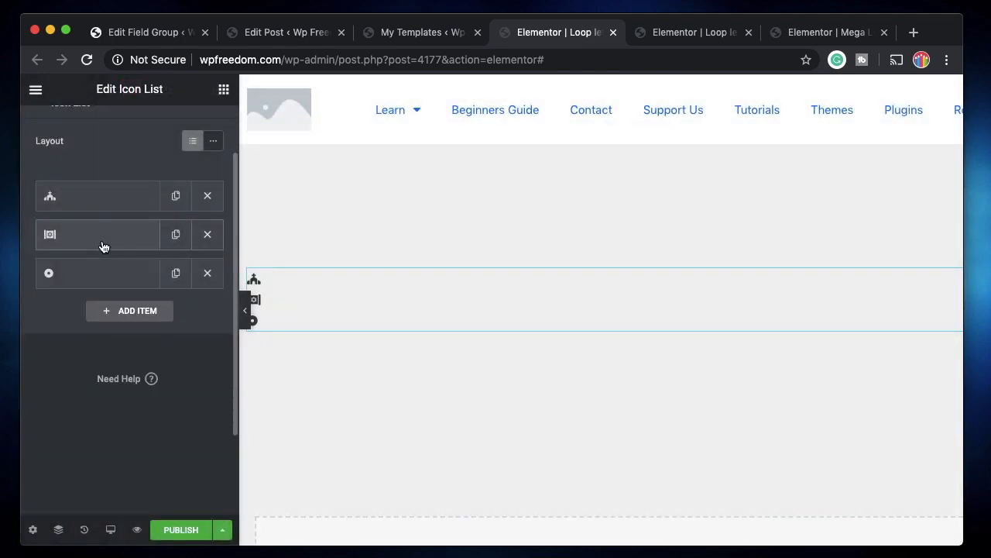
Replace the third list item's icon with the open envelope with text lines and collapse the item.
{"action": "left_click", "coordinate": [99, 278]}
{"action": "scroll", "coordinate": [104, 372], "scroll_direction": "down", "scroll_amount": 1}
{"action": "left_click", "coordinate": [130, 331]}
{"action": "scroll", "coordinate": [589, 372], "scroll_direction": "down", "scroll_amount": 3}
{"action": "left_click", "coordinate": [564, 348]}
{"action": "left_click", "coordinate": [821, 531]}
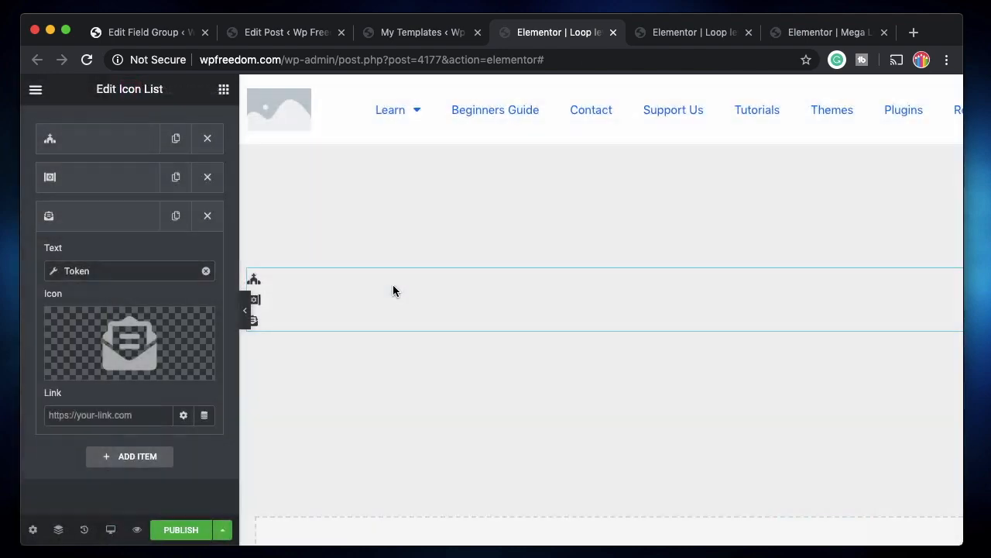
{"action": "left_click", "coordinate": [99, 221]}
Set the icon list's space between items to 8 and center-align the list.
{"action": "left_click", "coordinate": [104, 126]}
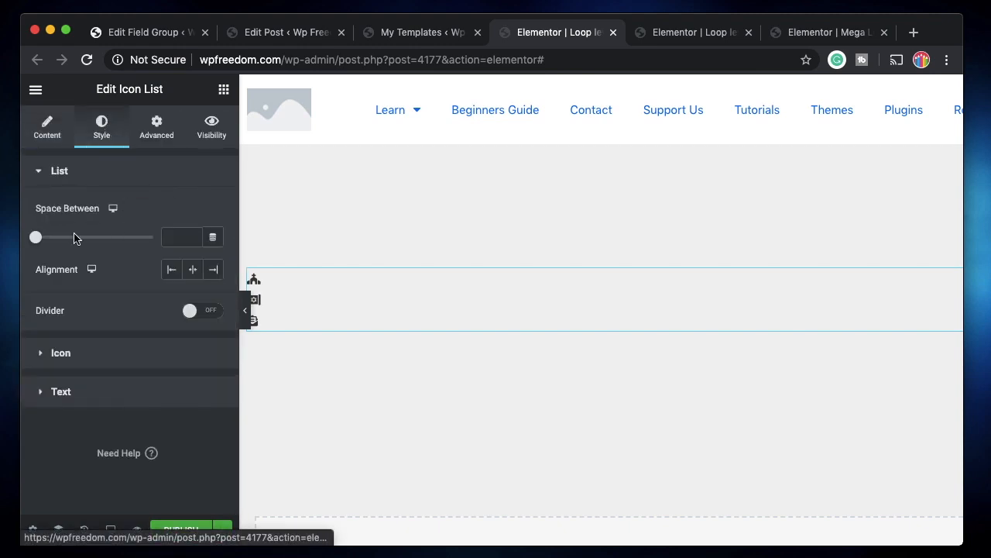
{"action": "left_click_drag", "start_coordinate": [41, 240], "coordinate": [56, 238]}
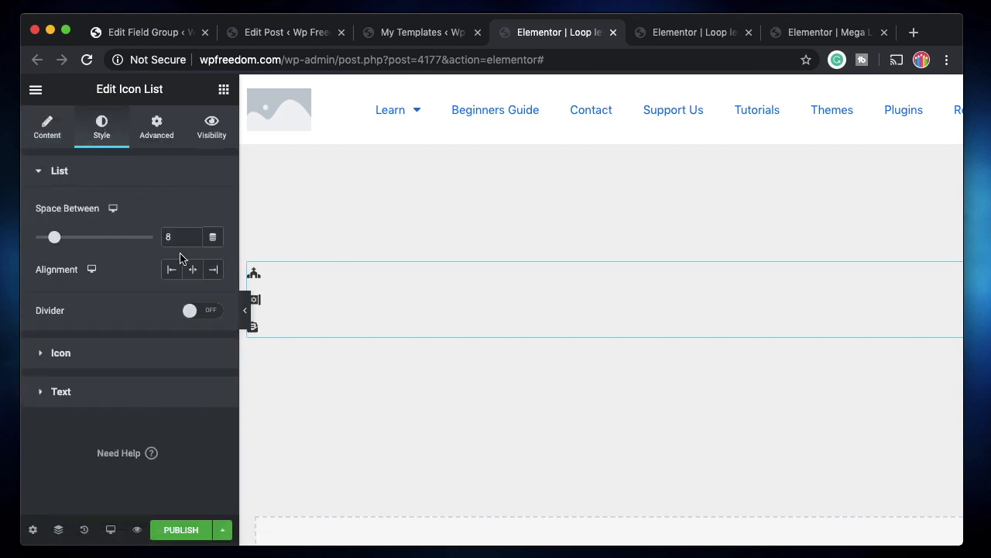
{"action": "left_click", "coordinate": [193, 270]}
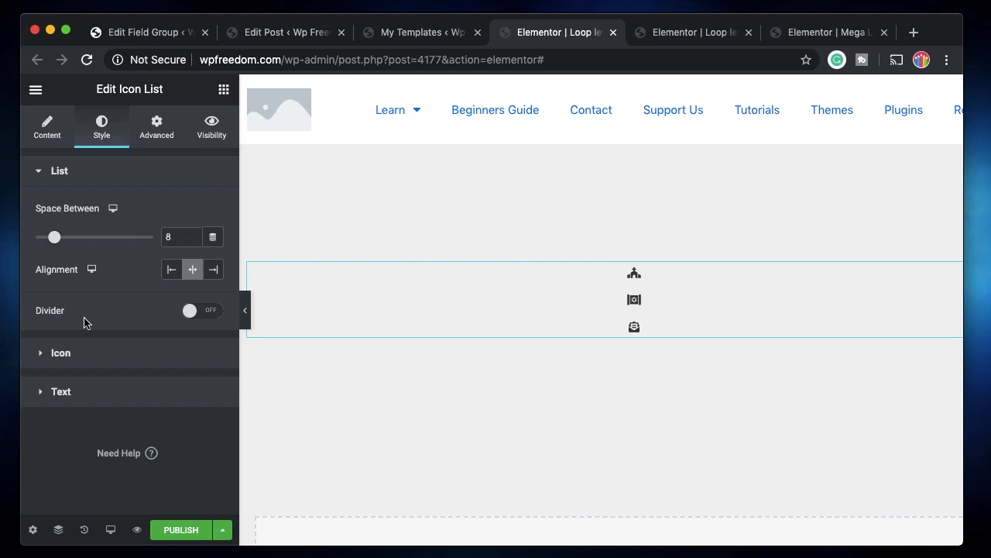
Style the list icons with the blue color #0D73EF and a size of 50.
{"action": "left_click", "coordinate": [94, 354]}
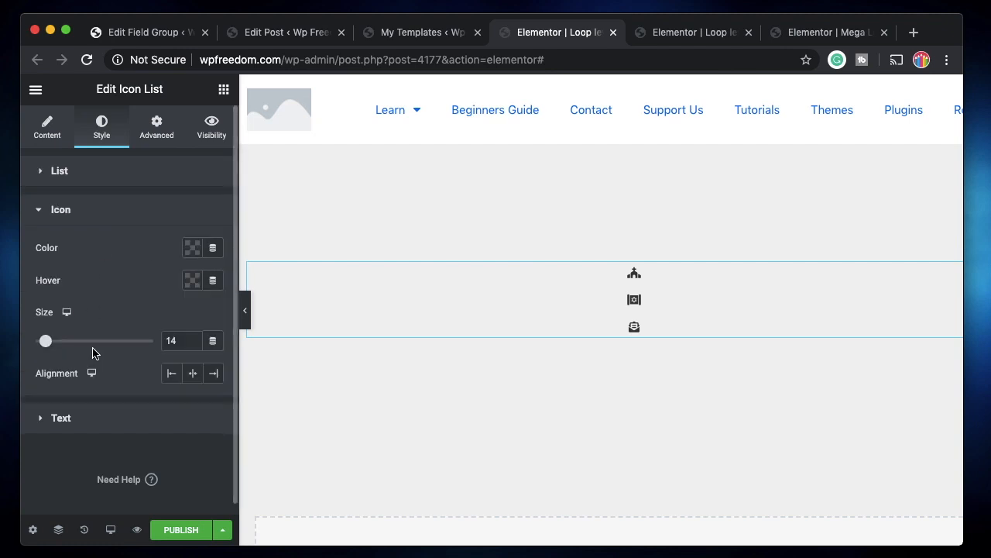
{"action": "left_click", "coordinate": [195, 248]}
{"action": "left_click", "coordinate": [241, 285]}
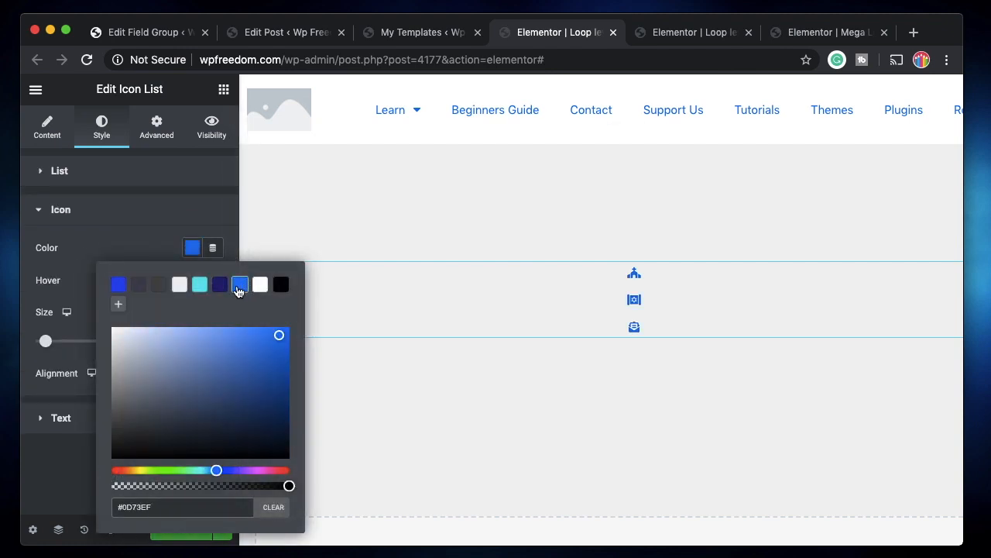
{"action": "left_click", "coordinate": [171, 210]}
{"action": "left_click", "coordinate": [133, 217]}
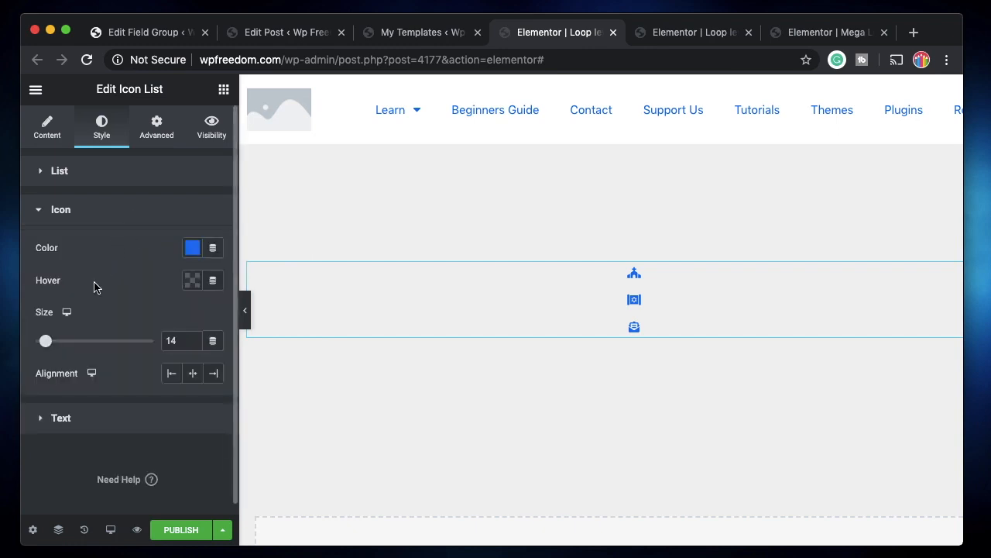
{"action": "left_click_drag", "start_coordinate": [46, 341], "coordinate": [91, 341]}
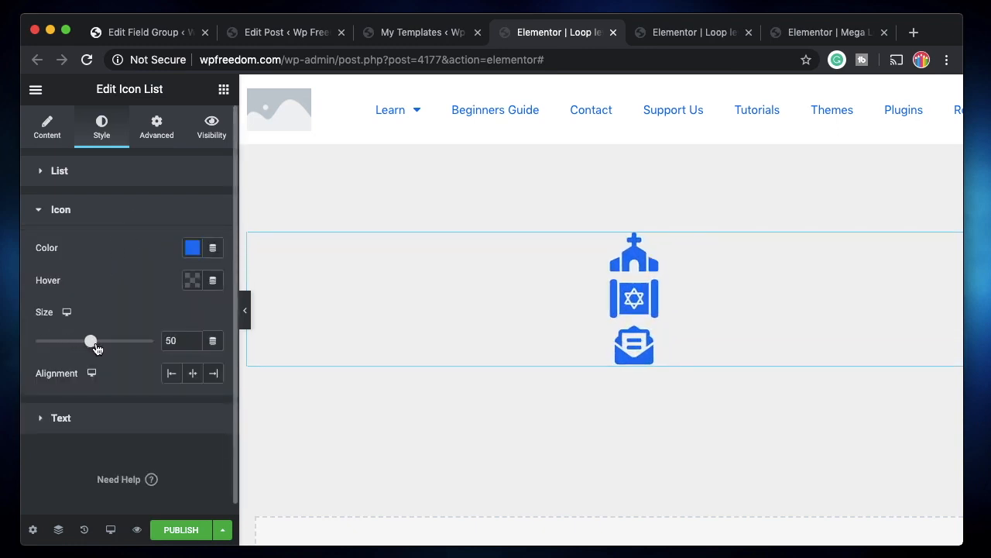
{"action": "left_click", "coordinate": [80, 215]}
Set the icon list's text color to black, #000000.
{"action": "left_click", "coordinate": [81, 254]}
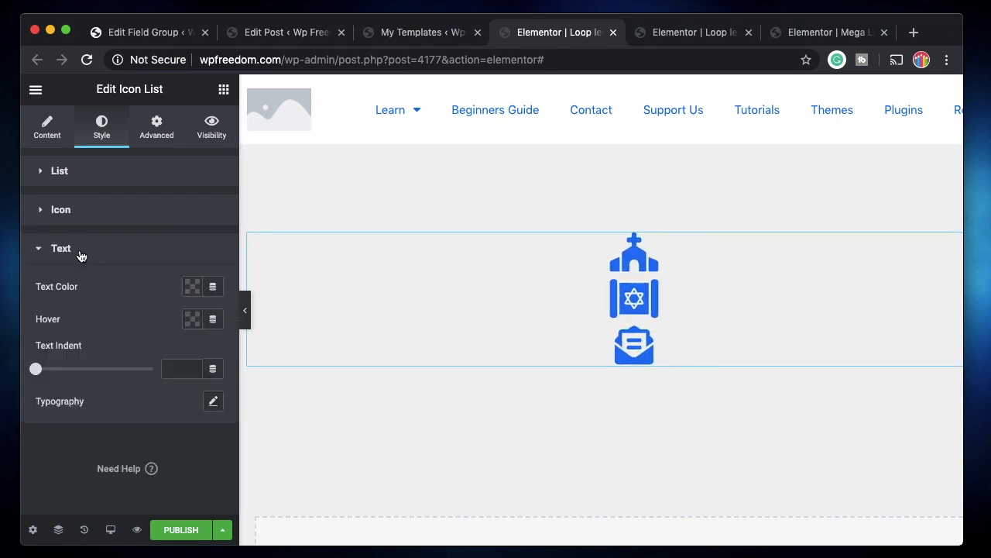
{"action": "left_click", "coordinate": [192, 286]}
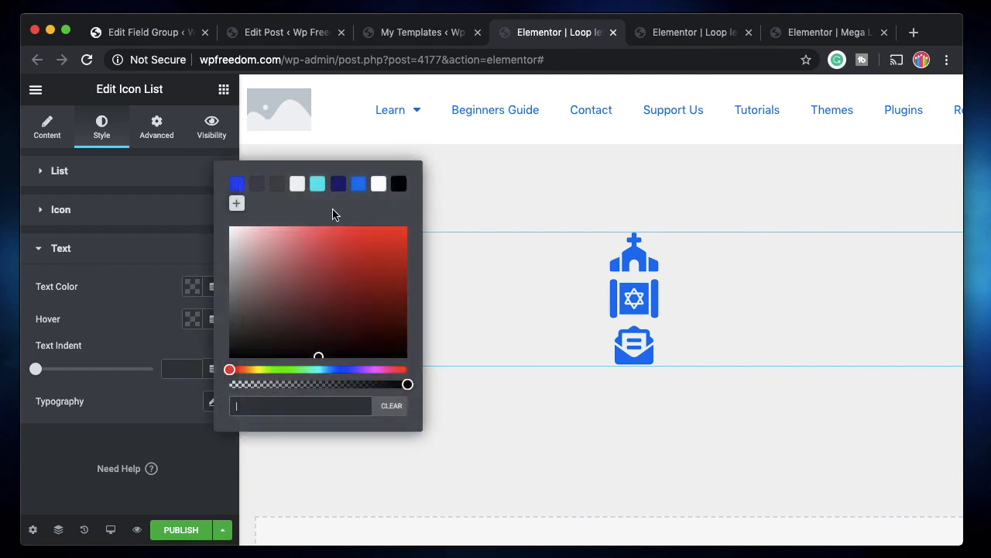
{"action": "left_click", "coordinate": [399, 184]}
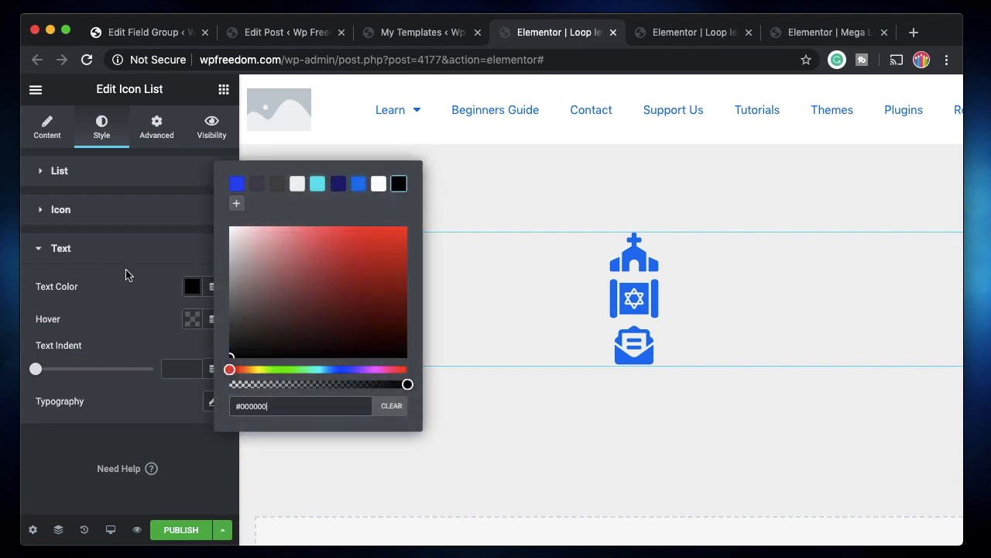
Set the icon list's text typography size to 20 px.
{"action": "left_click", "coordinate": [126, 275]}
{"action": "left_click", "coordinate": [147, 248]}
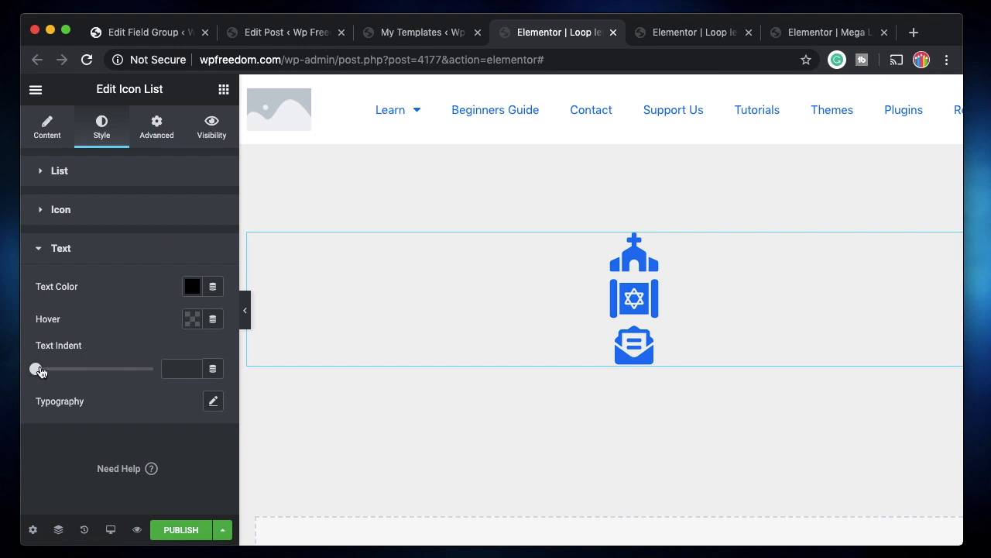
{"action": "left_click", "coordinate": [211, 400]}
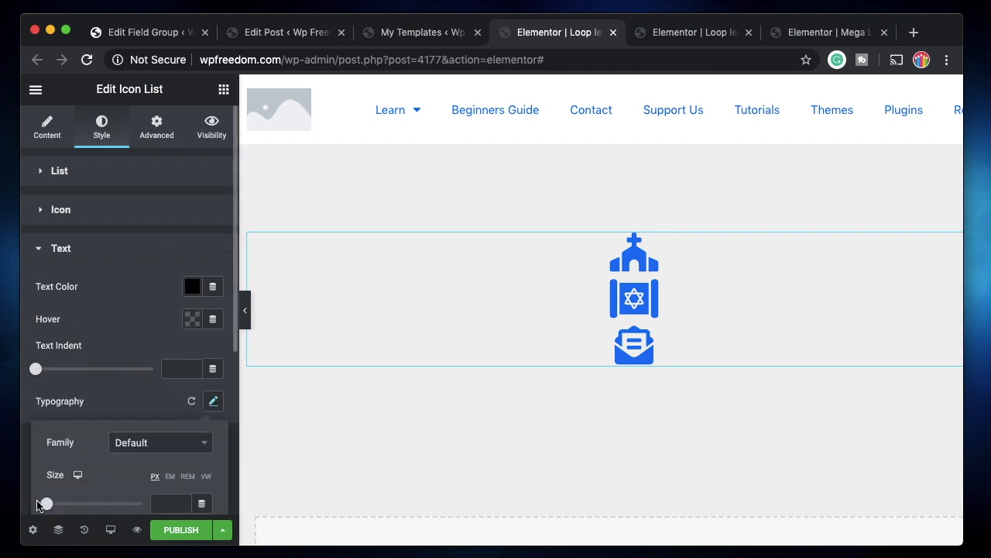
{"action": "left_click_drag", "start_coordinate": [48, 504], "coordinate": [67, 504]}
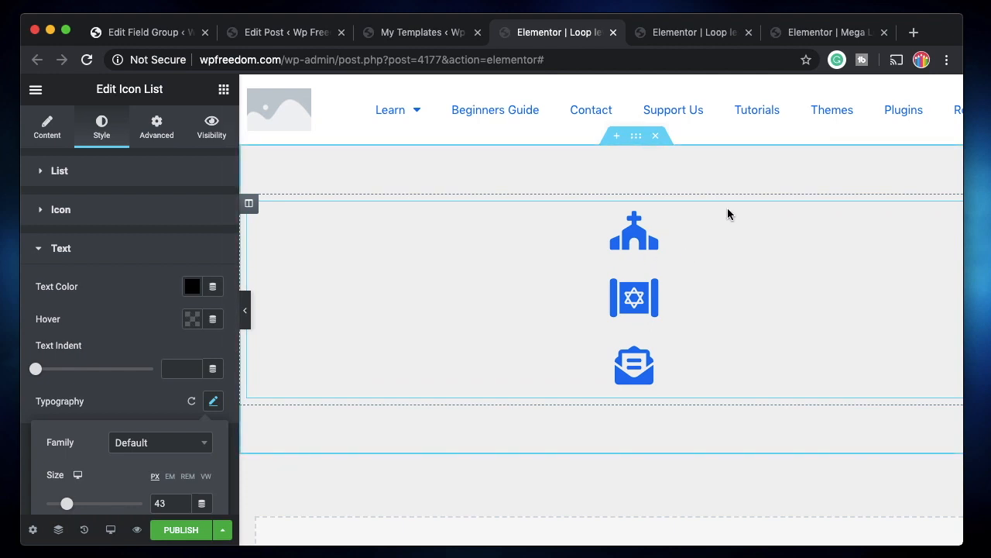
{"action": "left_click", "coordinate": [148, 296]}
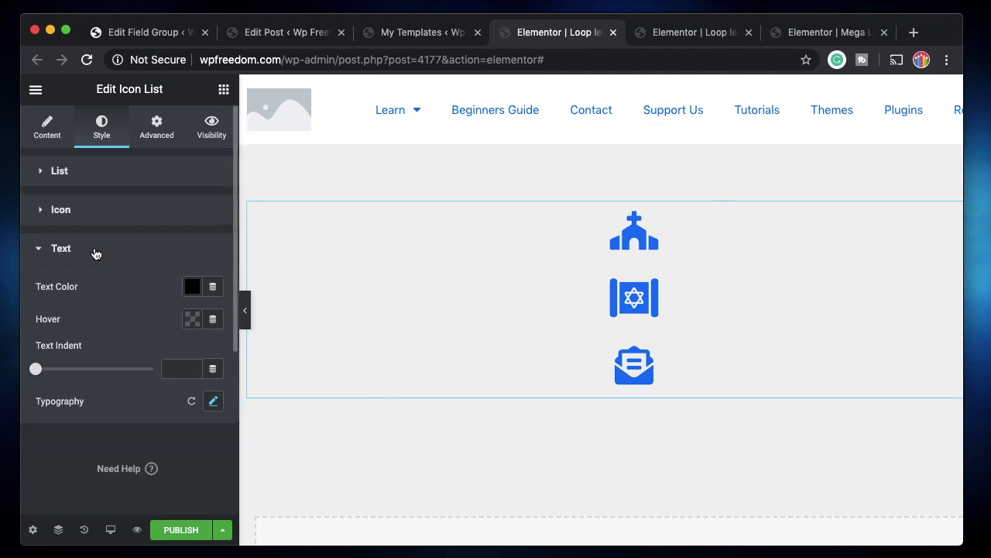
{"action": "left_click", "coordinate": [213, 400]}
{"action": "left_click", "coordinate": [177, 499]}
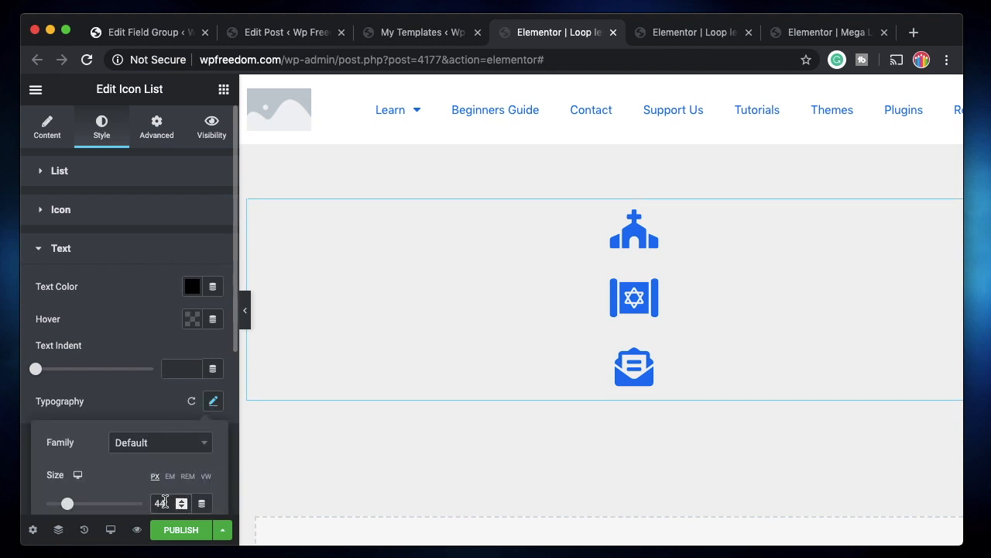
{"action": "type", "text": "20"}
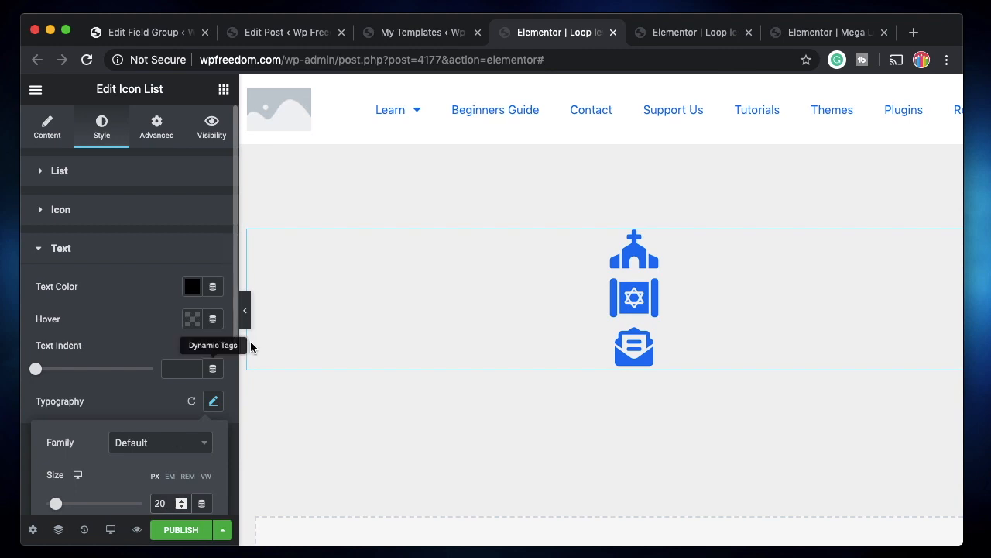
{"action": "left_click", "coordinate": [111, 406]}
{"action": "left_click", "coordinate": [106, 263]}
Give the section holding the icon list a classic white background, #FFFFFF, and publish the template.
{"action": "left_click", "coordinate": [635, 140]}
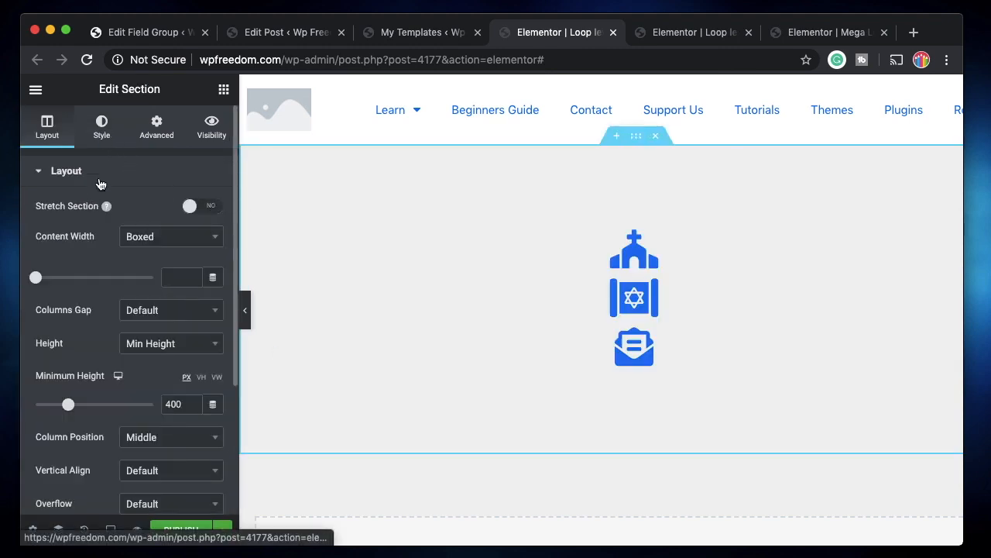
{"action": "left_click", "coordinate": [101, 128]}
{"action": "left_click", "coordinate": [152, 244]}
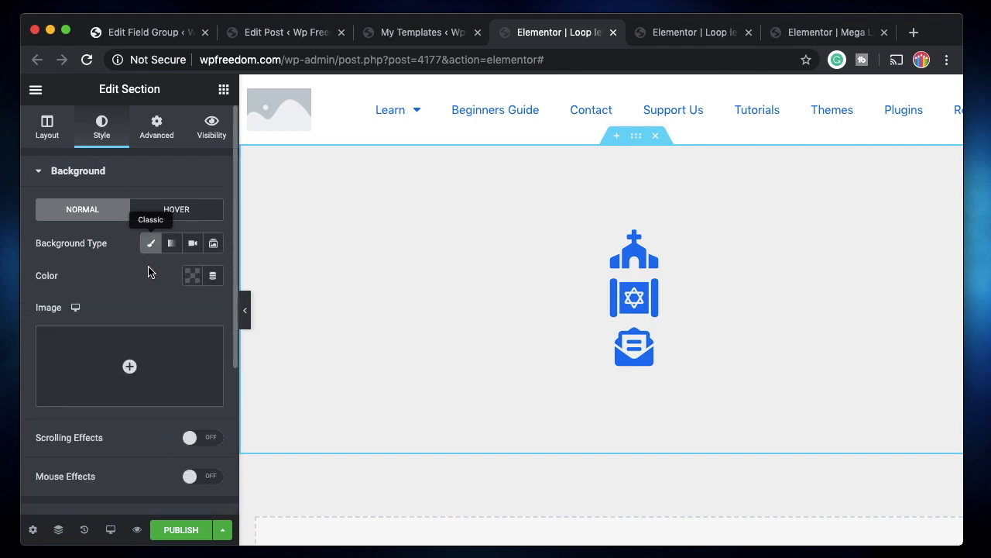
{"action": "left_click", "coordinate": [191, 277]}
{"action": "left_click", "coordinate": [260, 311]}
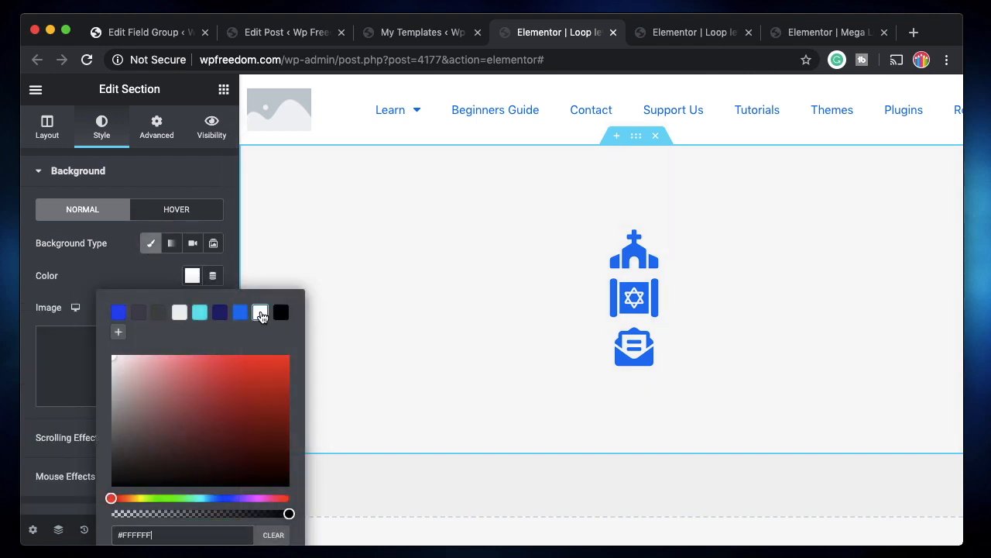
{"action": "left_click", "coordinate": [106, 271]}
{"action": "left_click", "coordinate": [181, 530]}
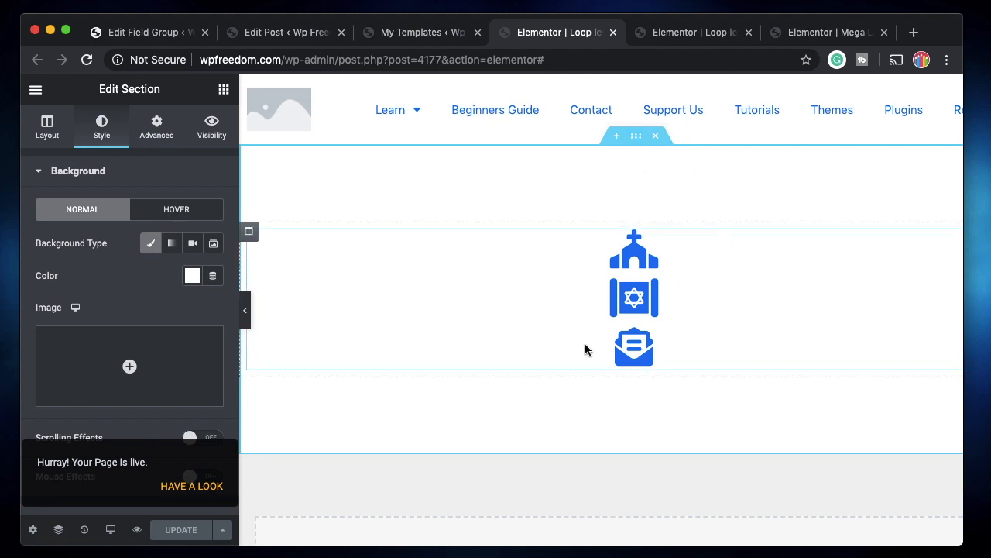
Add a single-column section to the Loop level 2 template.
{"action": "left_click", "coordinate": [691, 33]}
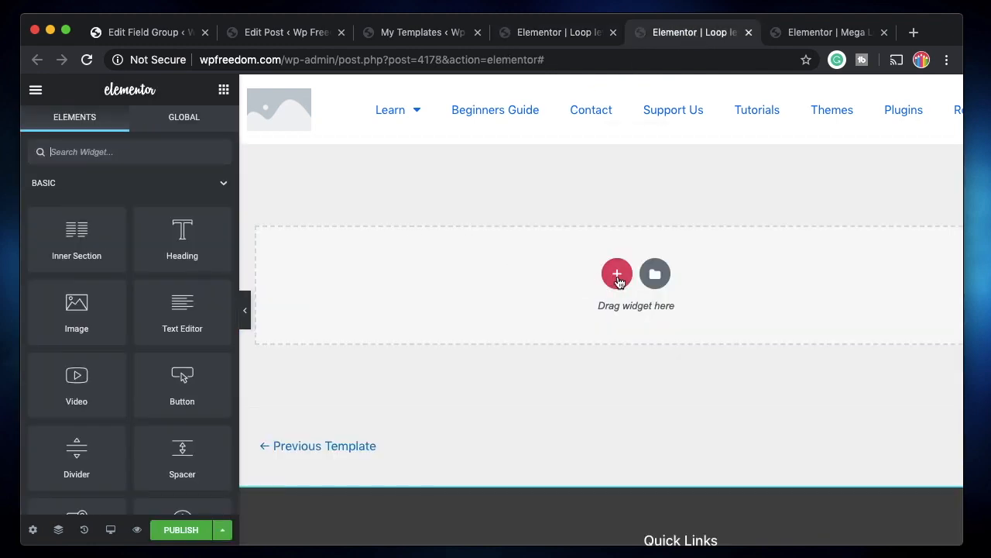
{"action": "left_click", "coordinate": [617, 279]}
{"action": "left_click", "coordinate": [419, 324]}
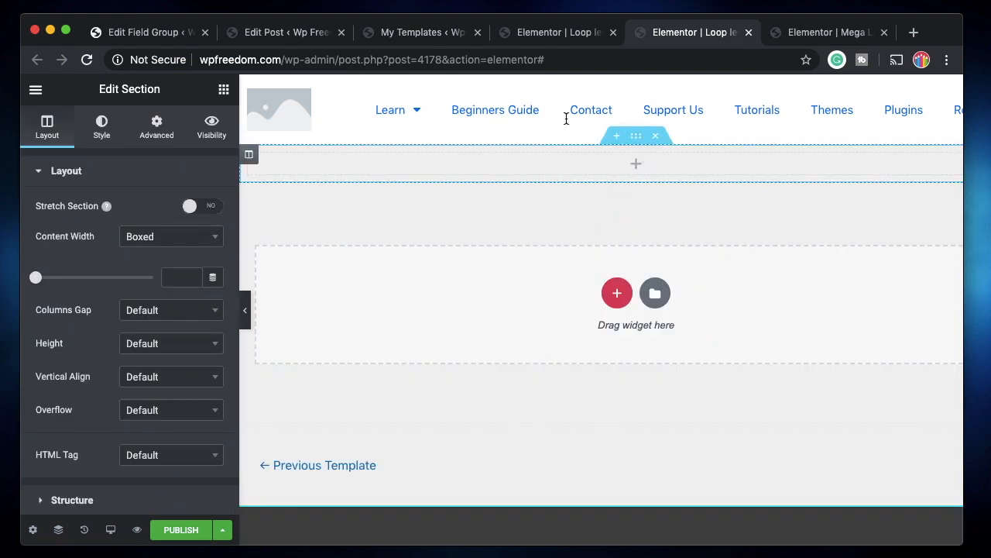
{"action": "left_click", "coordinate": [560, 35]}
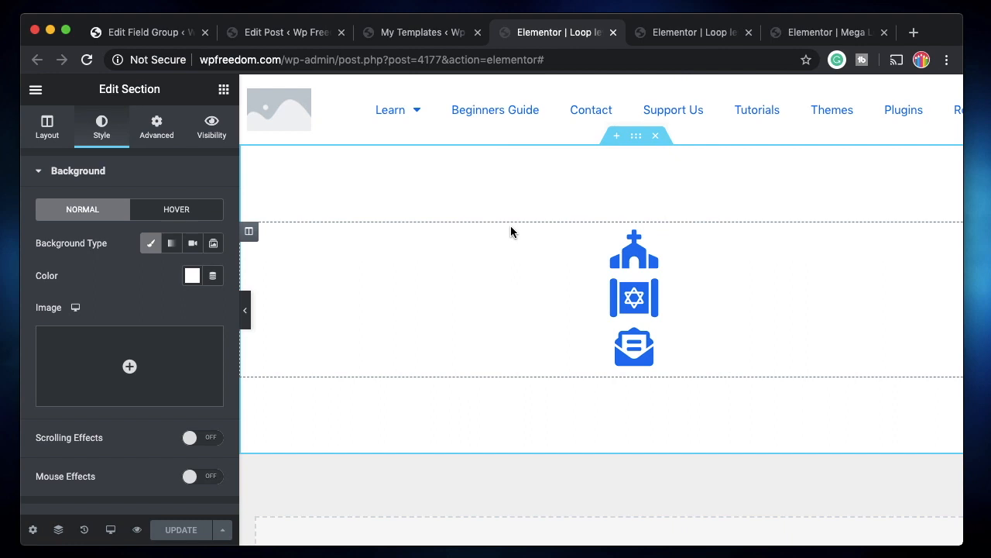
{"action": "left_click", "coordinate": [675, 34]}
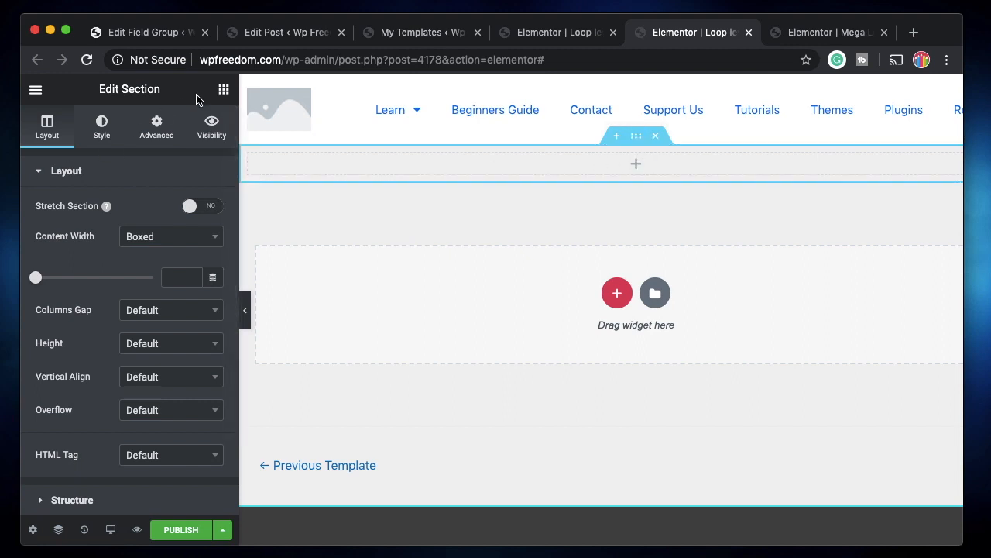
Place an ACF Repeater widget in the new section and assign it the Books [books] repeater field.
{"action": "left_click", "coordinate": [223, 89]}
{"action": "type", "text": "acf"}
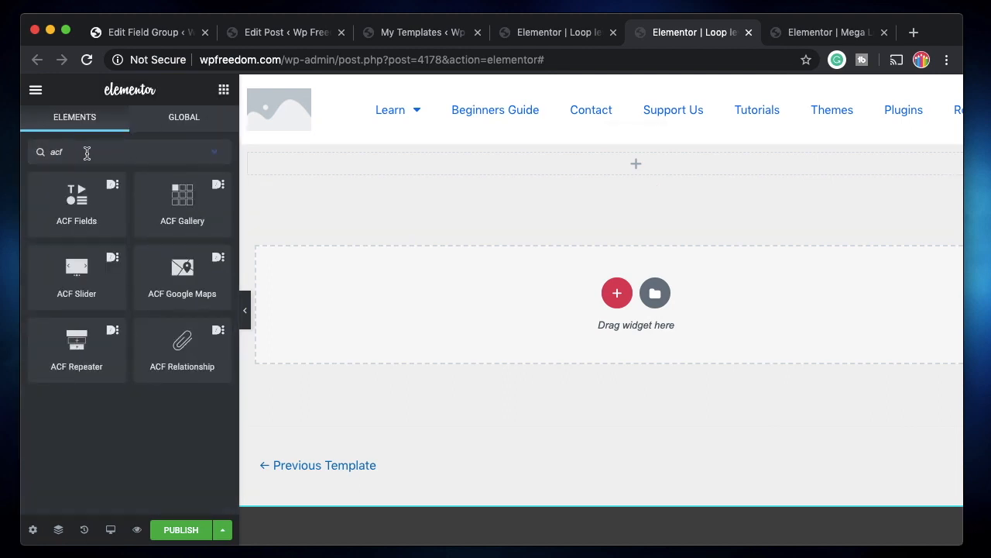
{"action": "left_click_drag", "start_coordinate": [81, 364], "coordinate": [653, 152]}
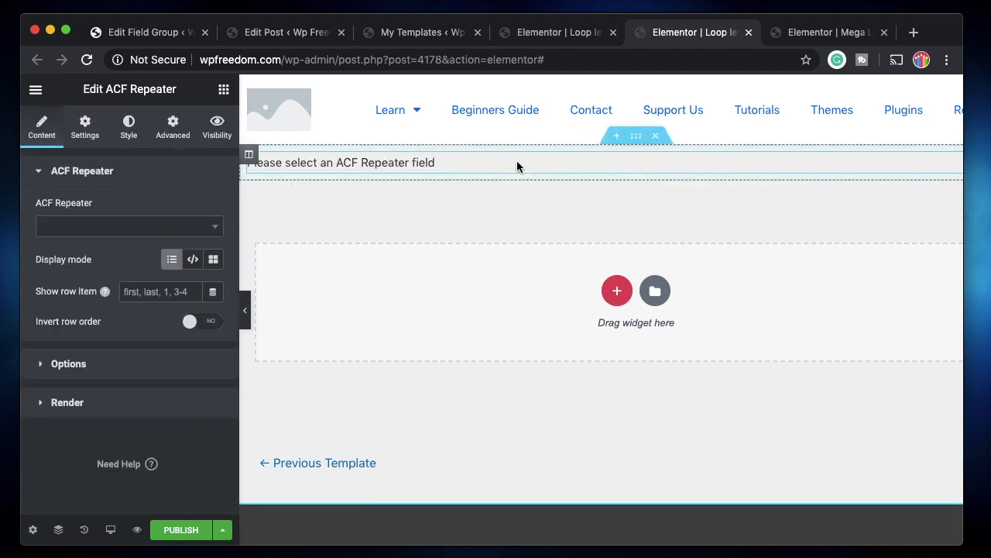
{"action": "left_click", "coordinate": [221, 225]}
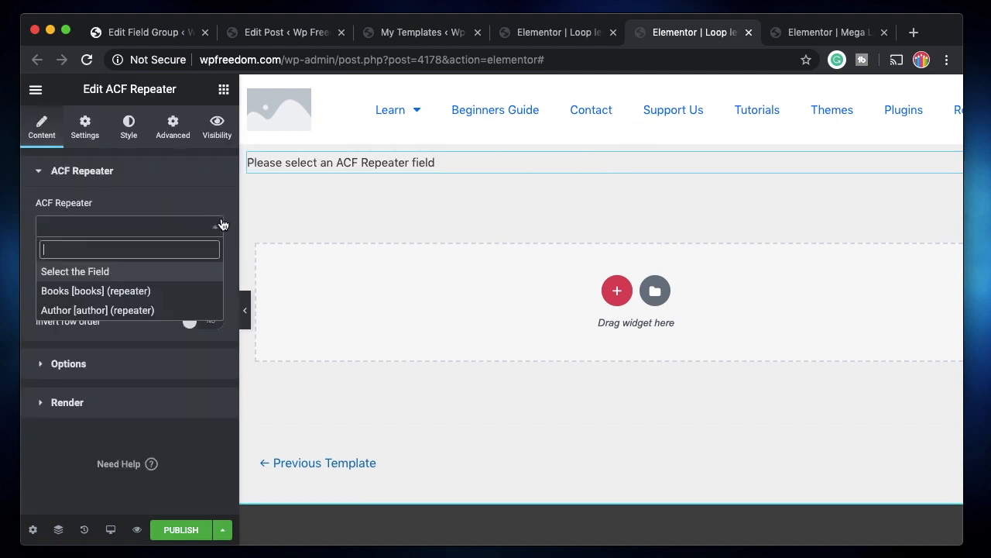
{"action": "left_click", "coordinate": [92, 291]}
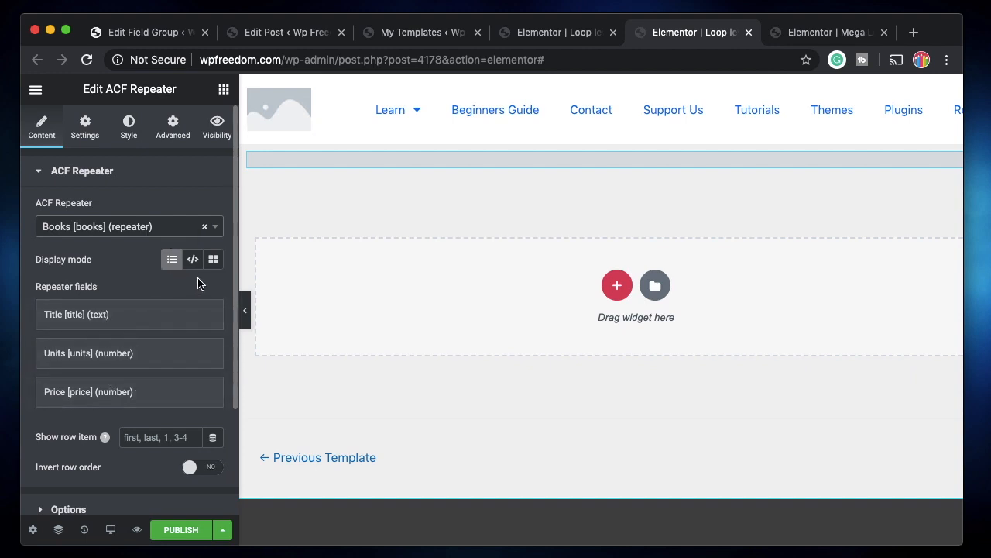
Switch the repeater's display mode to template, select the Loop level 1 template and publish.
{"action": "left_click", "coordinate": [213, 260]}
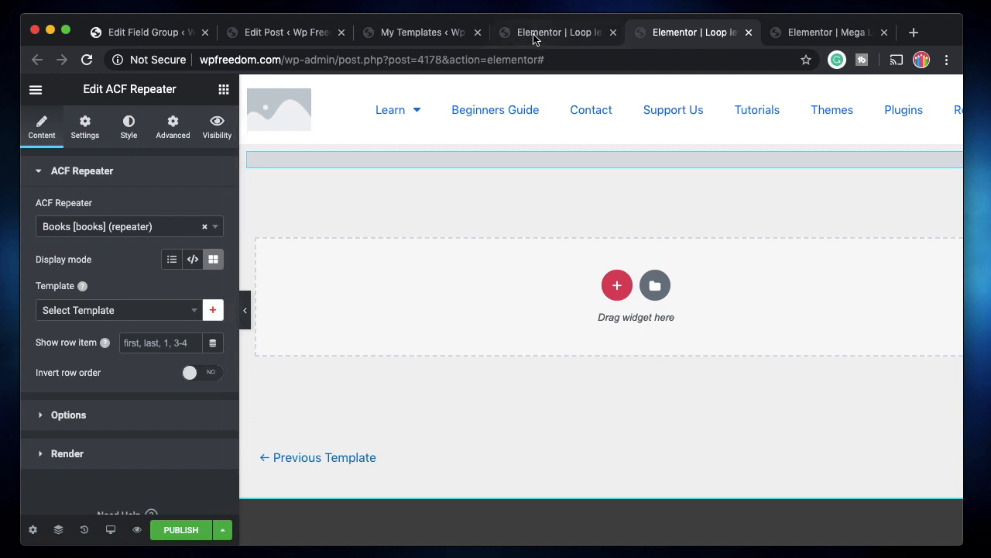
{"action": "left_click", "coordinate": [193, 311]}
{"action": "type", "text": "loo"}
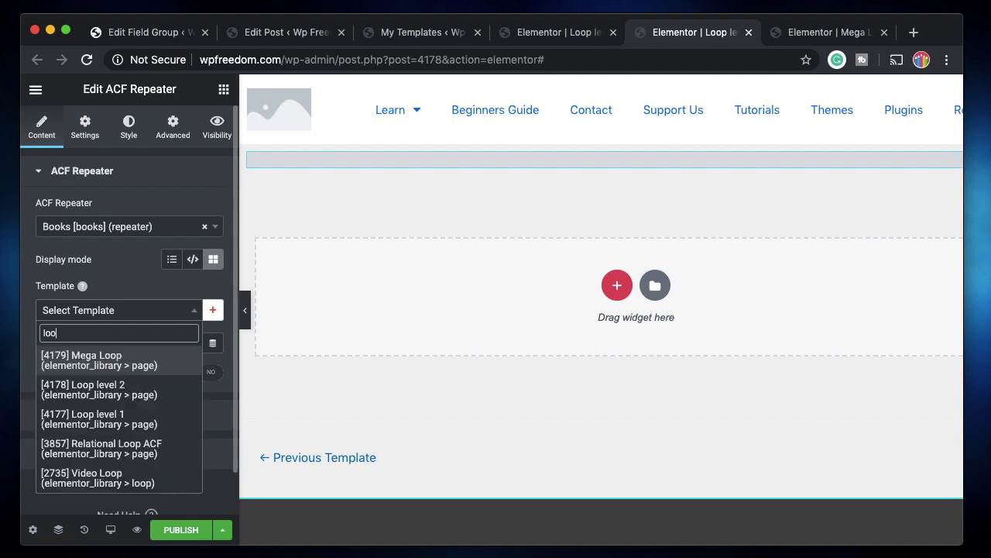
{"action": "left_click", "coordinate": [87, 423]}
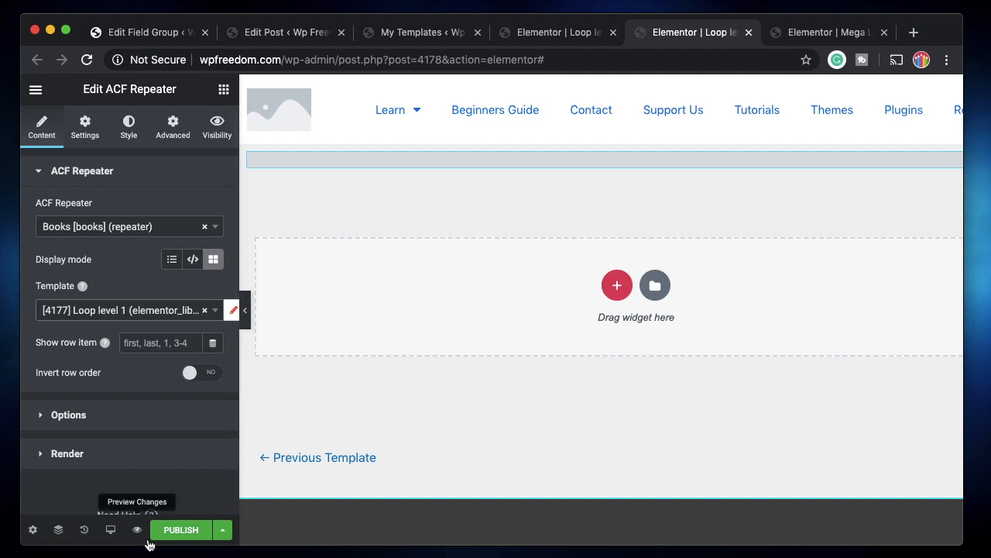
{"action": "left_click", "coordinate": [192, 530]}
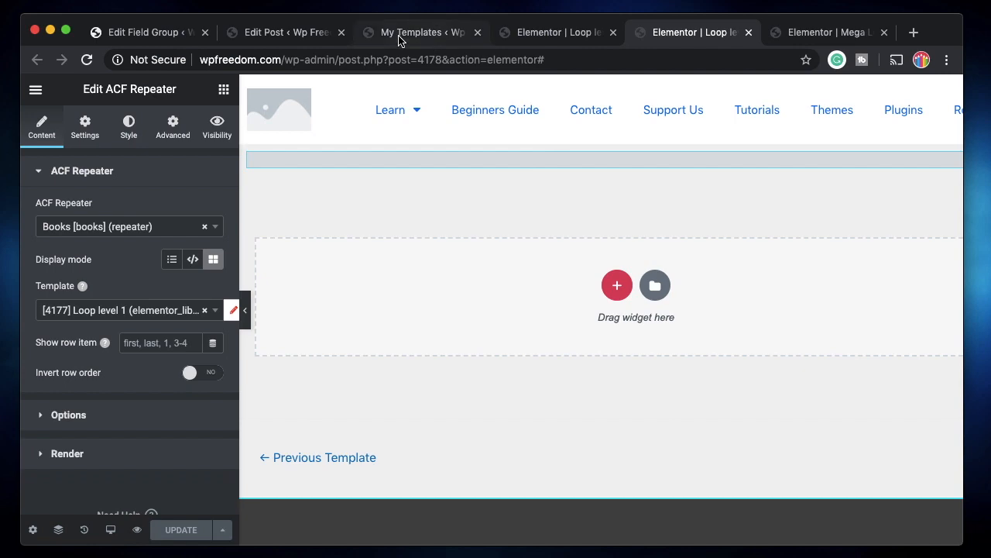
Review the author repeater's sub fields in the field group, collapsing the Books sub field, and return to the Loop level 2 template.
{"action": "left_click", "coordinate": [285, 33]}
{"action": "left_click", "coordinate": [143, 32]}
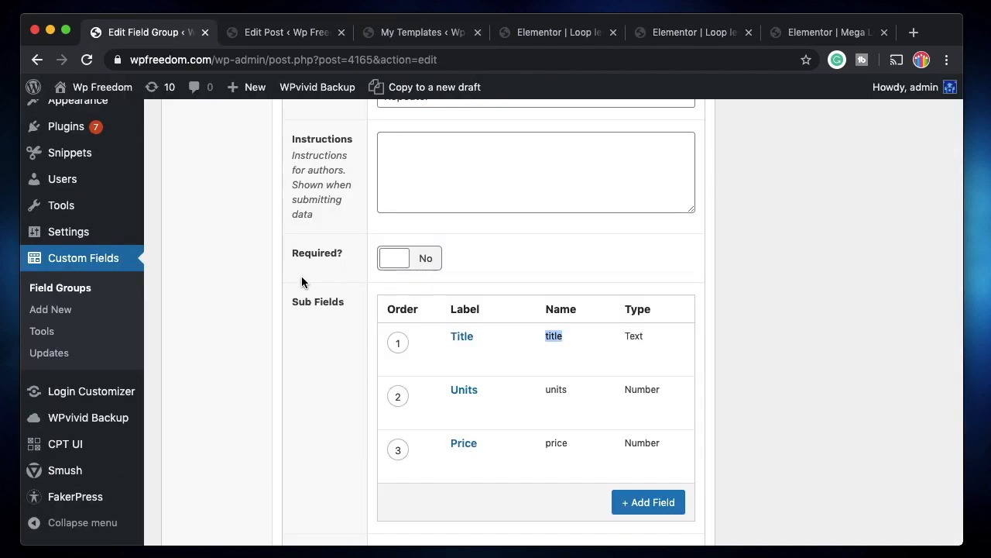
{"action": "scroll", "coordinate": [302, 282], "scroll_direction": "up", "scroll_amount": 6}
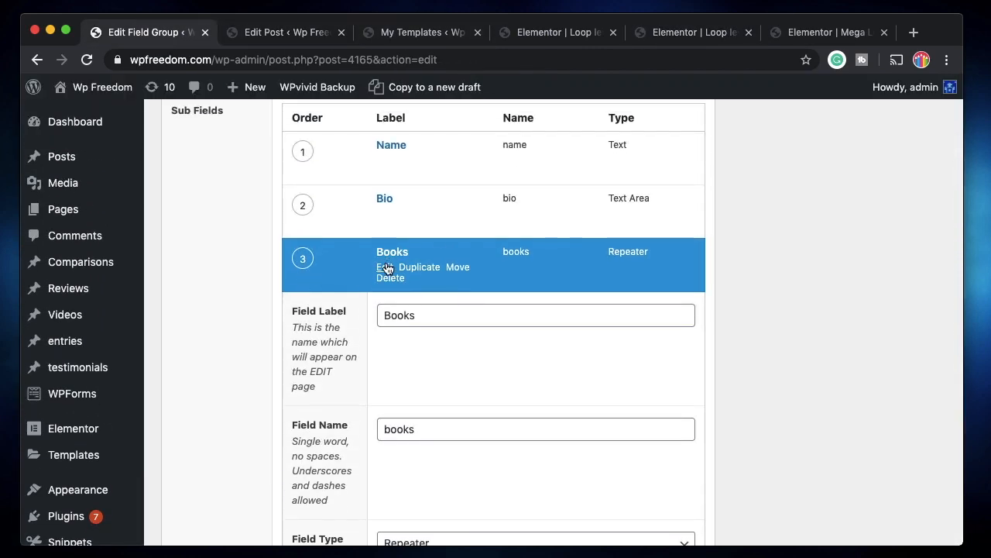
{"action": "left_click", "coordinate": [387, 267]}
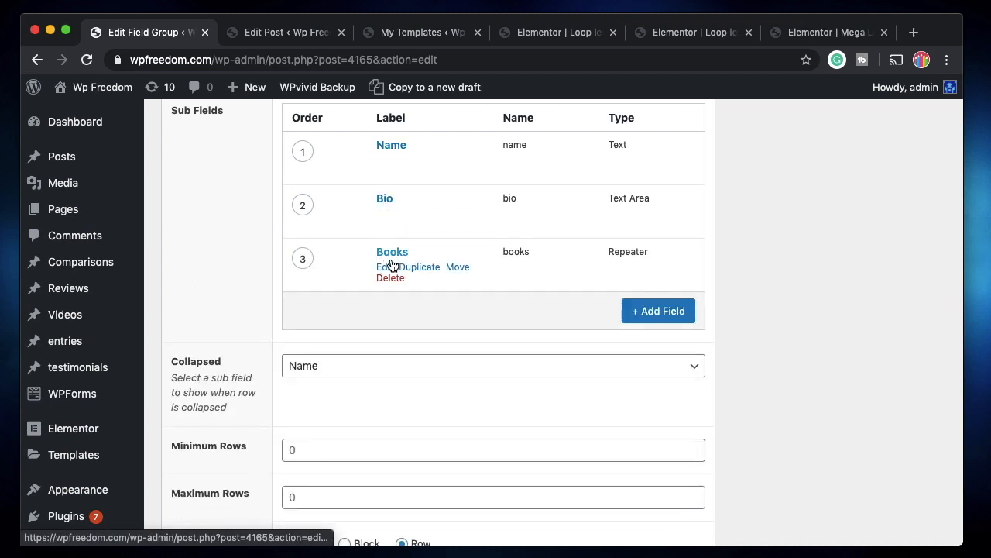
{"action": "left_click", "coordinate": [537, 32]}
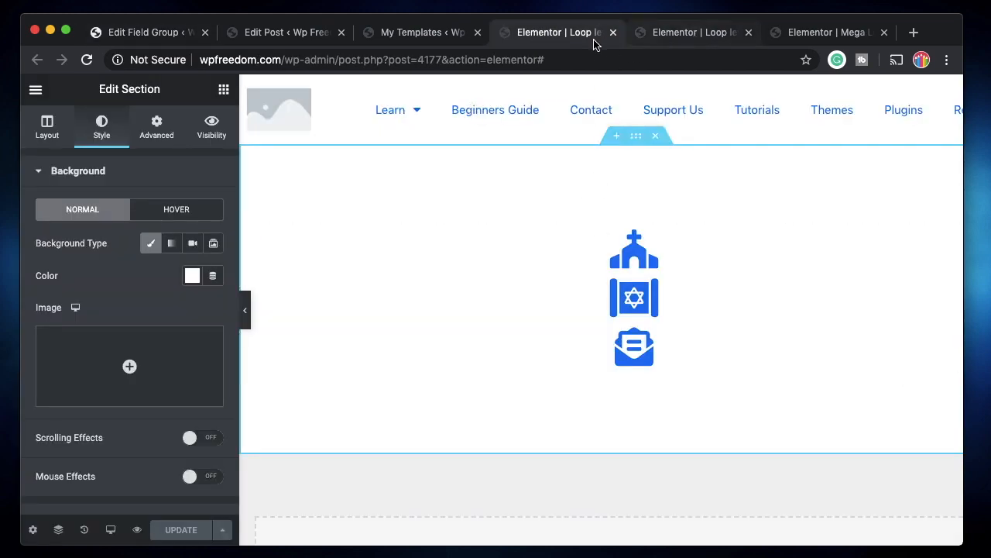
{"action": "left_click", "coordinate": [679, 36]}
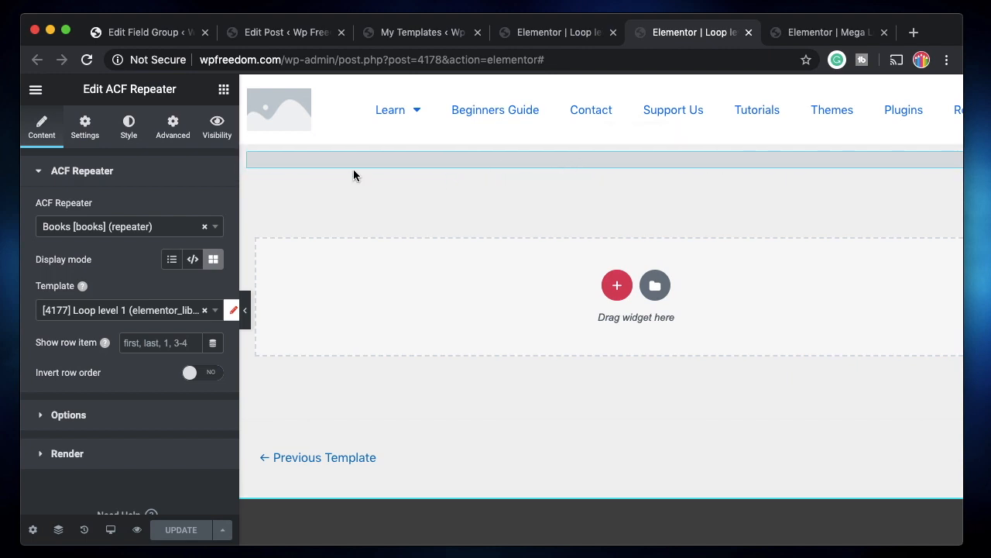
{"action": "left_click", "coordinate": [224, 90]}
{"action": "left_click", "coordinate": [562, 163]}
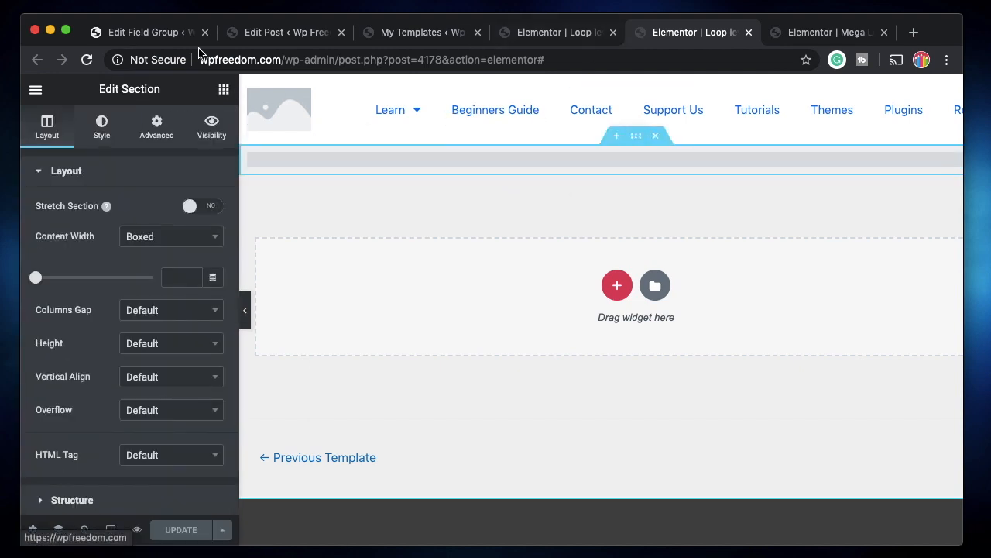
{"action": "left_click", "coordinate": [132, 32]}
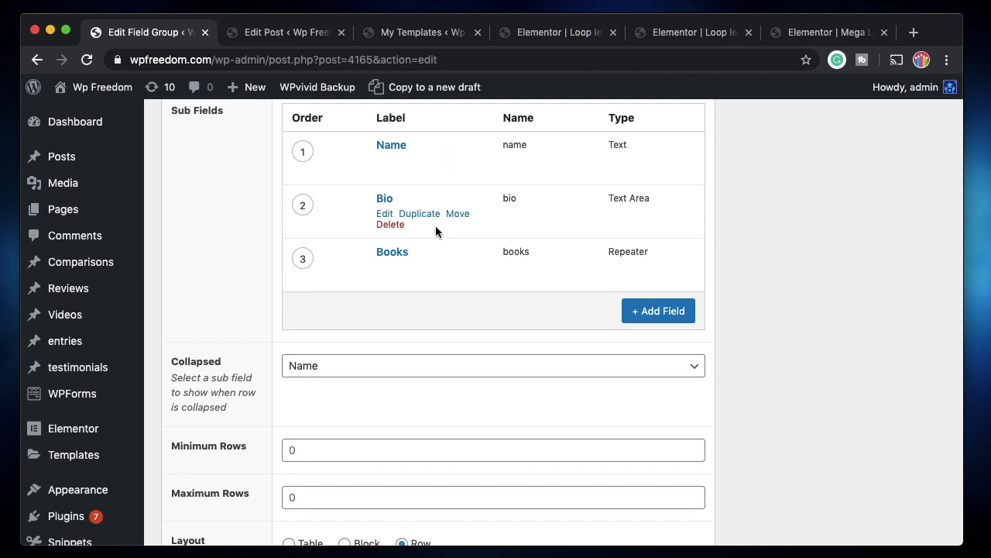
{"action": "left_click", "coordinate": [681, 34]}
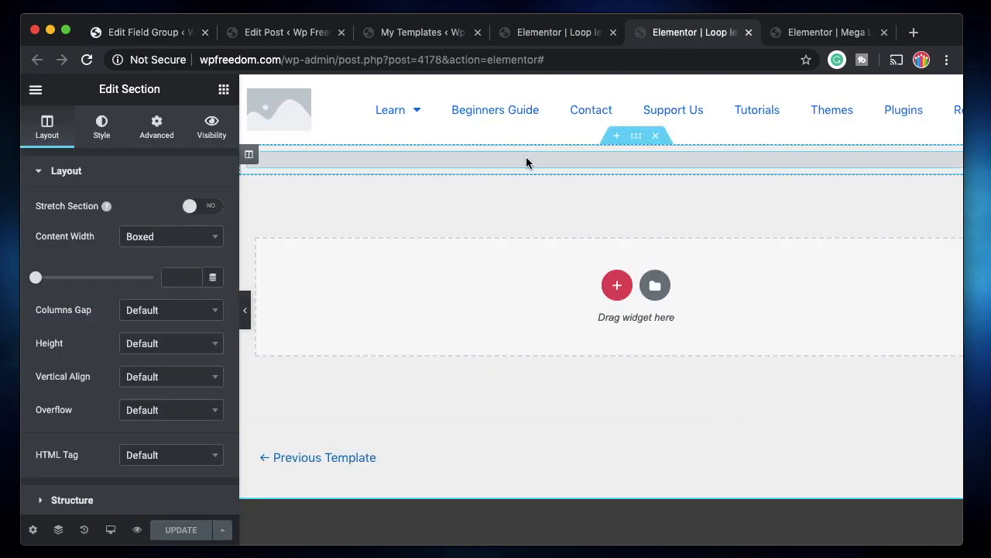
Add an Icon Box widget above the Books repeater in the Loop level 2 template.
{"action": "left_click", "coordinate": [222, 90]}
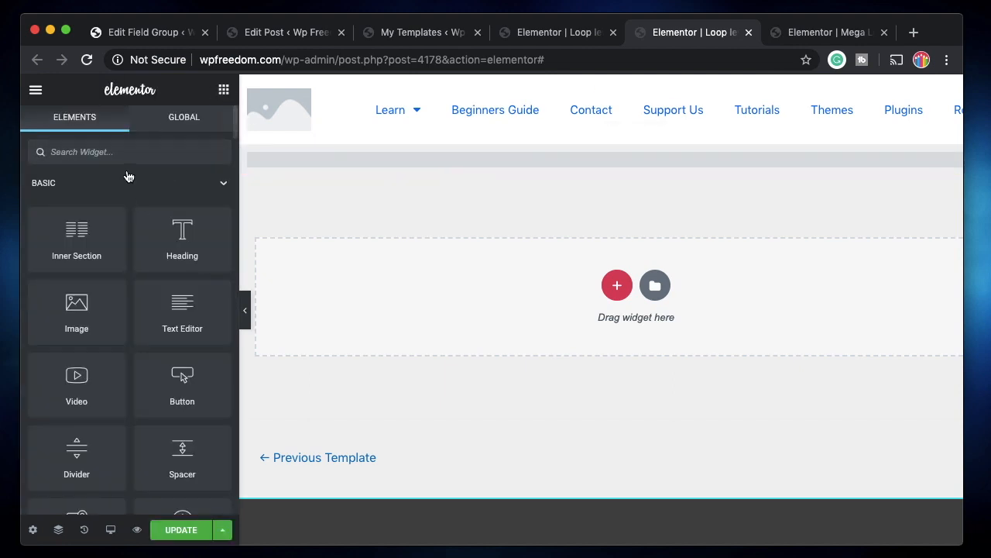
{"action": "left_click", "coordinate": [116, 151]}
{"action": "type", "text": "icon"}
{"action": "left_click_drag", "start_coordinate": [186, 203], "coordinate": [493, 156]}
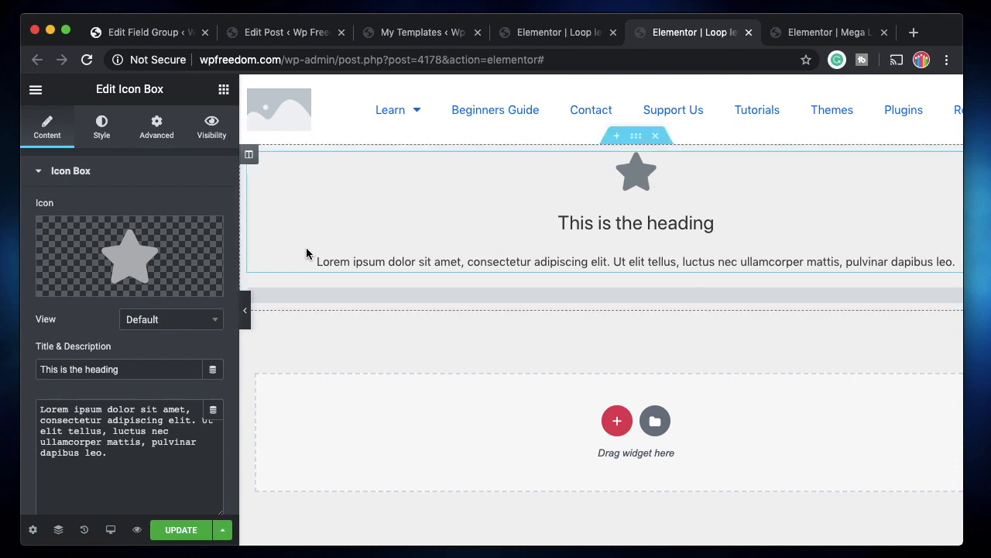
Replace the Icon Box's star icon with the theater masks icon from the icon library.
{"action": "left_click", "coordinate": [142, 254]}
{"action": "scroll", "coordinate": [535, 411], "scroll_direction": "down", "scroll_amount": 5}
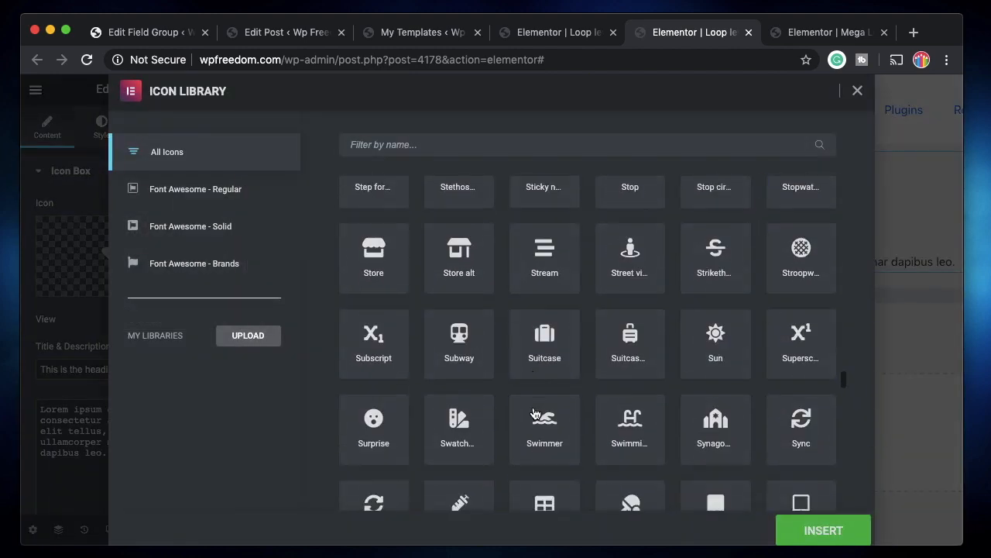
{"action": "scroll", "coordinate": [535, 415], "scroll_direction": "down", "scroll_amount": 4}
{"action": "scroll", "coordinate": [561, 277], "scroll_direction": "up", "scroll_amount": 2}
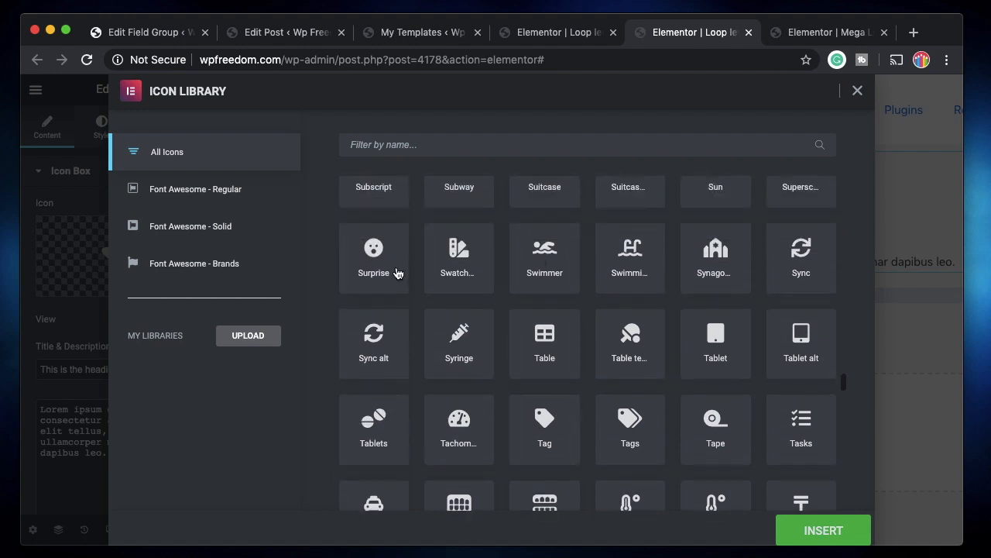
{"action": "scroll", "coordinate": [538, 380], "scroll_direction": "down", "scroll_amount": 2}
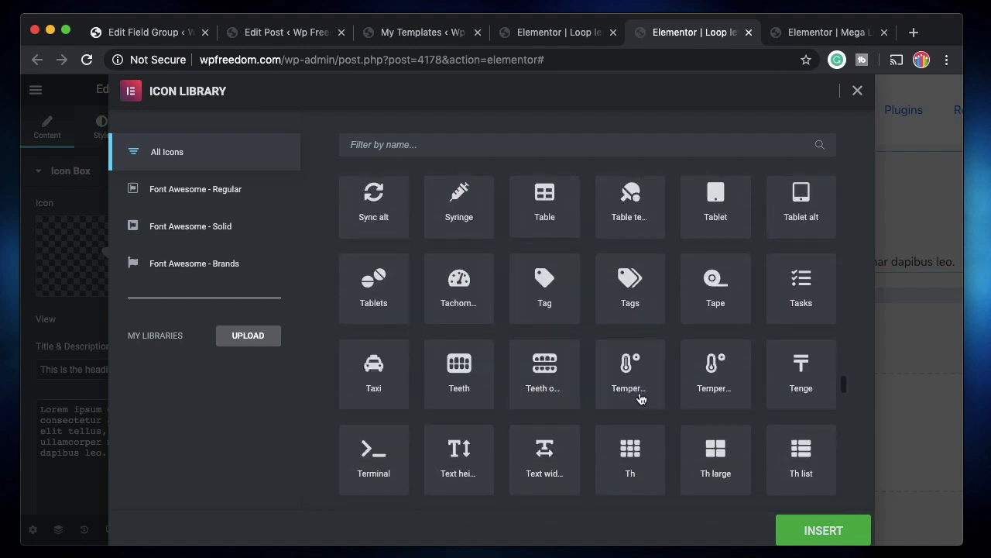
{"action": "scroll", "coordinate": [692, 348], "scroll_direction": "down", "scroll_amount": 1}
{"action": "left_click", "coordinate": [803, 366]}
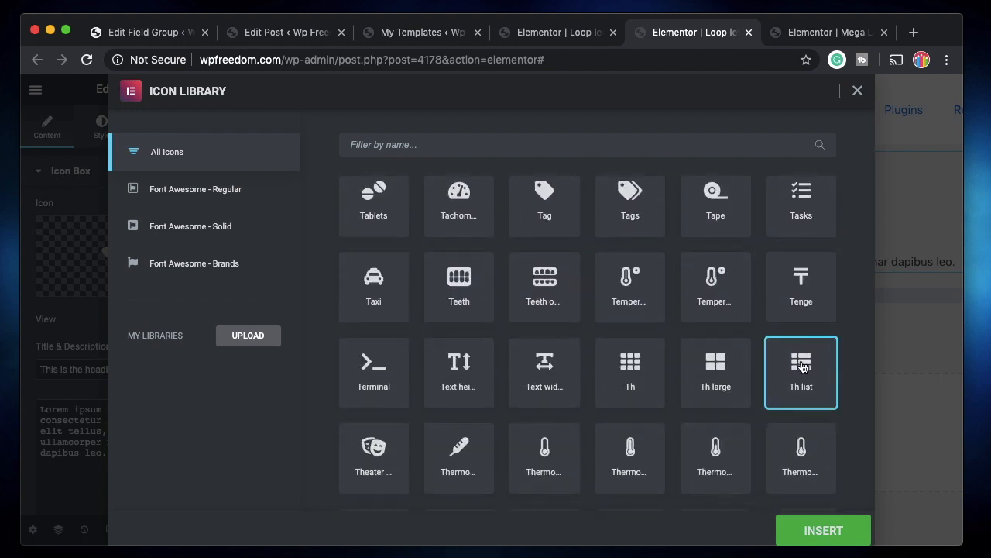
{"action": "left_click", "coordinate": [624, 354]}
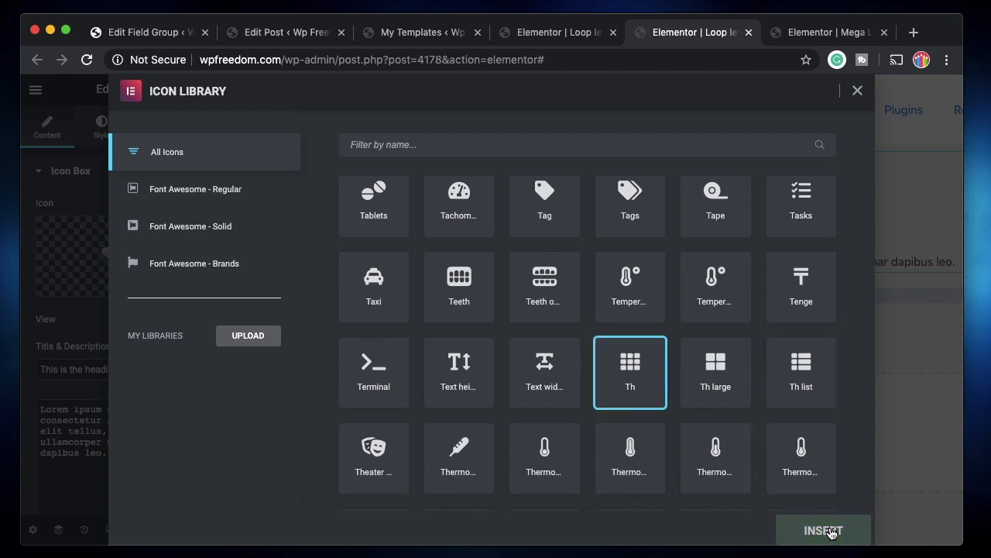
{"action": "left_click", "coordinate": [372, 455]}
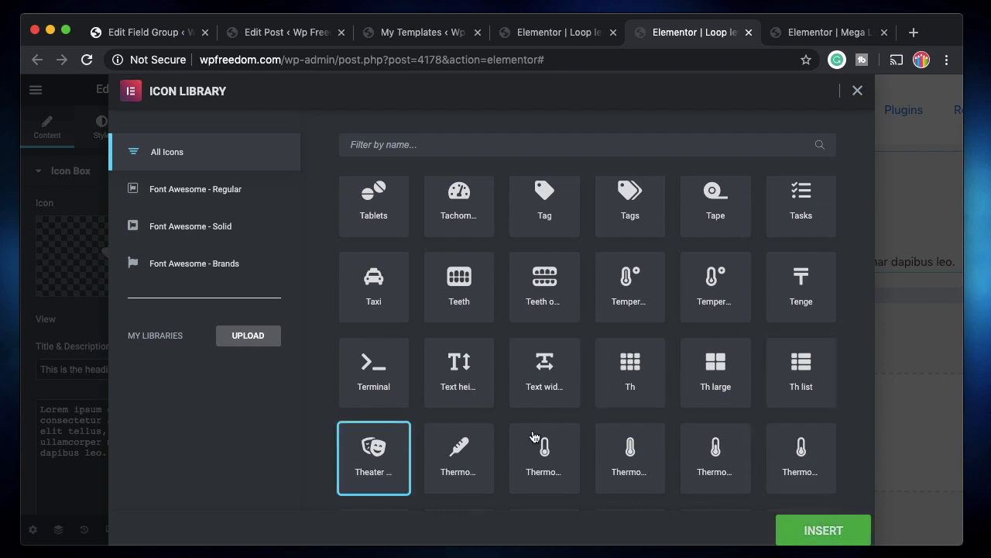
{"action": "left_click", "coordinate": [798, 530]}
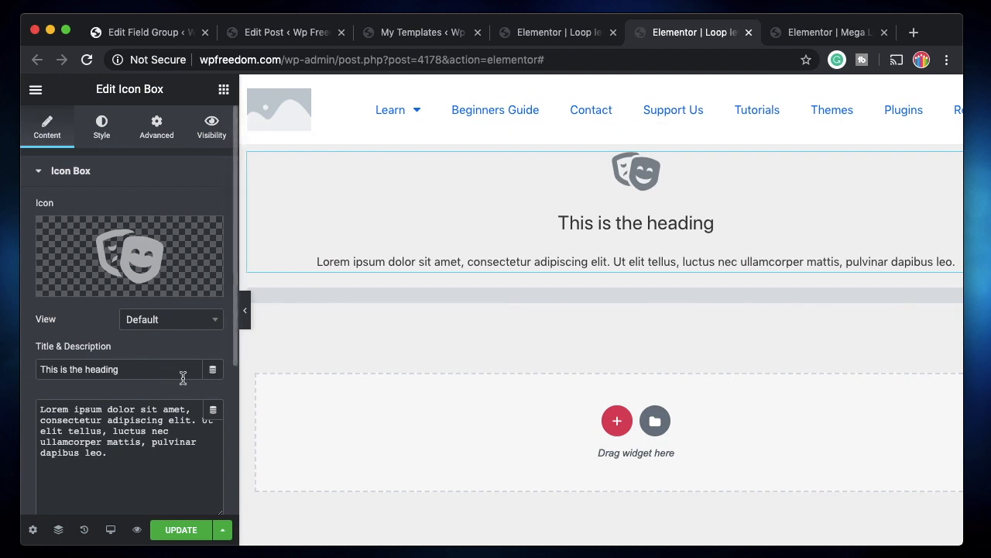
Make the Icon Box title dynamic with the token [acf:name], checking the field name in the field group.
{"action": "left_click", "coordinate": [214, 372]}
{"action": "scroll", "coordinate": [138, 308], "scroll_direction": "down", "scroll_amount": 5}
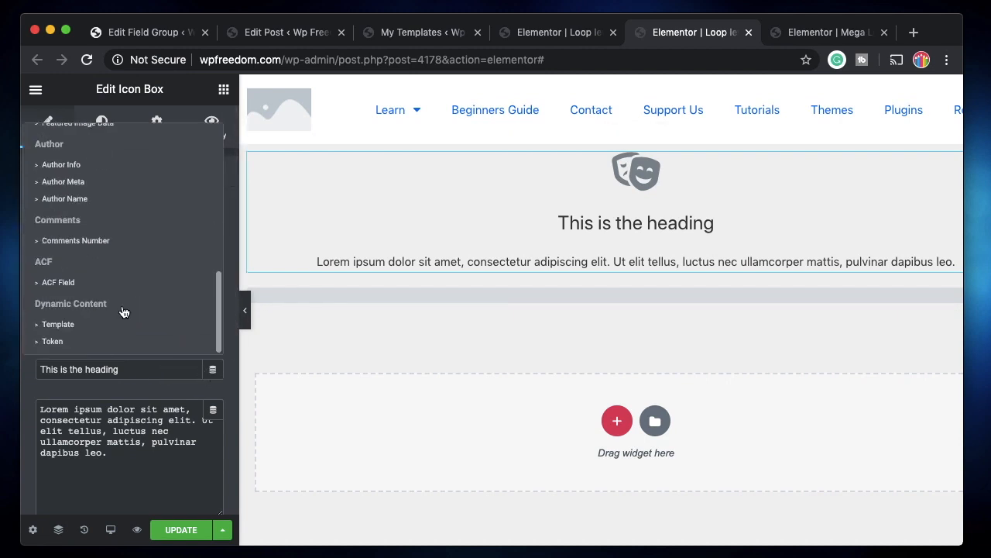
{"action": "left_click", "coordinate": [98, 341]}
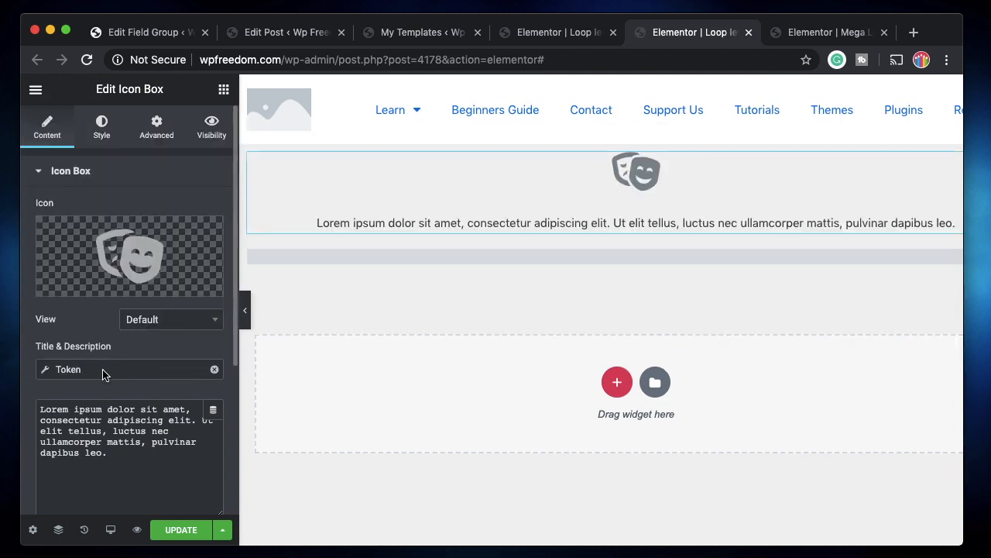
{"action": "left_click", "coordinate": [100, 369]}
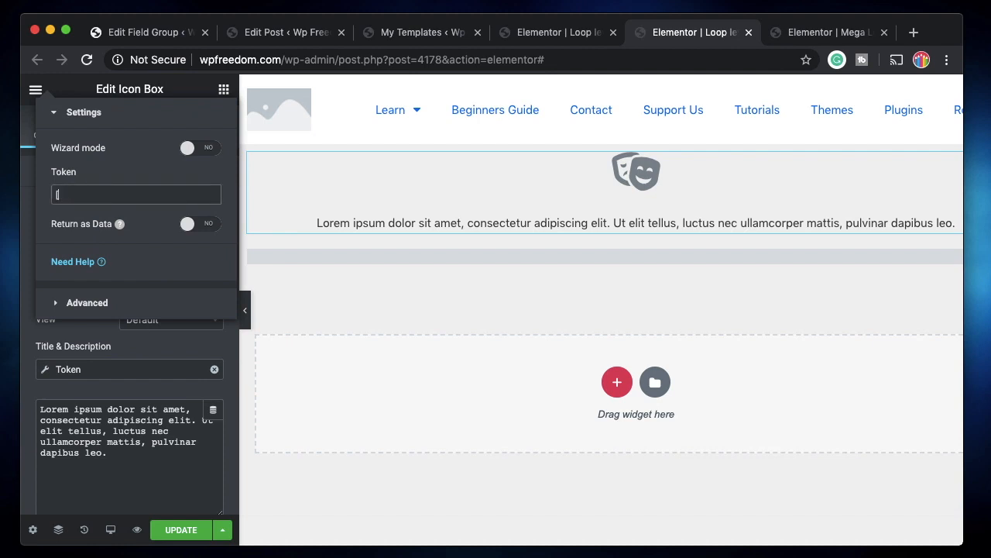
{"action": "type", "text": "[acf:"}
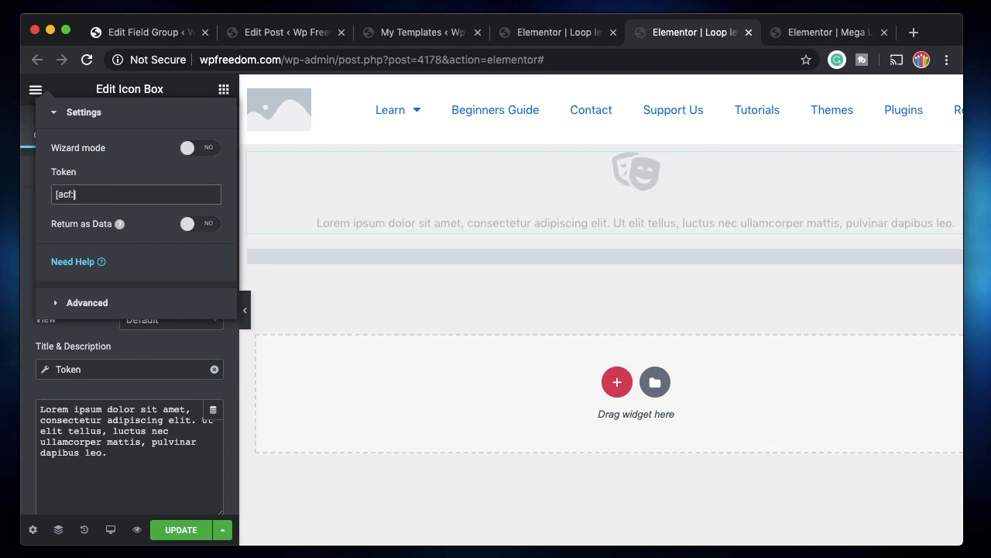
{"action": "left_click", "coordinate": [158, 32]}
{"action": "scroll", "coordinate": [449, 258], "scroll_direction": "up", "scroll_amount": 1}
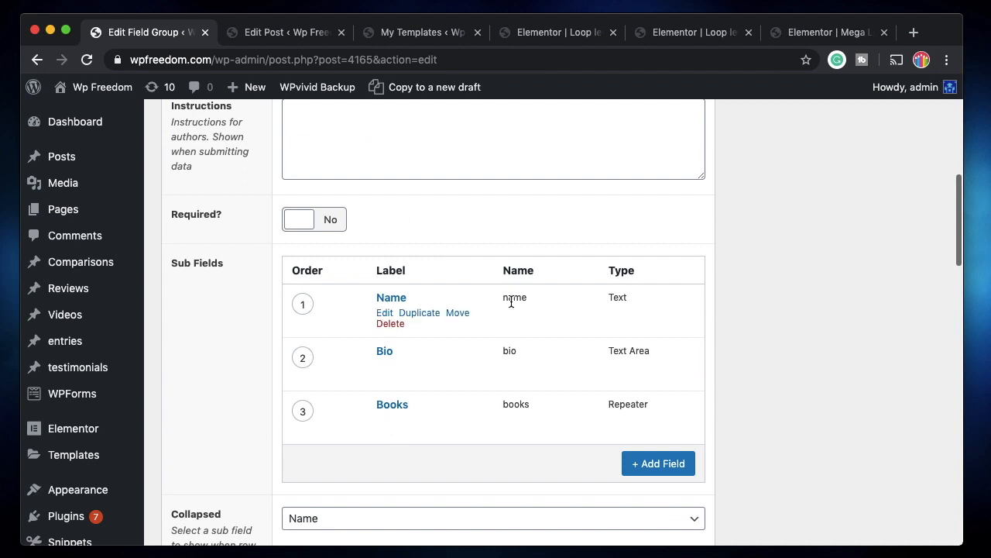
{"action": "left_click", "coordinate": [666, 31]}
{"action": "type", "text": "na"}
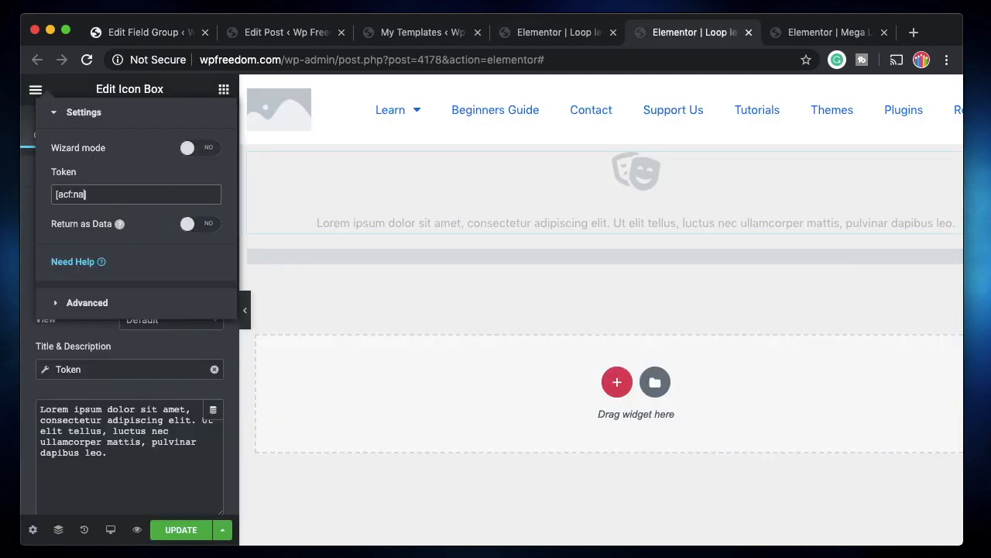
{"action": "left_click", "coordinate": [98, 345]}
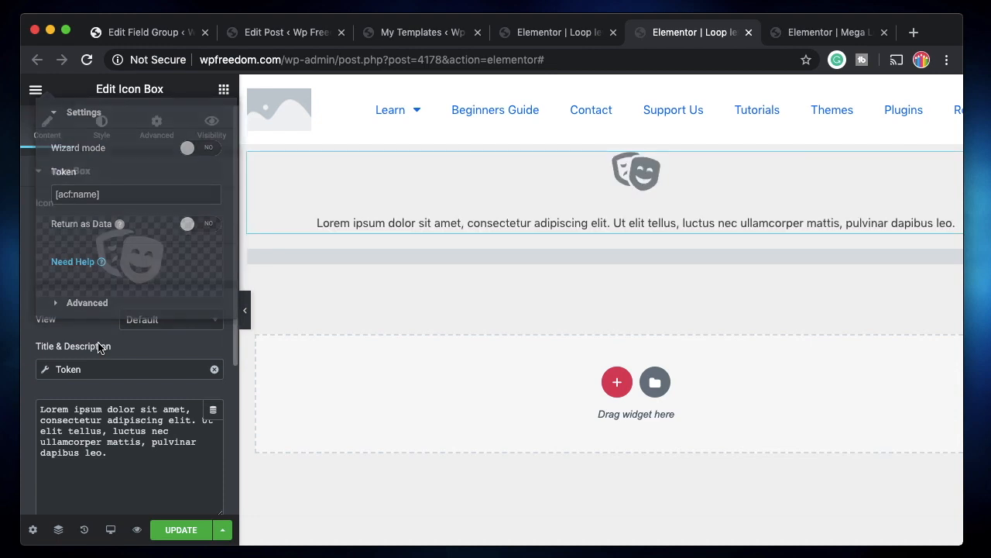
Make the Icon Box description dynamic with the token [acf:bio], checking the field name in the field group.
{"action": "scroll", "coordinate": [133, 381], "scroll_direction": "down", "scroll_amount": 3}
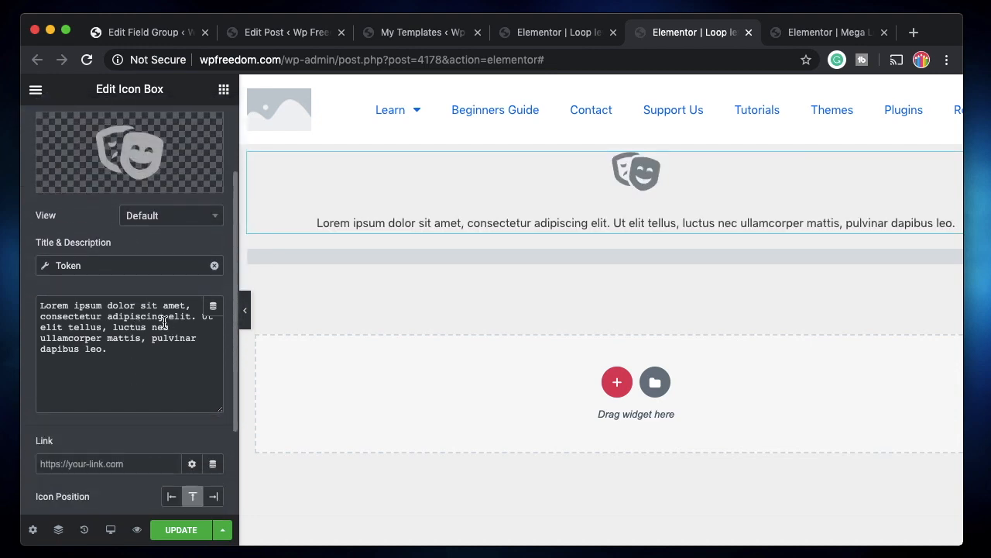
{"action": "left_click", "coordinate": [213, 306]}
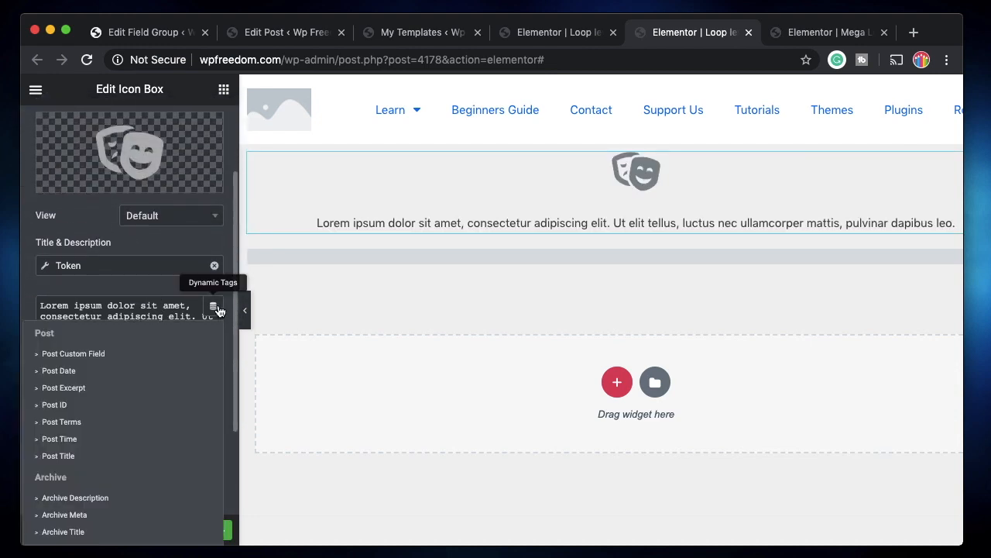
{"action": "scroll", "coordinate": [126, 505], "scroll_direction": "down", "scroll_amount": 5}
{"action": "scroll", "coordinate": [125, 506], "scroll_direction": "down", "scroll_amount": 3}
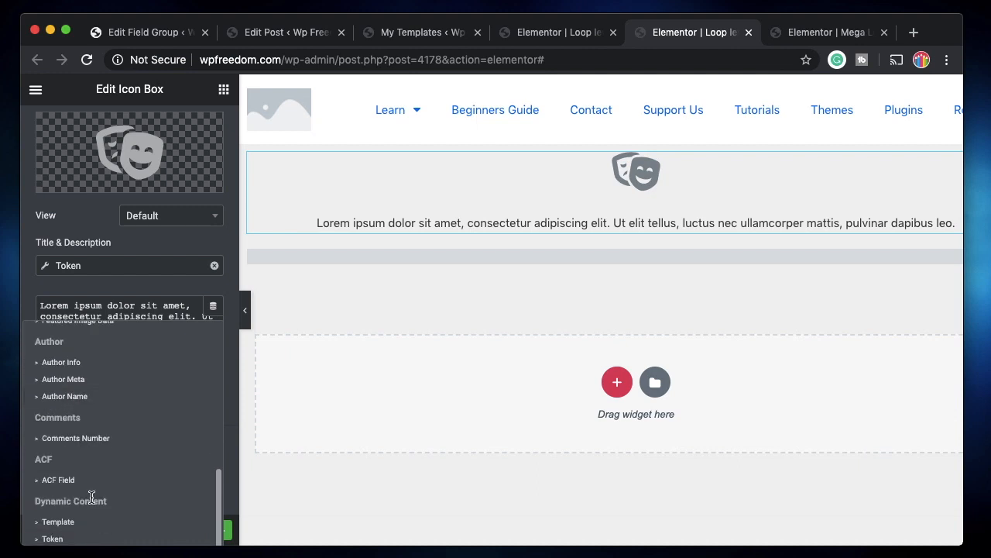
{"action": "left_click", "coordinate": [93, 538]}
{"action": "left_click", "coordinate": [93, 308]}
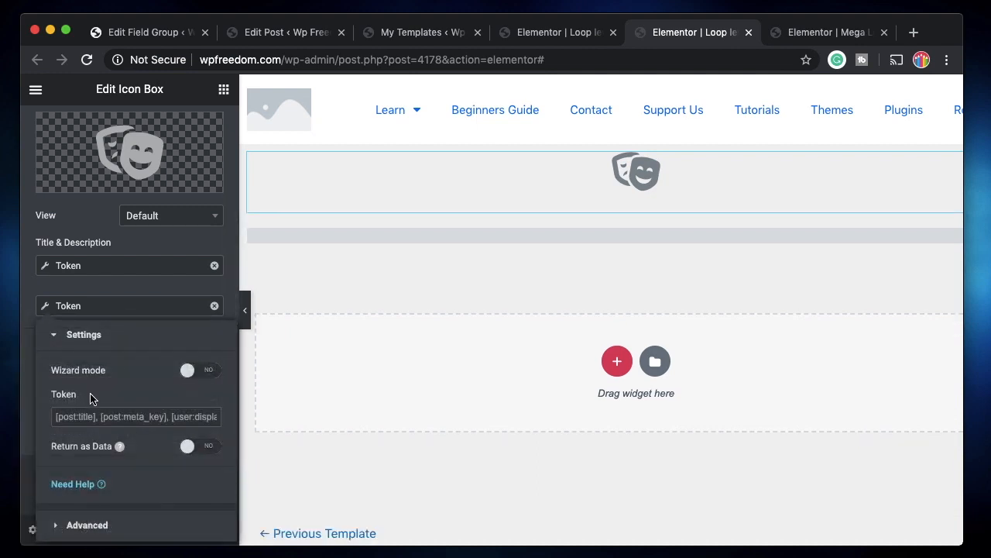
{"action": "left_click", "coordinate": [90, 416]}
{"action": "type", "text": "[]"}
{"action": "key", "text": "Left"}
{"action": "type", "text": "ac"}
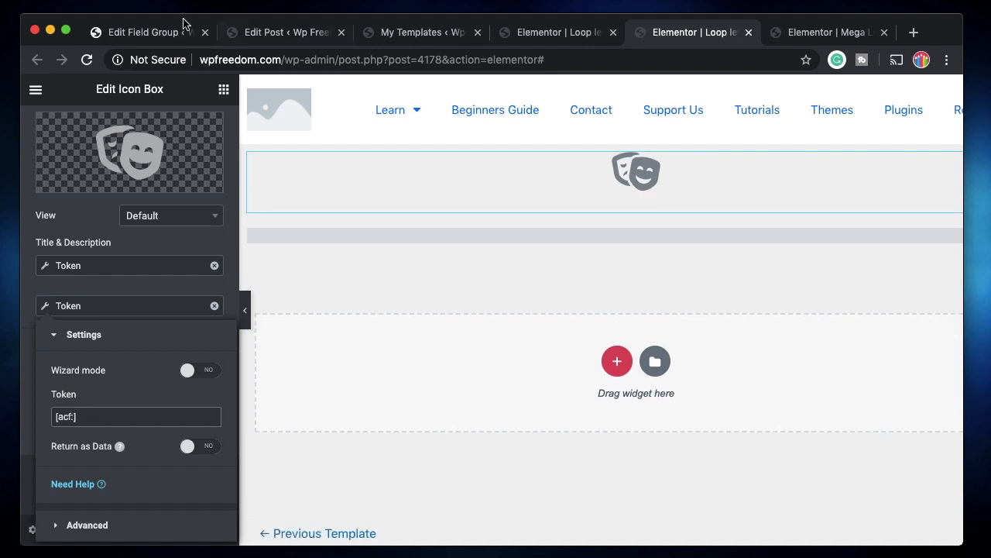
{"action": "left_click", "coordinate": [145, 34]}
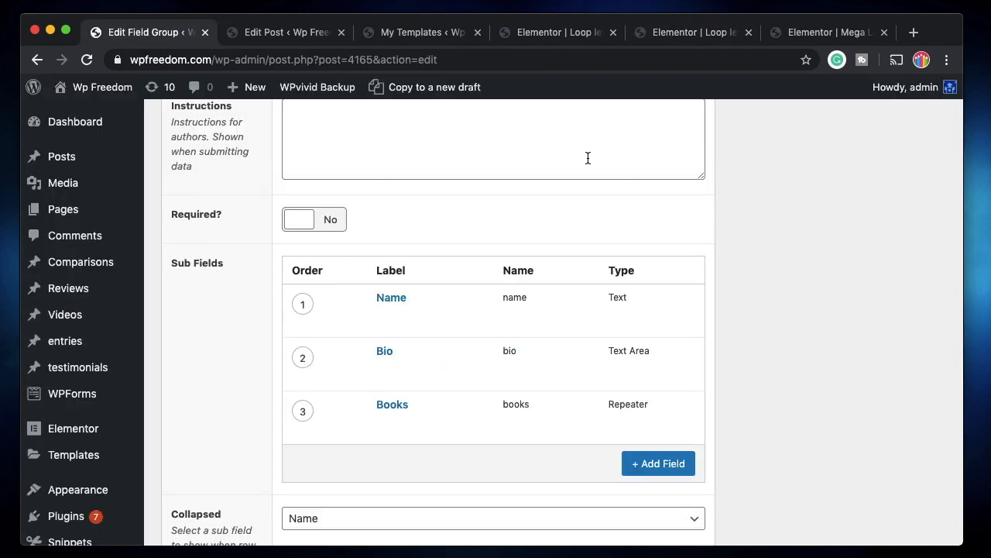
{"action": "left_click", "coordinate": [703, 41]}
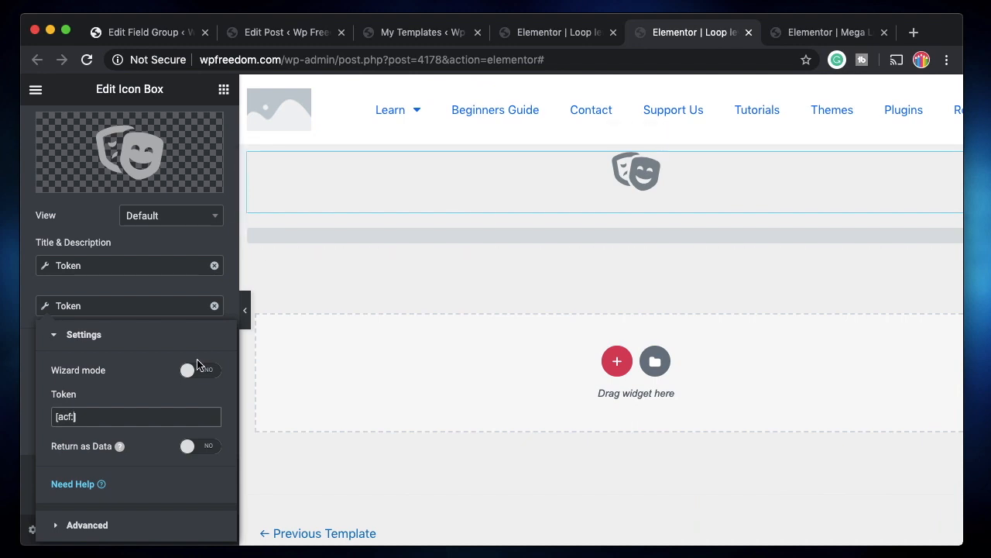
{"action": "type", "text": "io]"}
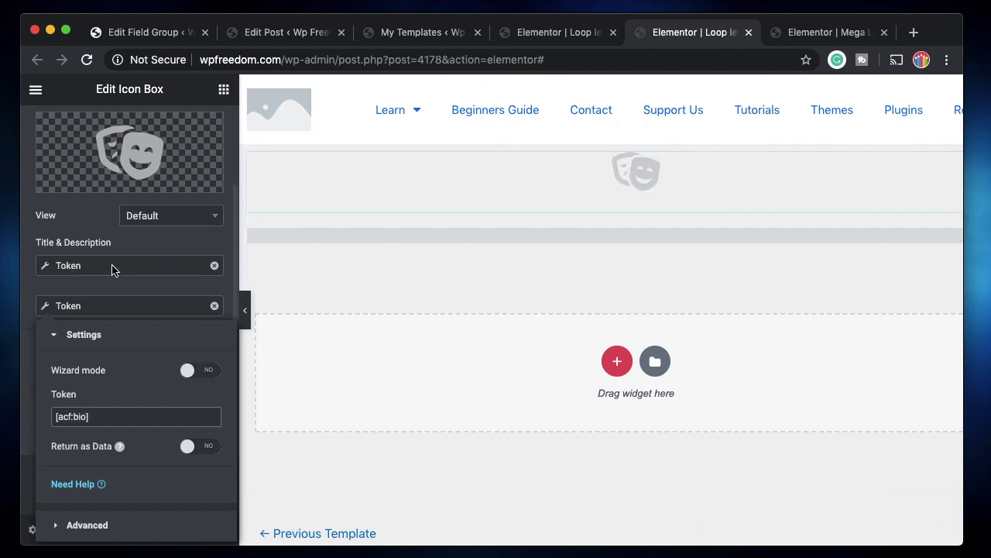
{"action": "left_click", "coordinate": [167, 255]}
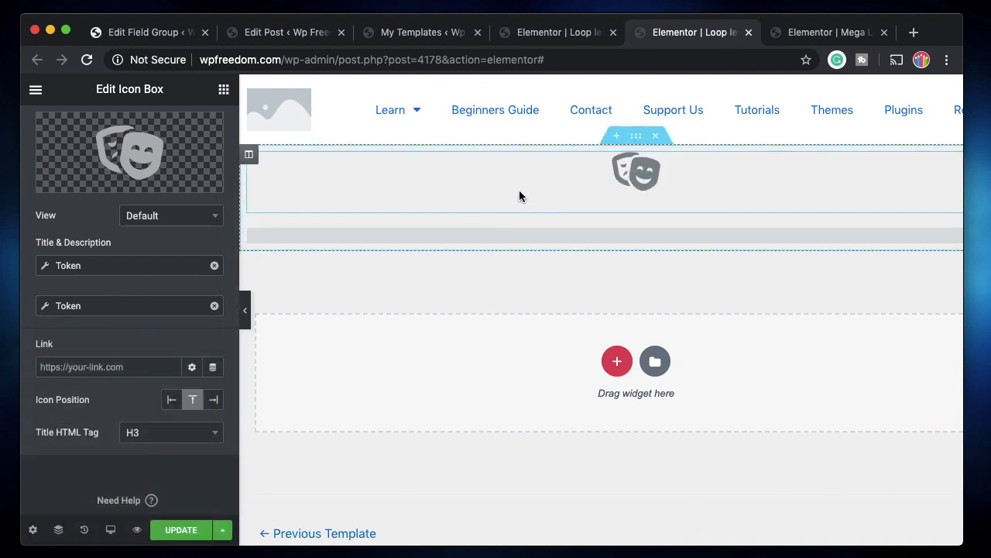
{"action": "left_click", "coordinate": [140, 32]}
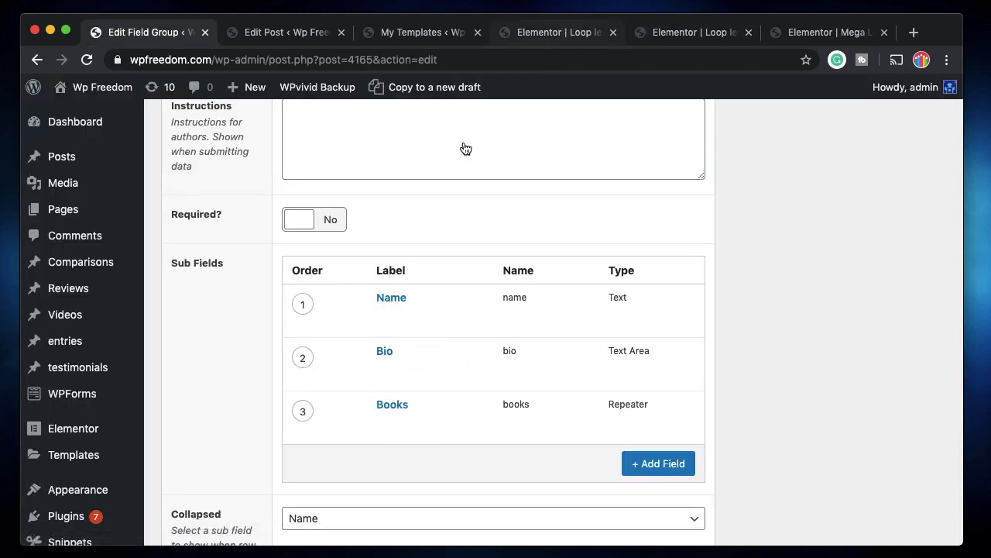
{"action": "mouse_move", "coordinate": [420, 399]}
{"action": "left_click", "coordinate": [689, 35]}
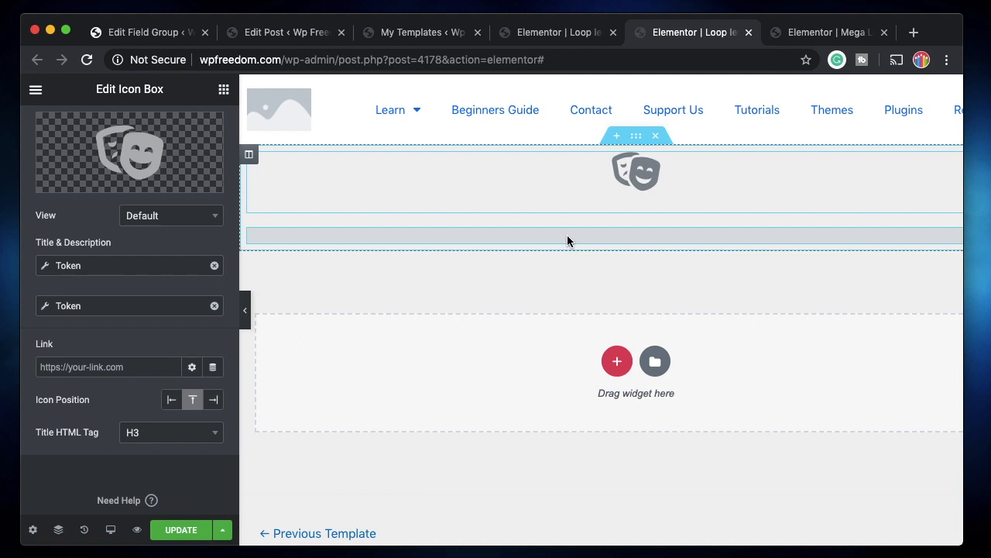
Set the Icon List's icon size to 32 in the Loop level 1 template and update both loop level templates.
{"action": "left_click", "coordinate": [554, 36]}
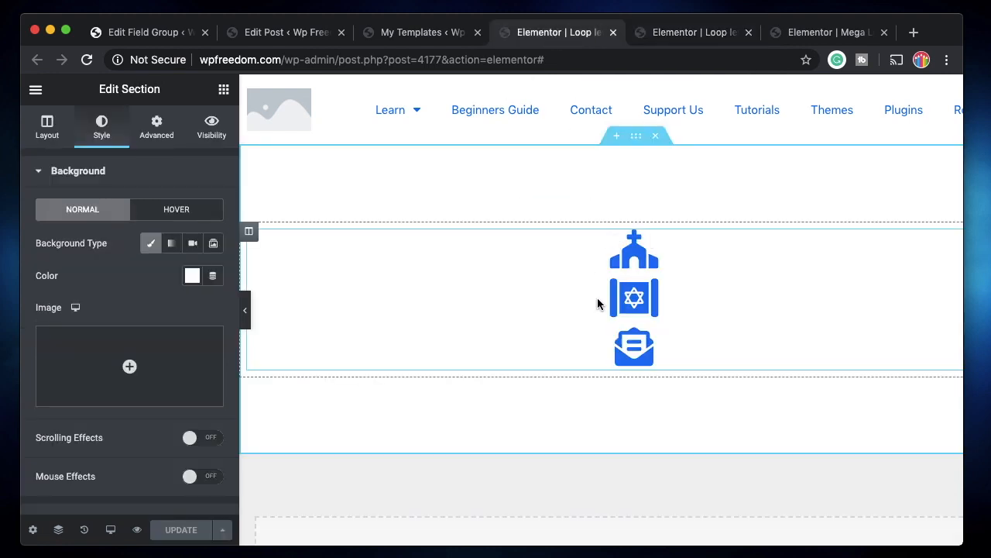
{"action": "left_click", "coordinate": [446, 309]}
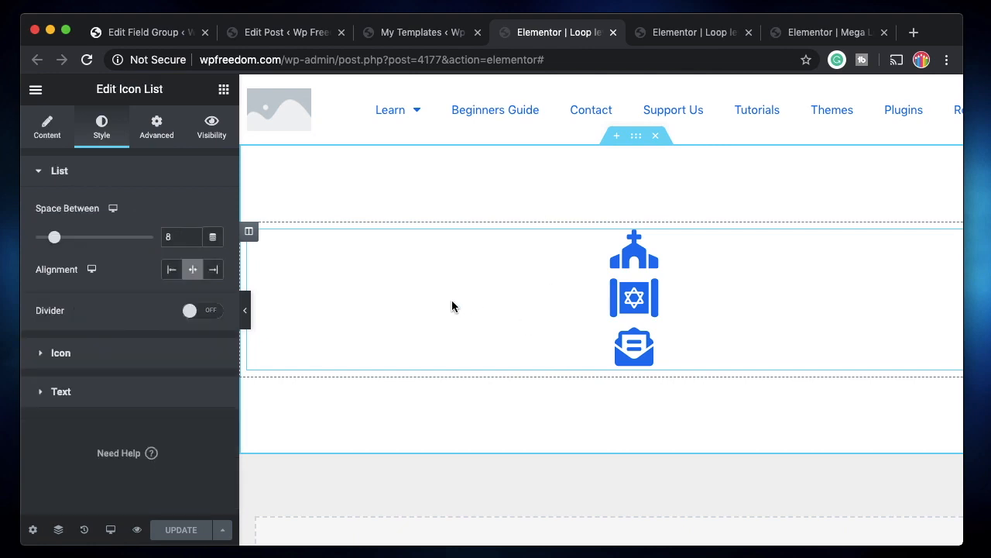
{"action": "left_click", "coordinate": [131, 358]}
{"action": "left_click_drag", "start_coordinate": [92, 346], "coordinate": [68, 344]}
{"action": "left_click", "coordinate": [179, 529]}
{"action": "left_click", "coordinate": [684, 35]}
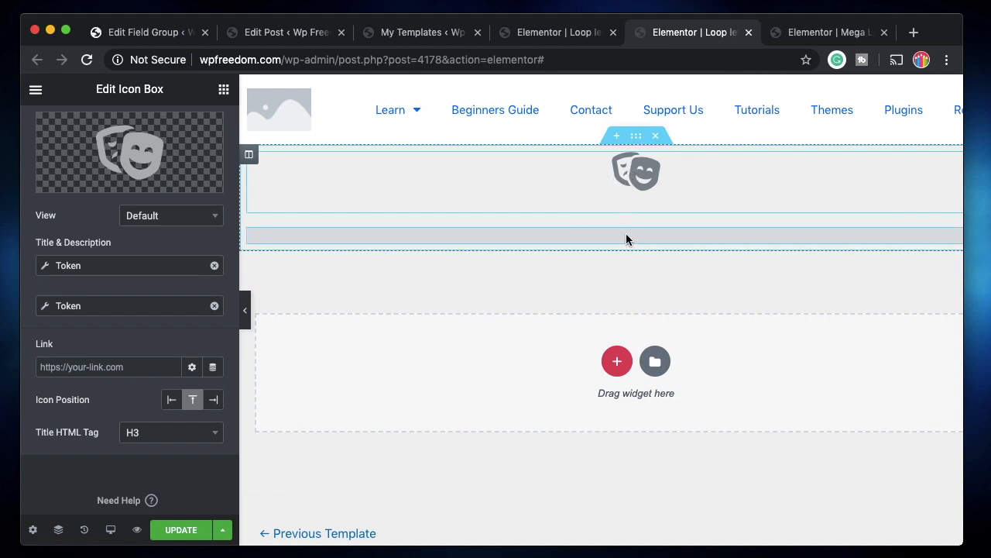
{"action": "left_click", "coordinate": [182, 532]}
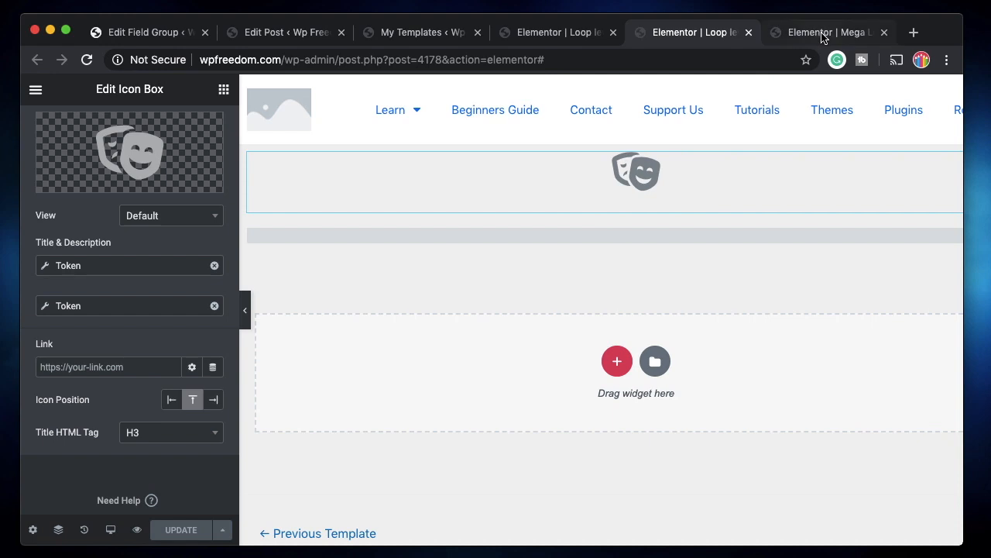
{"action": "left_click", "coordinate": [801, 35]}
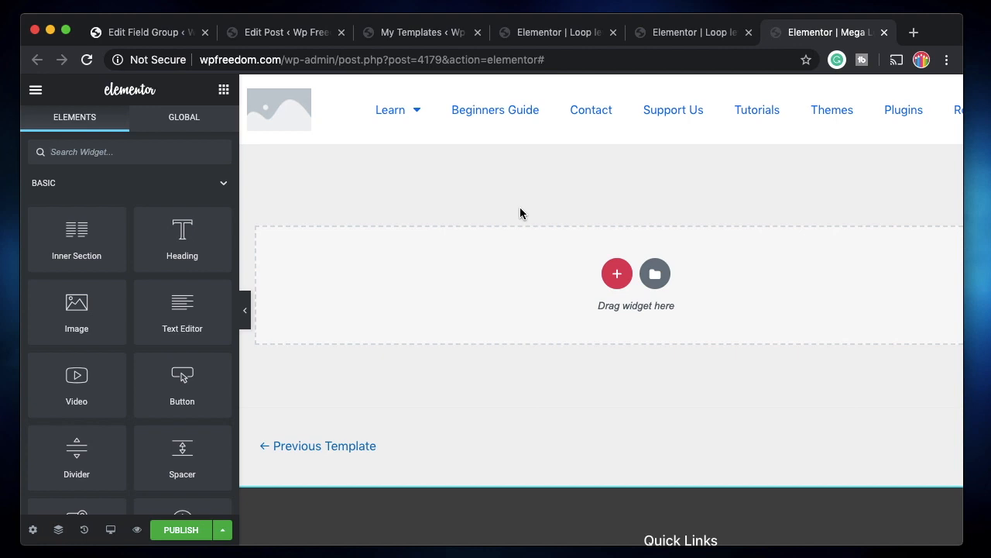
{"action": "left_click", "coordinate": [686, 35]}
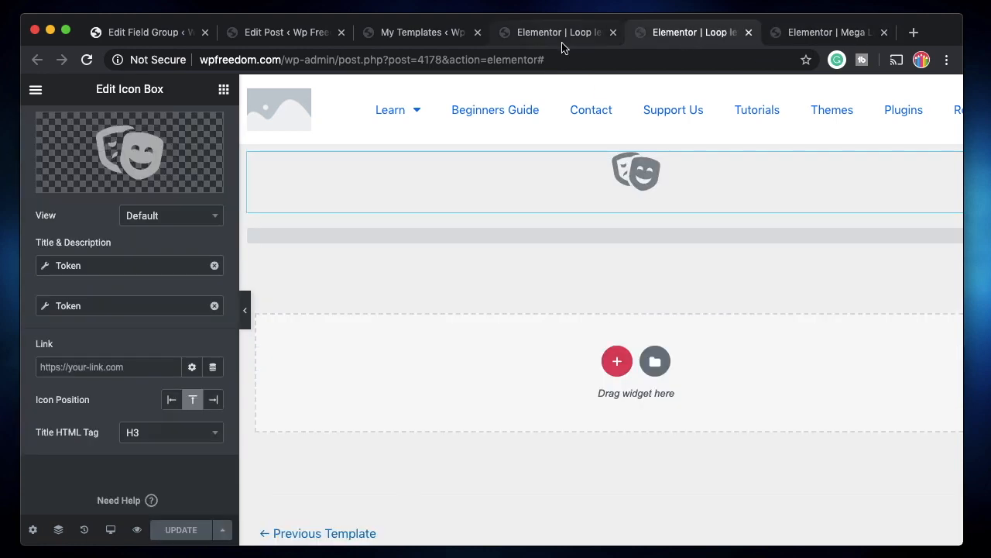
{"action": "left_click", "coordinate": [557, 35]}
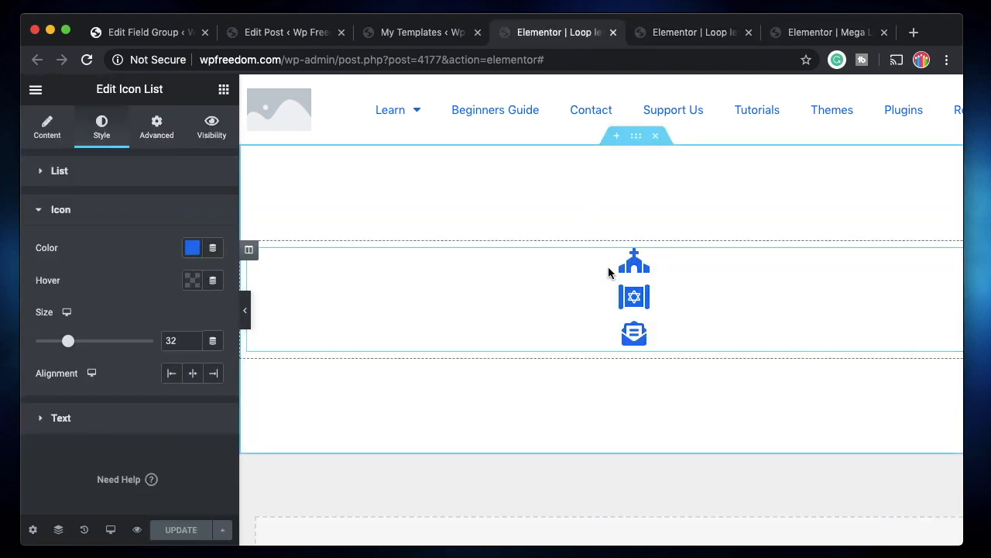
{"action": "left_click", "coordinate": [692, 32]}
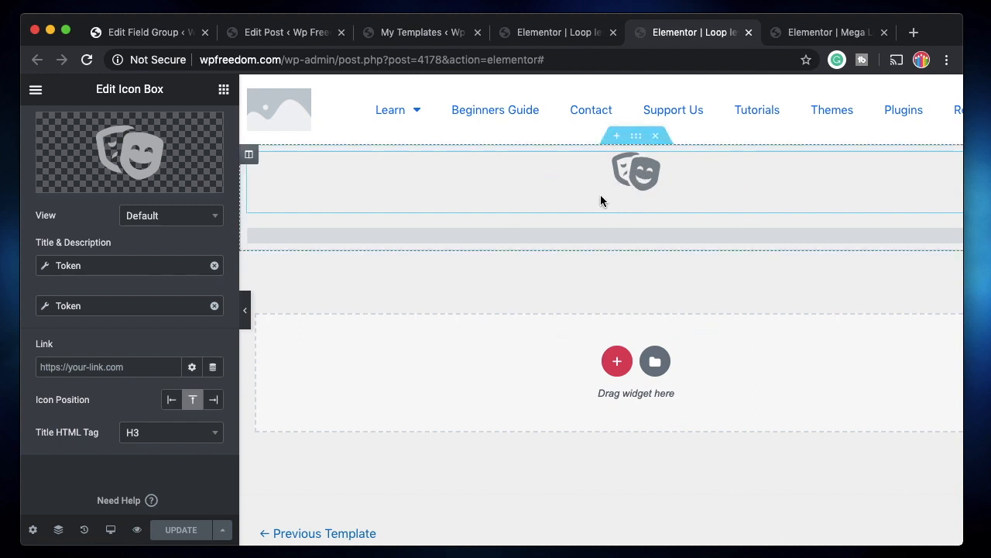
Add a single-column section to the empty Mega template.
{"action": "left_click", "coordinate": [813, 37]}
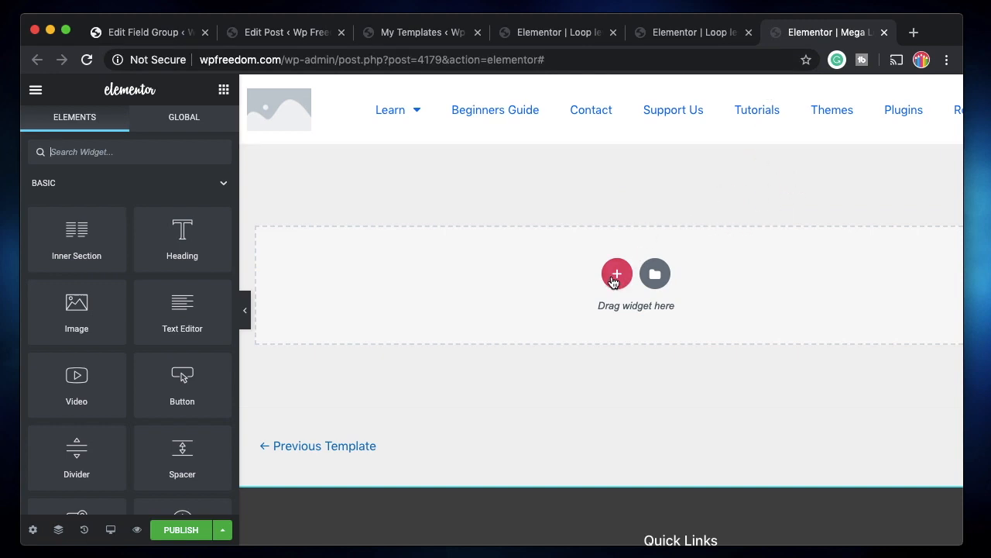
{"action": "left_click", "coordinate": [615, 276]}
{"action": "left_click", "coordinate": [429, 325]}
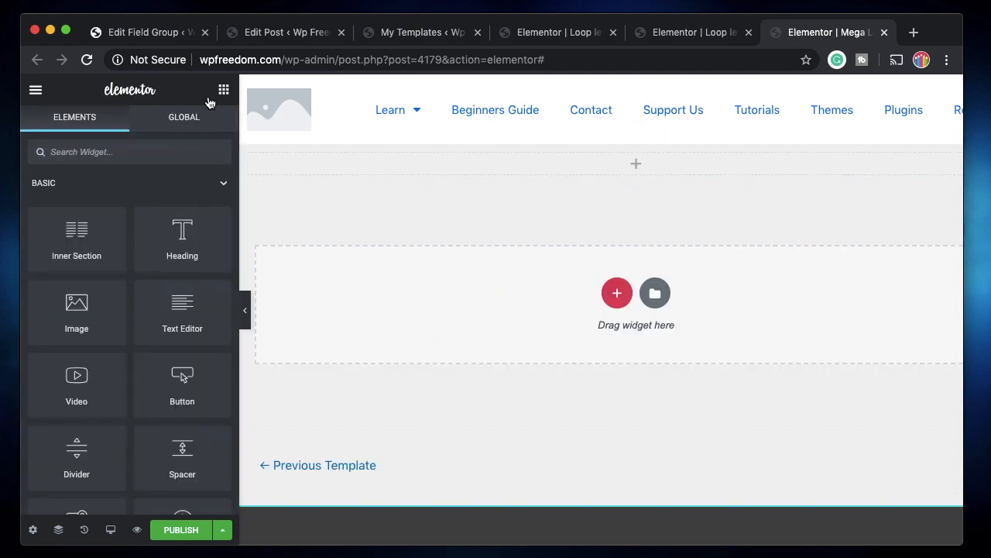
Add an ACF Repeater widget to the empty section and set its repeater field to Author [author].
{"action": "type", "text": "acf"}
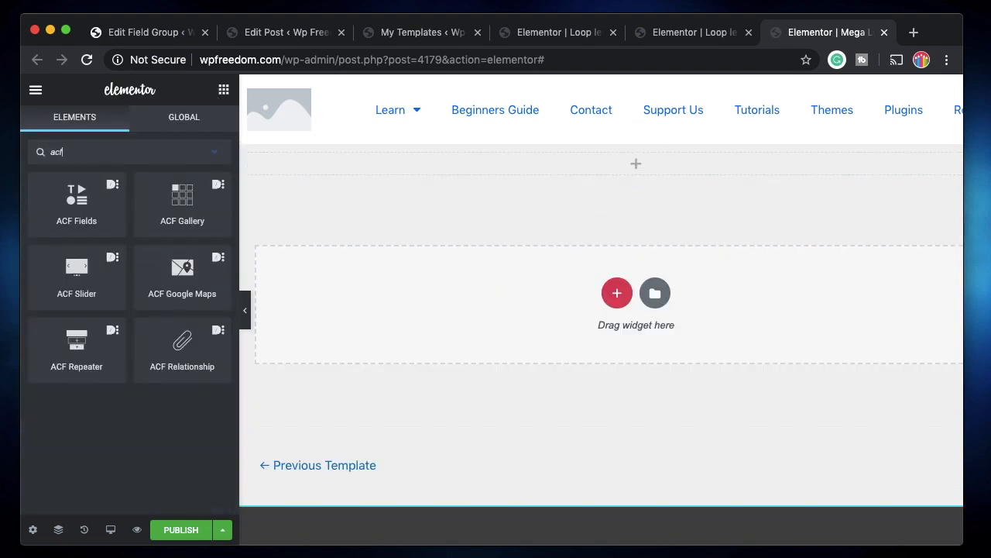
{"action": "left_click_drag", "start_coordinate": [75, 355], "coordinate": [532, 163]}
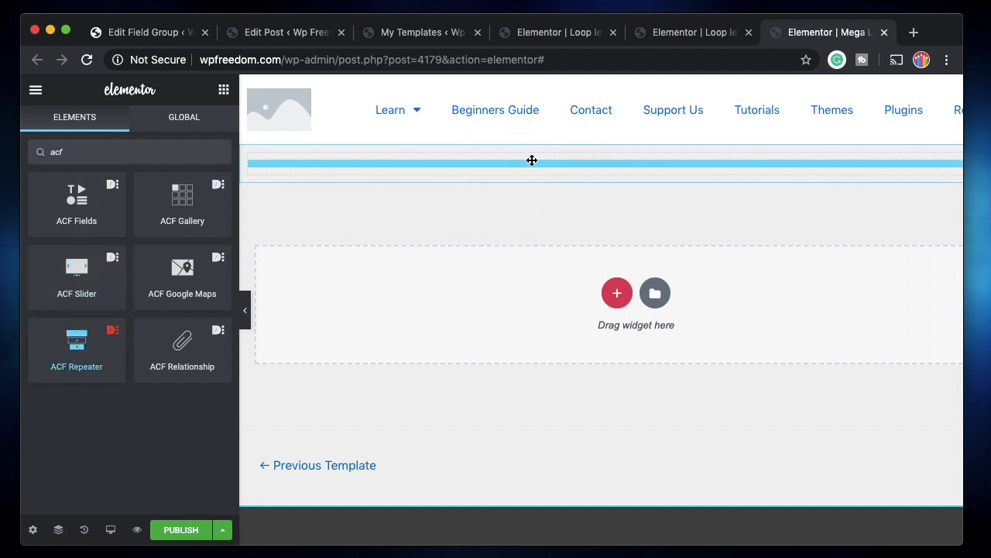
{"action": "left_click_drag", "start_coordinate": [532, 161], "coordinate": [531, 158]}
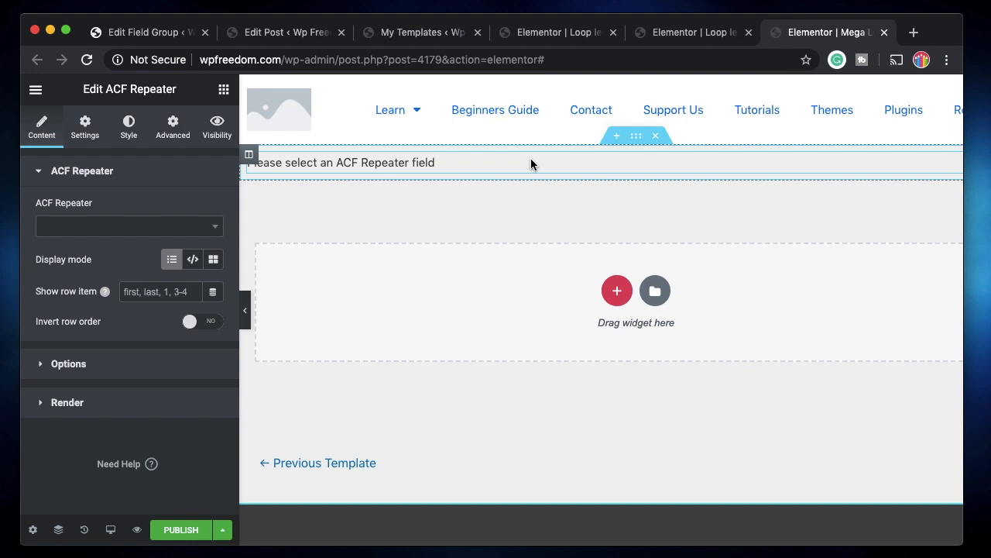
{"action": "left_click", "coordinate": [203, 233]}
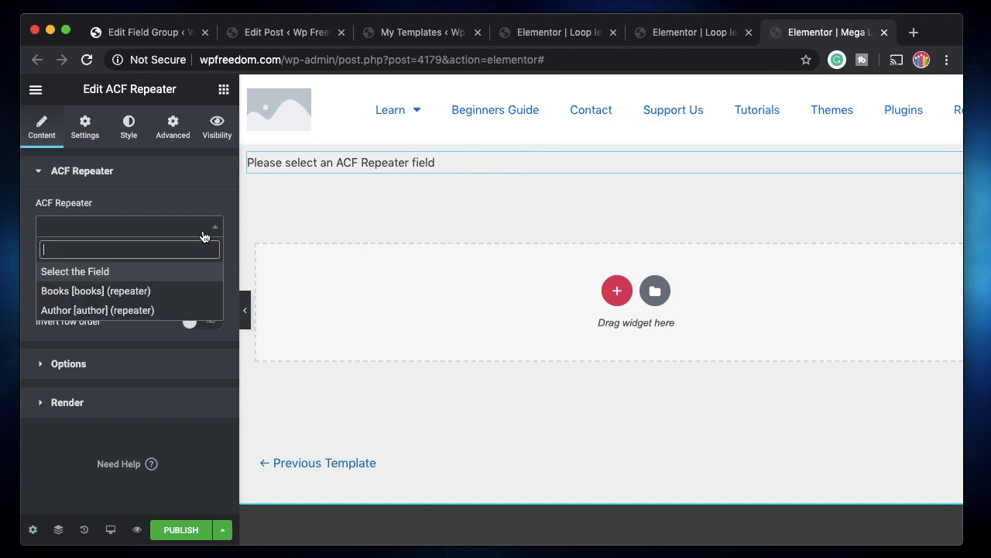
{"action": "left_click", "coordinate": [108, 309]}
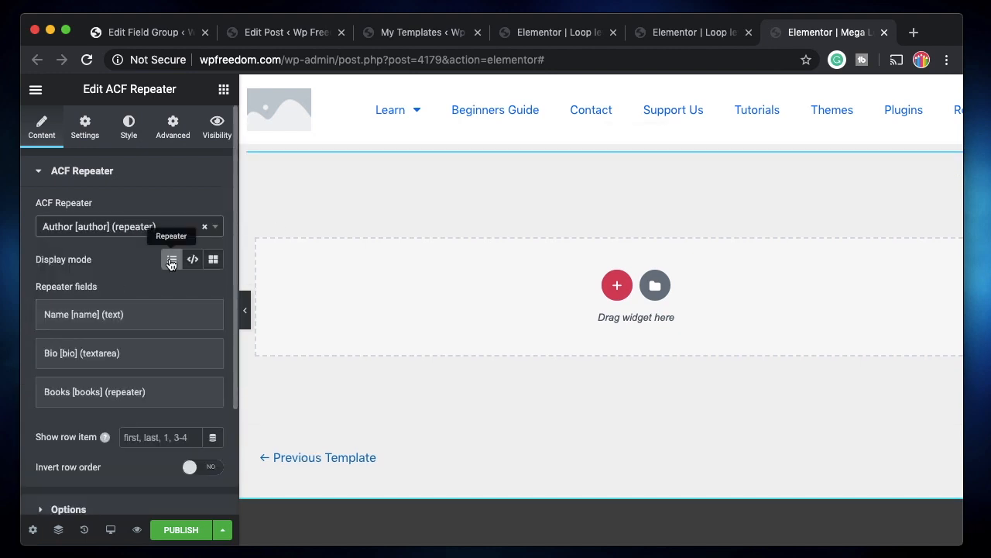
Display the Author repeater with the Loop level 2 template and publish the Mega Loop template.
{"action": "left_click", "coordinate": [213, 258]}
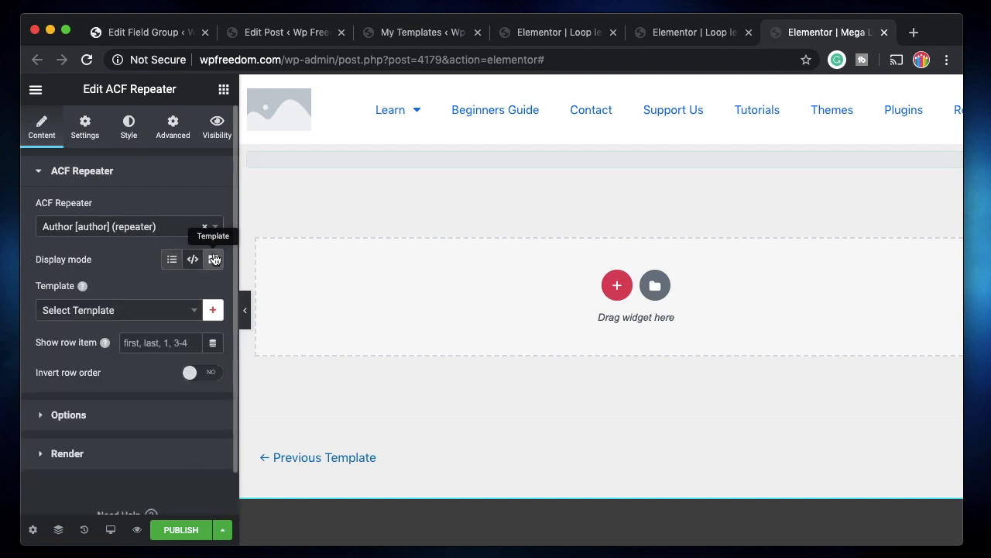
{"action": "left_click", "coordinate": [195, 311]}
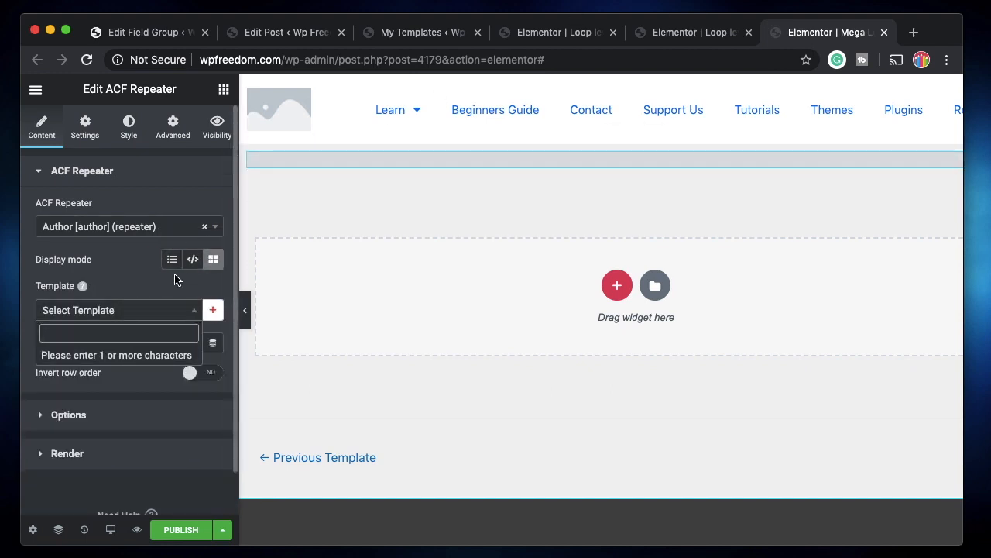
{"action": "type", "text": "loop"}
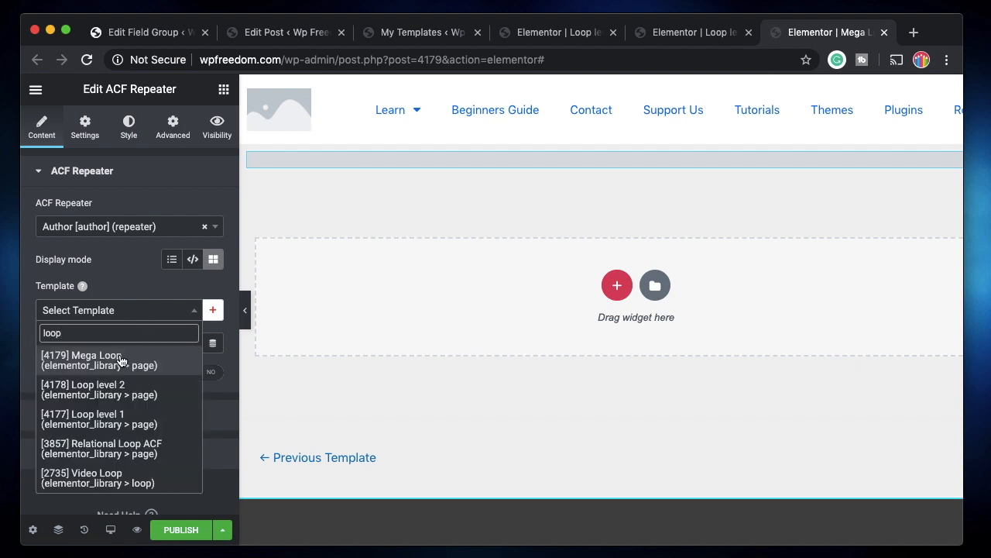
{"action": "left_click", "coordinate": [122, 394]}
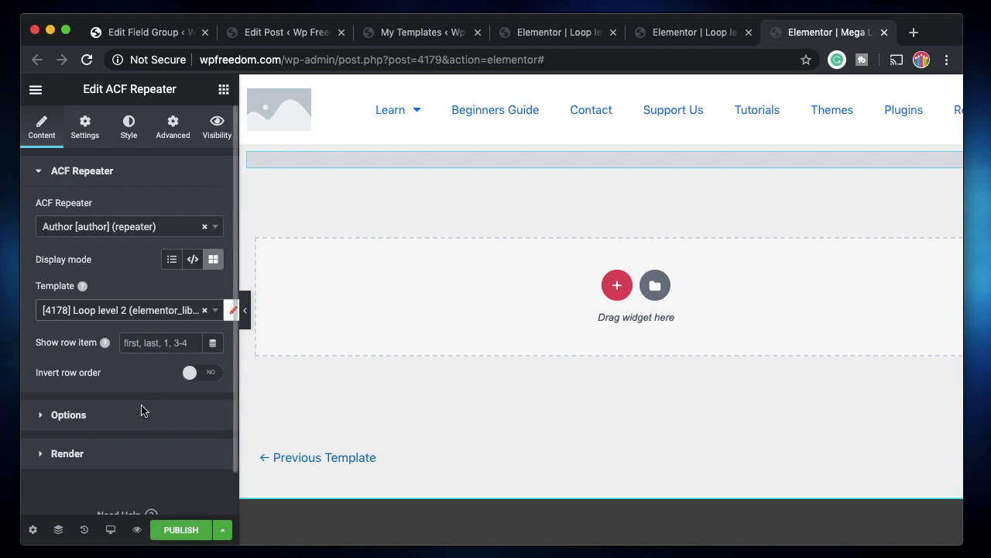
{"action": "left_click", "coordinate": [180, 530]}
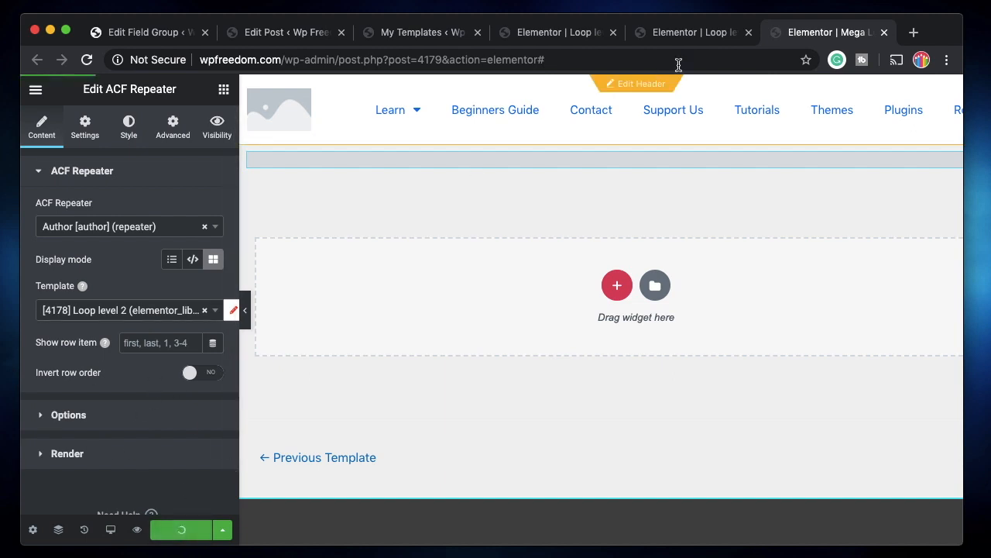
In the Loop level 2 template, render the Books repeater as Natual with an empty separator and update.
{"action": "left_click", "coordinate": [695, 35]}
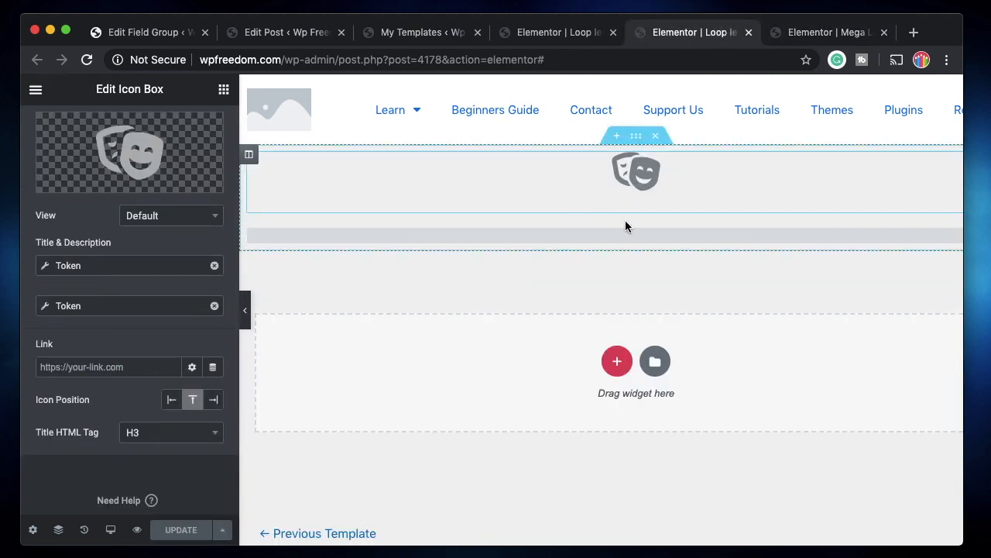
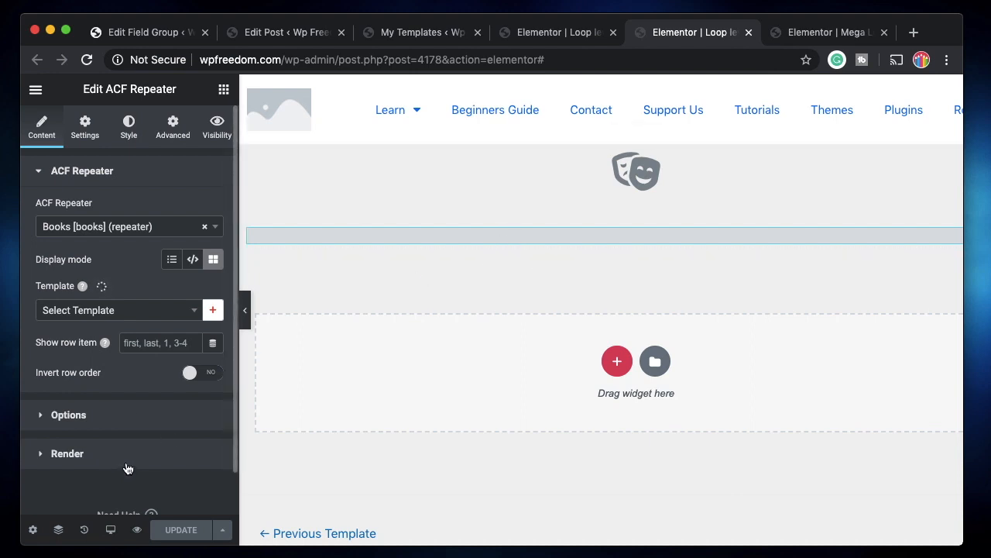
{"action": "left_click", "coordinate": [101, 443]}
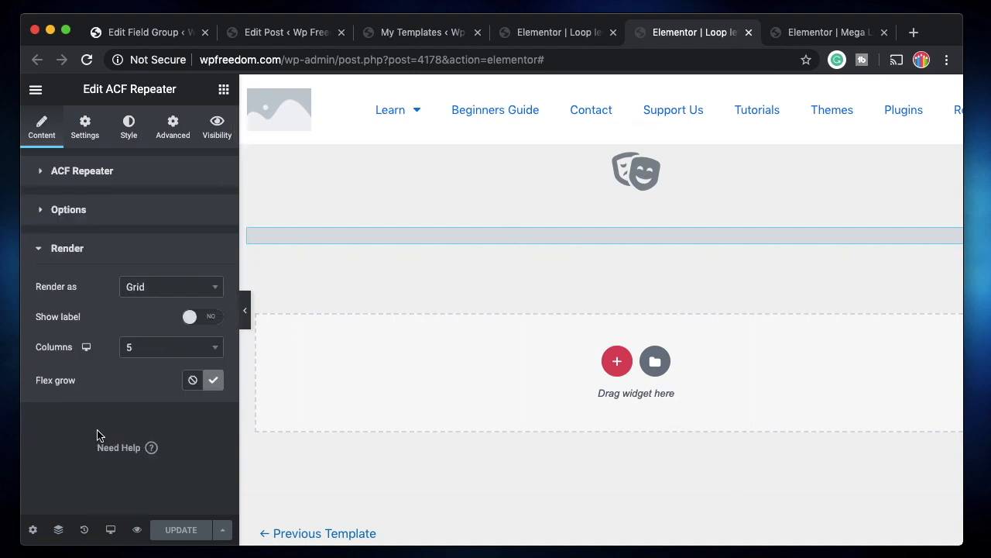
{"action": "left_click", "coordinate": [173, 290]}
{"action": "left_click", "coordinate": [149, 339]}
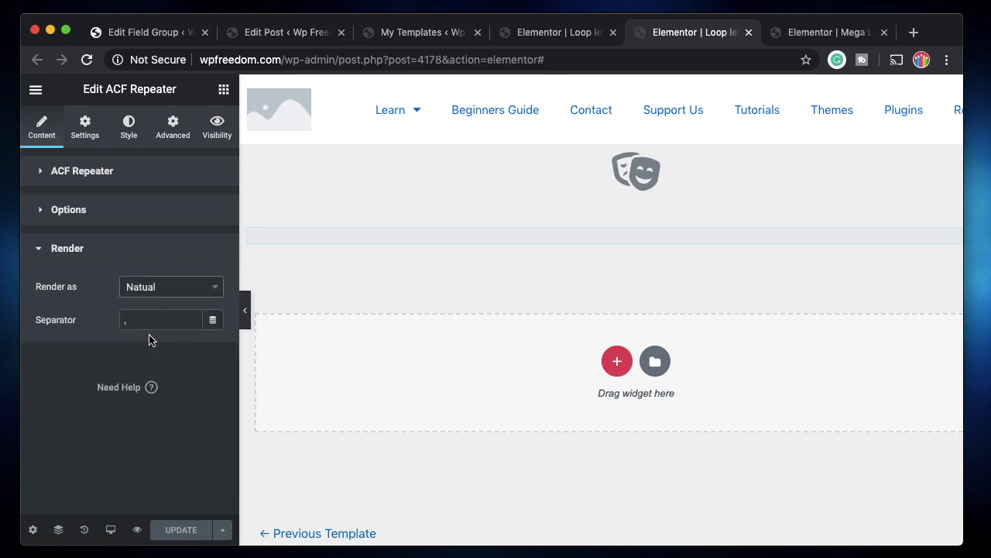
{"action": "left_click", "coordinate": [97, 258]}
{"action": "left_click", "coordinate": [98, 256]}
{"action": "left_click", "coordinate": [158, 288]}
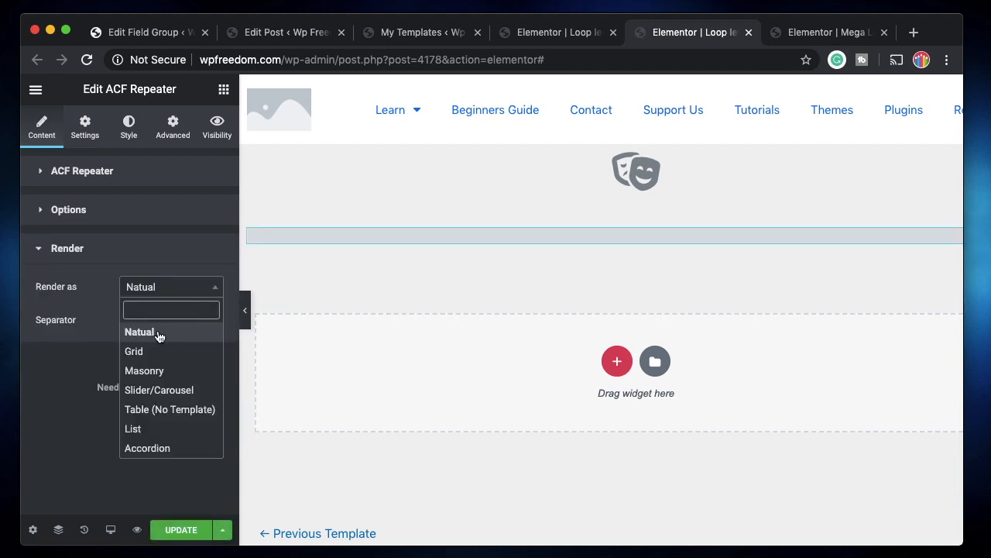
{"action": "left_click", "coordinate": [159, 335]}
{"action": "left_click", "coordinate": [108, 256]}
{"action": "left_click", "coordinate": [181, 530]}
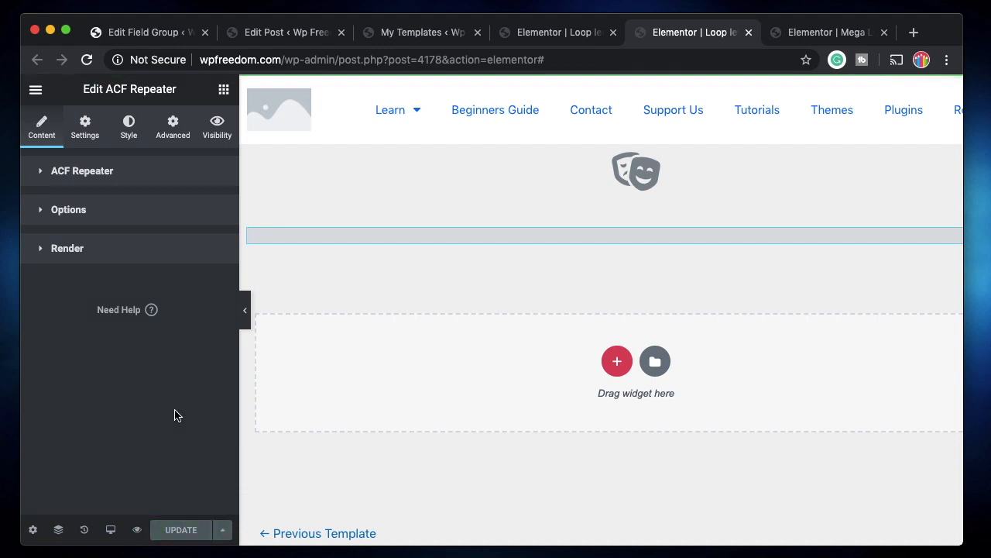
Render the Books repeater in Loop level 2 as Slider/Carousel, update the template and check the carousel options.
{"action": "left_click", "coordinate": [128, 252]}
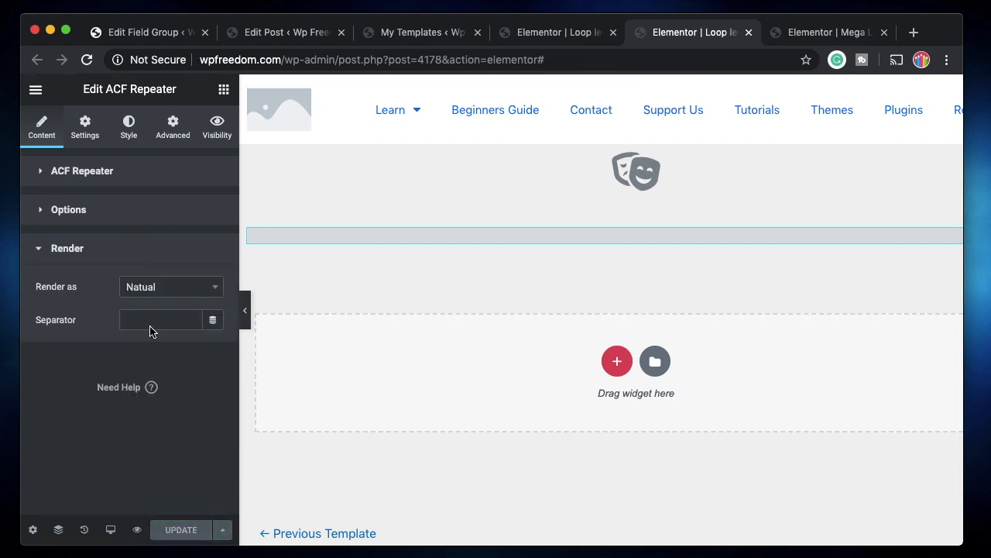
{"action": "left_click", "coordinate": [189, 290]}
{"action": "left_click", "coordinate": [170, 392]}
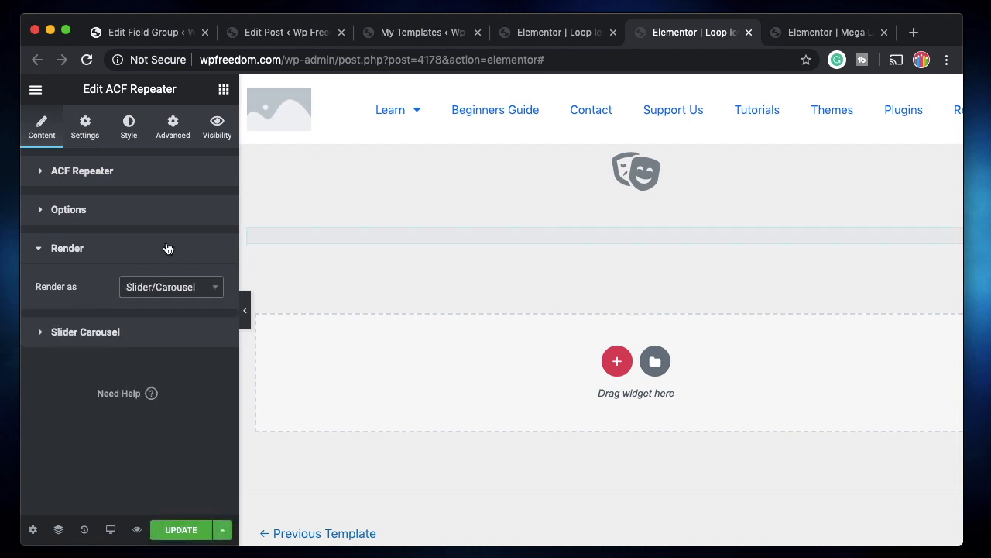
{"action": "left_click", "coordinate": [173, 531]}
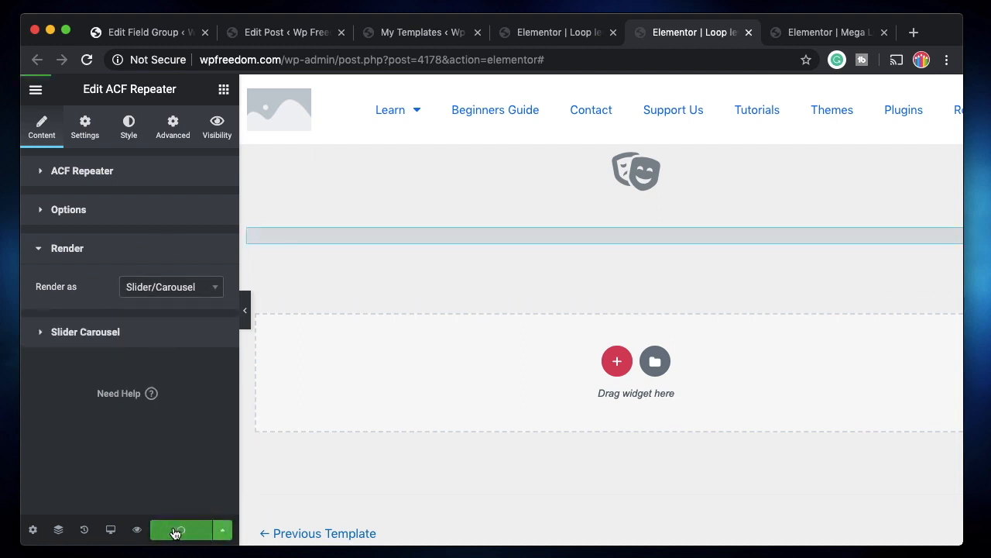
{"action": "left_click", "coordinate": [135, 342]}
{"action": "scroll", "coordinate": [132, 310], "scroll_direction": "down", "scroll_amount": 2}
{"action": "left_click", "coordinate": [132, 237]}
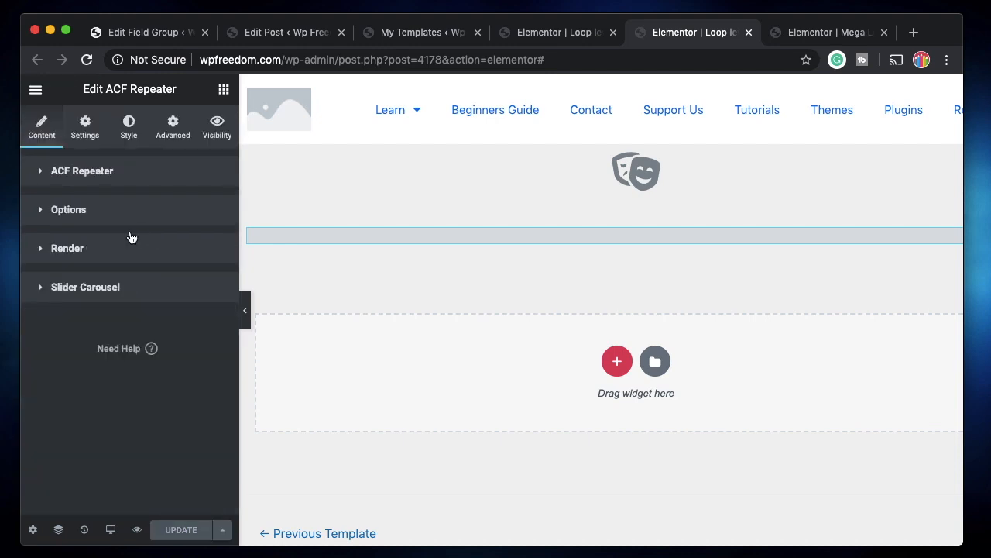
Add a heading reading "Books by this author:" between the Icon Box and the Books repeater.
{"action": "left_click", "coordinate": [223, 90]}
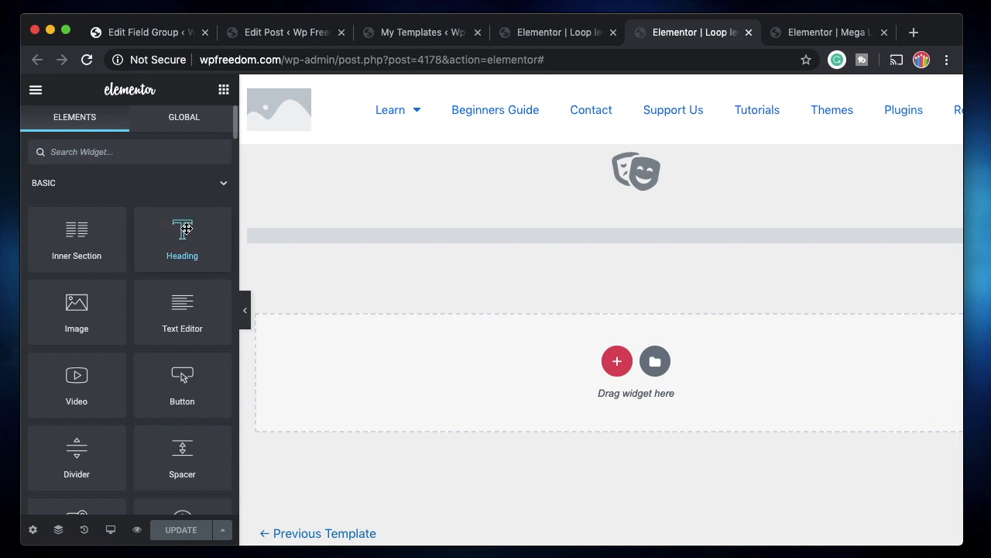
{"action": "left_click_drag", "start_coordinate": [181, 226], "coordinate": [527, 212]}
{"action": "triple_click", "coordinate": [149, 225]}
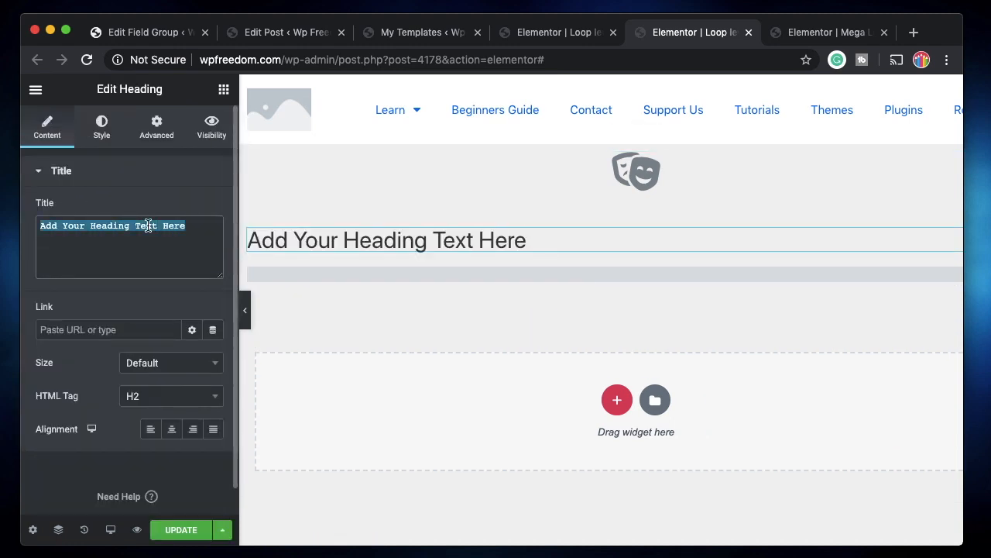
{"action": "type", "text": "Books by this author:"}
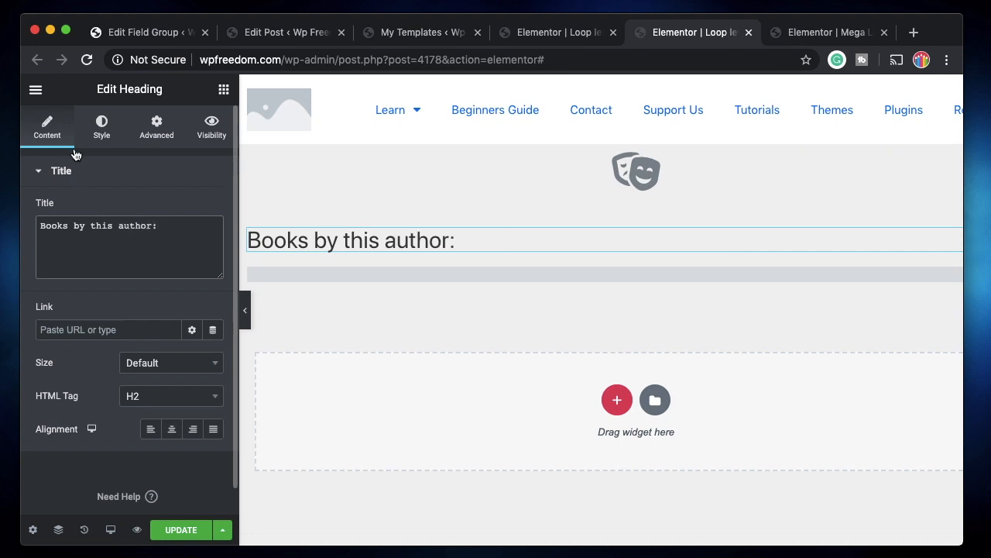
Style the "Books by this author:" heading with black text and a Bold font weight.
{"action": "left_click", "coordinate": [94, 138]}
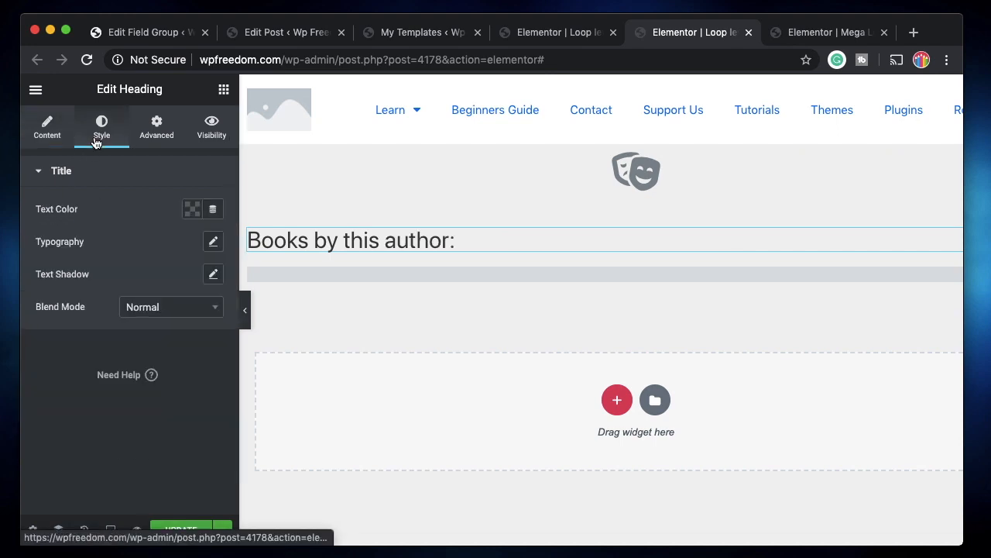
{"action": "left_click", "coordinate": [193, 211]}
{"action": "left_click", "coordinate": [284, 245]}
{"action": "left_click", "coordinate": [135, 189]}
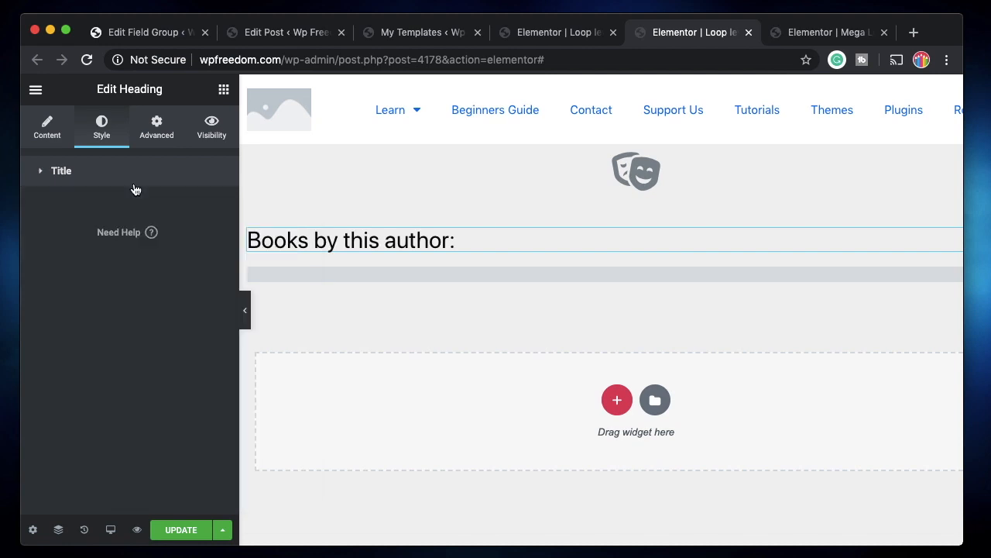
{"action": "left_click", "coordinate": [142, 179]}
{"action": "left_click", "coordinate": [213, 243]}
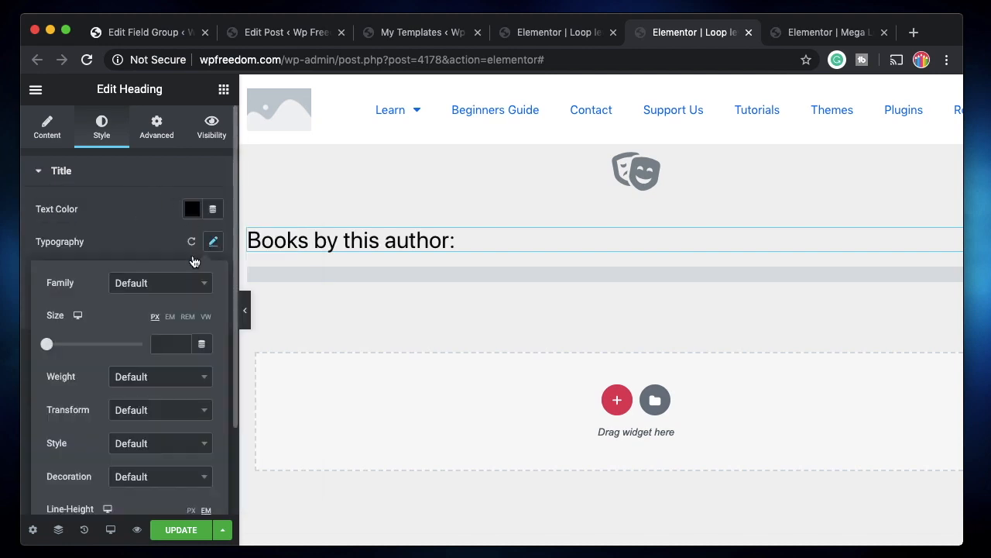
{"action": "left_click", "coordinate": [154, 382]}
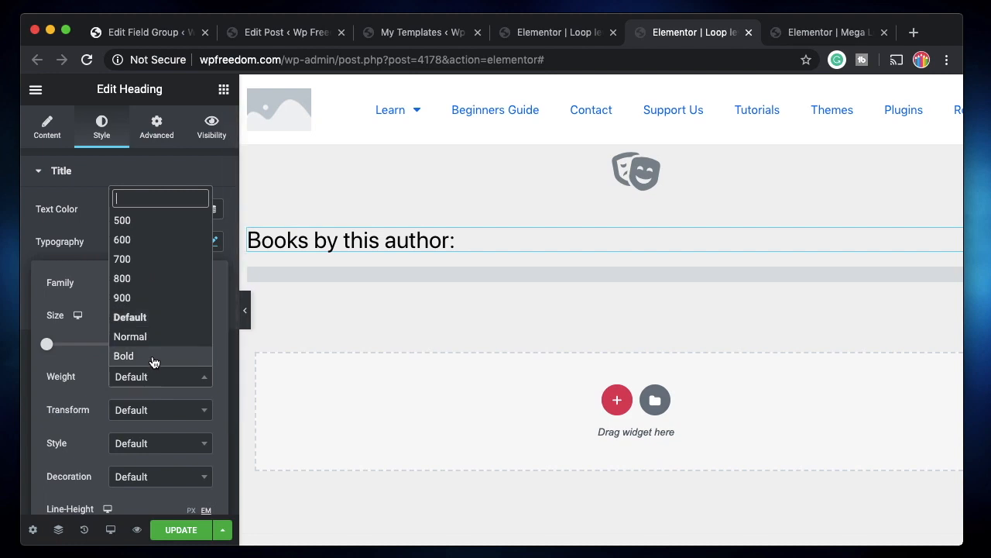
{"action": "left_click", "coordinate": [153, 357]}
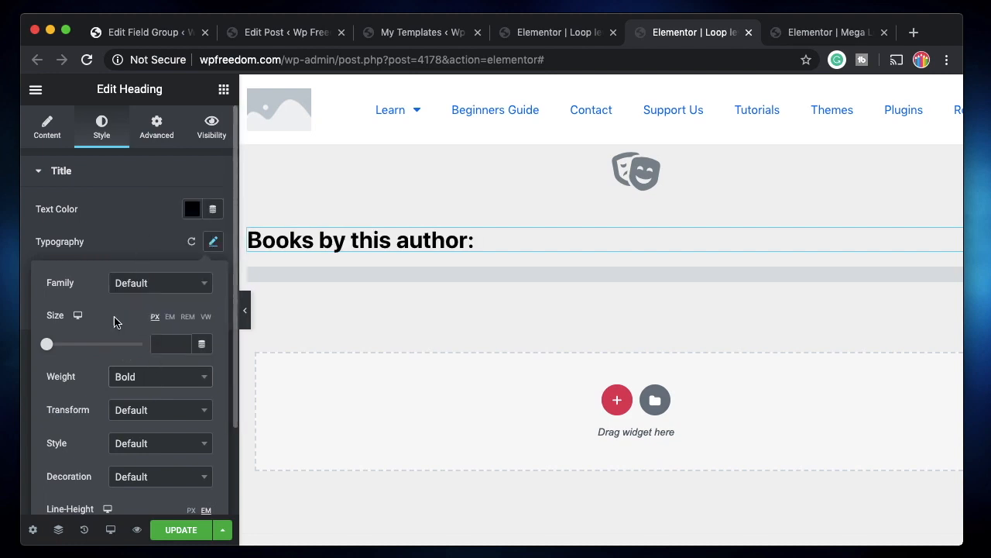
{"action": "left_click", "coordinate": [140, 204]}
Center-align the "Books by this author:" heading and update the Loop level 2 template.
{"action": "left_click", "coordinate": [47, 128]}
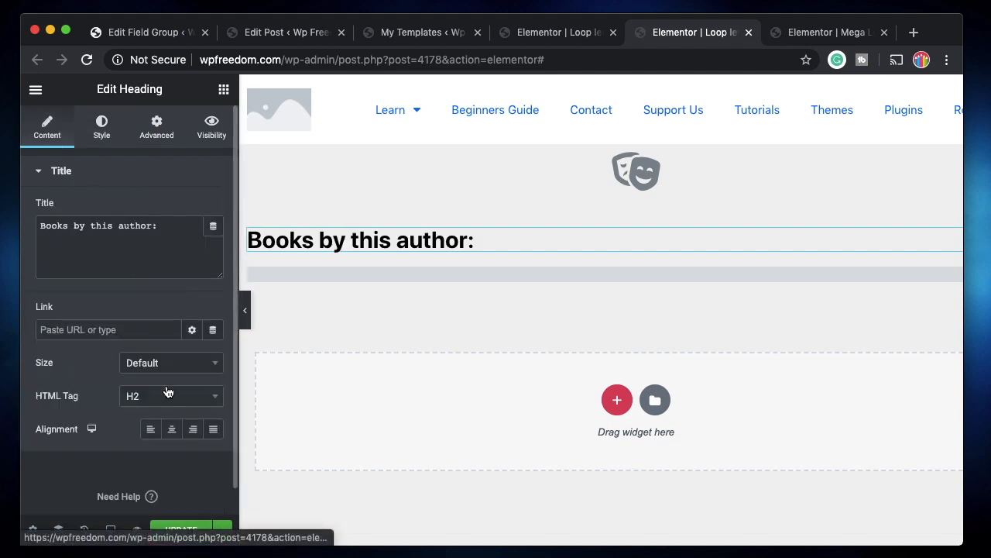
{"action": "left_click", "coordinate": [174, 429]}
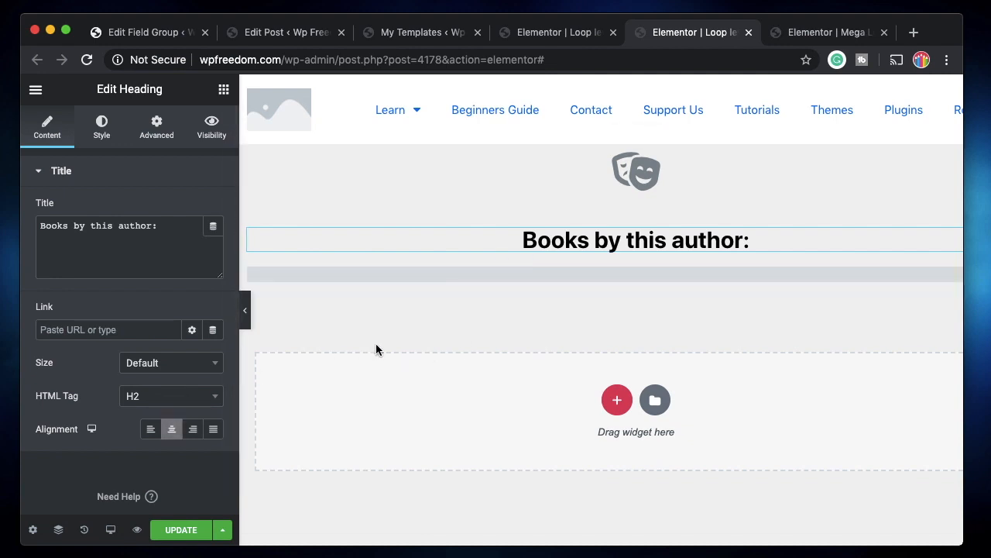
{"action": "left_click", "coordinate": [182, 529]}
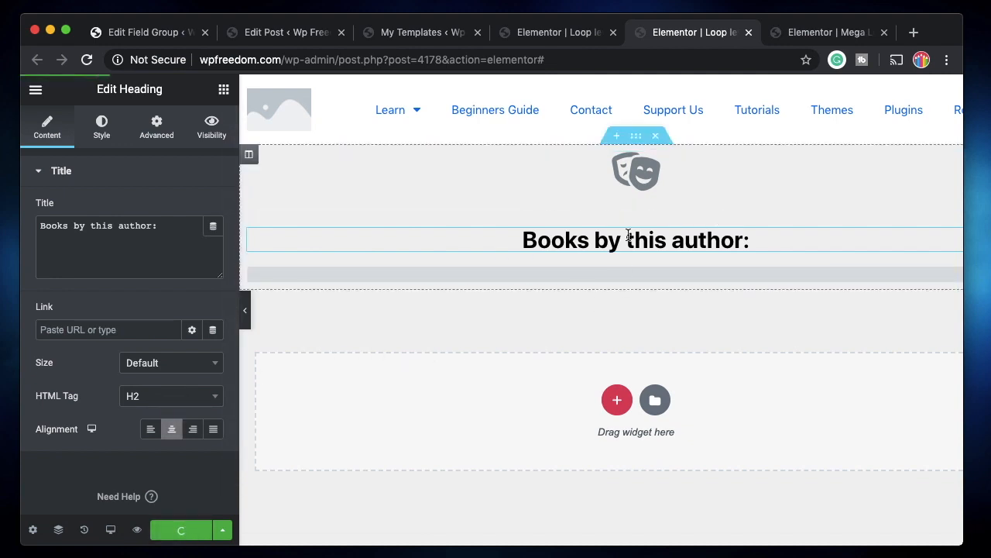
Review the Loop level 1 and Loop level 2 templates and copy the Mega Loop section containing the Author repeater.
{"action": "left_click", "coordinate": [561, 33]}
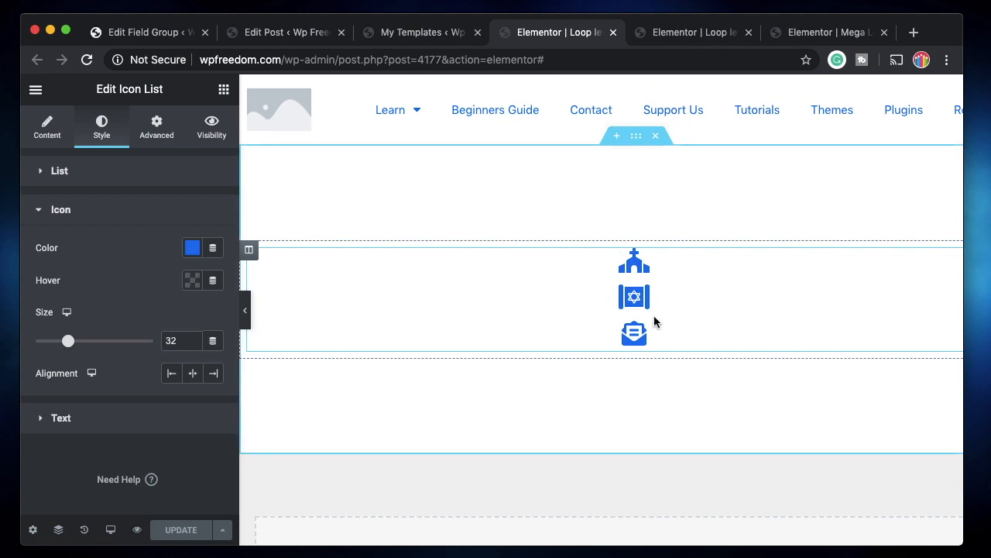
{"action": "left_click", "coordinate": [701, 33]}
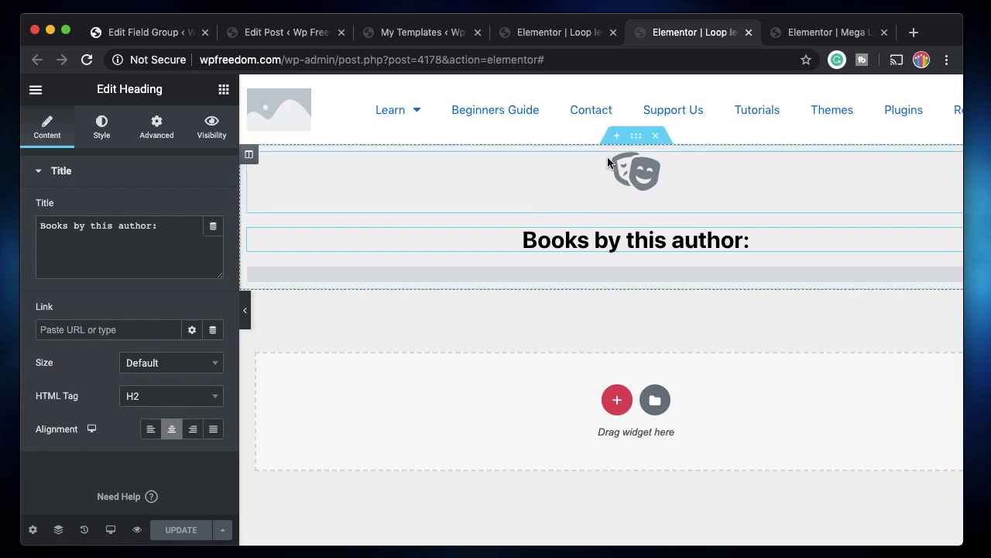
{"action": "left_click", "coordinate": [823, 31]}
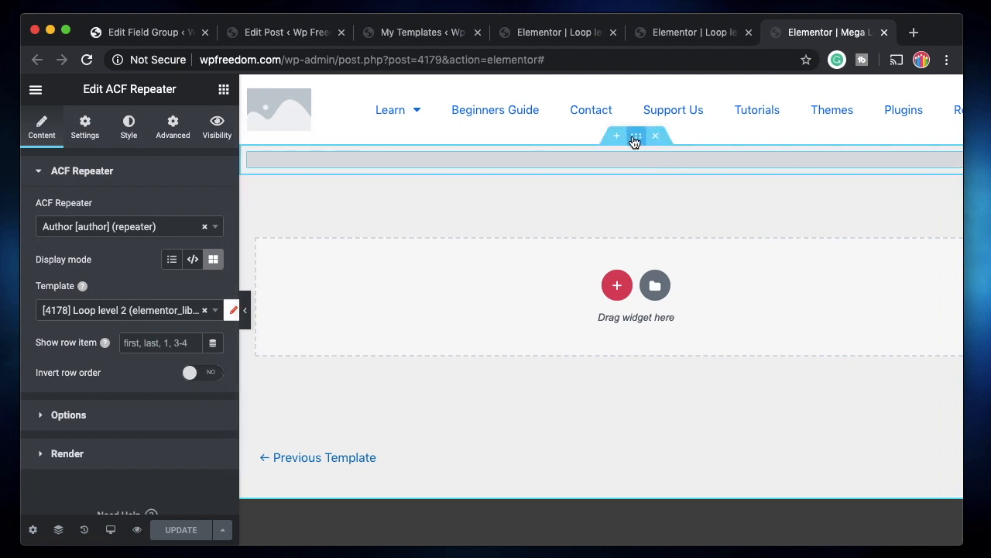
{"action": "left_click", "coordinate": [634, 139]}
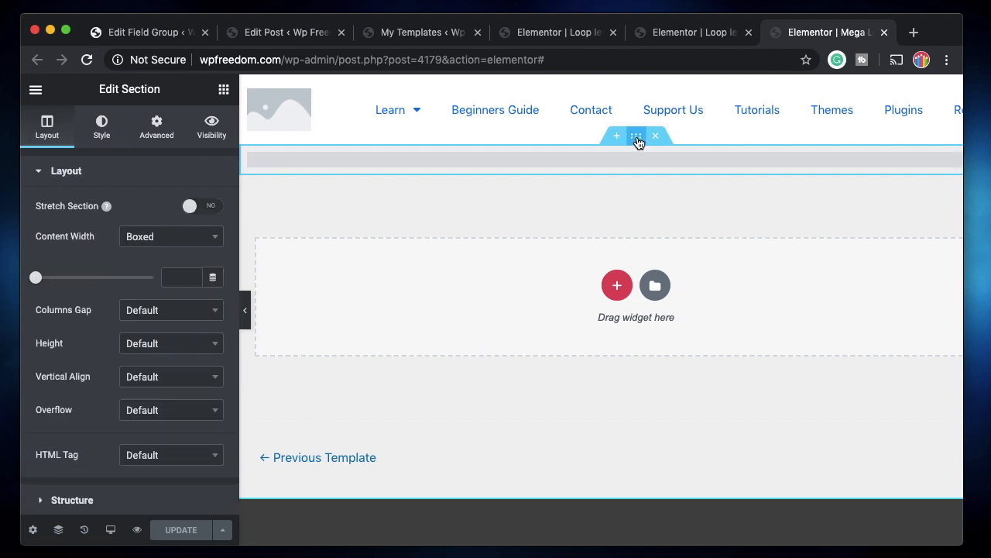
{"action": "right_click", "coordinate": [636, 141]}
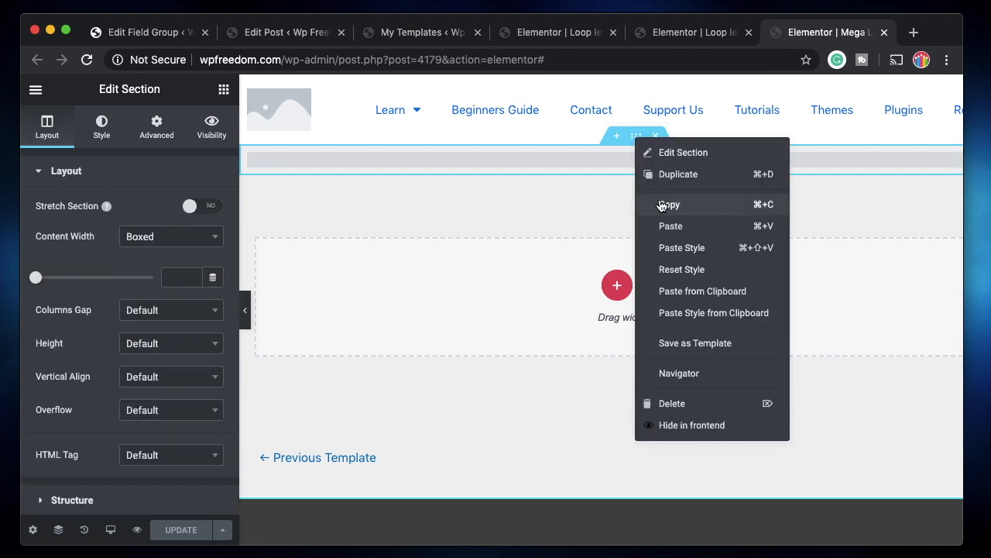
{"action": "left_click", "coordinate": [660, 203]}
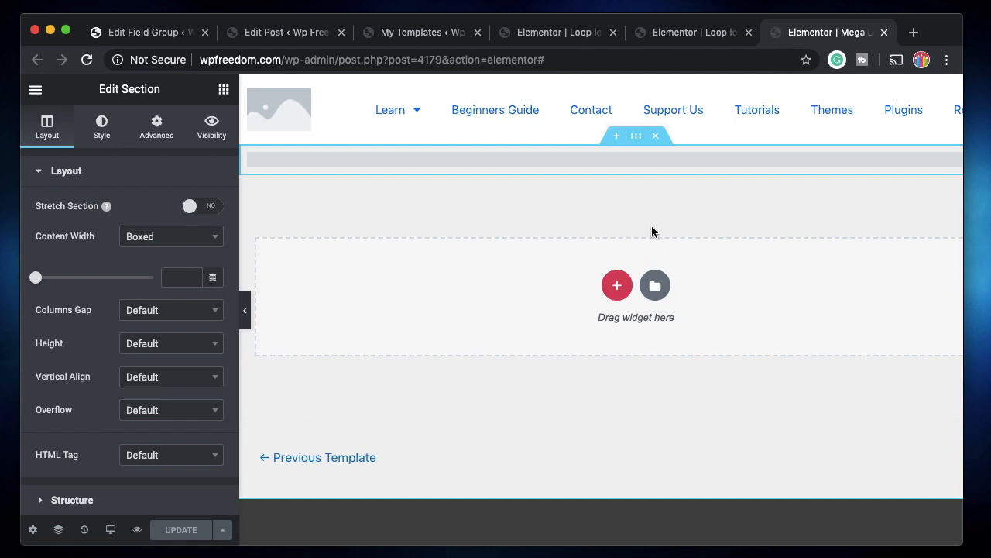
Create a new Elementor template of type Page named "ACF nested loop single".
{"action": "left_click", "coordinate": [416, 35]}
{"action": "scroll", "coordinate": [371, 293], "scroll_direction": "up", "scroll_amount": 5}
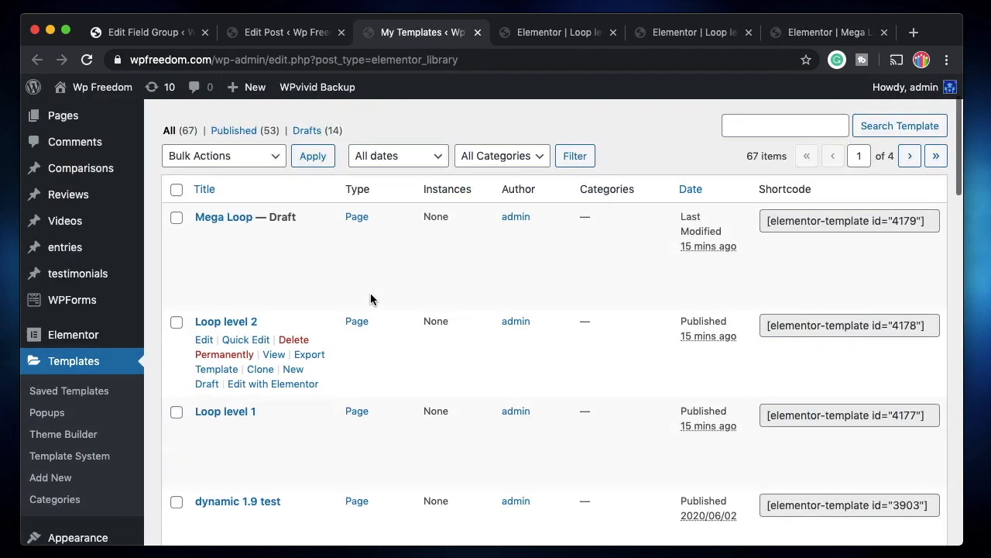
{"action": "scroll", "coordinate": [370, 293], "scroll_direction": "down", "scroll_amount": 3}
{"action": "scroll", "coordinate": [332, 412], "scroll_direction": "up", "scroll_amount": 1}
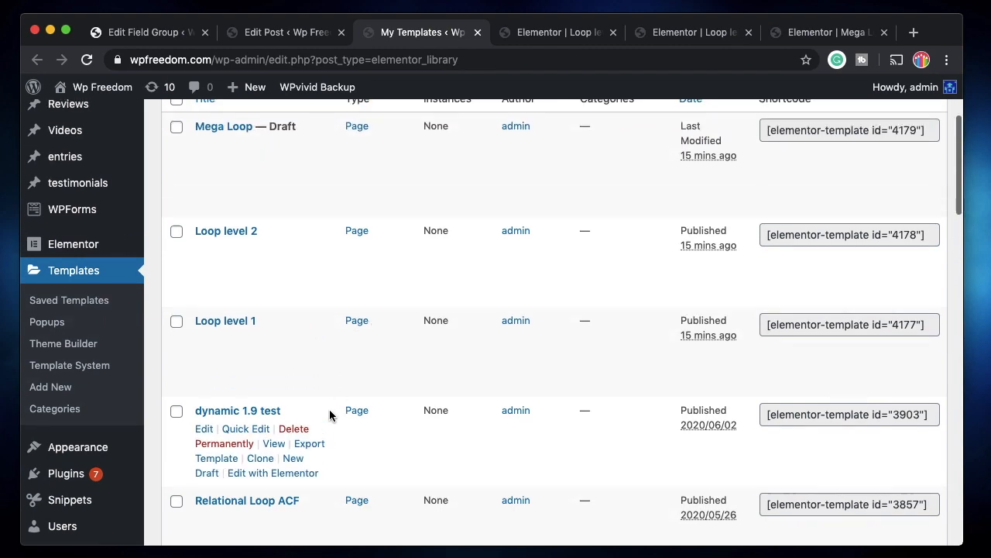
{"action": "scroll", "coordinate": [329, 409], "scroll_direction": "down", "scroll_amount": 2}
{"action": "scroll", "coordinate": [349, 341], "scroll_direction": "up", "scroll_amount": 5}
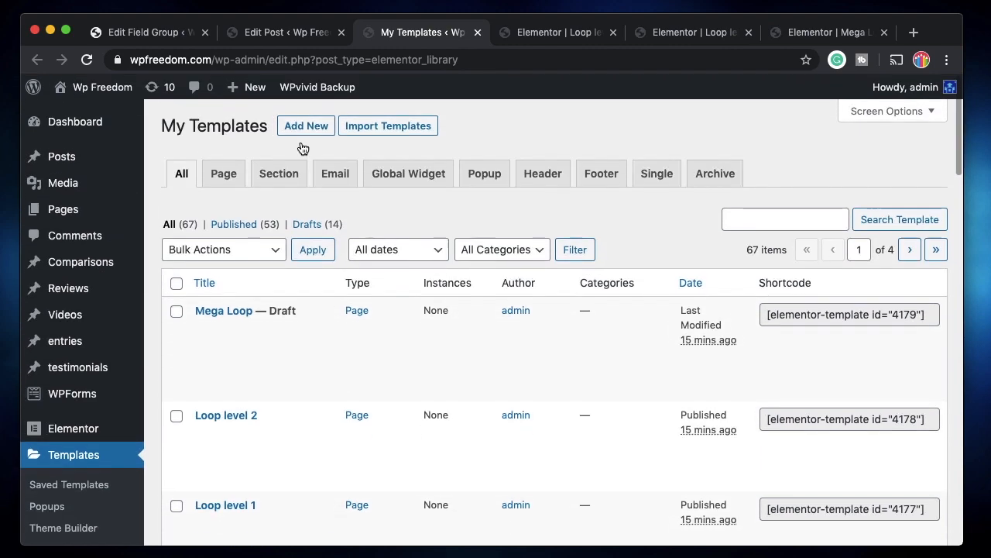
{"action": "left_click", "coordinate": [313, 126]}
{"action": "left_click", "coordinate": [599, 313]}
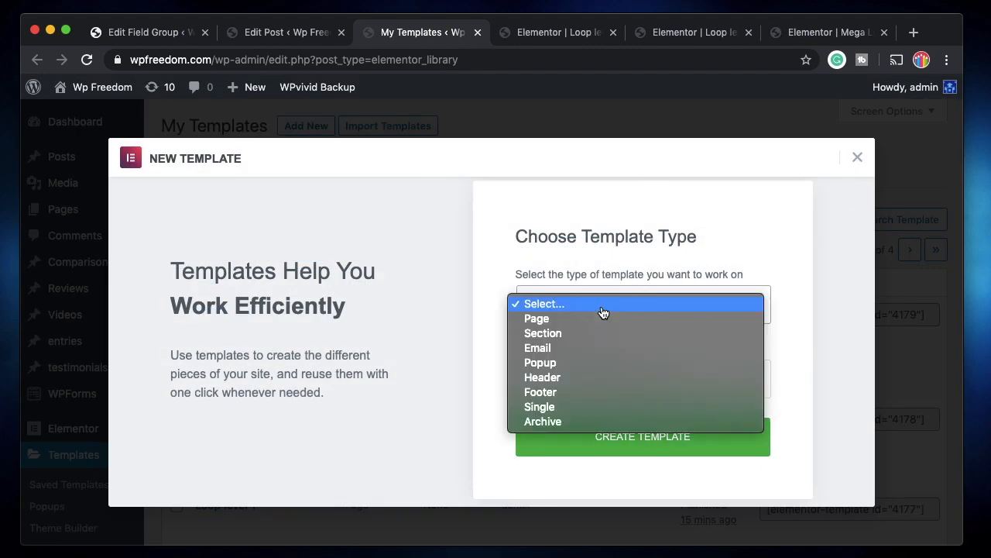
{"action": "left_click", "coordinate": [578, 325]}
{"action": "left_click", "coordinate": [571, 376]}
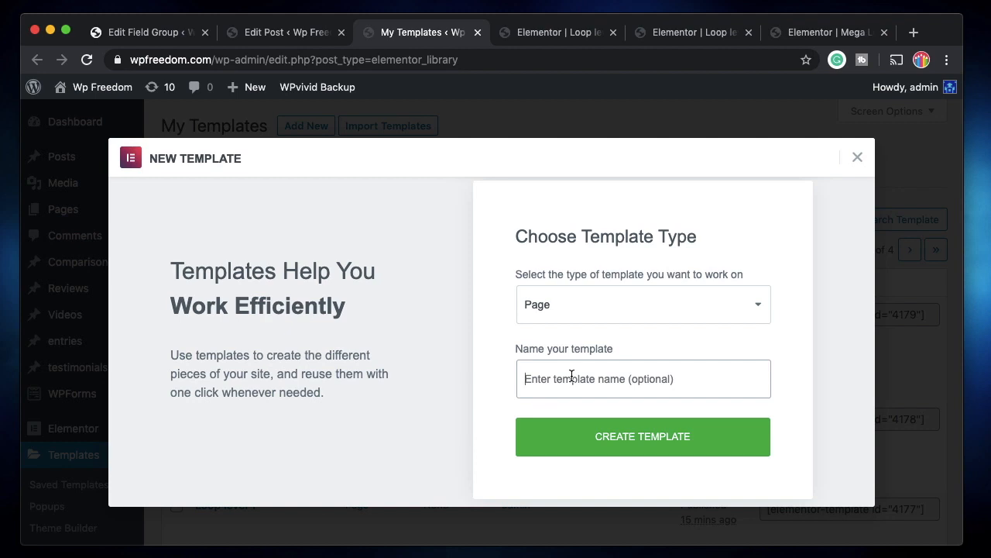
{"action": "type", "text": "ACF nested loop single"}
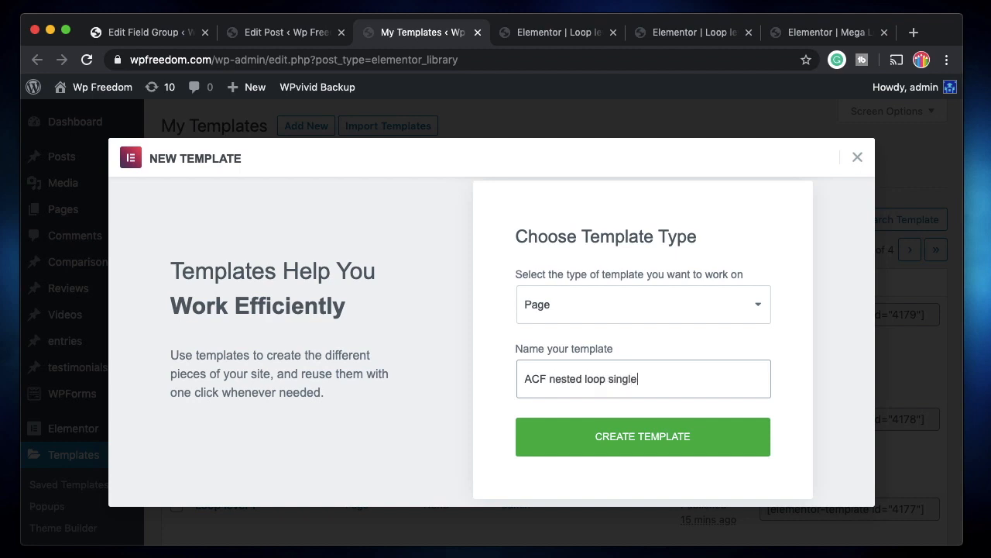
{"action": "left_click", "coordinate": [609, 434]}
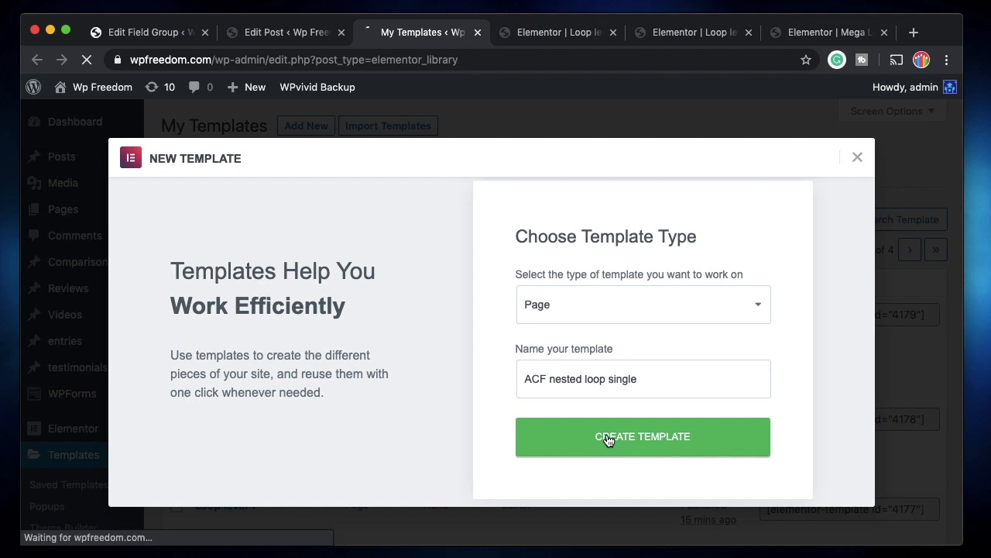
Paste the copied Author repeater section into the empty "ACF nested loop single" template and publish it.
{"action": "left_click", "coordinate": [827, 31]}
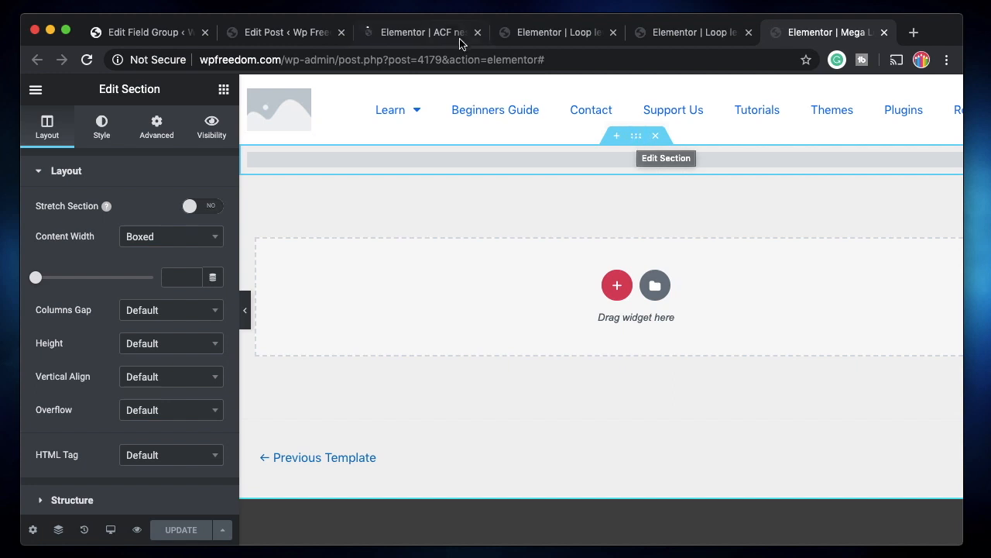
{"action": "left_click", "coordinate": [415, 32]}
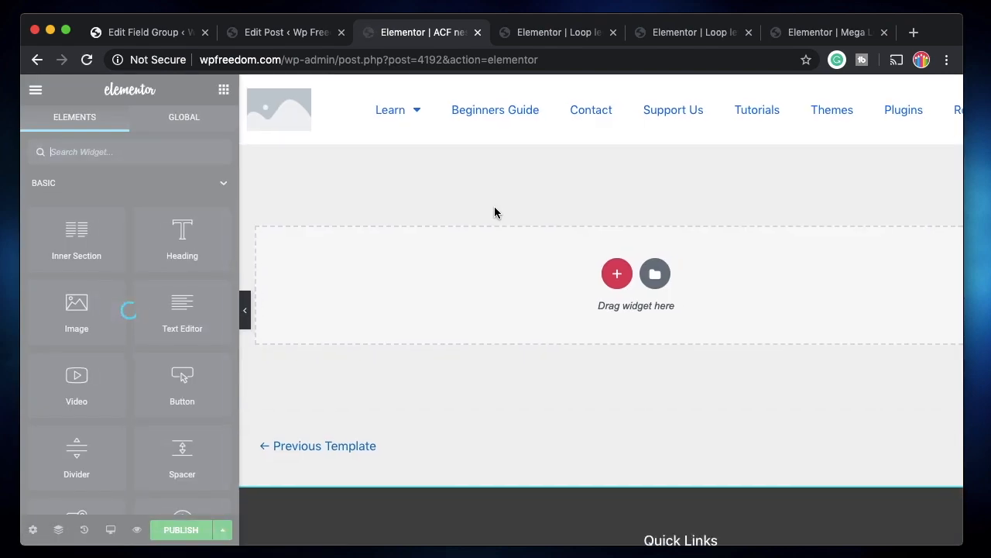
{"action": "right_click", "coordinate": [459, 248]}
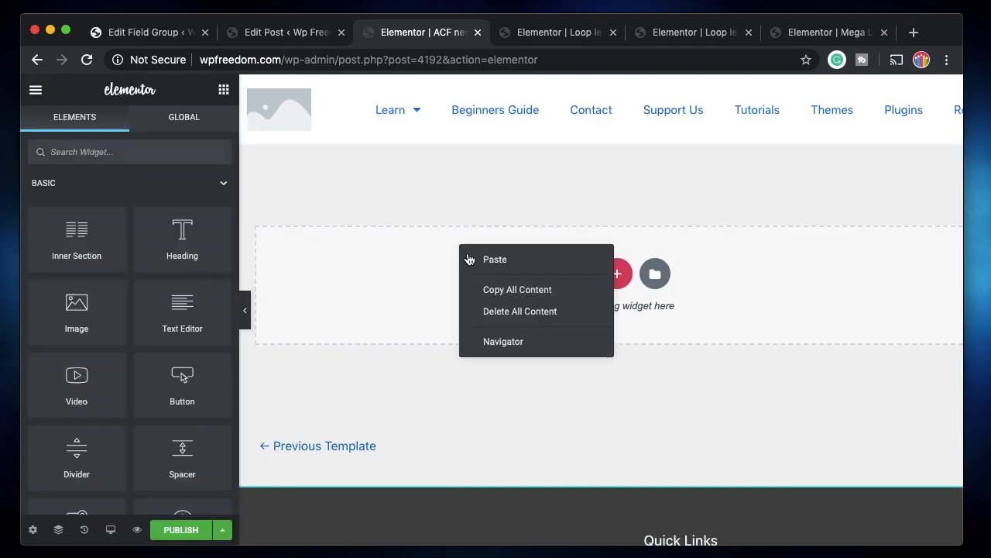
{"action": "left_click", "coordinate": [481, 267]}
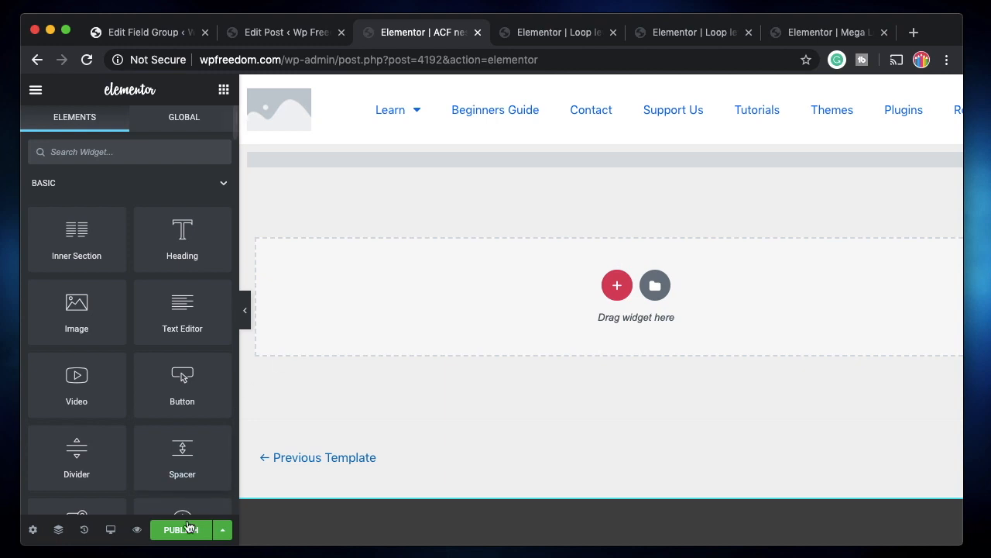
{"action": "left_click", "coordinate": [181, 533]}
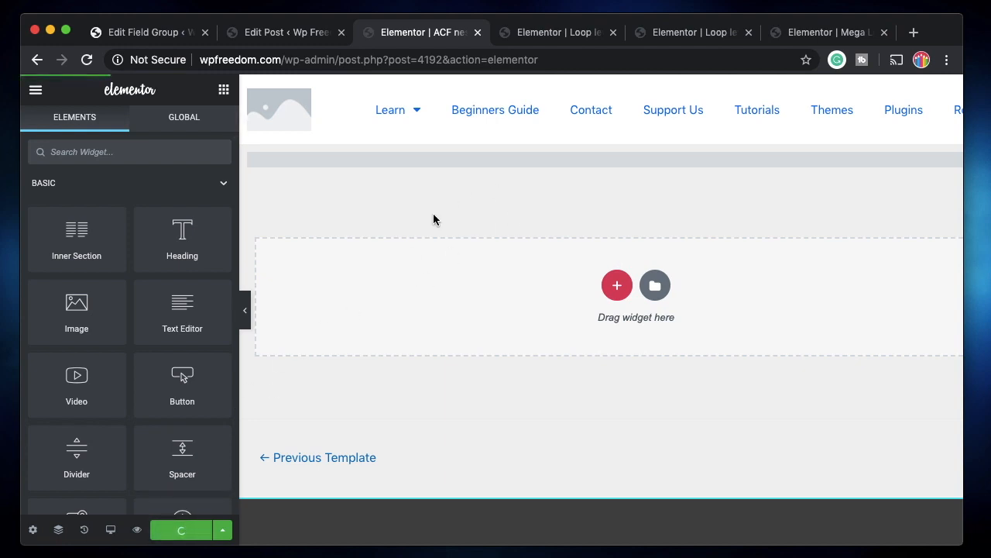
In the Dynamic Template System, assign "ACF nested loop single" to single Posts with the Full-Width layout and save the settings.
{"action": "left_click", "coordinate": [287, 32]}
{"action": "mouse_move", "coordinate": [70, 277]}
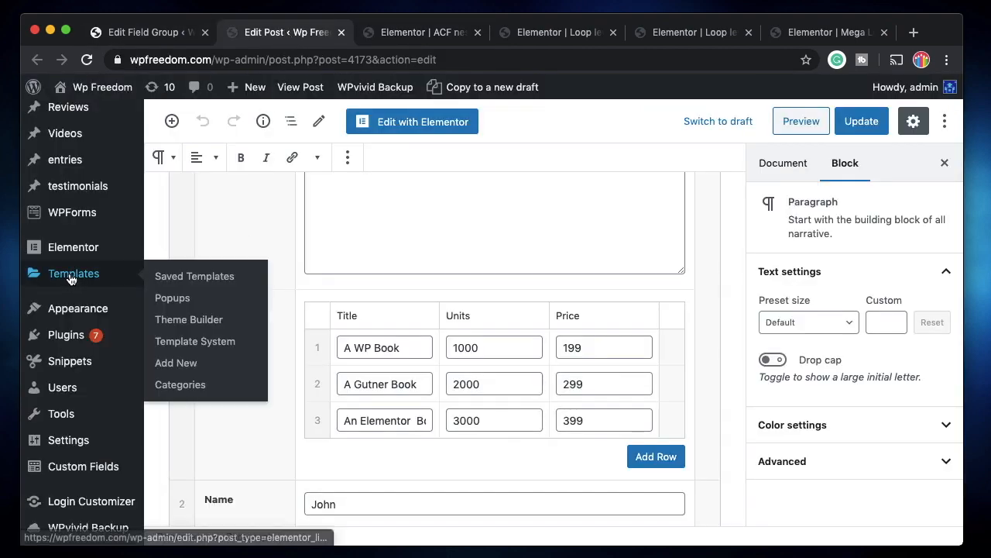
{"action": "left_click", "coordinate": [193, 342]}
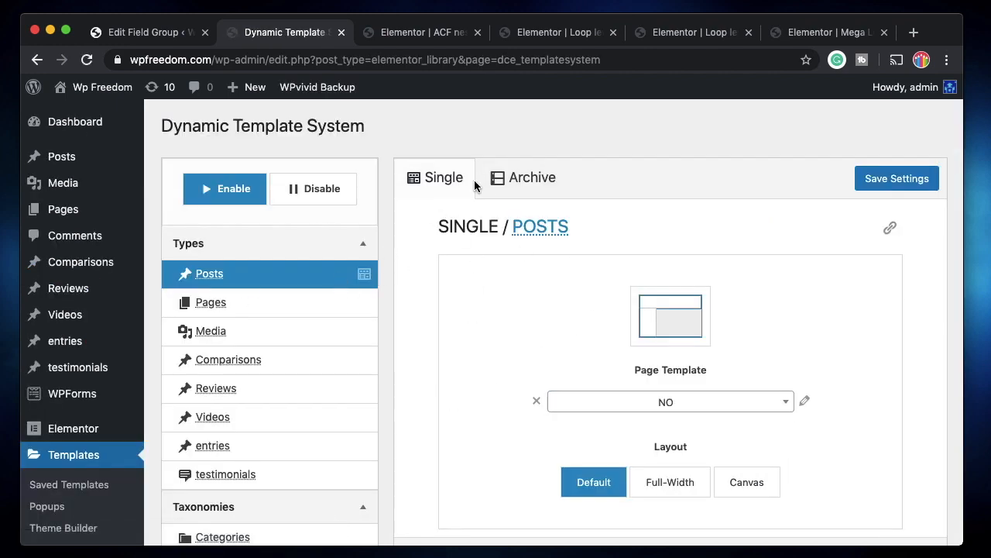
{"action": "left_click", "coordinate": [621, 412]}
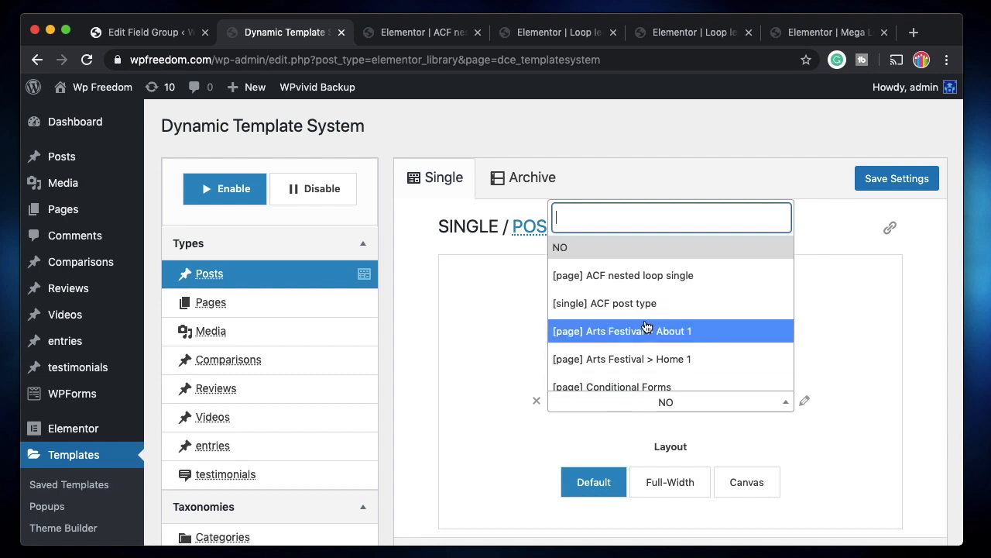
{"action": "left_click", "coordinate": [674, 277]}
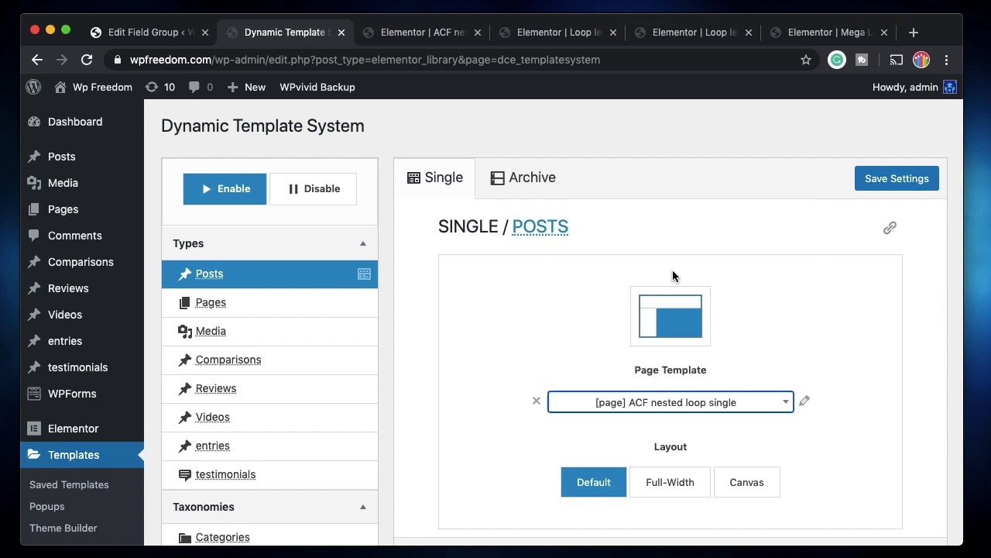
{"action": "left_click", "coordinate": [659, 484]}
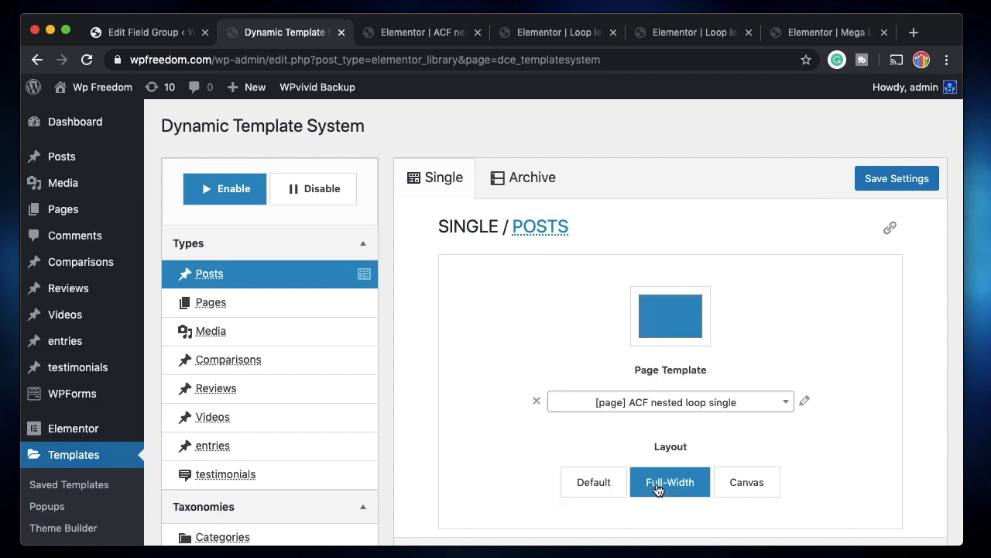
{"action": "left_click", "coordinate": [887, 181]}
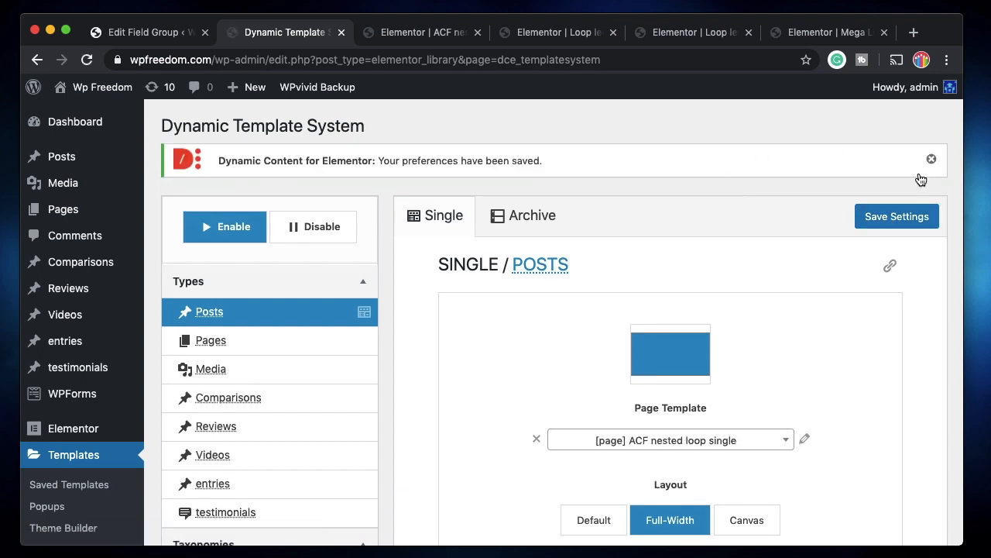
{"action": "left_click", "coordinate": [931, 160]}
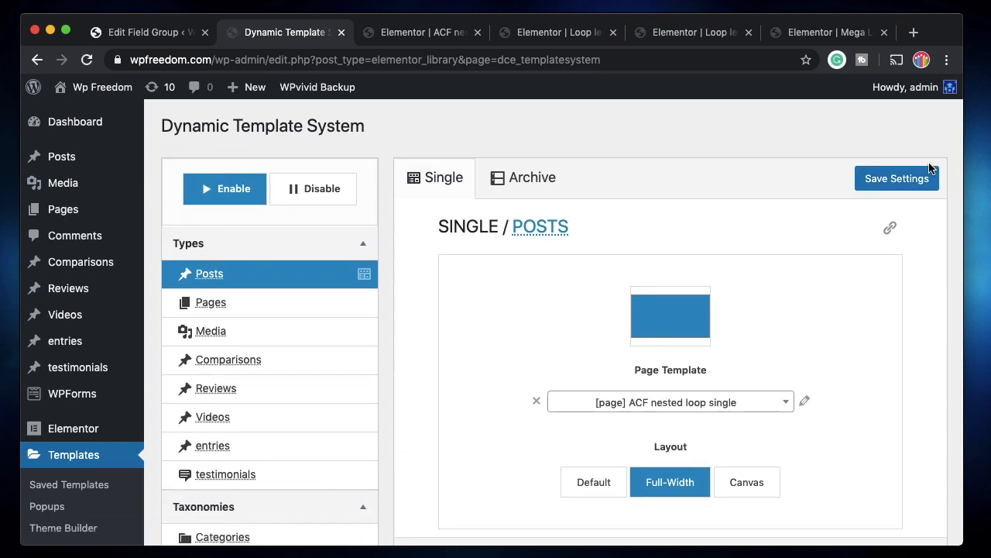
Start a new post in a separate browser tab and title it "My fav author".
{"action": "mouse_move", "coordinate": [67, 157]}
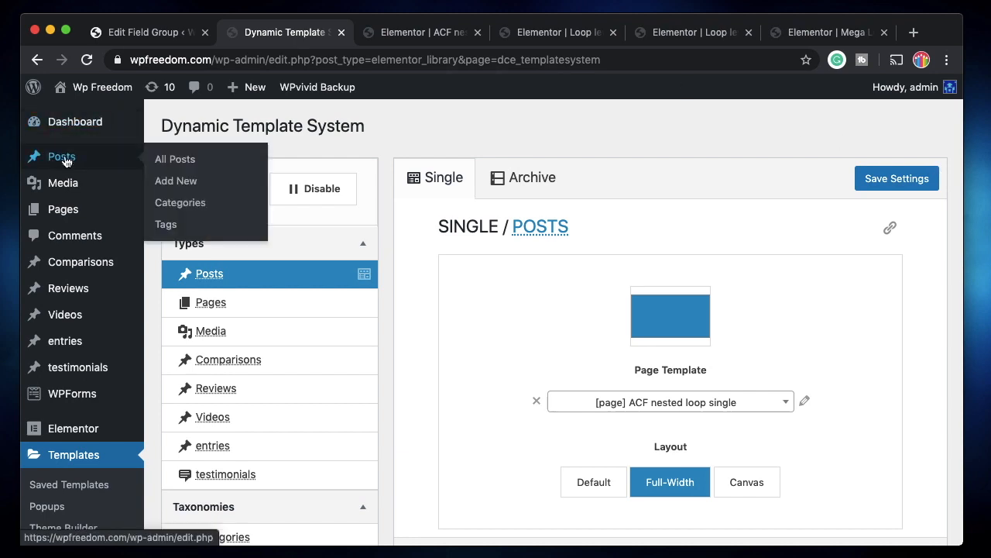
{"action": "left_click", "coordinate": [173, 182], "text": "super"}
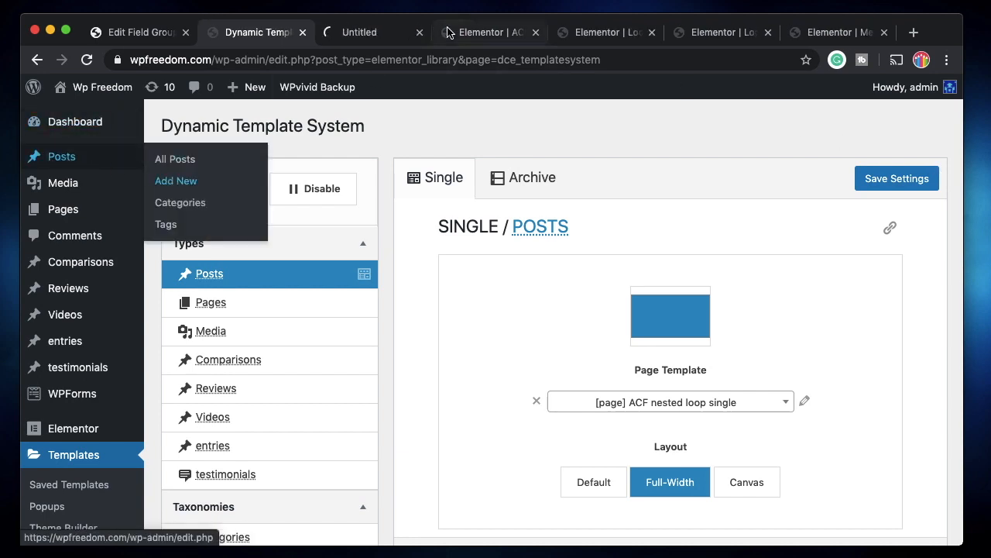
{"action": "left_click", "coordinate": [340, 35]}
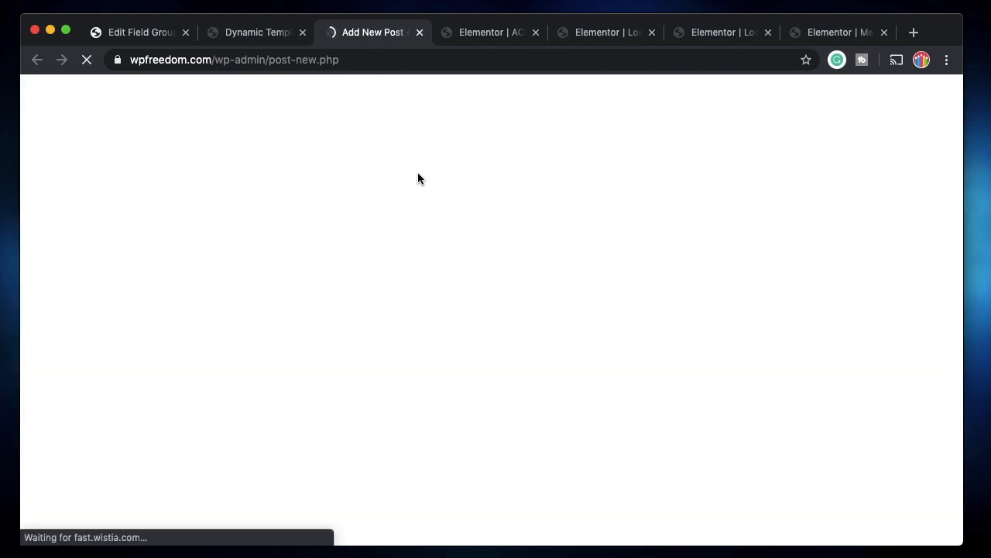
{"action": "type", "text": "My fav "}
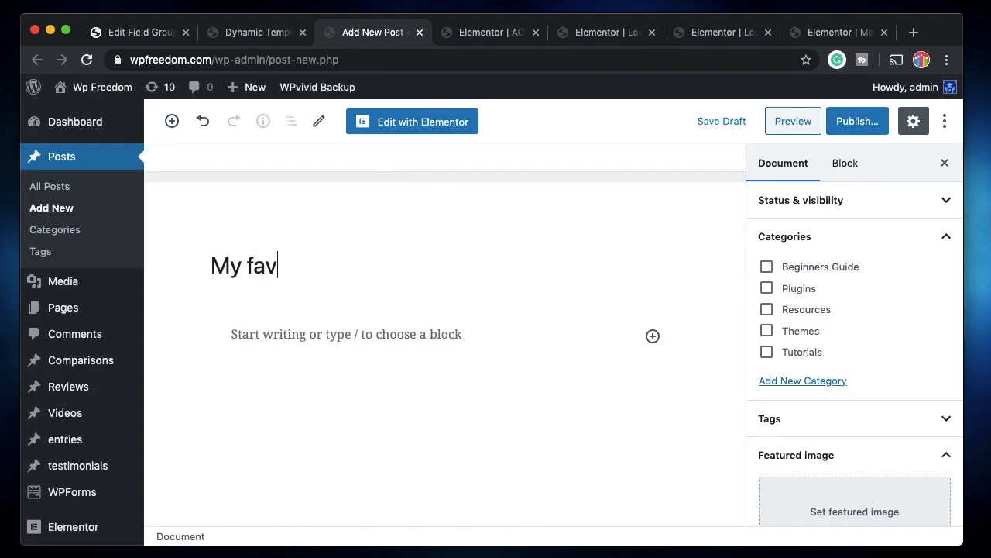
{"action": "type", "text": "author"}
{"action": "key", "text": "Return"}
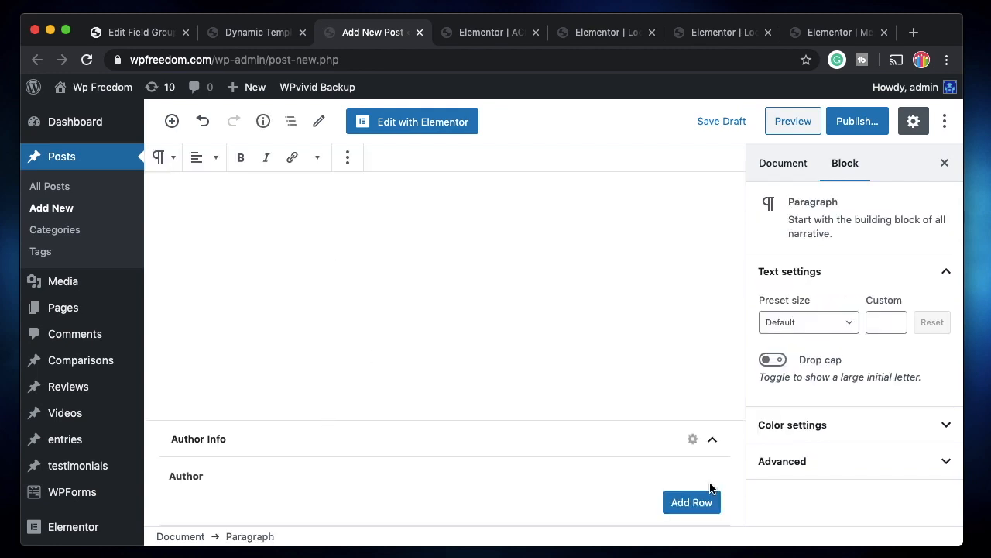
Add a row to the Author repeater and fill in the author's name and a short bio.
{"action": "left_click", "coordinate": [691, 502]}
{"action": "scroll", "coordinate": [503, 400], "scroll_direction": "down", "scroll_amount": 3}
{"action": "left_click", "coordinate": [450, 345]}
{"action": "type", "text": "KArthi"}
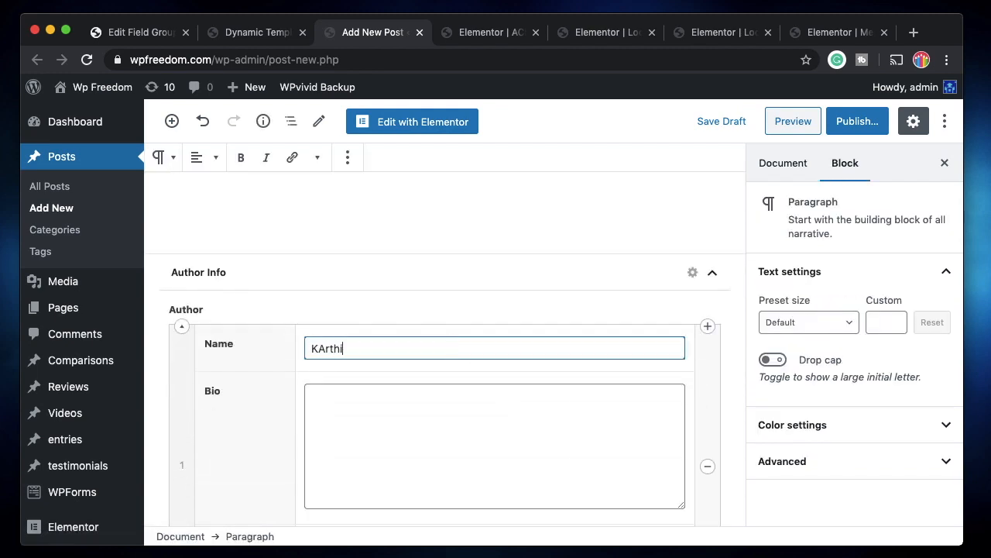
{"action": "left_click", "coordinate": [454, 435]}
{"action": "type", "text": "Just karthik"}
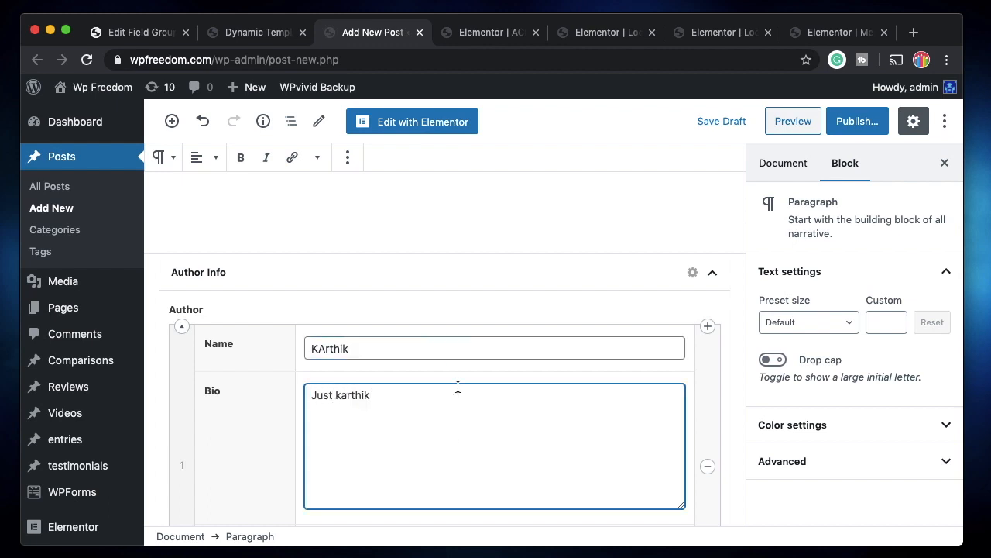
Add a Books row for this author with title "A WP book", units 1000 and price 199.
{"action": "scroll", "coordinate": [458, 386], "scroll_direction": "down", "scroll_amount": 3}
{"action": "left_click", "coordinate": [657, 460]}
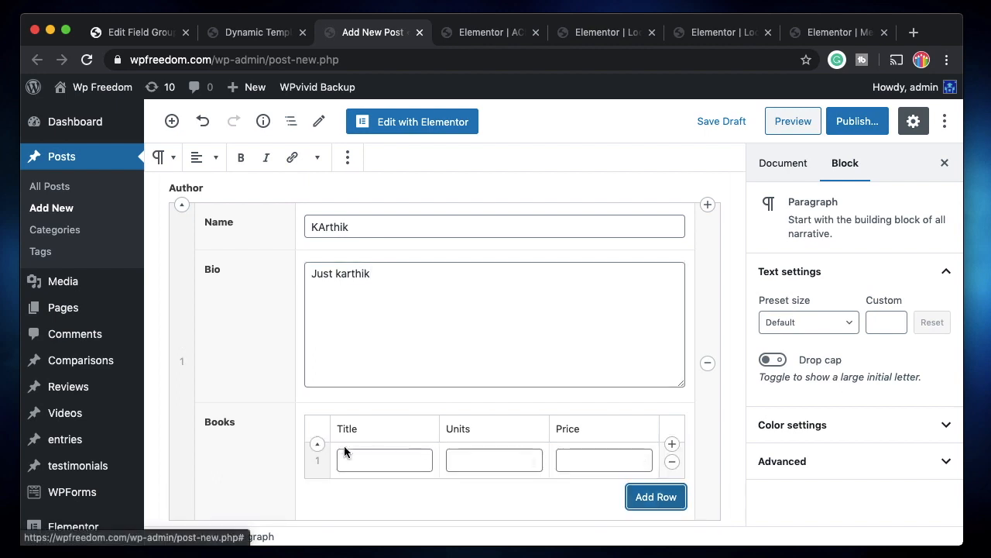
{"action": "left_click", "coordinate": [348, 459]}
{"action": "type", "text": "A WP"}
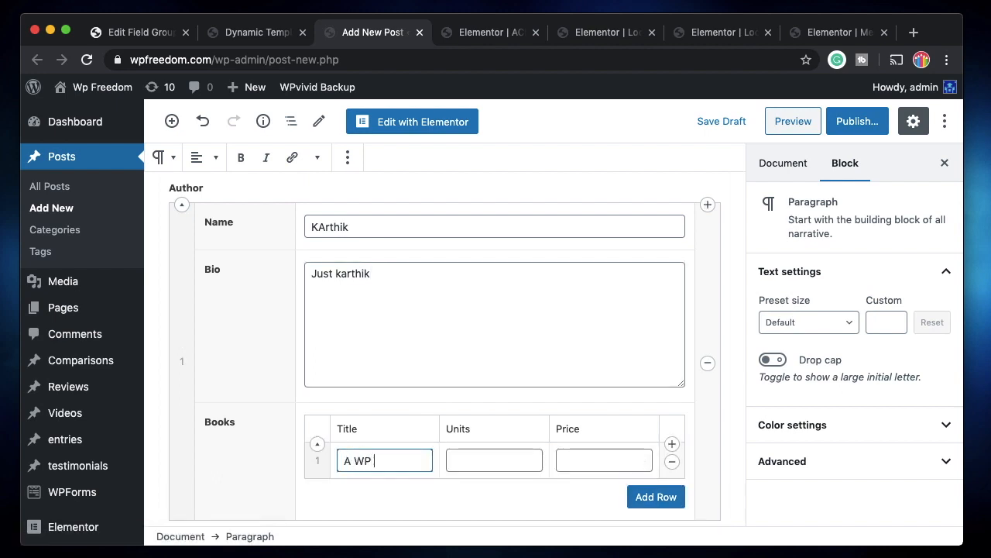
{"action": "left_click", "coordinate": [462, 468]}
{"action": "type", "text": "1000"}
{"action": "key", "text": "Tab"}
{"action": "type", "text": "10"}
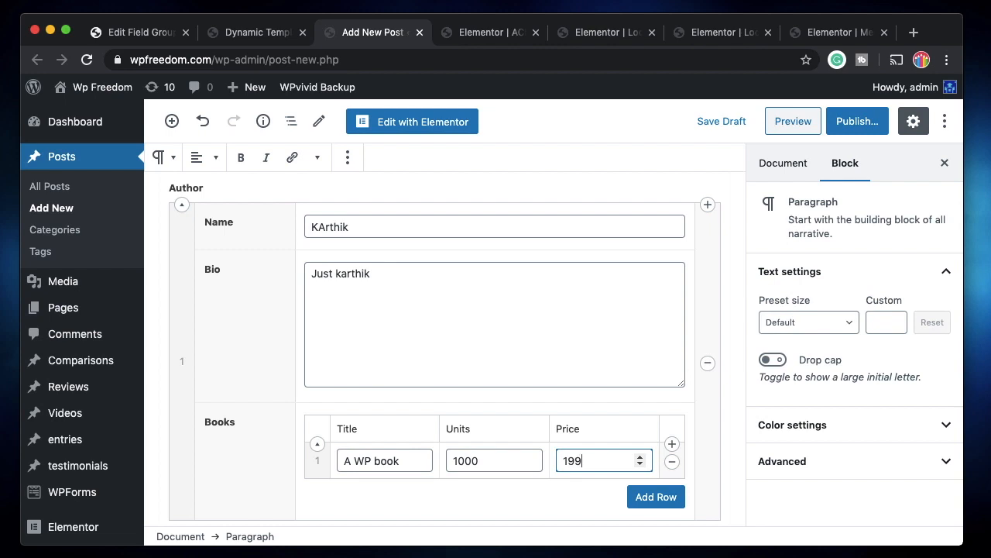
Add books "A WP book1" at 299.99 and "A WP book2" at 399.99, price the first at 199.99, and duplicate the author row twice.
{"action": "left_click", "coordinate": [672, 444]}
{"action": "left_click", "coordinate": [593, 497]}
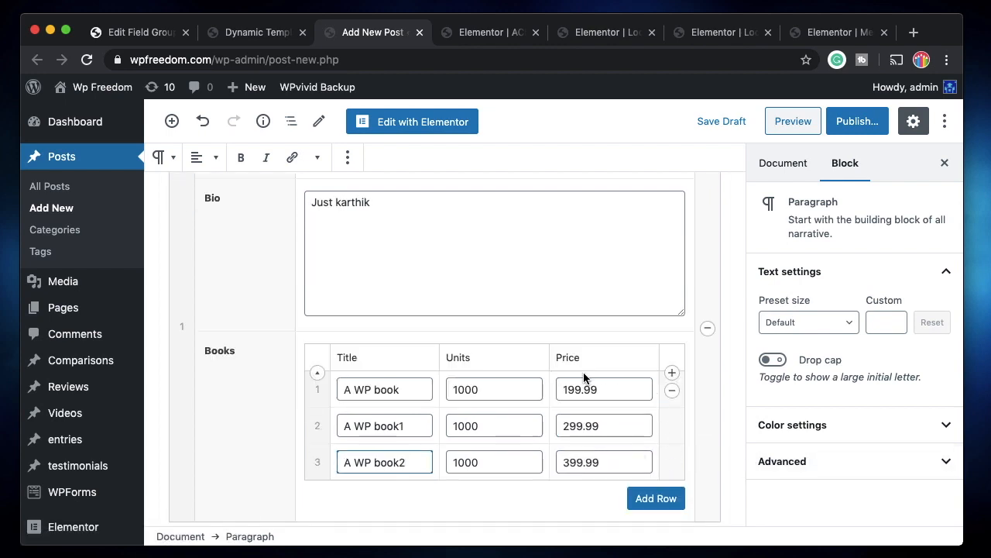
{"action": "scroll", "coordinate": [583, 372], "scroll_direction": "up", "scroll_amount": 5}
{"action": "left_click", "coordinate": [707, 309]}
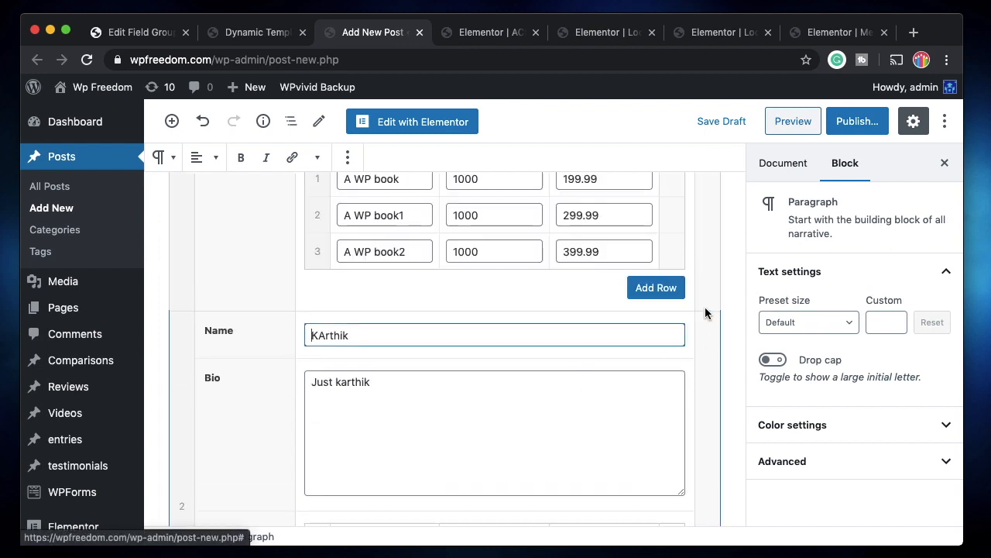
{"action": "left_click", "coordinate": [707, 314]}
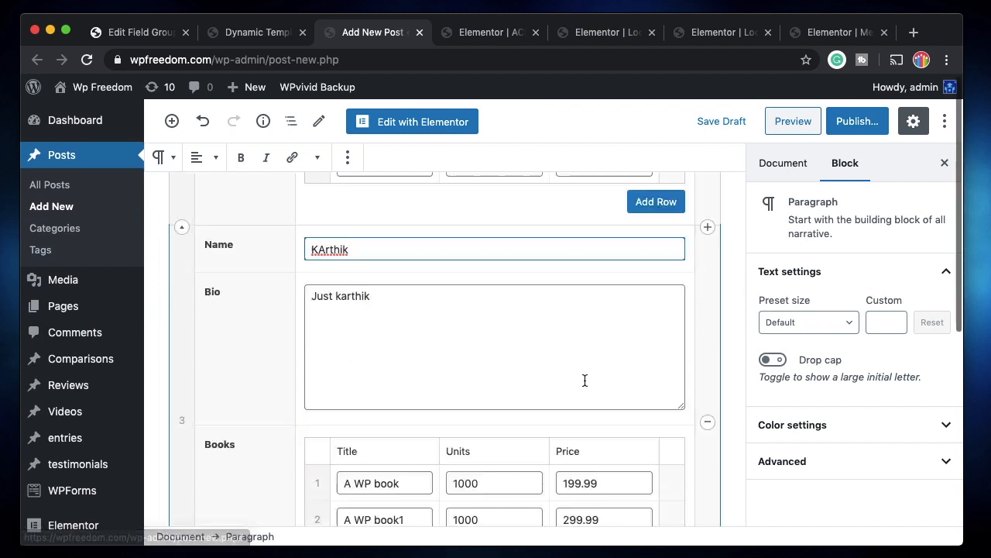
In the third author row, replace the name and bio and retitle the books "A WP book123", "A WP book124" and "A WP book2222".
{"action": "type", "text": "a"}
{"action": "type", "text": "litha"}
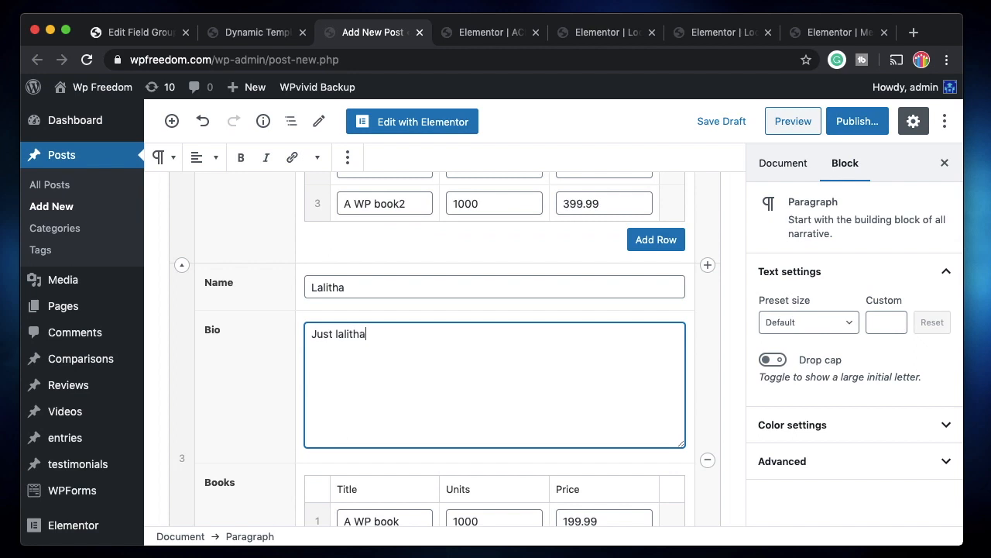
{"action": "scroll", "coordinate": [386, 443], "scroll_direction": "down", "scroll_amount": 3}
{"action": "left_click", "coordinate": [409, 375]}
{"action": "type", "text": "123"}
{"action": "left_click", "coordinate": [419, 409]}
{"action": "type", "text": "24"}
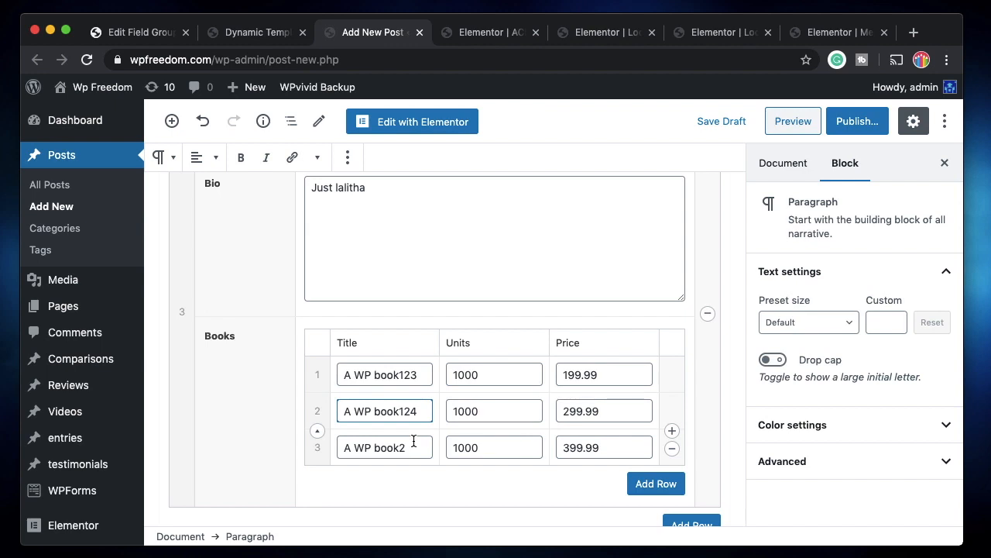
{"action": "left_click", "coordinate": [415, 447]}
{"action": "type", "text": "222"}
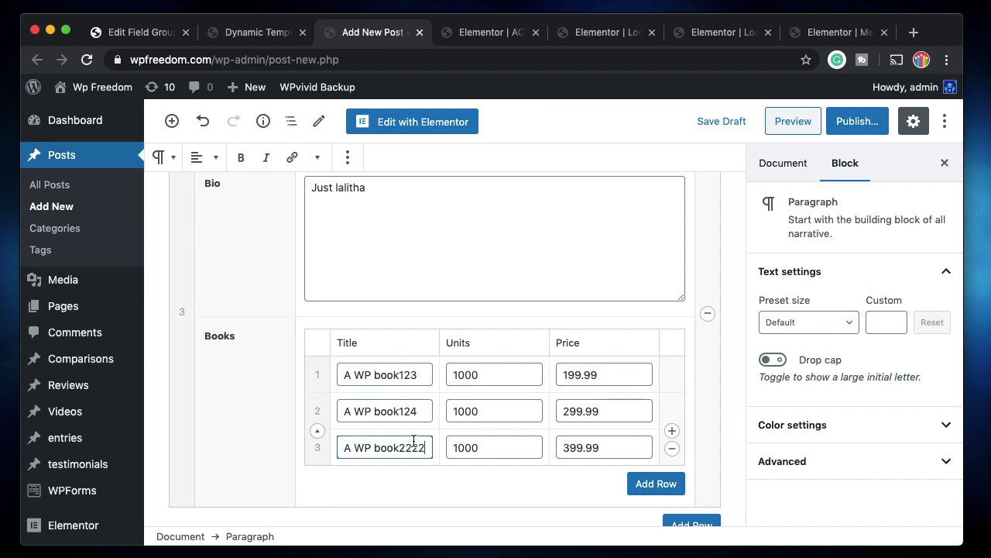
Retitle the second author's books "A WP book111", "A WP book1111" and "A WP book2111".
{"action": "scroll", "coordinate": [444, 370], "scroll_direction": "down", "scroll_amount": 3}
{"action": "scroll", "coordinate": [444, 372], "scroll_direction": "up", "scroll_amount": 3}
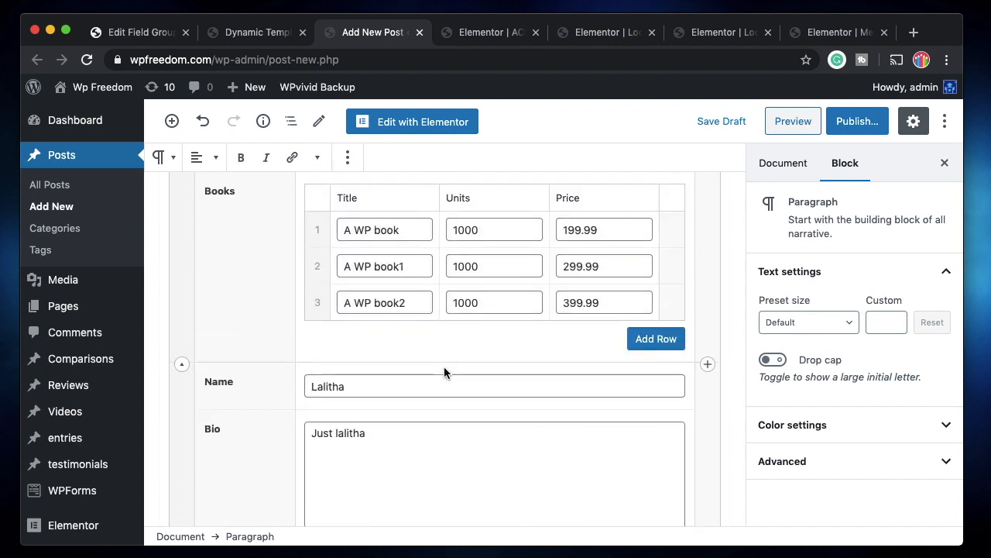
{"action": "scroll", "coordinate": [443, 366], "scroll_direction": "up", "scroll_amount": 1}
{"action": "left_click", "coordinate": [409, 283]}
{"action": "type", "text": "sd"}
{"action": "type", "text": "1"}
{"action": "left_click", "coordinate": [408, 320]}
{"action": "type", "text": "111"}
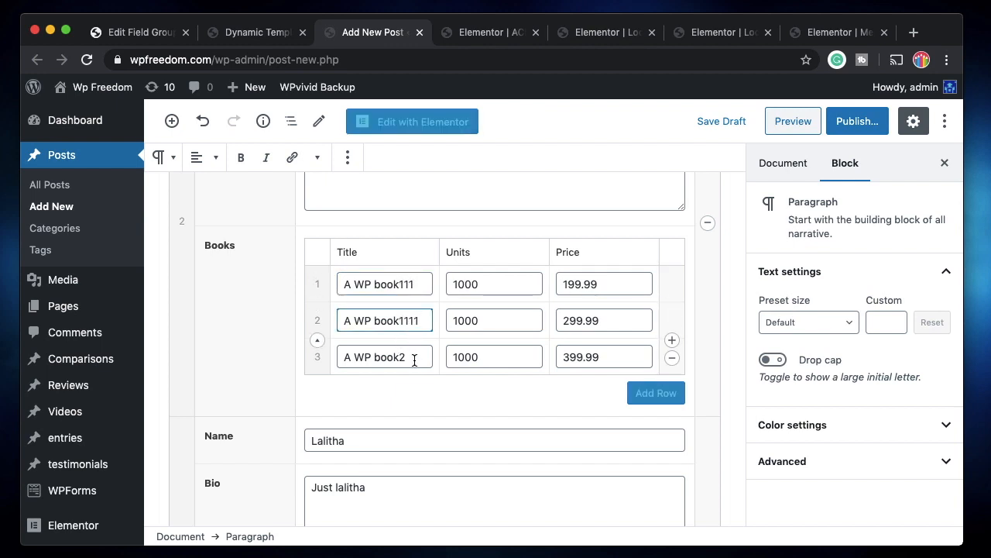
{"action": "left_click", "coordinate": [414, 360]}
{"action": "type", "text": "111"}
Replace the second author's name and the name inside the bio with a different author's.
{"action": "scroll", "coordinate": [496, 314], "scroll_direction": "up", "scroll_amount": 5}
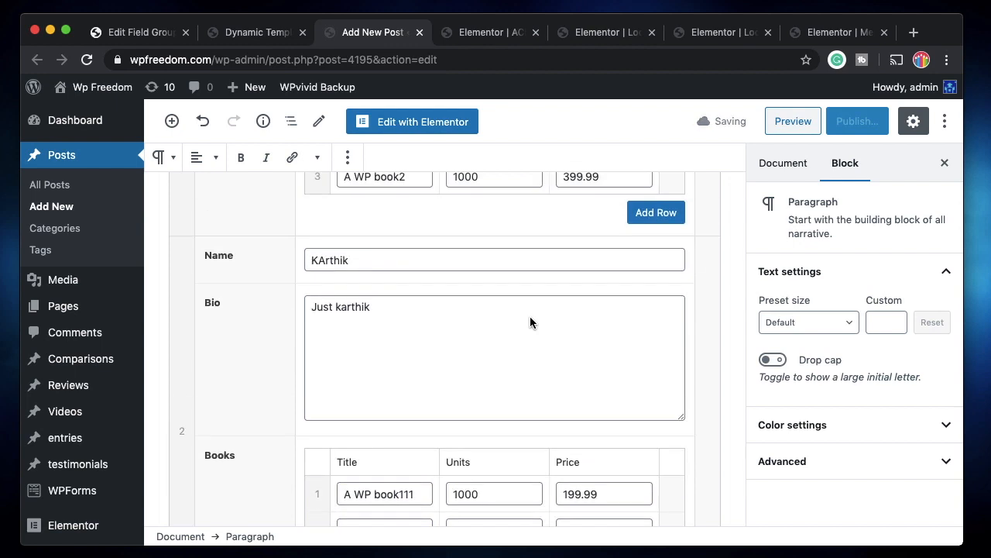
{"action": "scroll", "coordinate": [448, 314], "scroll_direction": "up", "scroll_amount": 2}
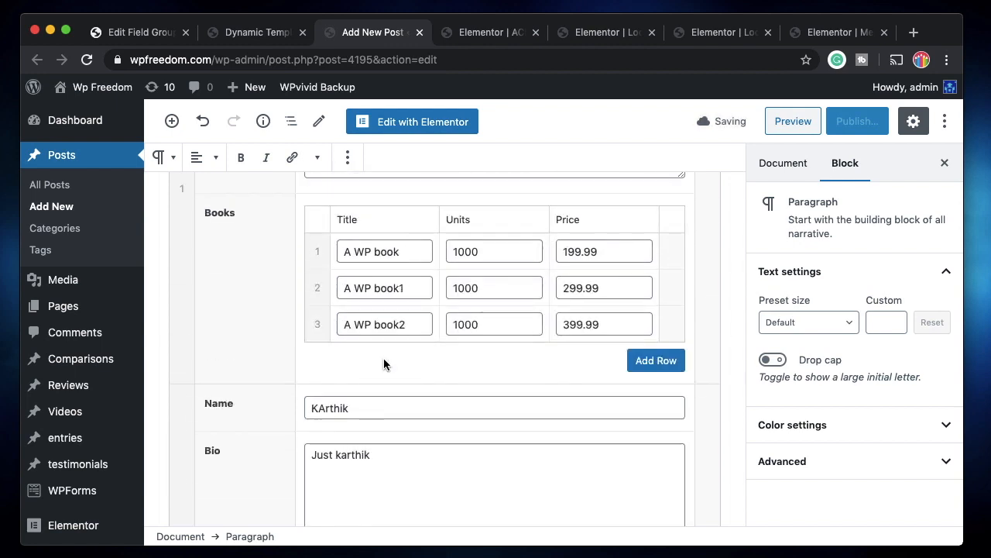
{"action": "double_click", "coordinate": [326, 409]}
{"action": "type", "text": "John"}
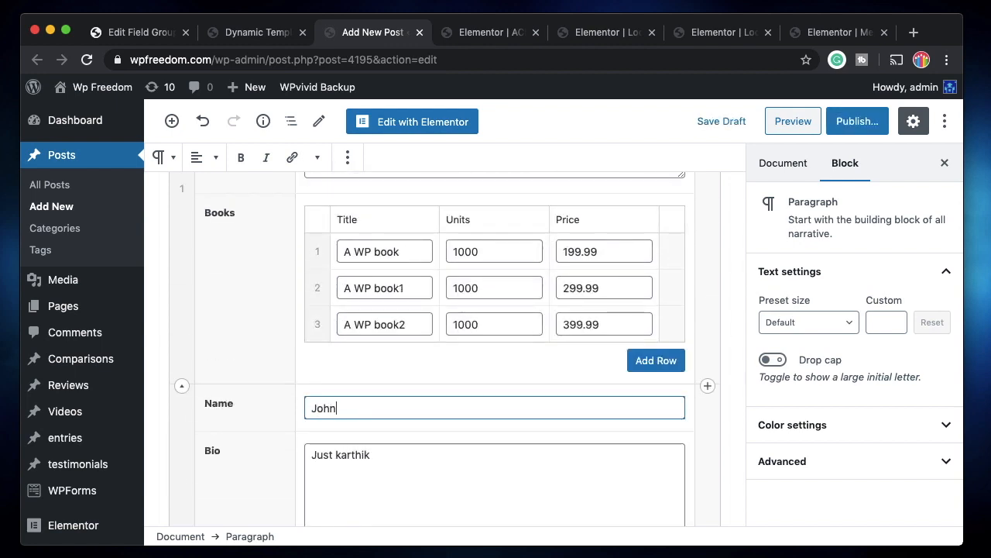
{"action": "double_click", "coordinate": [354, 454]}
{"action": "type", "text": "John"}
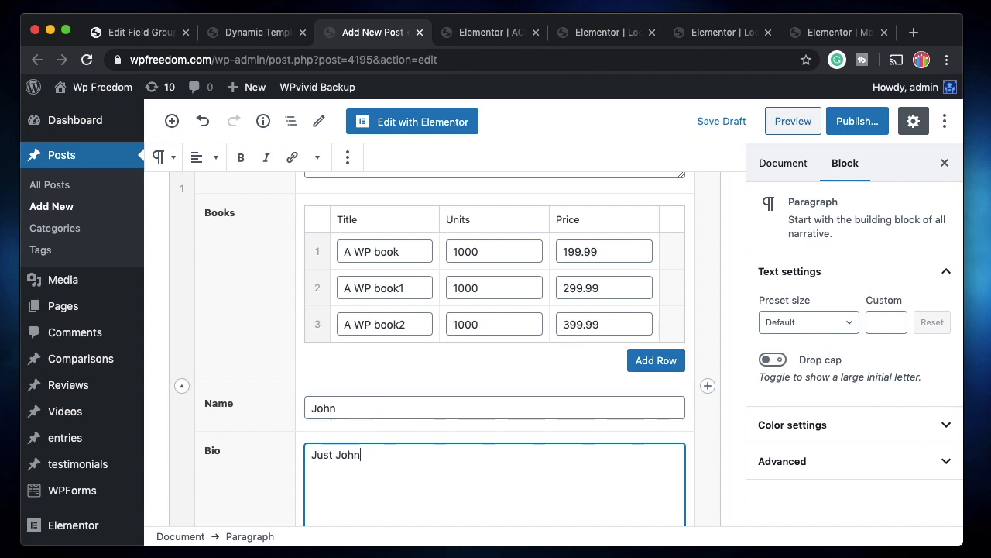
Review the names, bios and book rows entered for the authors in the Author Info fields.
{"action": "scroll", "coordinate": [370, 377], "scroll_direction": "up", "scroll_amount": 3}
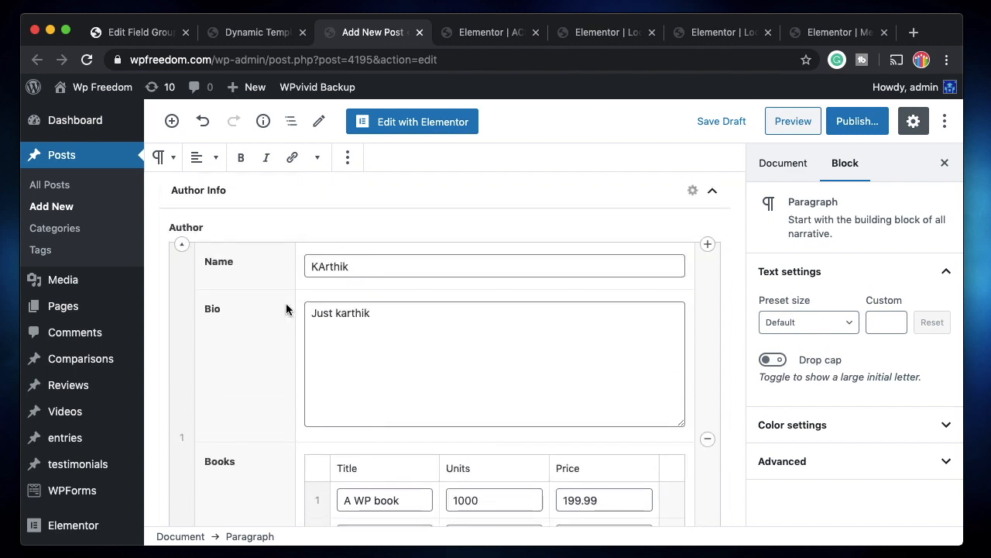
{"action": "scroll", "coordinate": [379, 338], "scroll_direction": "down", "scroll_amount": 1}
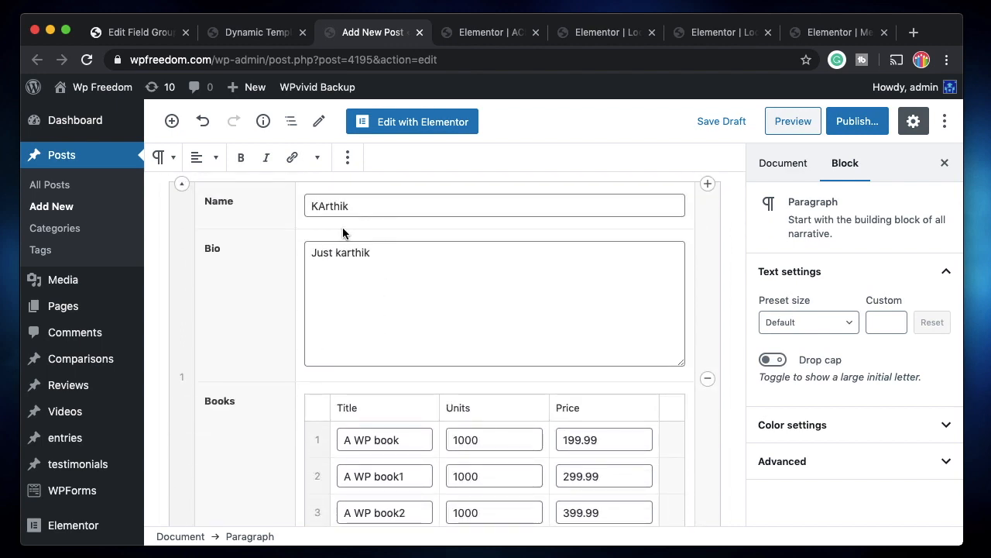
{"action": "scroll", "coordinate": [420, 349], "scroll_direction": "down", "scroll_amount": 1}
{"action": "scroll", "coordinate": [428, 435], "scroll_direction": "down", "scroll_amount": 3}
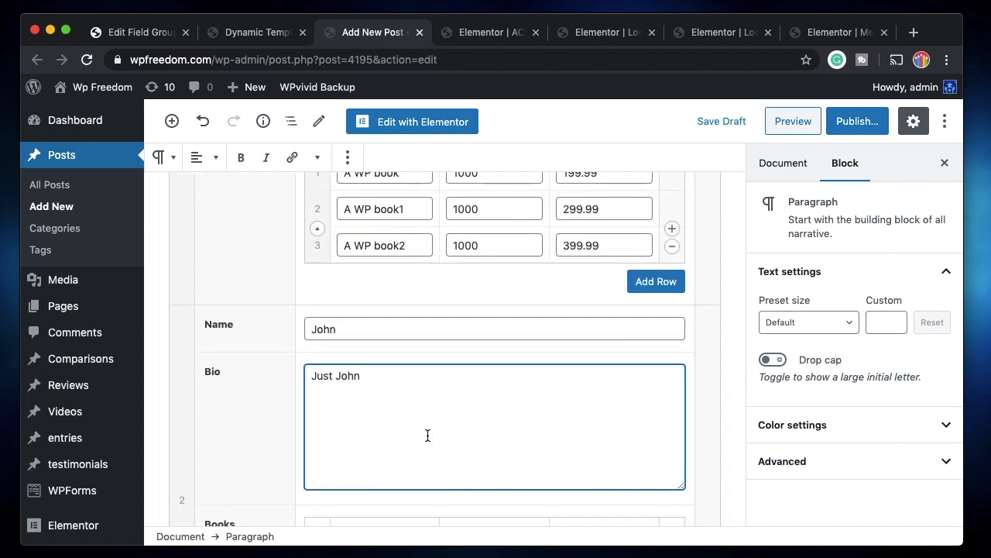
{"action": "scroll", "coordinate": [436, 409], "scroll_direction": "down", "scroll_amount": 3}
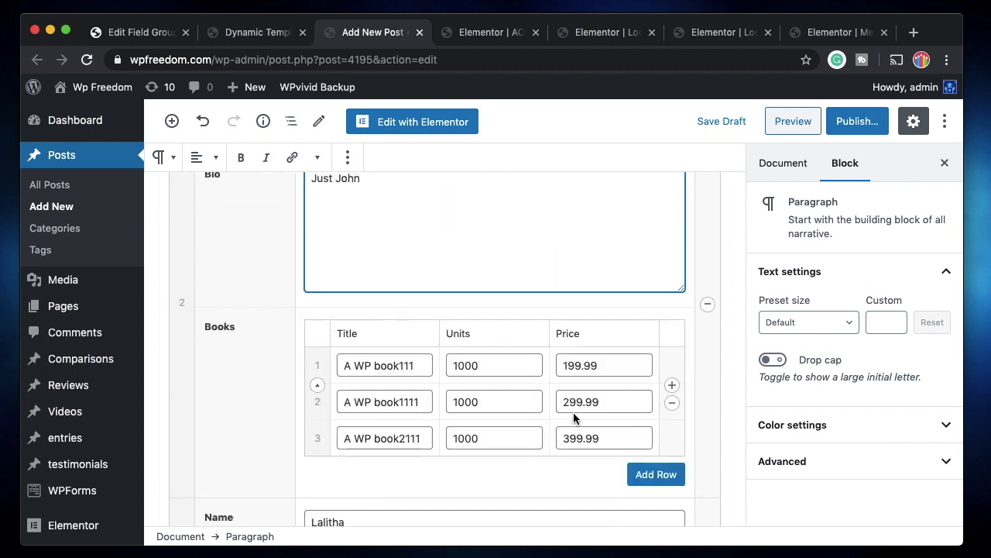
{"action": "scroll", "coordinate": [620, 412], "scroll_direction": "up", "scroll_amount": 3}
{"action": "scroll", "coordinate": [620, 413], "scroll_direction": "down", "scroll_amount": 2}
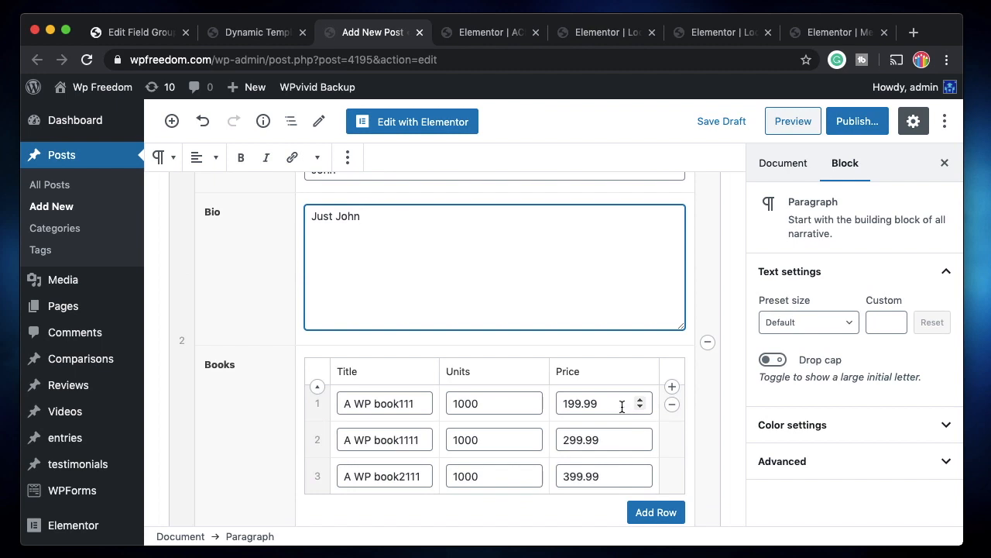
{"action": "scroll", "coordinate": [598, 429], "scroll_direction": "up", "scroll_amount": 10}
{"action": "scroll", "coordinate": [482, 293], "scroll_direction": "down", "scroll_amount": 5}
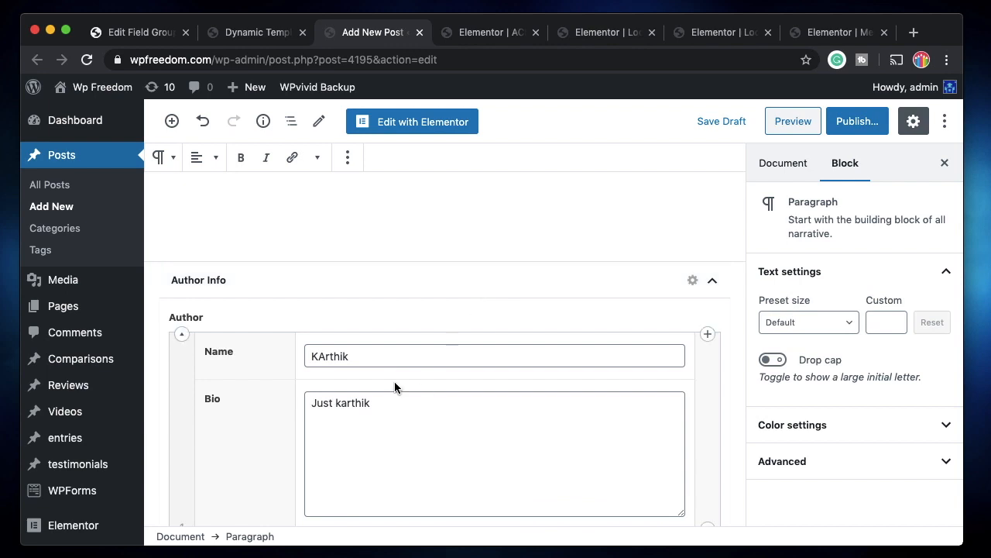
Publish the post and open its live page in a separate browser tab.
{"action": "left_click", "coordinate": [852, 124]}
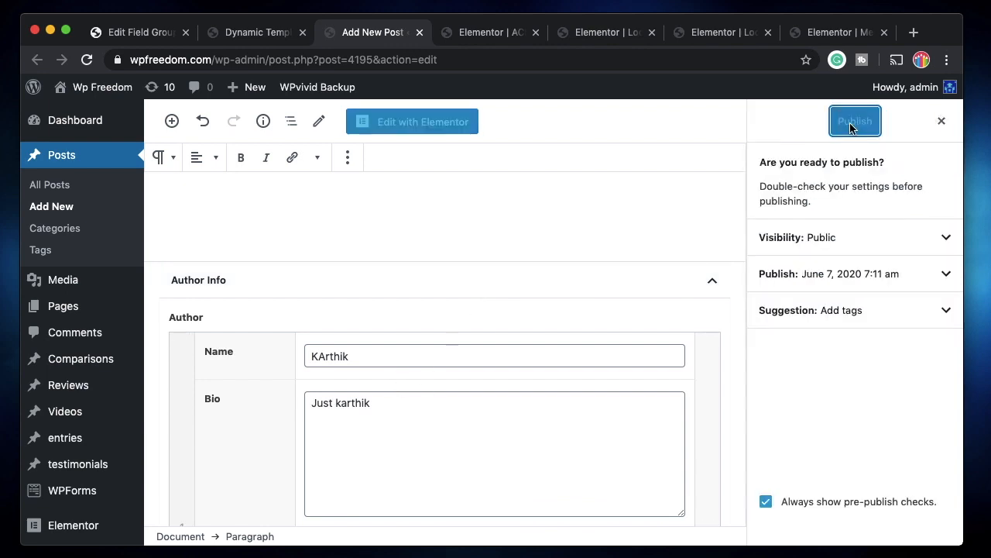
{"action": "left_click", "coordinate": [852, 124]}
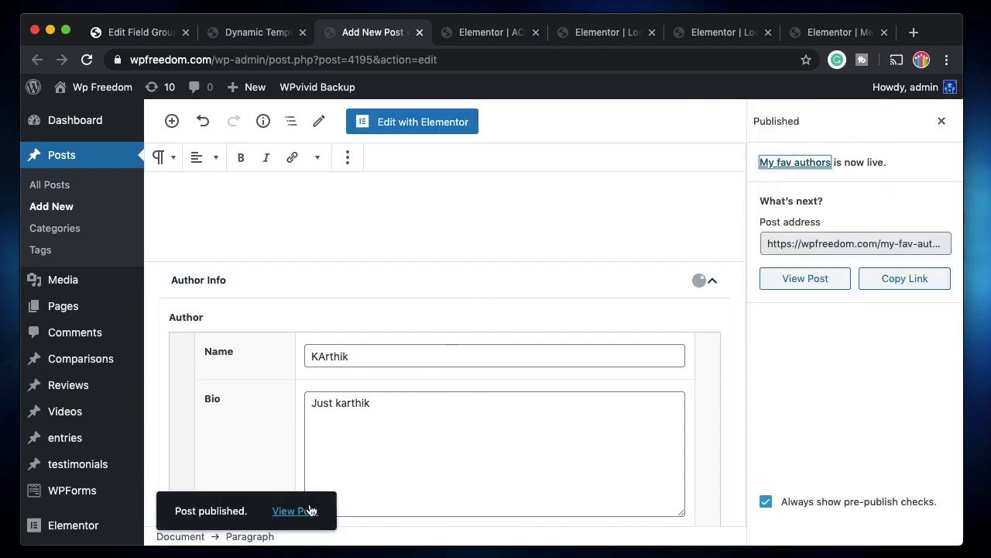
{"action": "left_click", "coordinate": [310, 509], "text": "super"}
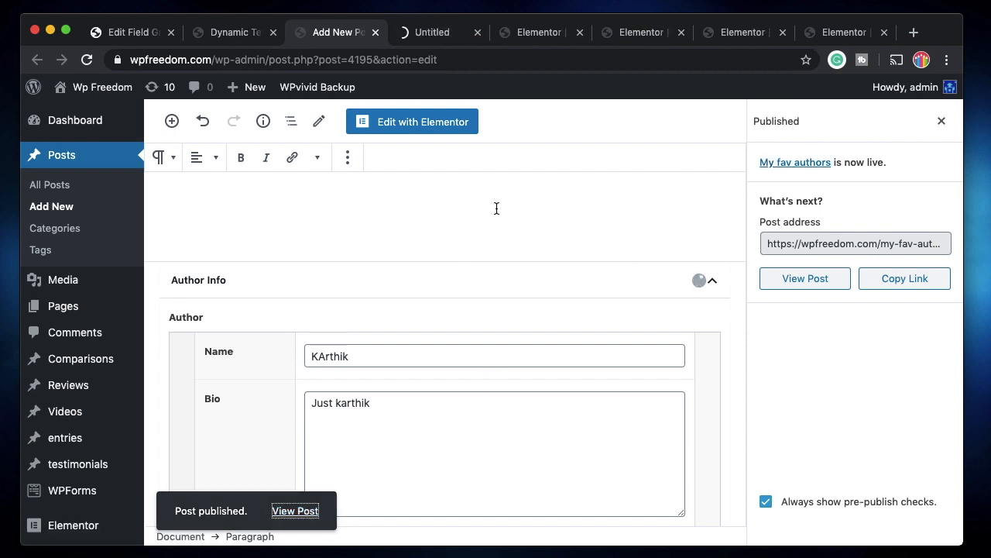
{"action": "left_click", "coordinate": [420, 34]}
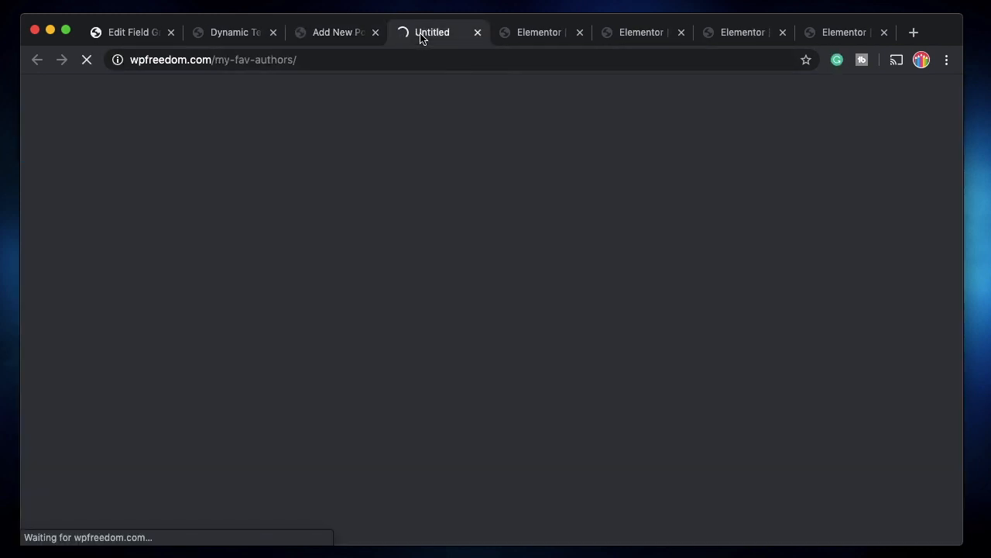
{"action": "left_click", "coordinate": [541, 34]}
{"action": "left_click", "coordinate": [435, 35]}
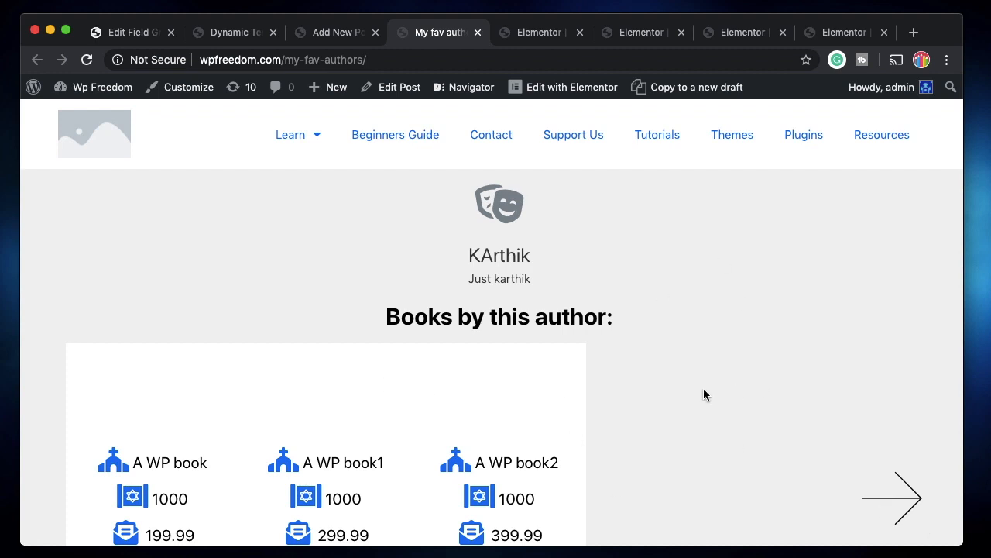
Check the first author's name, bio and books heading on the live post and page through the books carousel.
{"action": "scroll", "coordinate": [703, 391], "scroll_direction": "down", "scroll_amount": 2}
{"action": "scroll", "coordinate": [704, 392], "scroll_direction": "up", "scroll_amount": 2}
{"action": "double_click", "coordinate": [497, 257]}
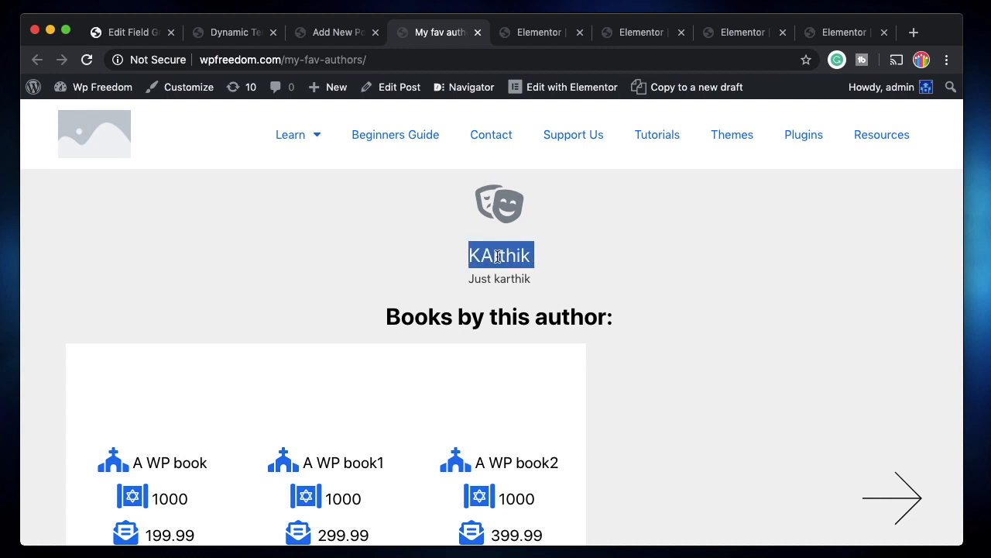
{"action": "double_click", "coordinate": [505, 278]}
{"action": "triple_click", "coordinate": [453, 317]}
{"action": "scroll", "coordinate": [434, 375], "scroll_direction": "down", "scroll_amount": 3}
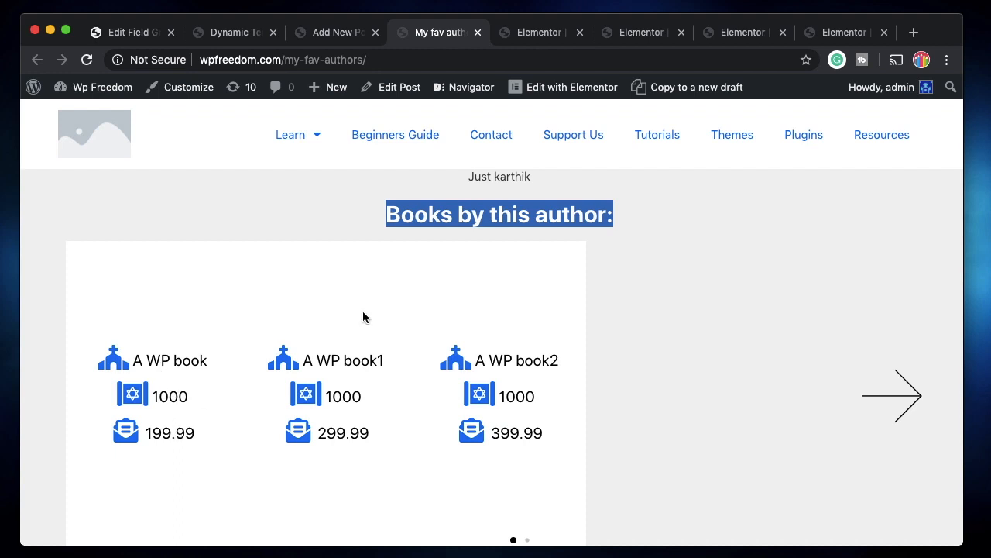
{"action": "left_click", "coordinate": [907, 406]}
{"action": "left_click", "coordinate": [99, 398]}
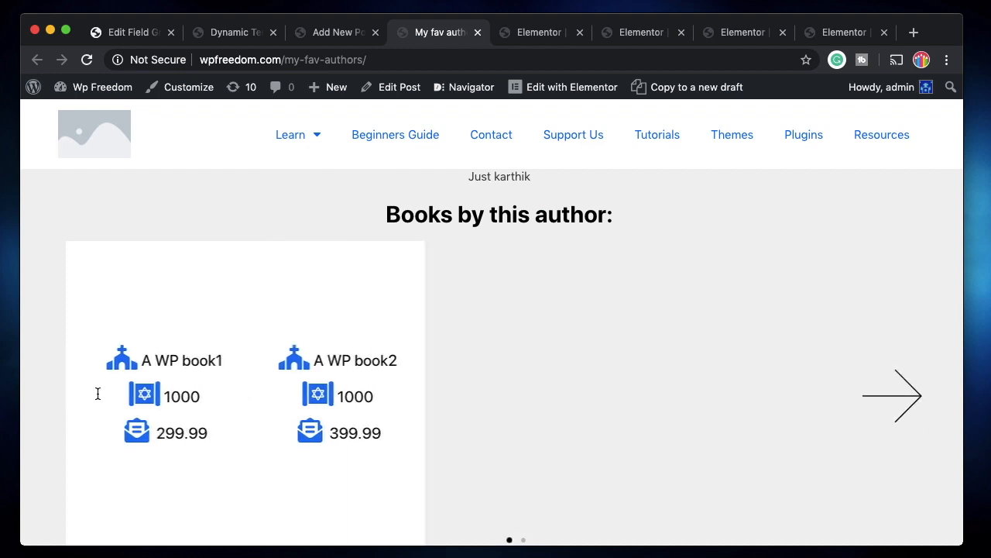
Inspect the second and third authors' sections and their book carousels further down the live post.
{"action": "scroll", "coordinate": [576, 414], "scroll_direction": "down", "scroll_amount": 3}
{"action": "scroll", "coordinate": [574, 417], "scroll_direction": "down", "scroll_amount": 4}
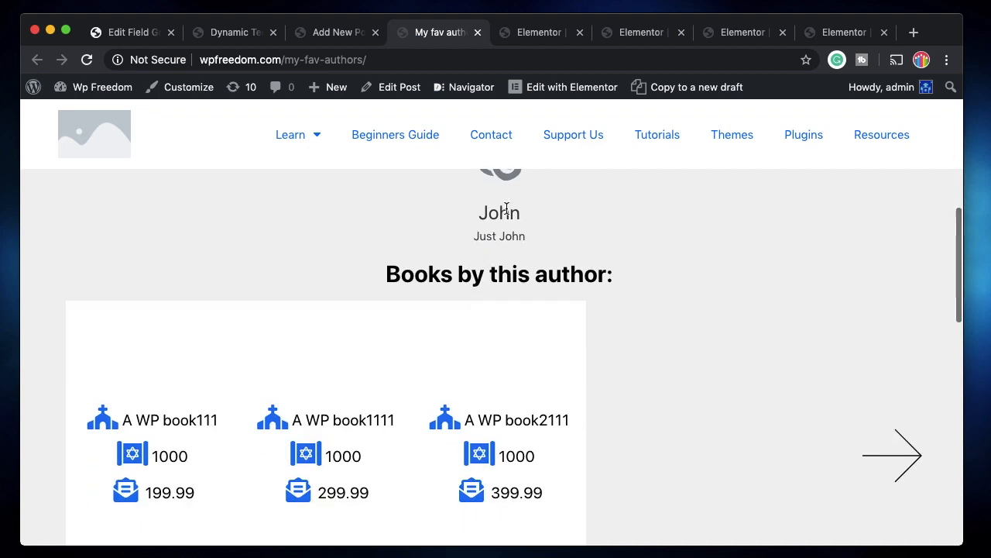
{"action": "scroll", "coordinate": [511, 256], "scroll_direction": "up", "scroll_amount": 1}
{"action": "scroll", "coordinate": [496, 298], "scroll_direction": "down", "scroll_amount": 1}
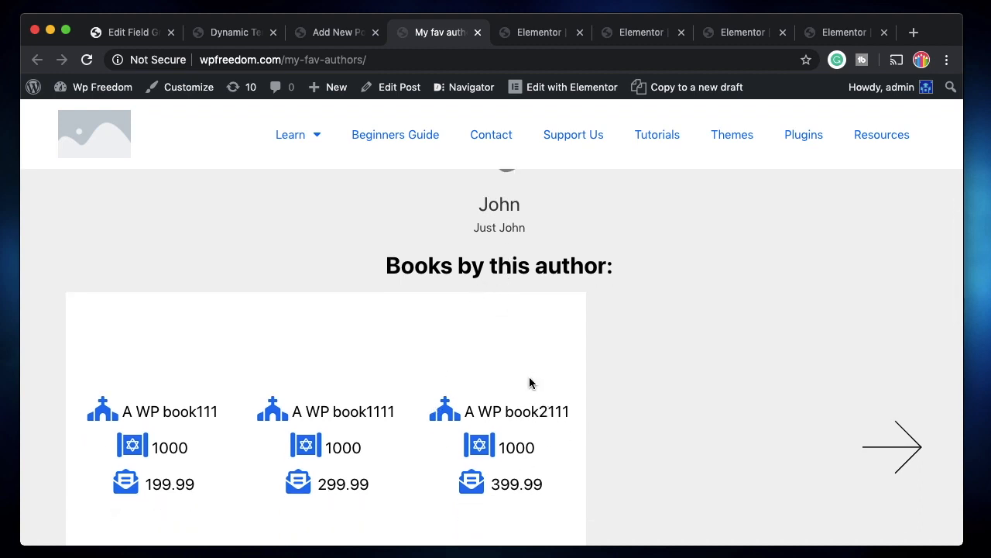
{"action": "scroll", "coordinate": [527, 417], "scroll_direction": "down", "scroll_amount": 8}
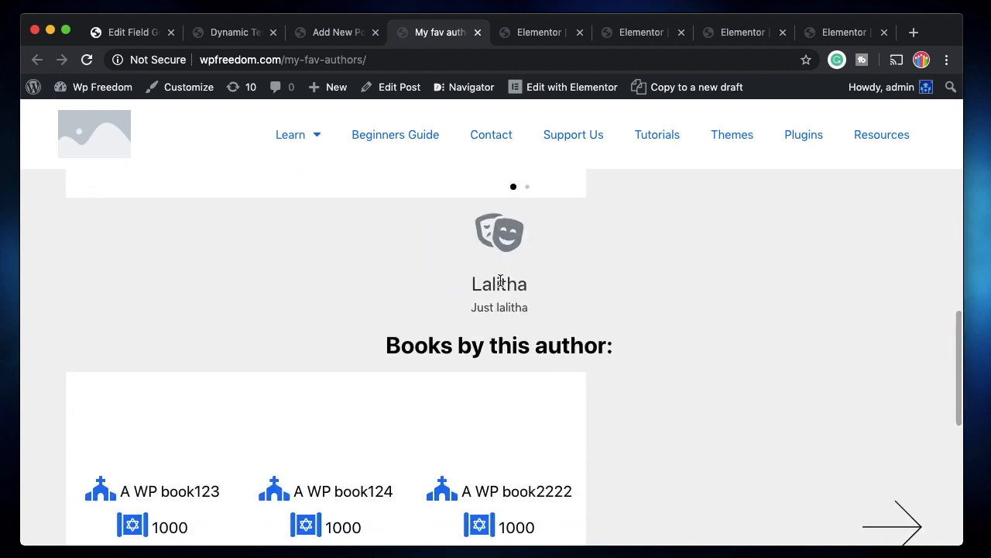
{"action": "scroll", "coordinate": [510, 312], "scroll_direction": "down", "scroll_amount": 3}
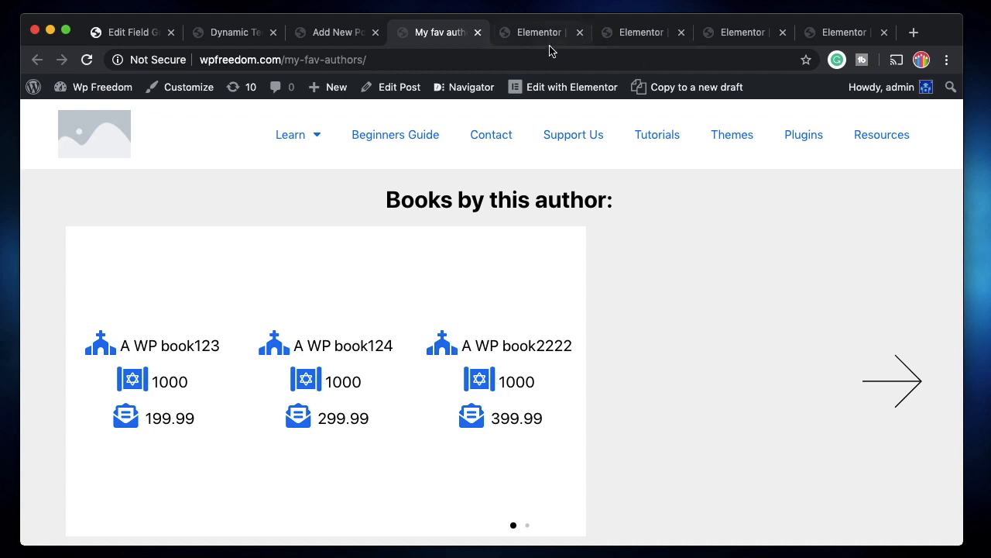
Look at the Elementor template in its own tab, then return to the live post and recheck the first author's icon and name.
{"action": "left_click", "coordinate": [839, 35]}
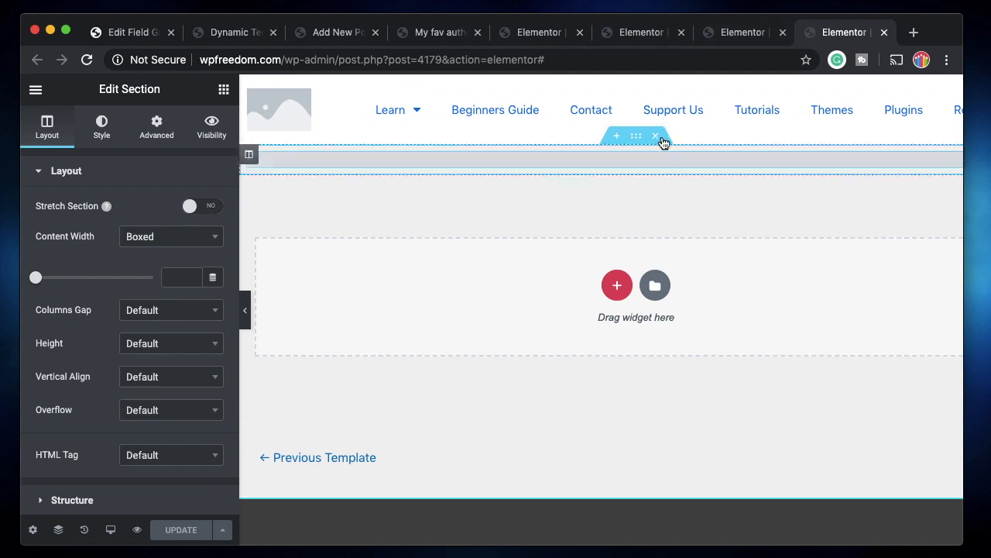
{"action": "left_click", "coordinate": [431, 37]}
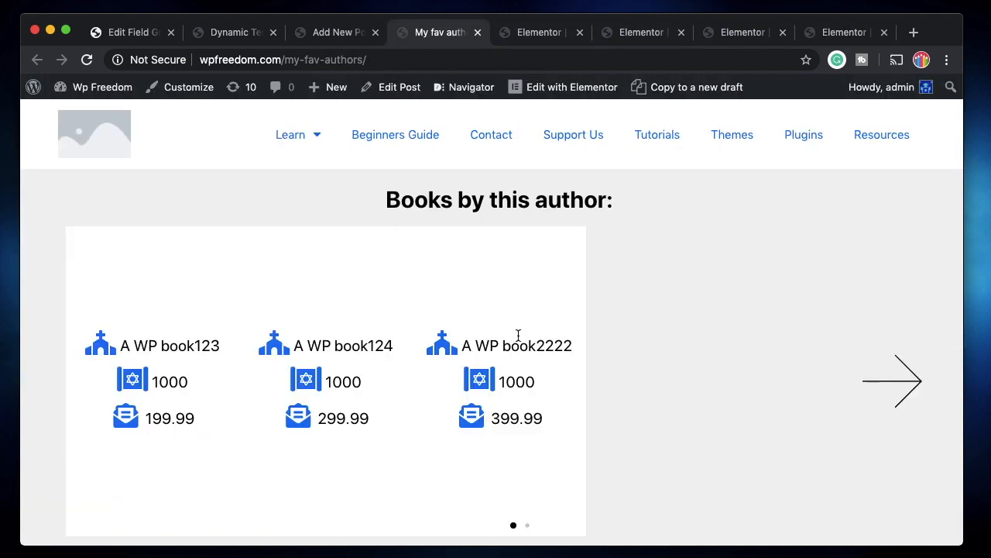
{"action": "scroll", "coordinate": [518, 339], "scroll_direction": "down", "scroll_amount": 10}
{"action": "scroll", "coordinate": [680, 457], "scroll_direction": "up", "scroll_amount": 10}
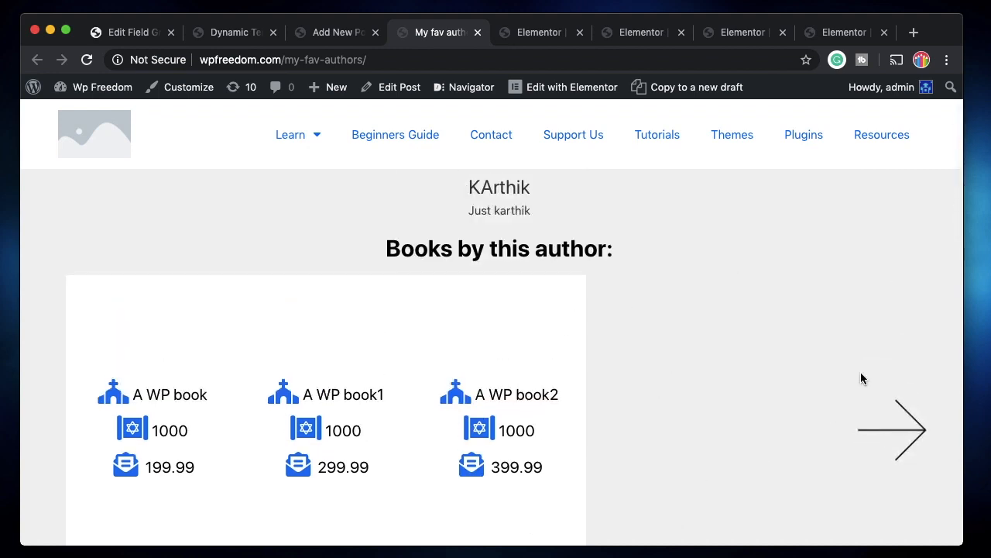
{"action": "double_click", "coordinate": [504, 188]}
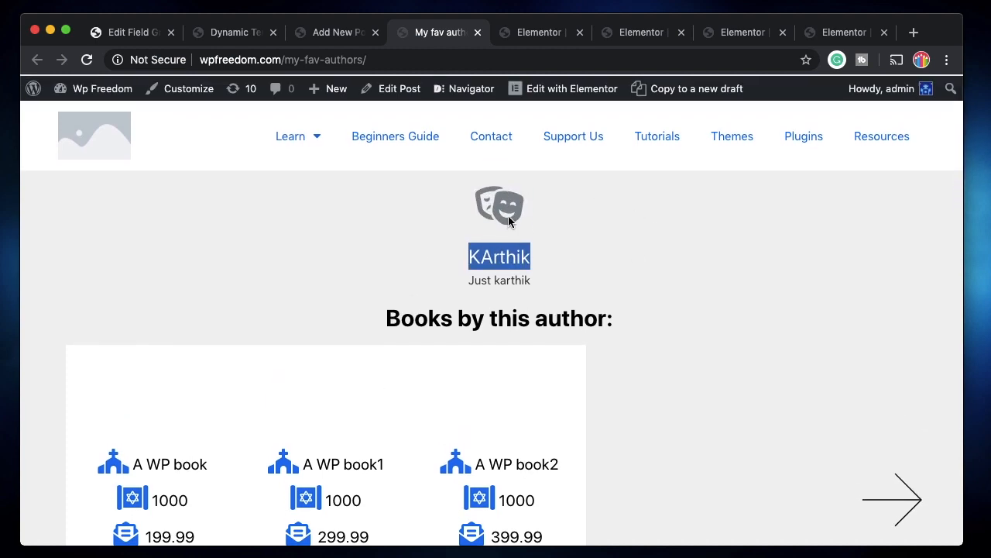
{"action": "left_click", "coordinate": [489, 203]}
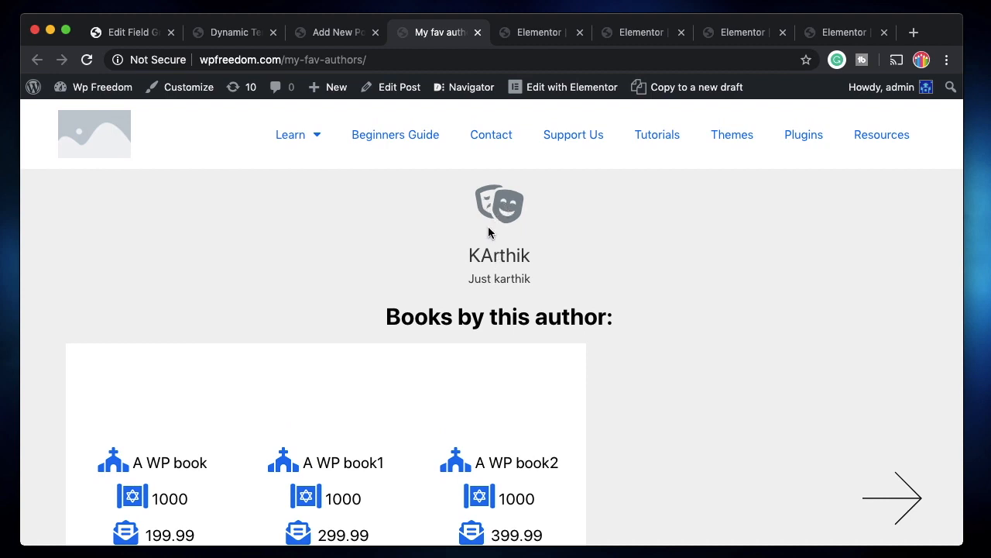
Review the "Books by this author:" heading and the authors' book carousels on the live post.
{"action": "scroll", "coordinate": [493, 271], "scroll_direction": "down", "scroll_amount": 2}
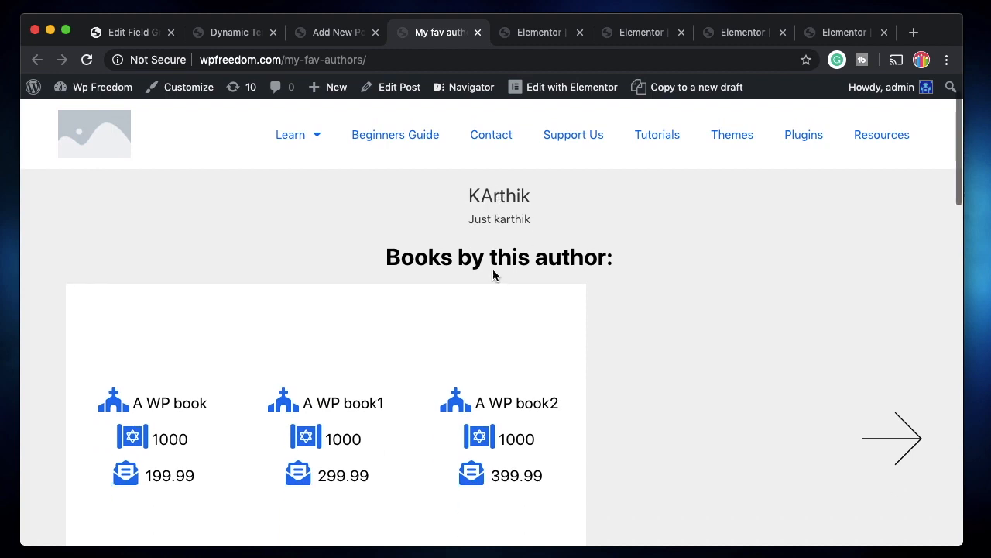
{"action": "triple_click", "coordinate": [515, 257]}
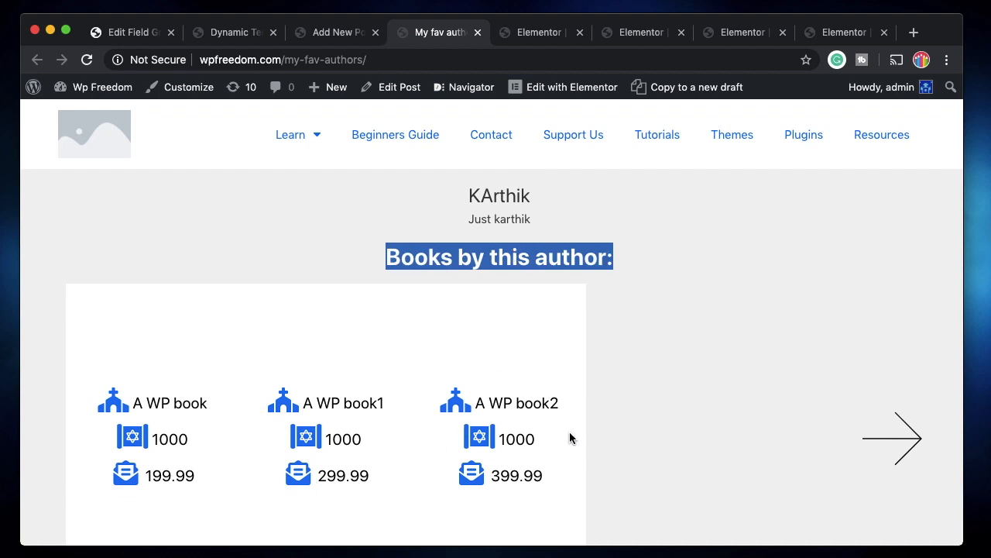
{"action": "scroll", "coordinate": [542, 397], "scroll_direction": "down", "scroll_amount": 5}
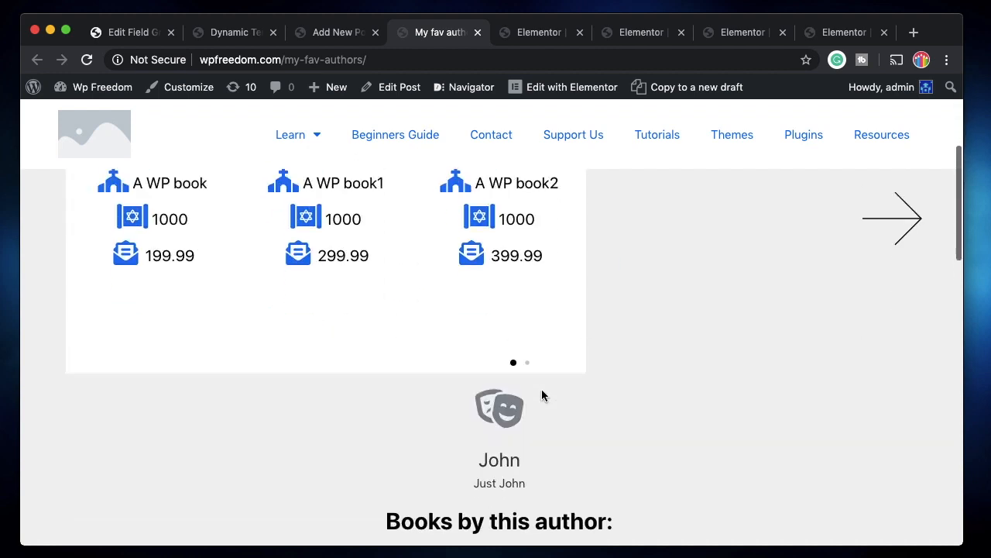
{"action": "scroll", "coordinate": [543, 394], "scroll_direction": "up", "scroll_amount": 6}
{"action": "scroll", "coordinate": [499, 348], "scroll_direction": "down", "scroll_amount": 8}
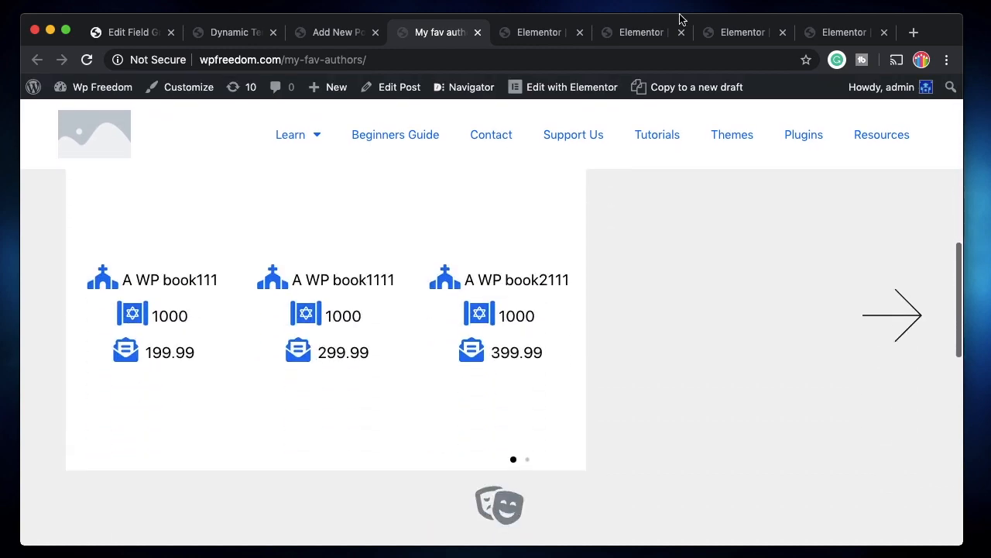
Review the Author repeater template, the Books repeater in Loop level 2 and the icon list in Loop level 1.
{"action": "left_click", "coordinate": [858, 32]}
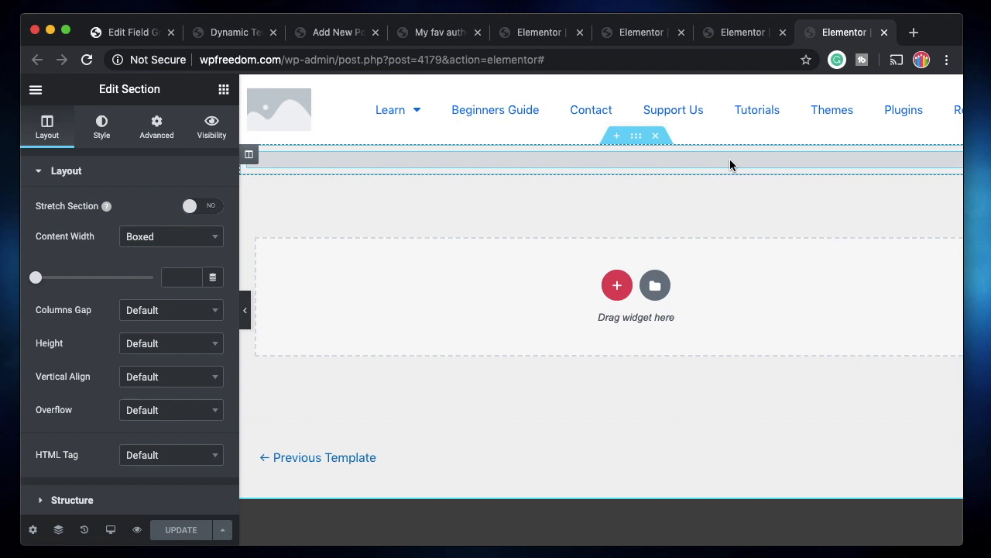
{"action": "left_click", "coordinate": [746, 32]}
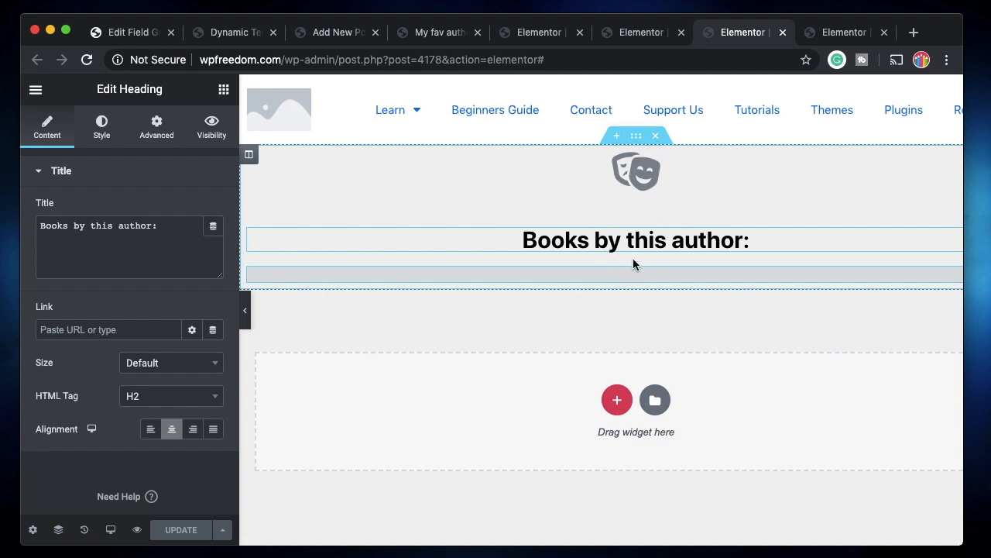
{"action": "left_click", "coordinate": [665, 272]}
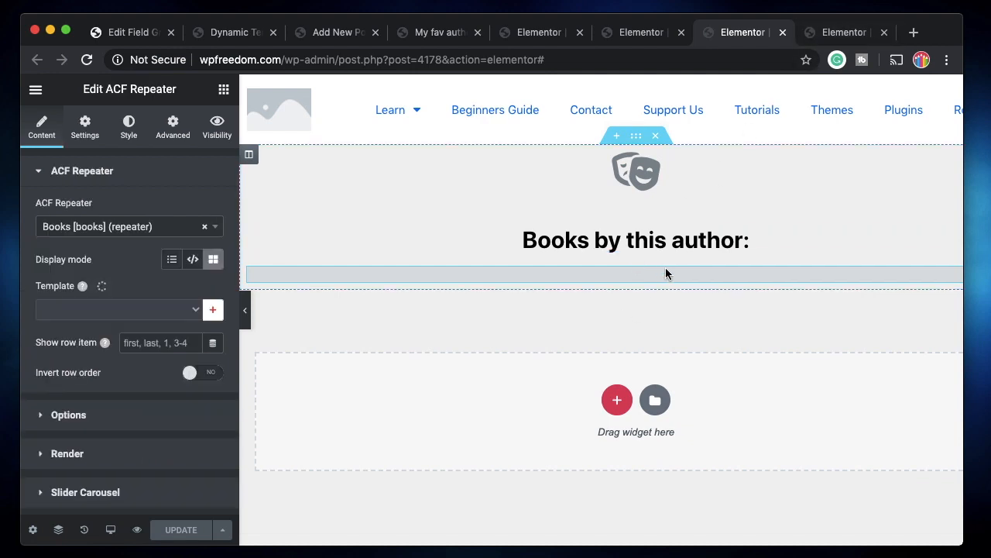
{"action": "left_click", "coordinate": [627, 32]}
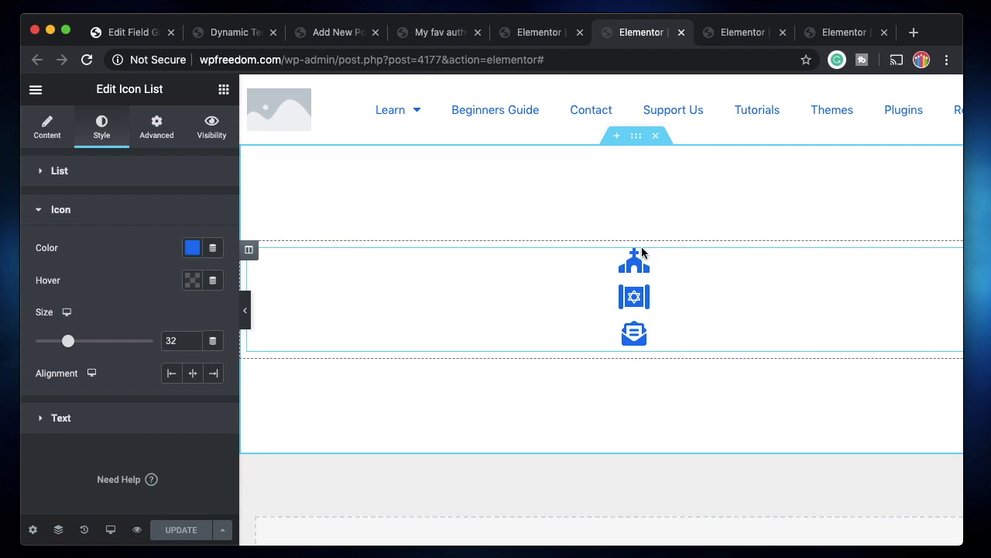
{"action": "left_click", "coordinate": [736, 35]}
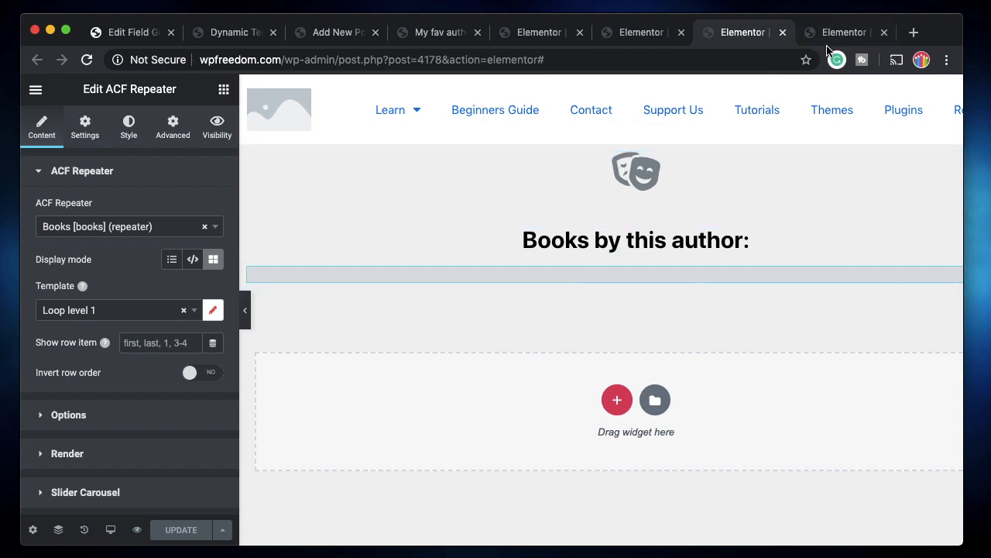
{"action": "left_click", "coordinate": [846, 34]}
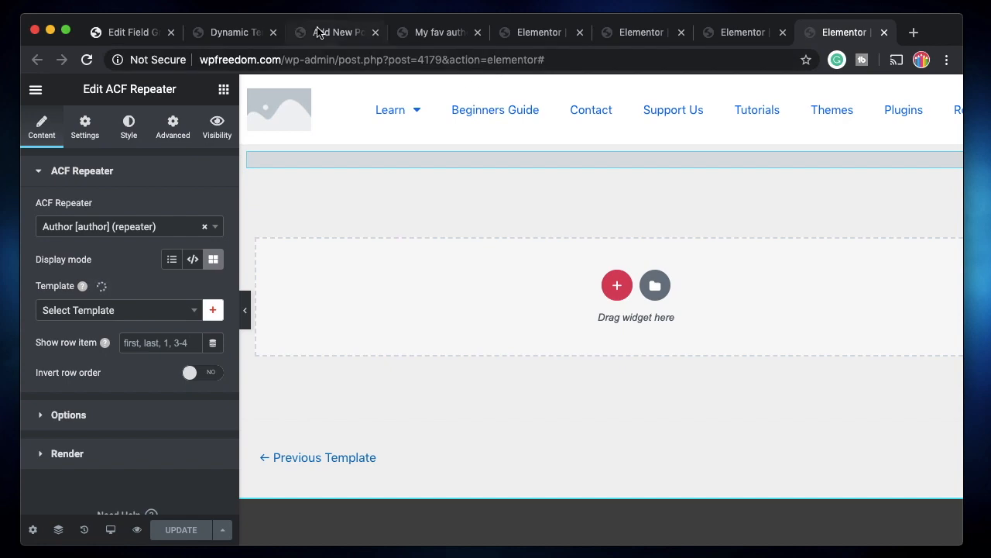
Return to the live post and look through every author's icon, name, bio and book list.
{"action": "left_click", "coordinate": [438, 34]}
{"action": "scroll", "coordinate": [439, 237], "scroll_direction": "up", "scroll_amount": 10}
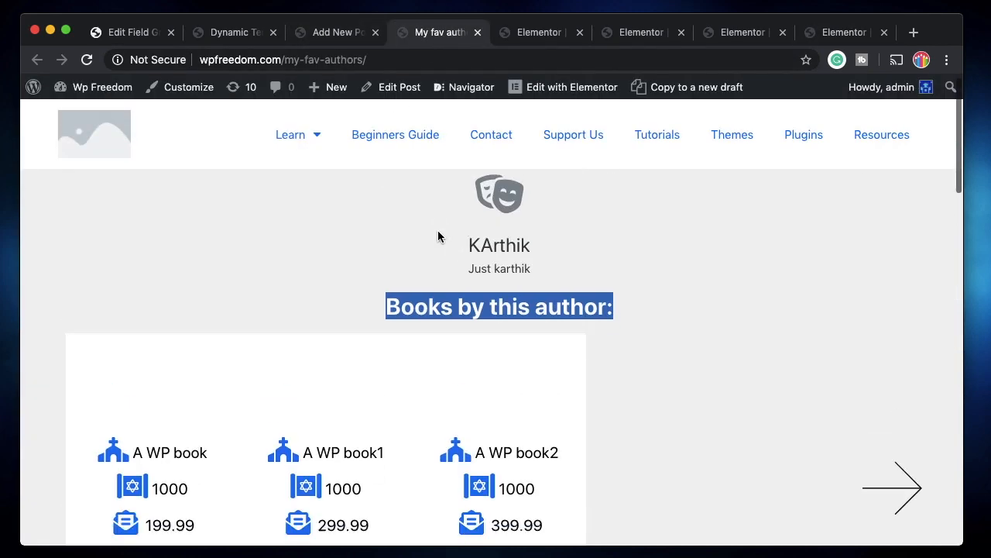
{"action": "left_click", "coordinate": [505, 217]}
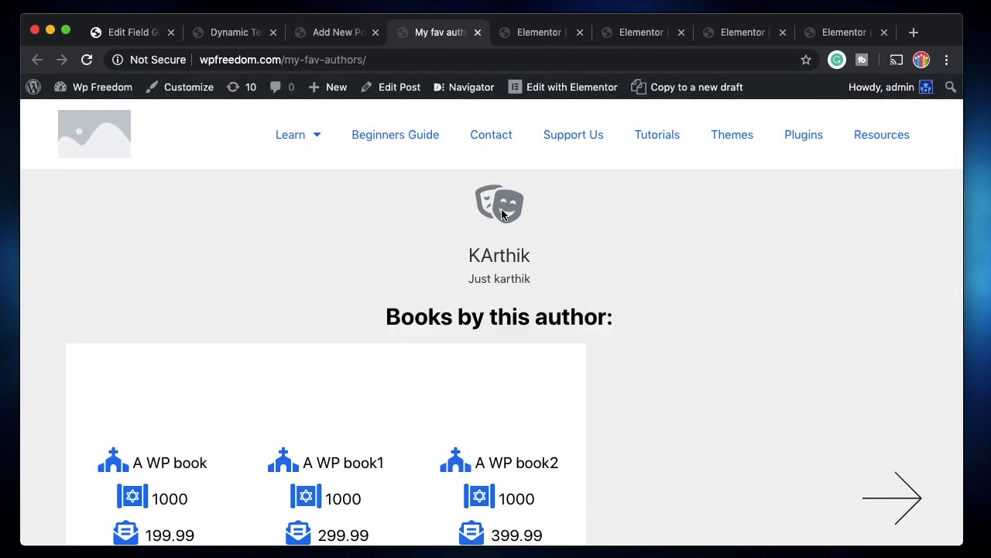
{"action": "scroll", "coordinate": [493, 302], "scroll_direction": "down", "scroll_amount": 3}
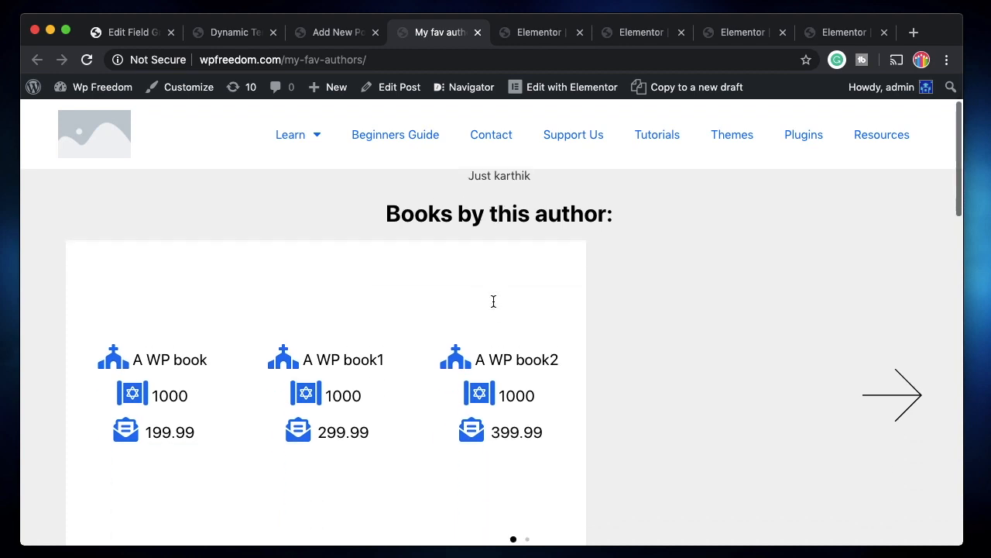
{"action": "scroll", "coordinate": [490, 361], "scroll_direction": "down", "scroll_amount": 10}
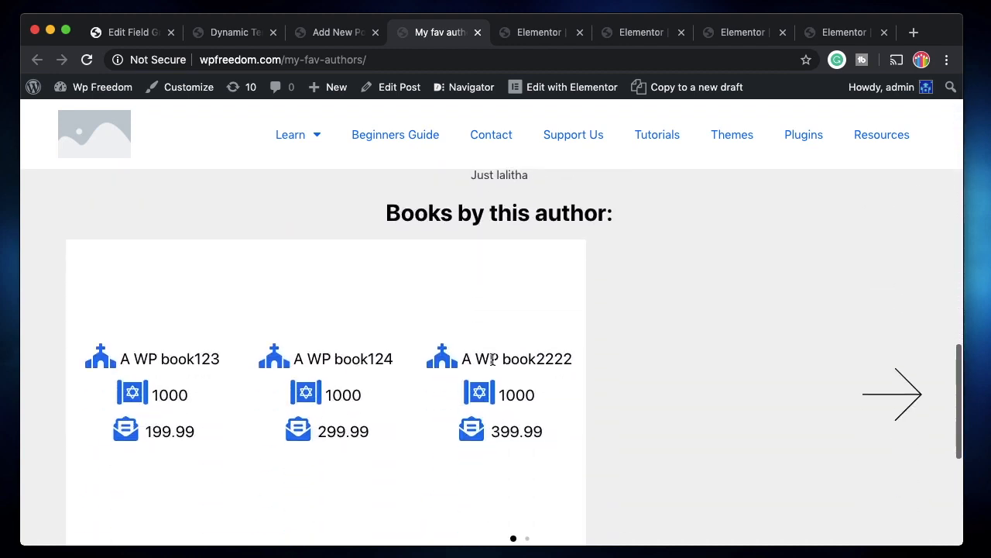
{"action": "scroll", "coordinate": [389, 365], "scroll_direction": "up", "scroll_amount": 10}
{"action": "scroll", "coordinate": [390, 361], "scroll_direction": "up", "scroll_amount": 5}
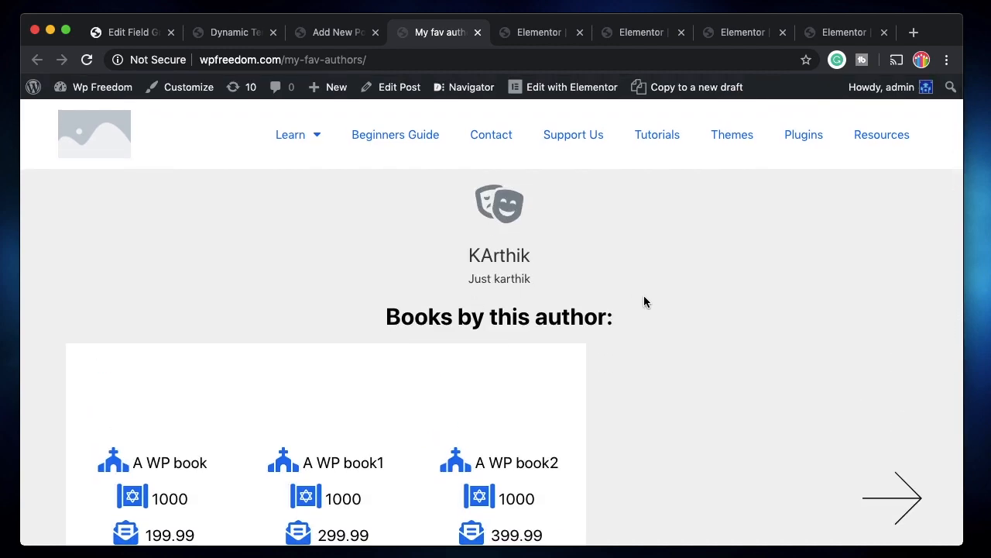
{"action": "scroll", "coordinate": [643, 302], "scroll_direction": "down", "scroll_amount": 2}
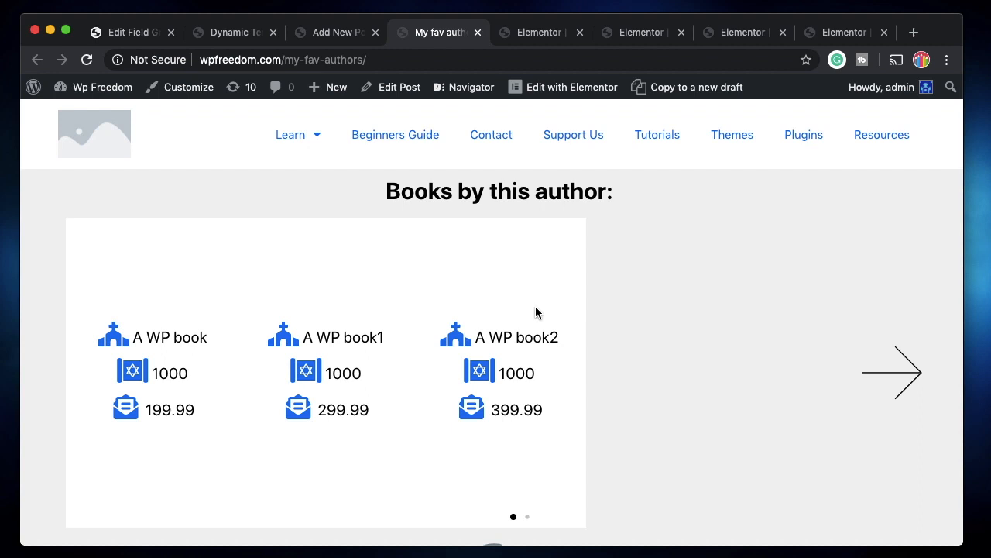
{"action": "scroll", "coordinate": [535, 306], "scroll_direction": "up", "scroll_amount": 3}
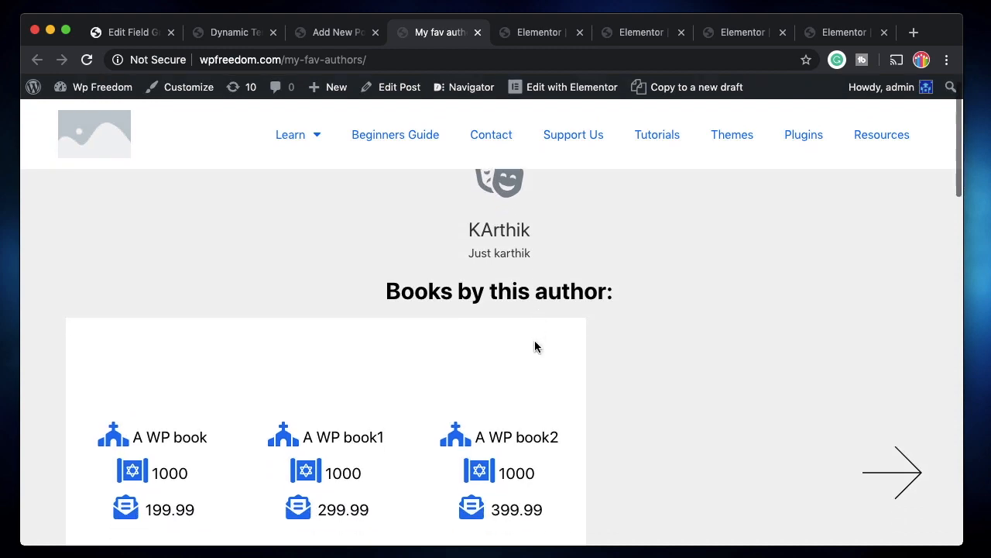
Compare the book rows in the post editor with the authors' books on the live post.
{"action": "left_click", "coordinate": [334, 32]}
{"action": "scroll", "coordinate": [364, 325], "scroll_direction": "down", "scroll_amount": 15}
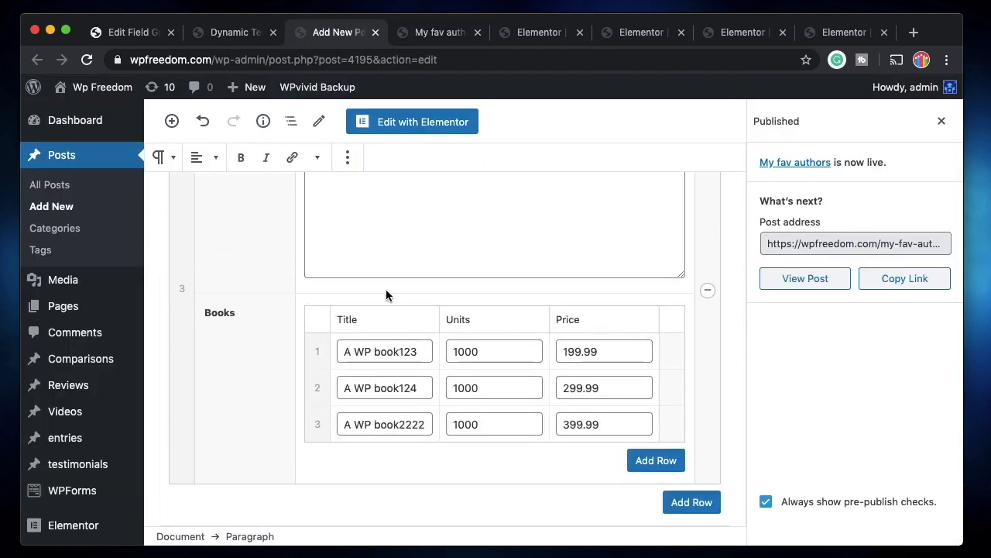
{"action": "left_click", "coordinate": [441, 32]}
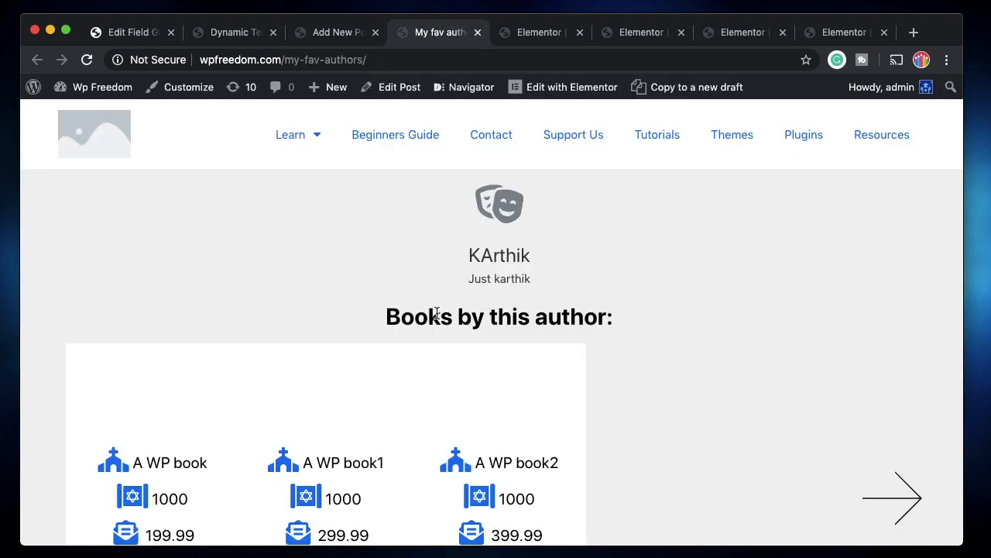
{"action": "scroll", "coordinate": [489, 343], "scroll_direction": "down", "scroll_amount": 6}
{"action": "scroll", "coordinate": [489, 344], "scroll_direction": "down", "scroll_amount": 7}
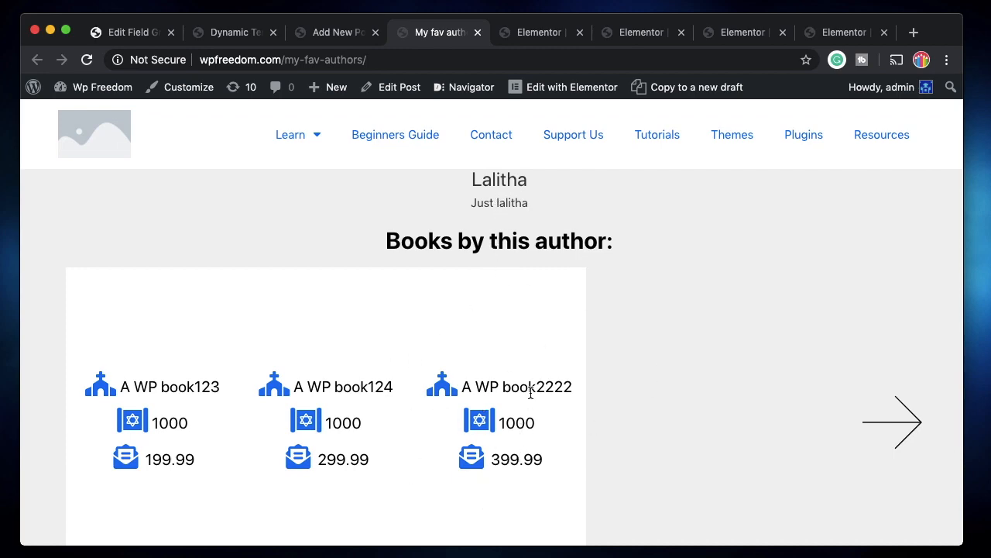
Highlight the first author's "Books by this author:" heading on the live post, then only its word "this".
{"action": "scroll", "coordinate": [530, 393], "scroll_direction": "up", "scroll_amount": 10}
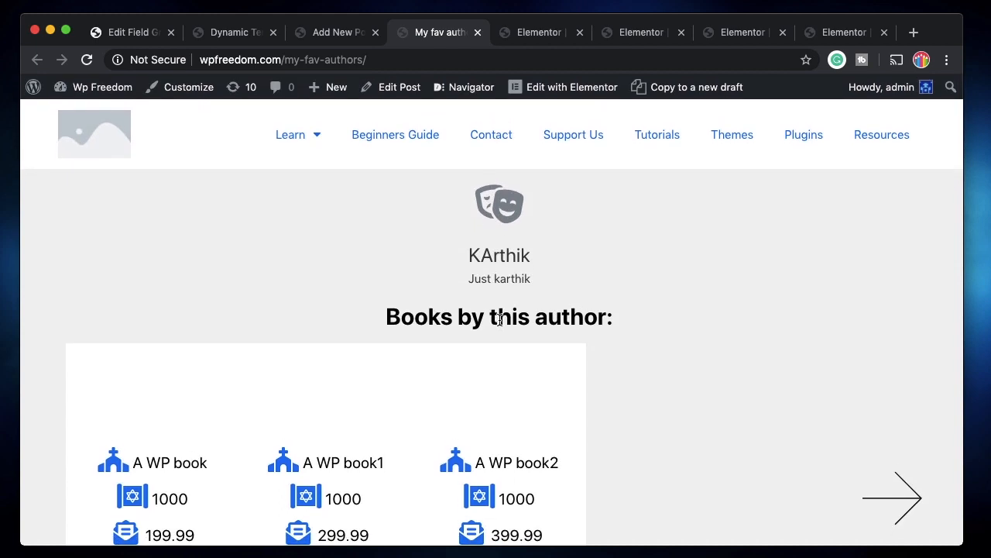
{"action": "triple_click", "coordinate": [497, 317]}
{"action": "triple_click", "coordinate": [536, 316]}
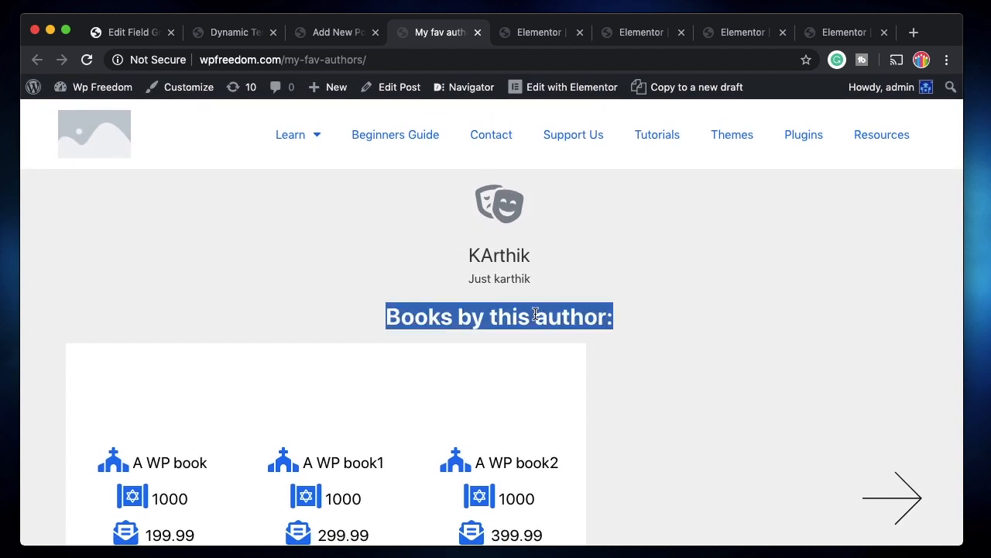
{"action": "double_click", "coordinate": [492, 318]}
{"action": "double_click", "coordinate": [492, 318]}
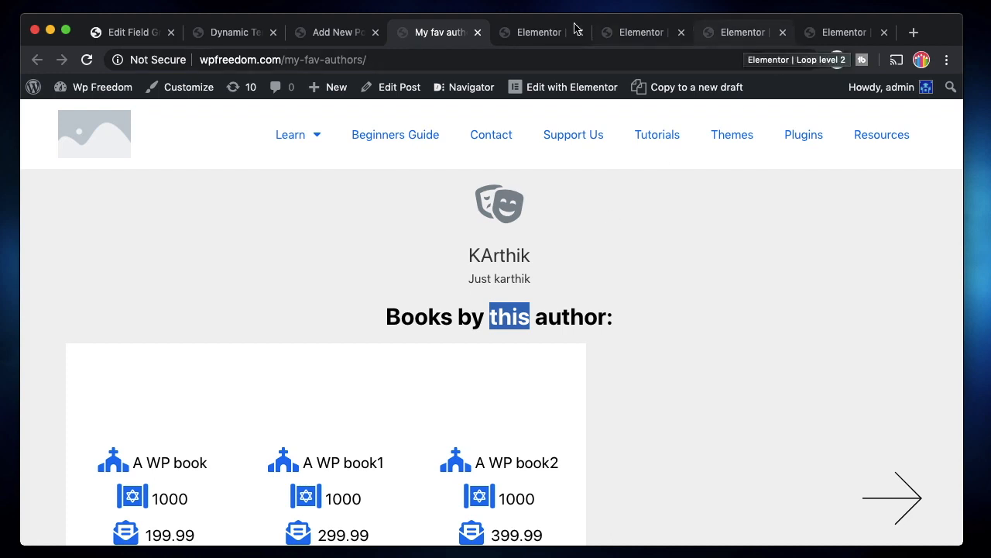
Look over the single-post template, the Author field's sub fields in the field group, and the Loop level 1 icon list.
{"action": "left_click", "coordinate": [518, 34]}
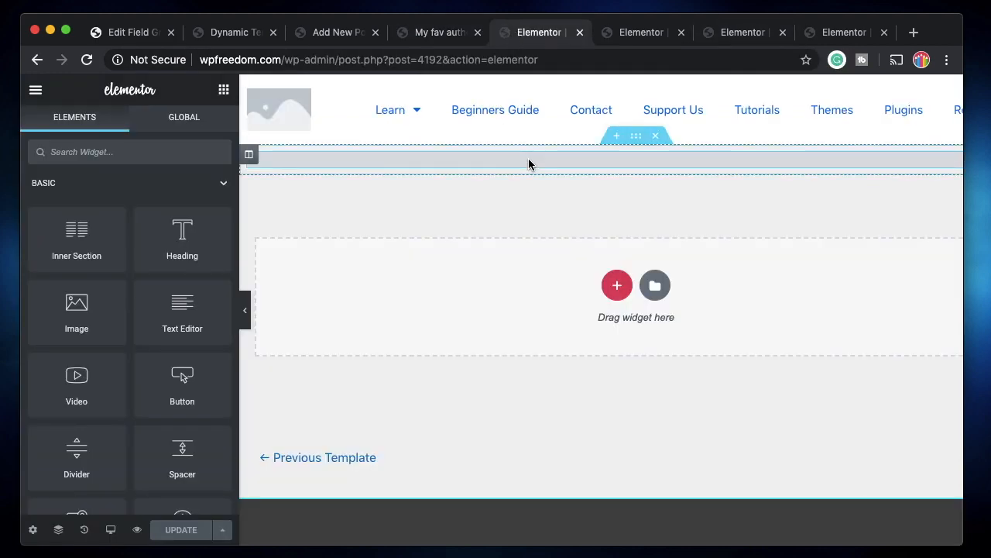
{"action": "left_click", "coordinate": [155, 31]}
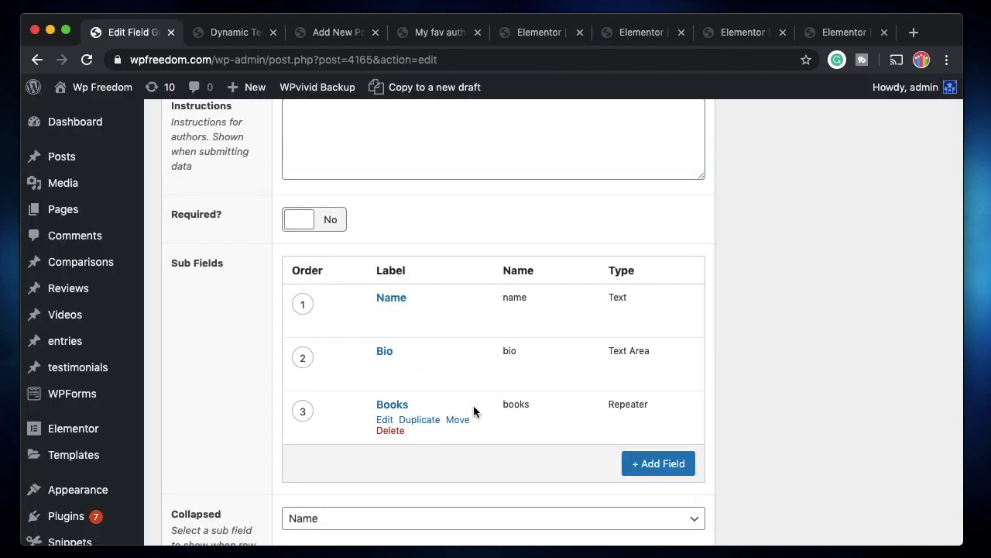
{"action": "left_click", "coordinate": [542, 32]}
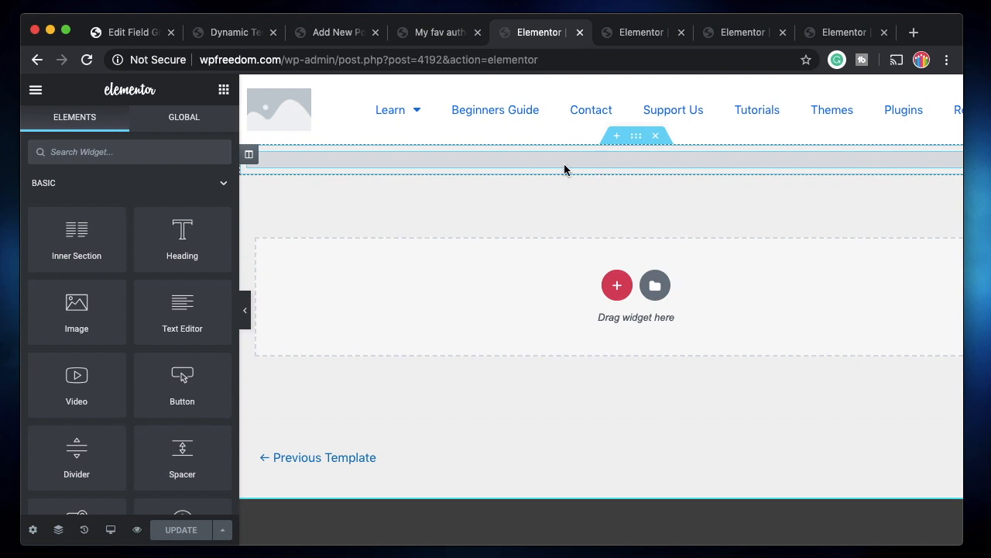
{"action": "left_click", "coordinate": [643, 35]}
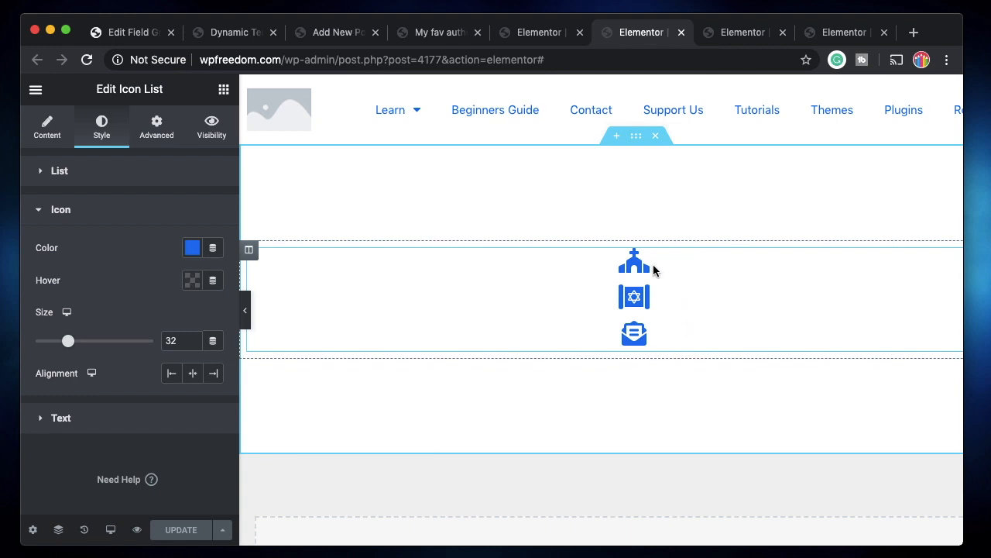
Inspect the Icon Box in Loop level 2 and view its title's token settings without changing them.
{"action": "left_click", "coordinate": [726, 33]}
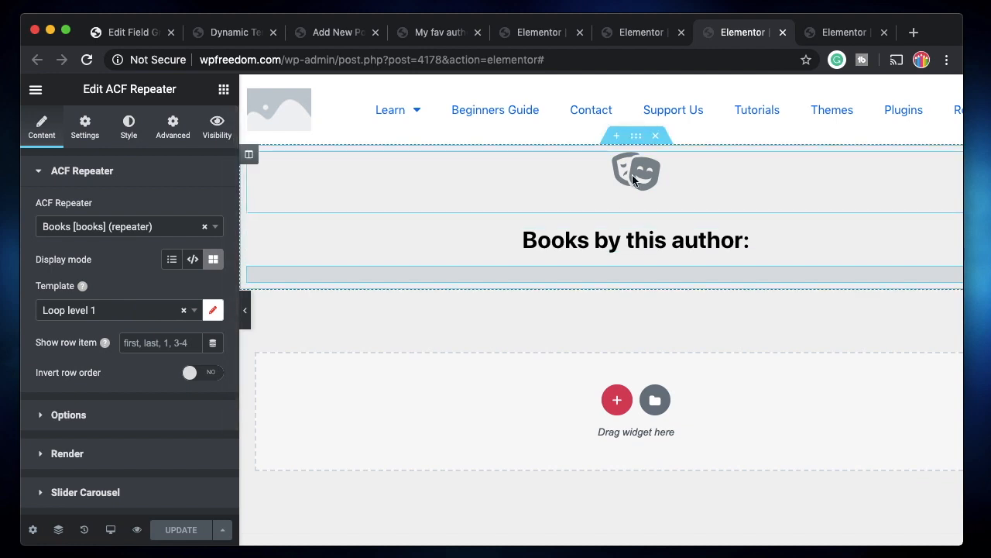
{"action": "left_click", "coordinate": [381, 193]}
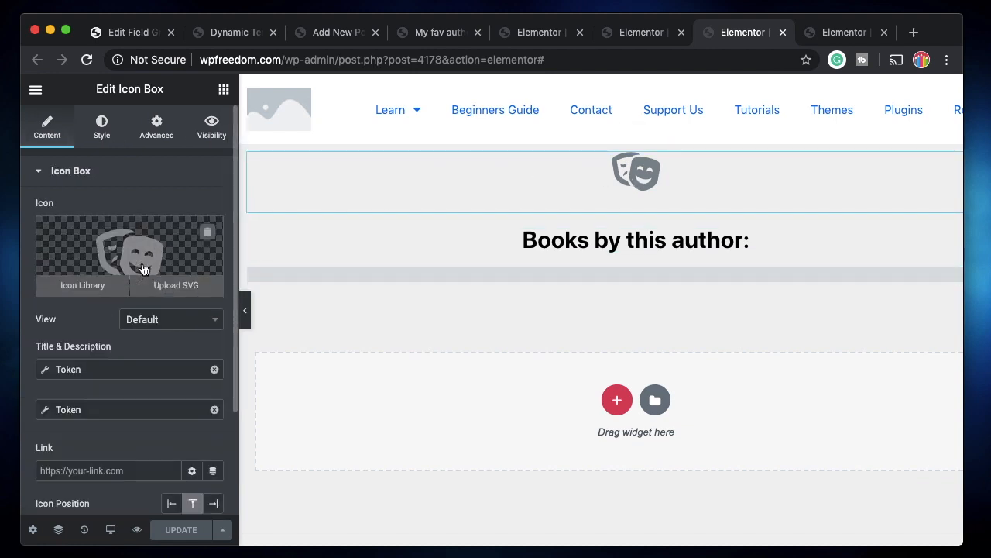
{"action": "left_click", "coordinate": [115, 373]}
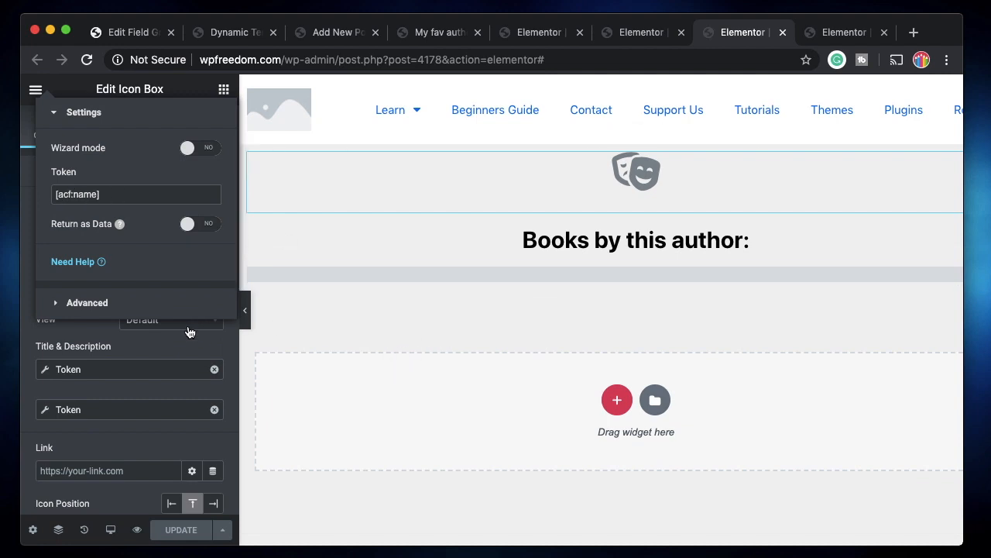
{"action": "left_click", "coordinate": [151, 351]}
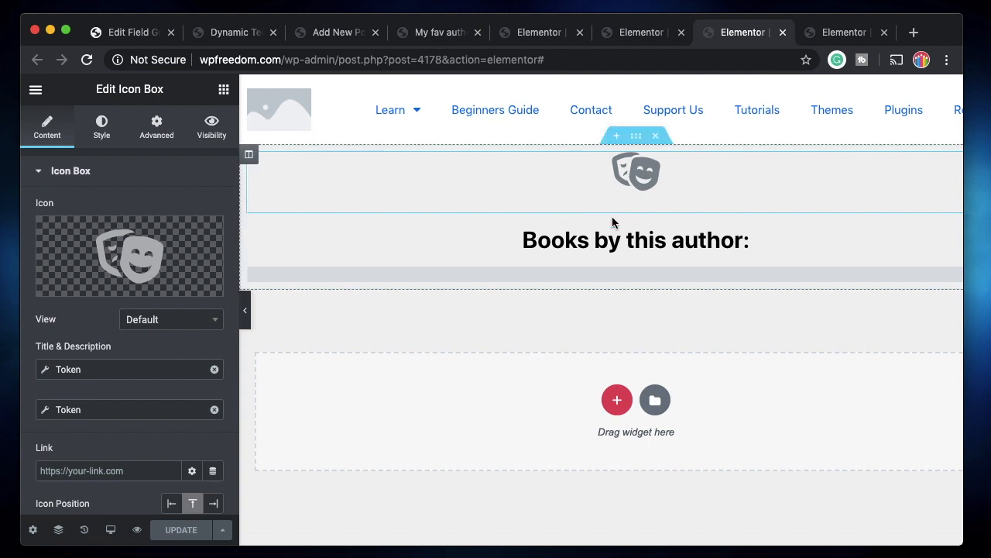
Compare the Author repeater template with Loop level 2, then open the settings of the section holding the Author repeater.
{"action": "left_click", "coordinate": [846, 35]}
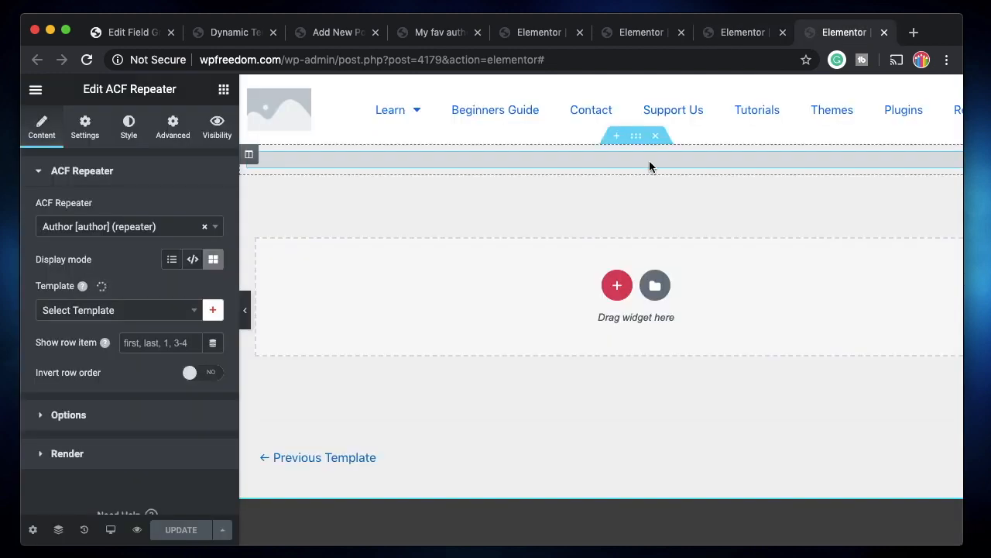
{"action": "left_click", "coordinate": [732, 33]}
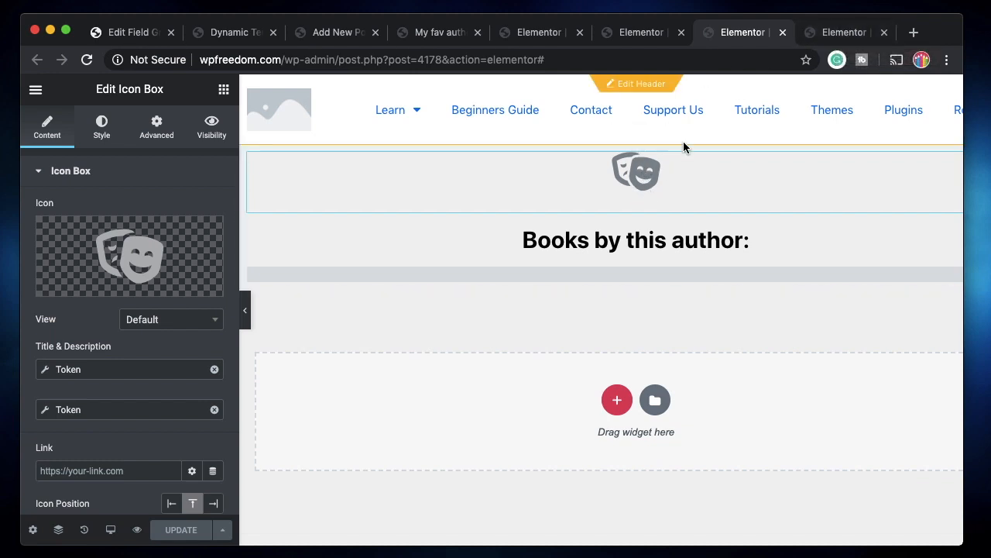
{"action": "left_click", "coordinate": [846, 32]}
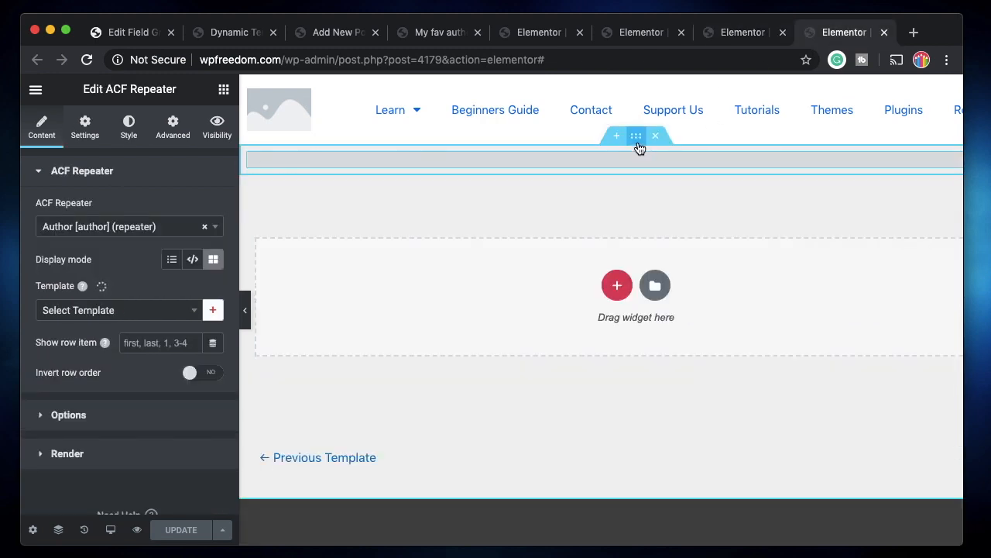
{"action": "left_click", "coordinate": [638, 147]}
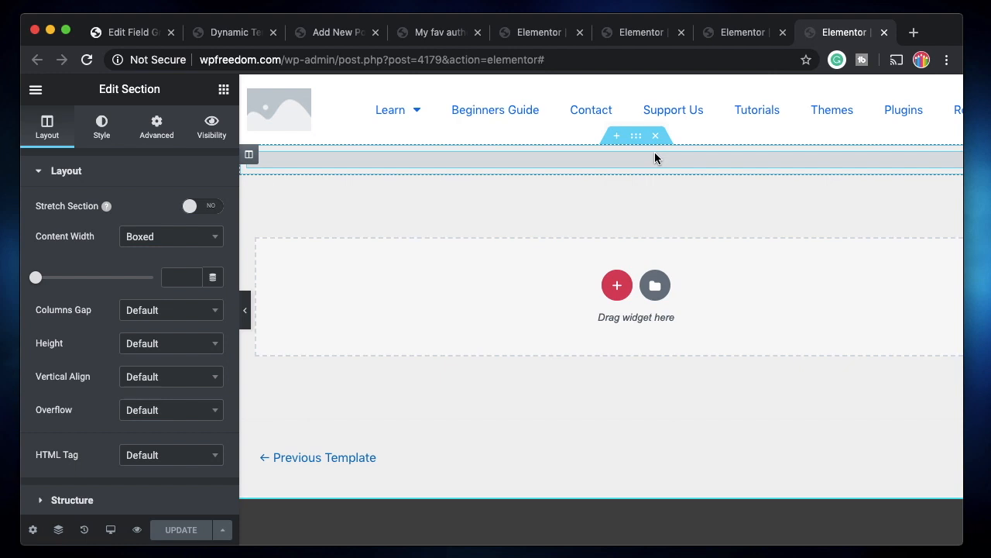
Review the third author's name, bio and books rows in the post editor.
{"action": "left_click", "coordinate": [435, 33]}
{"action": "left_click", "coordinate": [334, 34]}
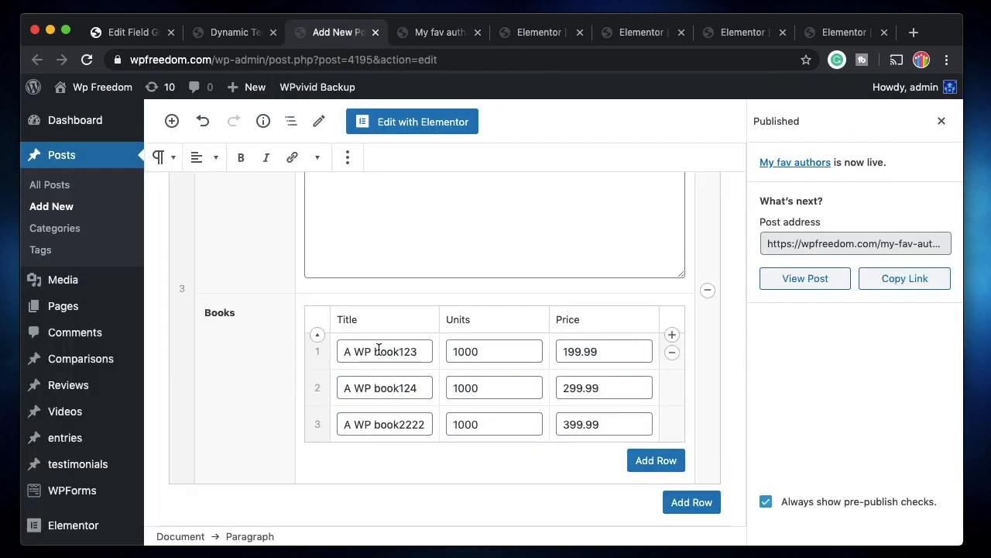
{"action": "scroll", "coordinate": [457, 338], "scroll_direction": "up", "scroll_amount": 10}
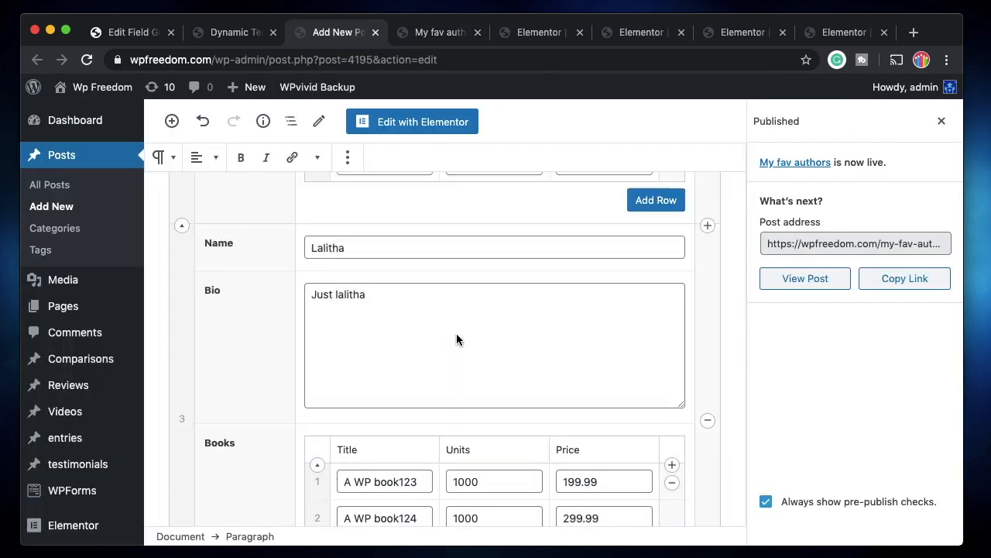
On the live post, highlight the second author's name, bio and "Books by this author:" heading in turn.
{"action": "left_click", "coordinate": [435, 32]}
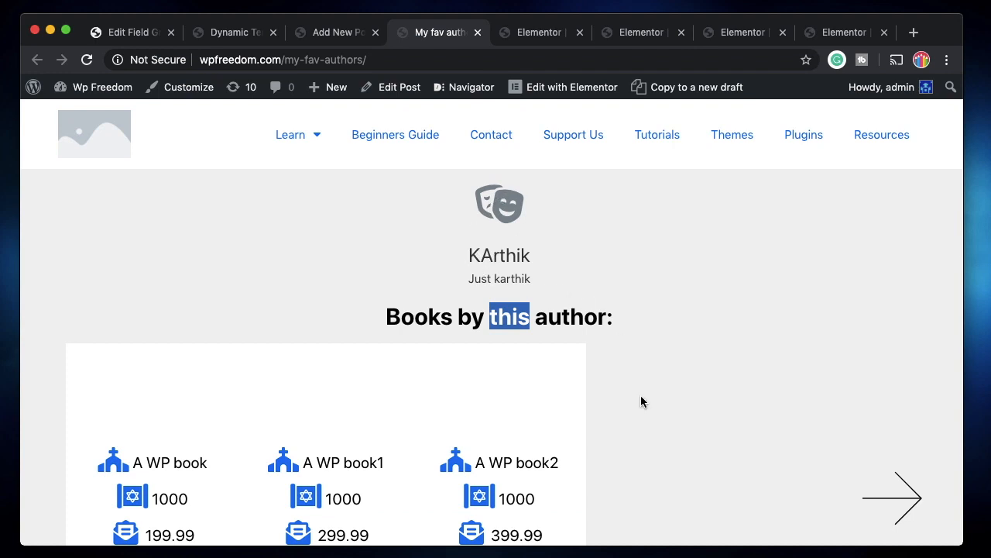
{"action": "scroll", "coordinate": [640, 395], "scroll_direction": "down", "scroll_amount": 8}
{"action": "scroll", "coordinate": [641, 396], "scroll_direction": "up", "scroll_amount": 2}
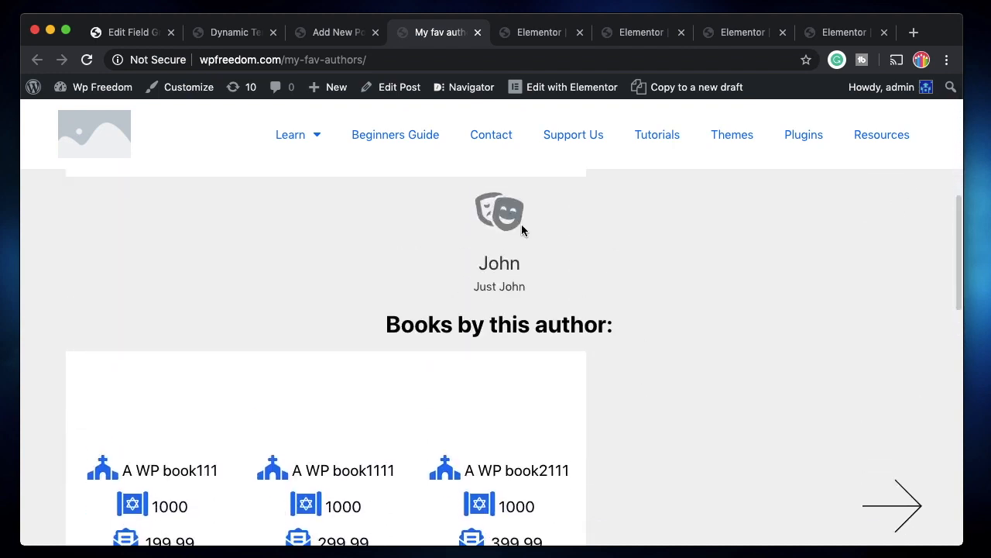
{"action": "scroll", "coordinate": [516, 299], "scroll_direction": "down", "scroll_amount": 1}
{"action": "double_click", "coordinate": [499, 234]}
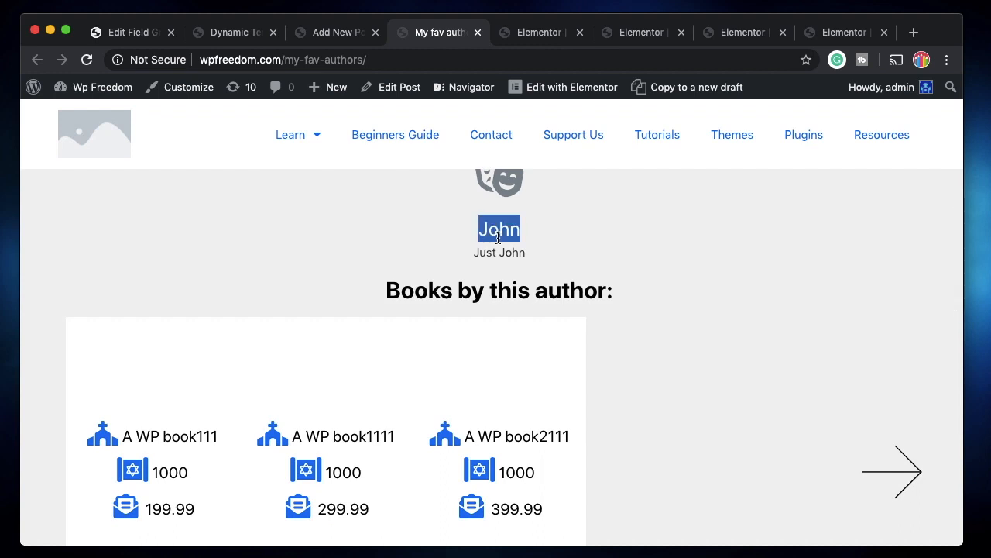
{"action": "triple_click", "coordinate": [505, 253]}
{"action": "double_click", "coordinate": [504, 290]}
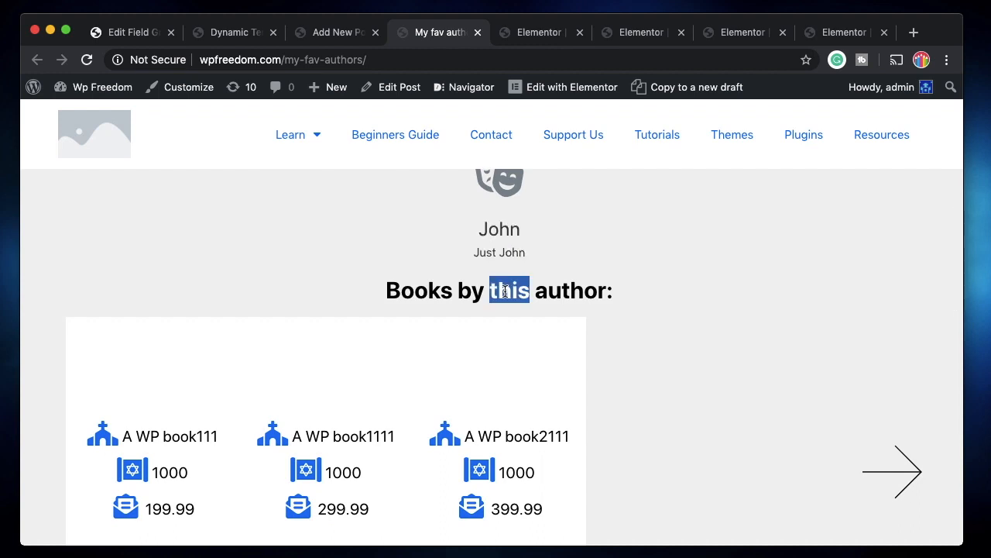
{"action": "triple_click", "coordinate": [504, 291]}
Look over the books listed under each author on the live post, returning to the first author.
{"action": "scroll", "coordinate": [468, 425], "scroll_direction": "down", "scroll_amount": 2}
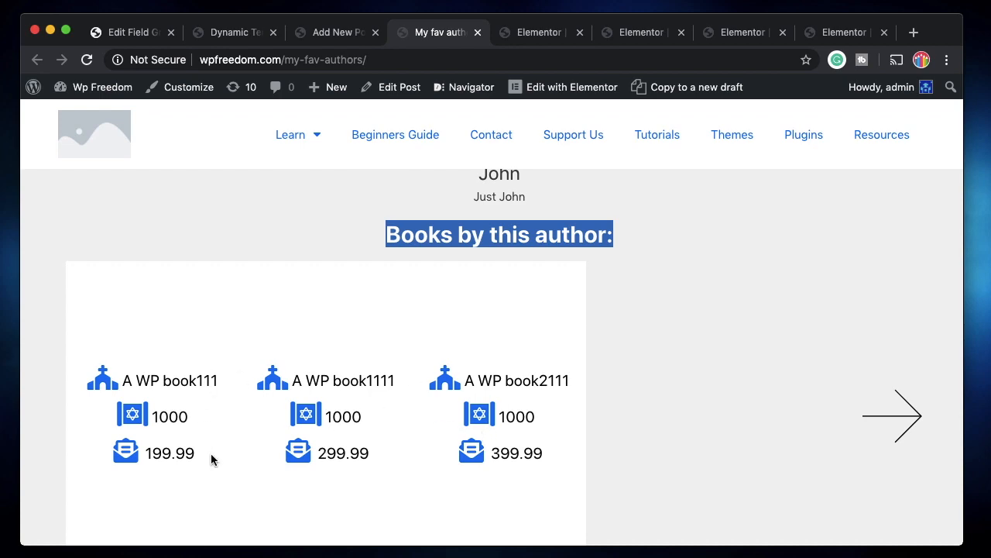
{"action": "scroll", "coordinate": [212, 460], "scroll_direction": "down", "scroll_amount": 7}
{"action": "scroll", "coordinate": [211, 459], "scroll_direction": "up", "scroll_amount": 12}
{"action": "scroll", "coordinate": [210, 460], "scroll_direction": "up", "scroll_amount": 3}
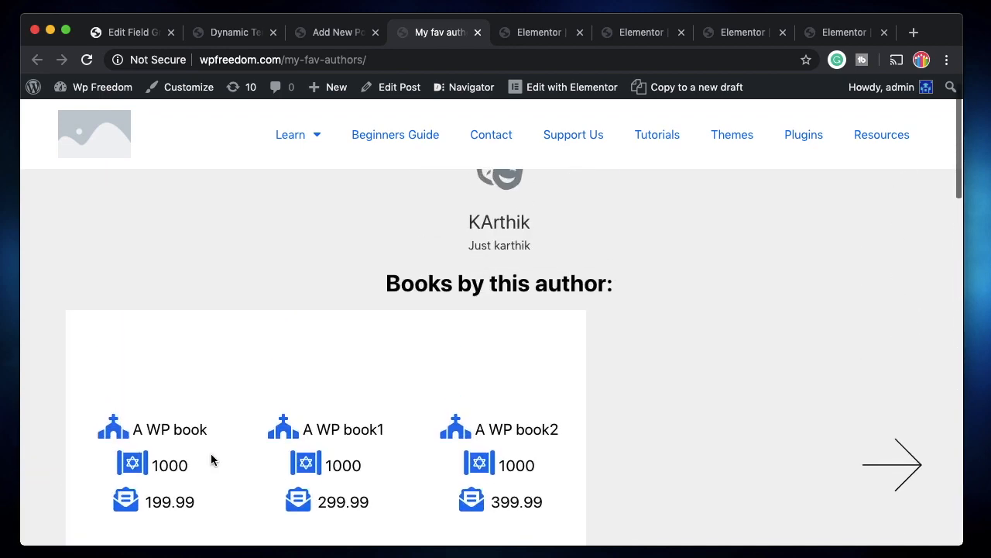